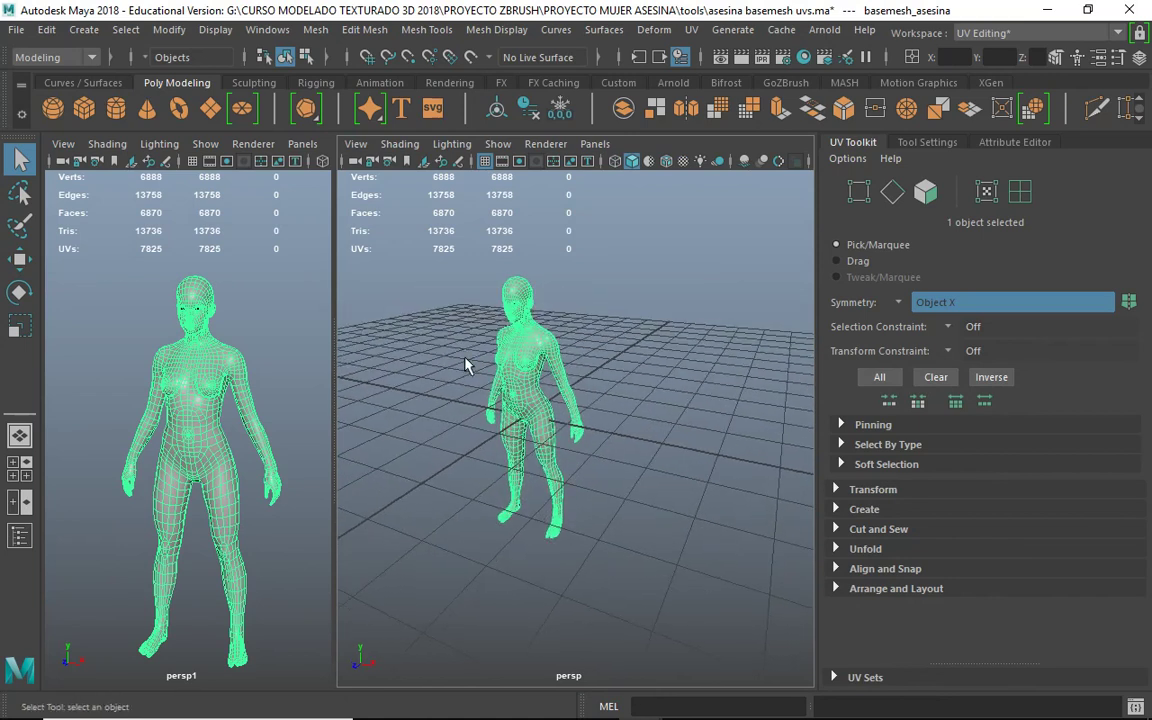
# Step: Show the UV Editor in place of the perspective viewport, frame all the UV shells and widen the editor
pyautogui.click(595, 144)
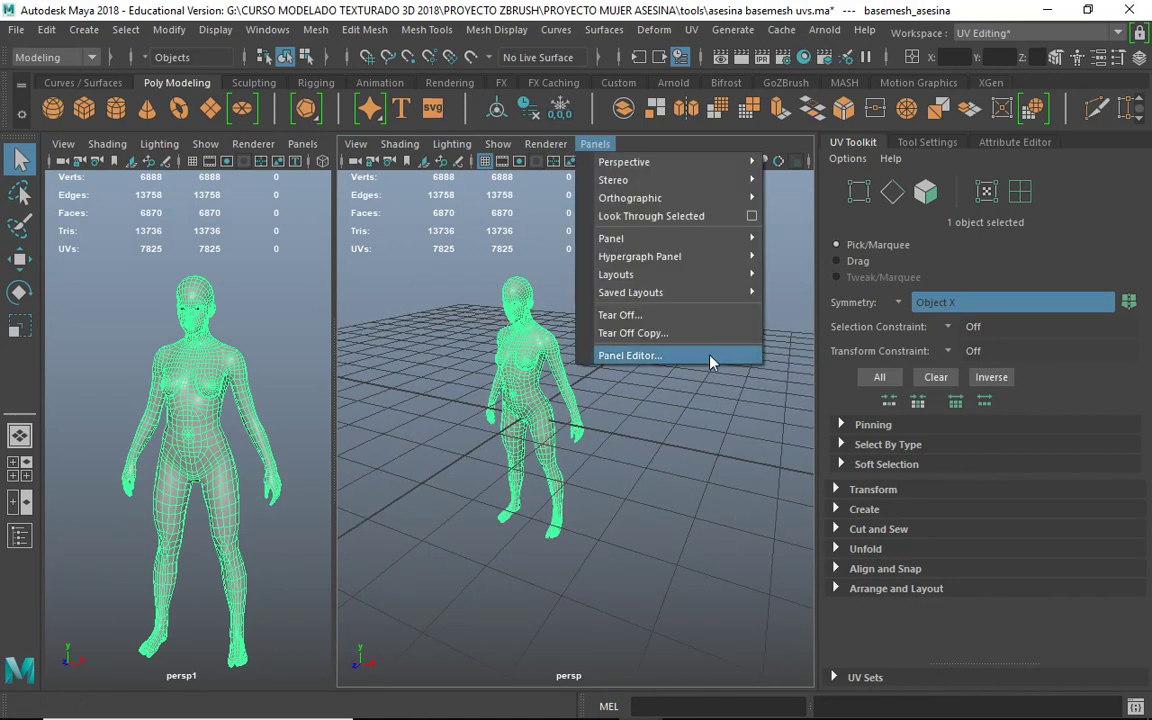
pyautogui.moveTo(660, 238)
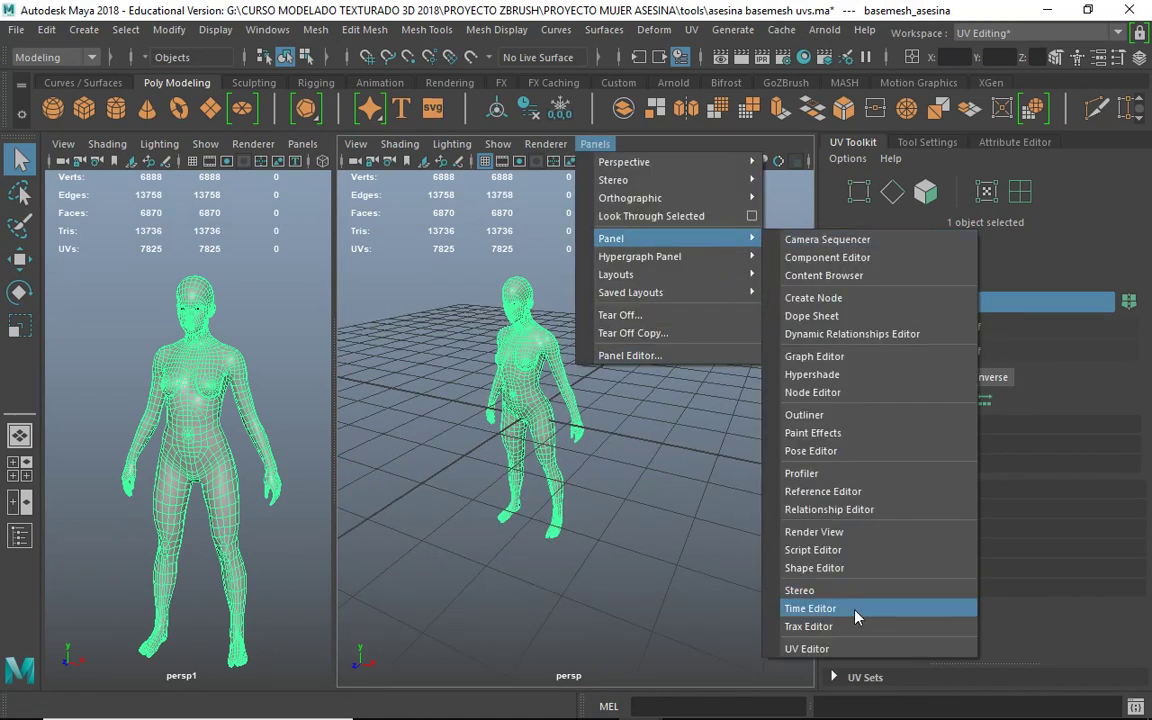
pyautogui.click(846, 648)
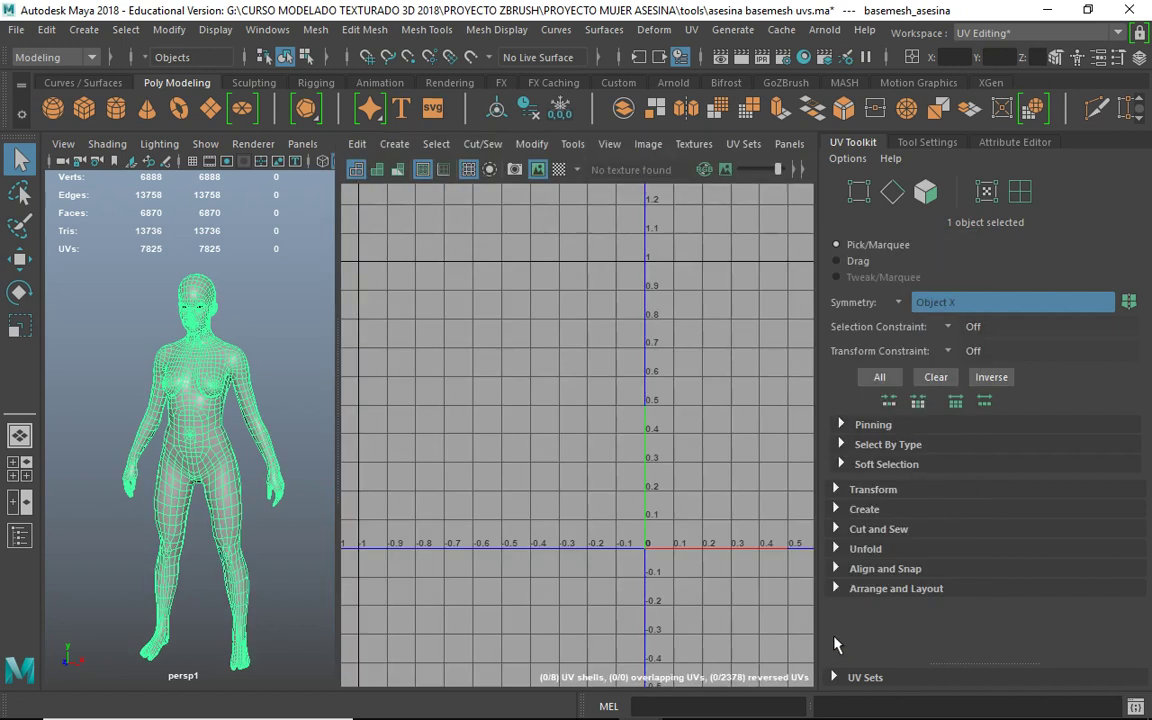
pyautogui.press('f')
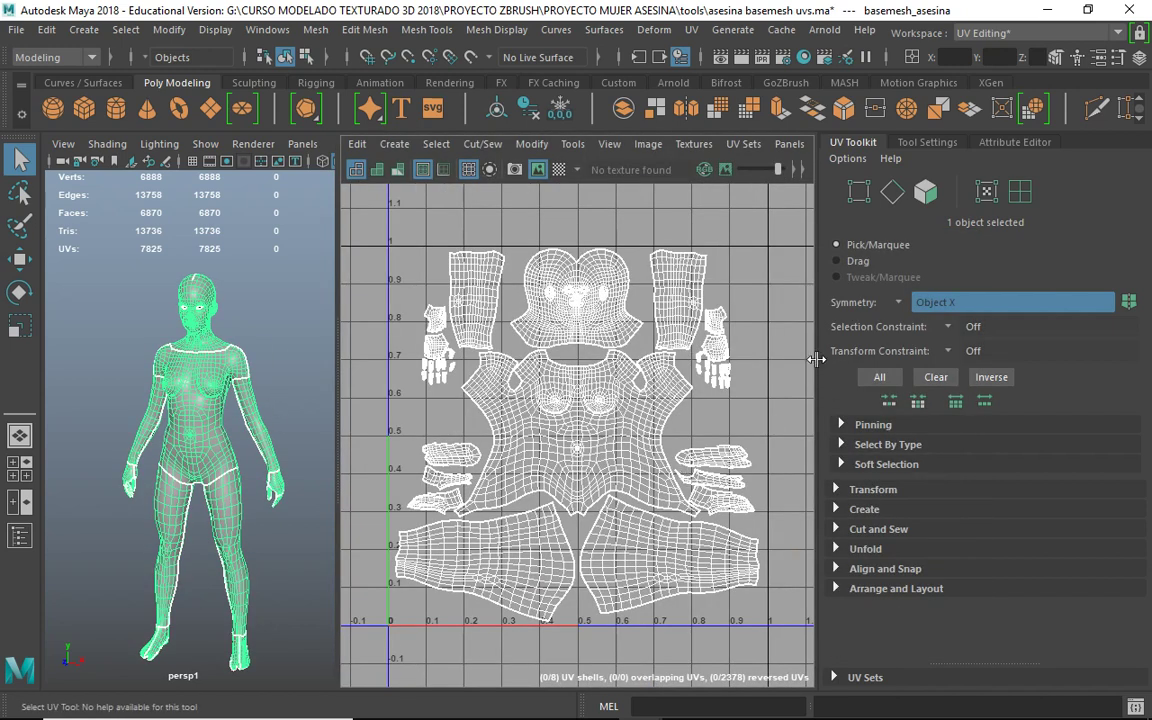
pyautogui.moveTo(815, 357); pyautogui.dragTo(889, 357)
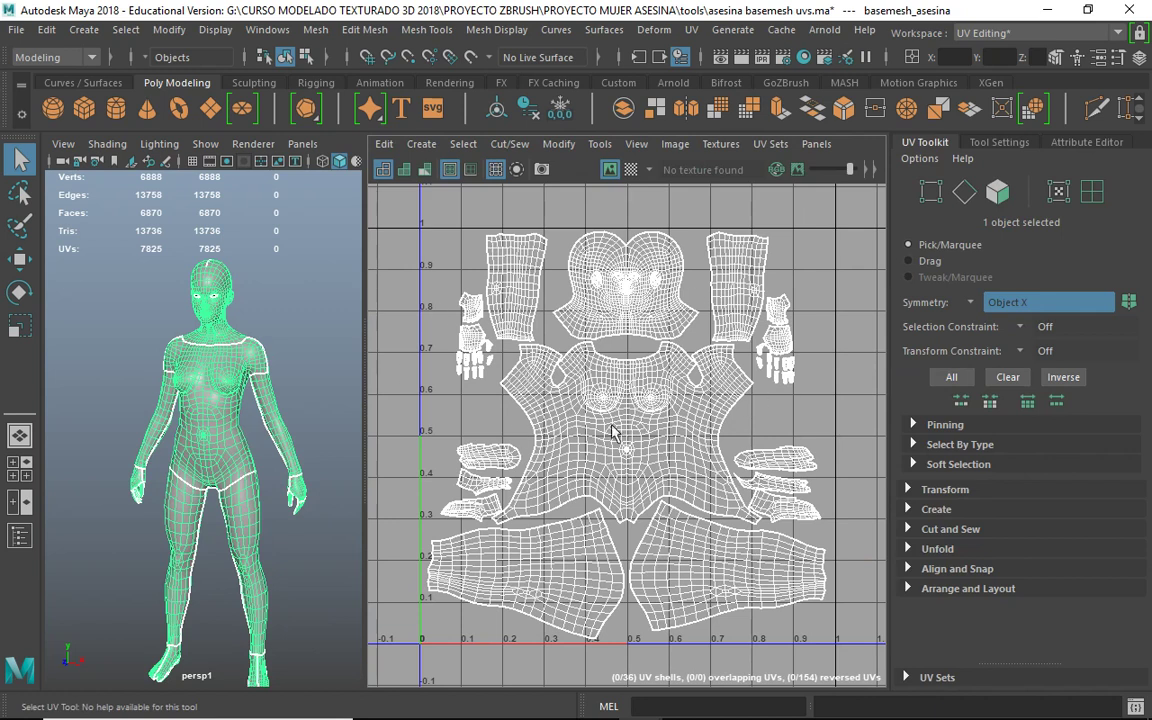
# Step: Examine the UV seams on the body's legs and feet and compare them with the UV shell layout
pyautogui.keyDown('alt'); pyautogui.moveTo(243, 435); pyautogui.dragTo(240, 372); pyautogui.keyUp('alt')
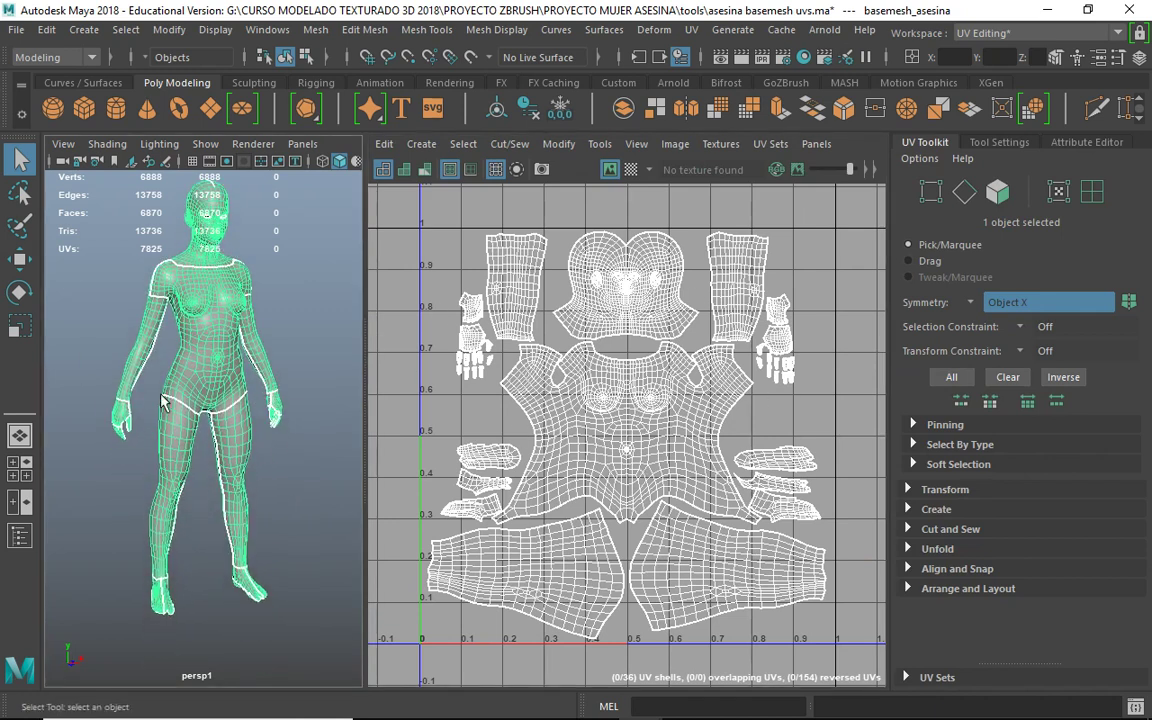
pyautogui.scroll(8, 204, 600)
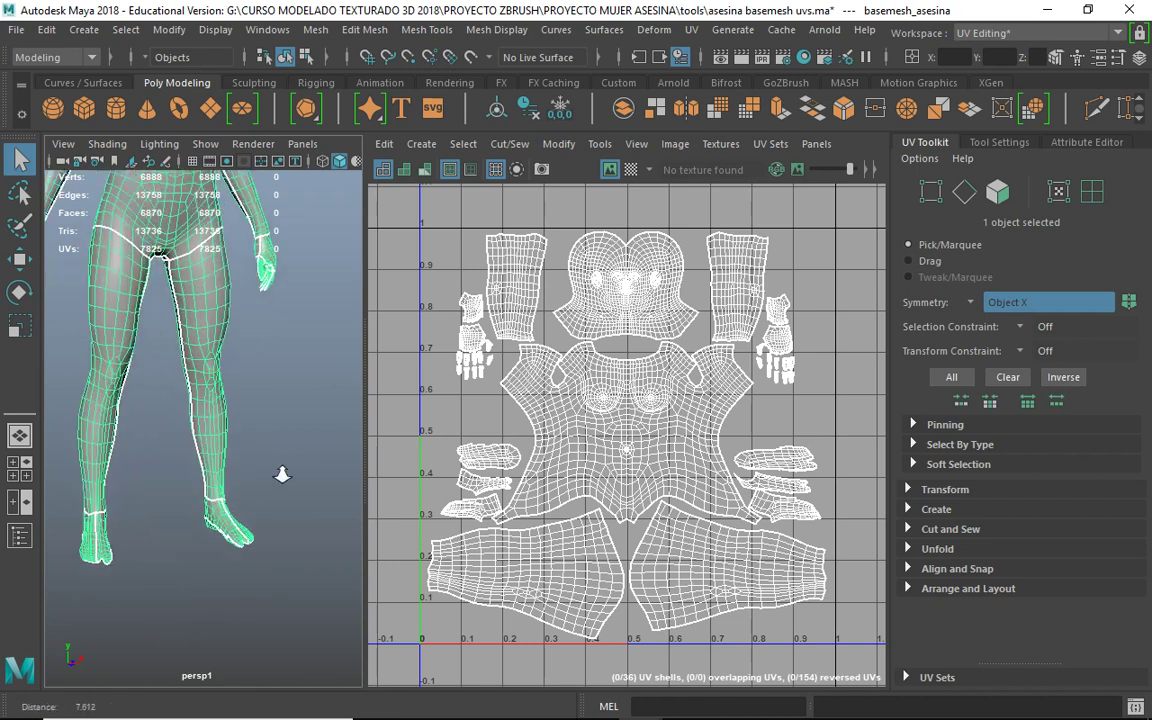
pyautogui.keyDown('alt'); pyautogui.moveTo(237, 436); pyautogui.dragTo(127, 468); pyautogui.keyUp('alt')
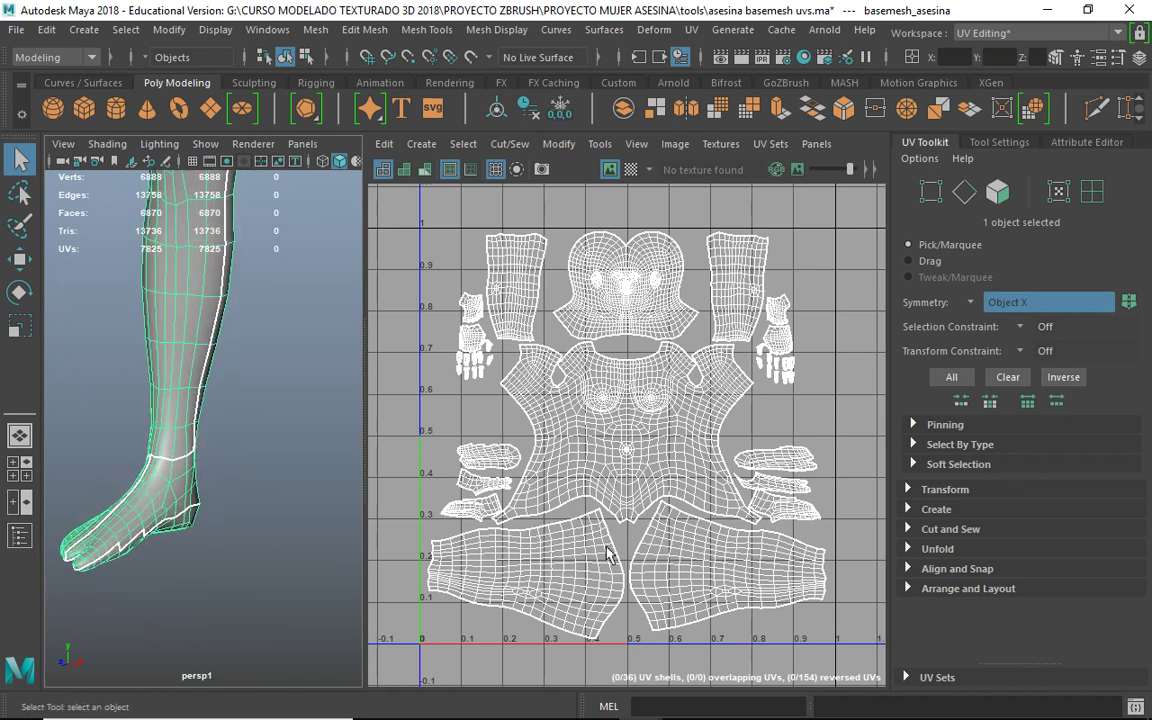
pyautogui.scroll(-8, 250, 432)
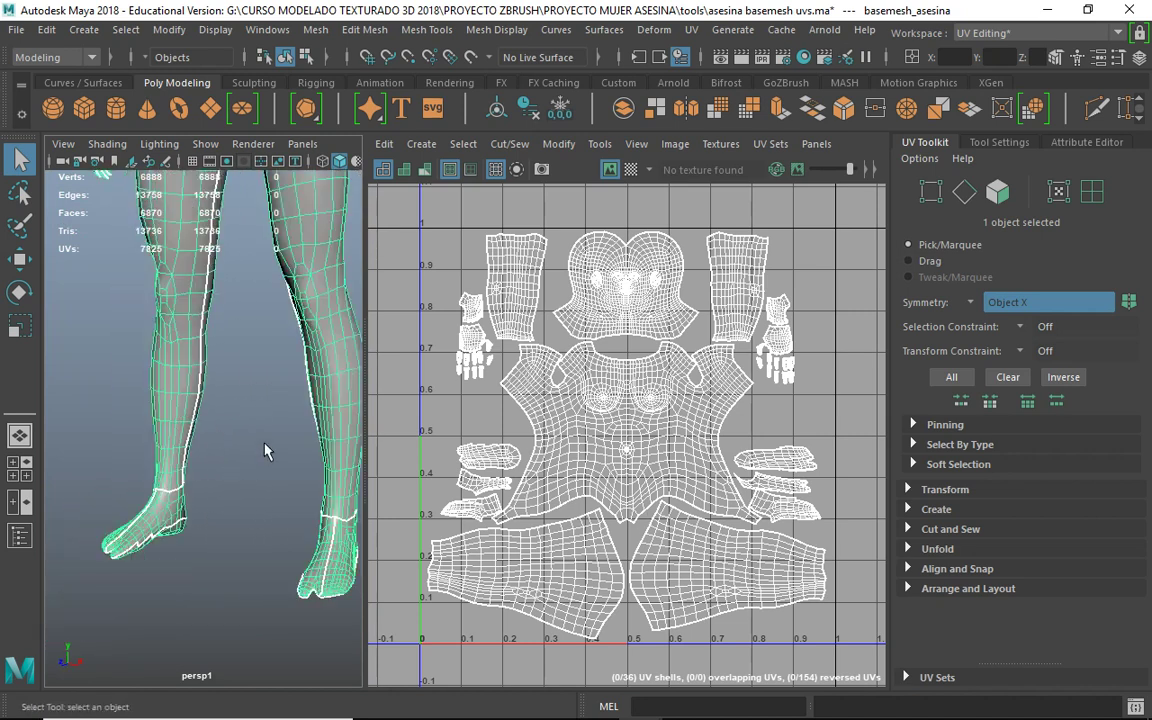
pyautogui.keyDown('alt'); pyautogui.moveTo(242, 400); pyautogui.dragTo(246, 502, button='middle'); pyautogui.keyUp('alt')
pyautogui.scroll(5, 246, 502)
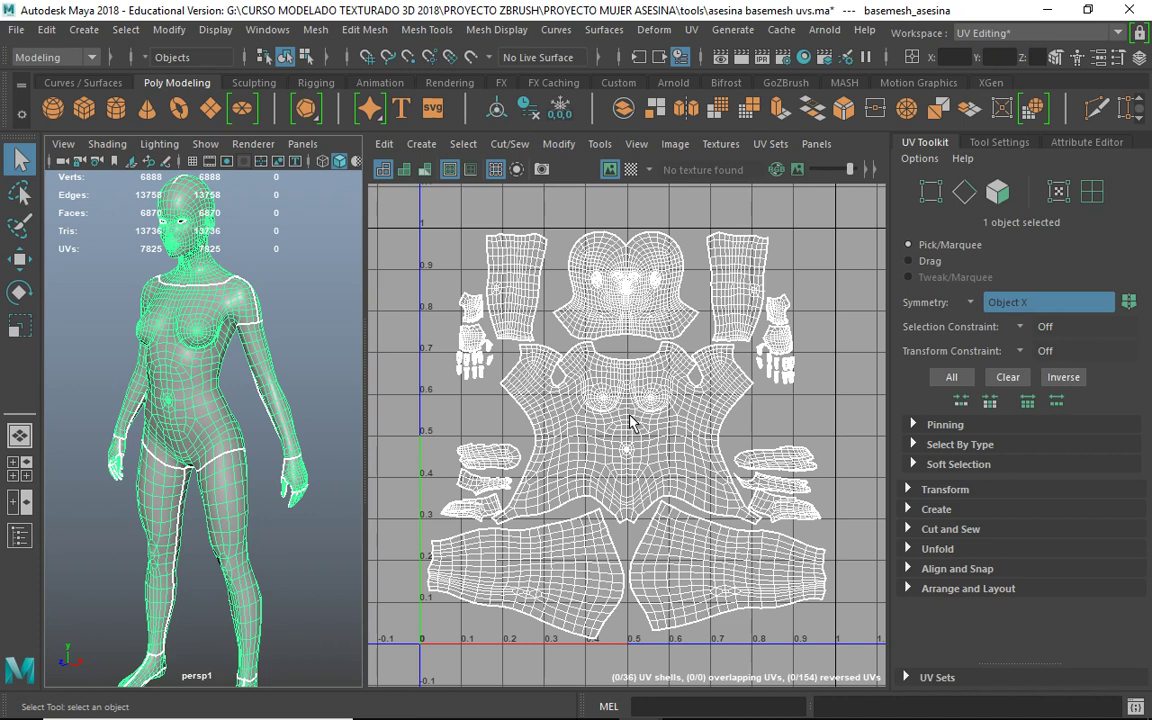
pyautogui.scroll(1, 638, 462)
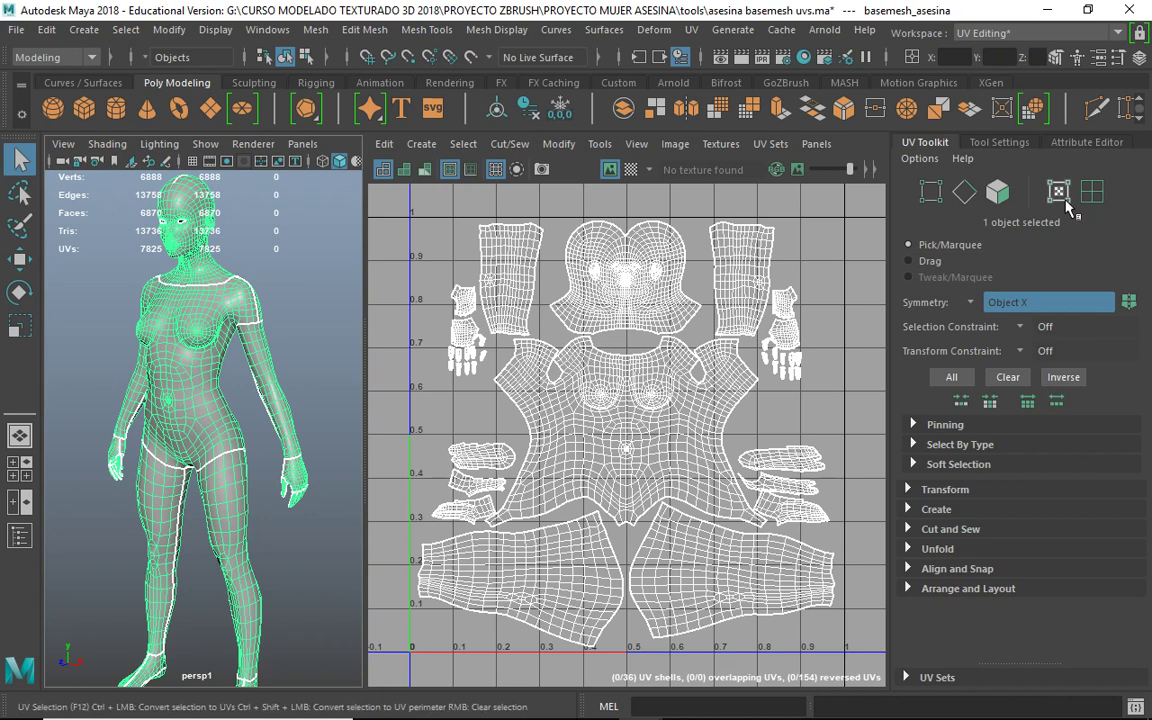
# Step: Review the basemesh_asesina transform, shape and blinn3 material nodes in the Attribute Editor
pyautogui.click(1087, 142)
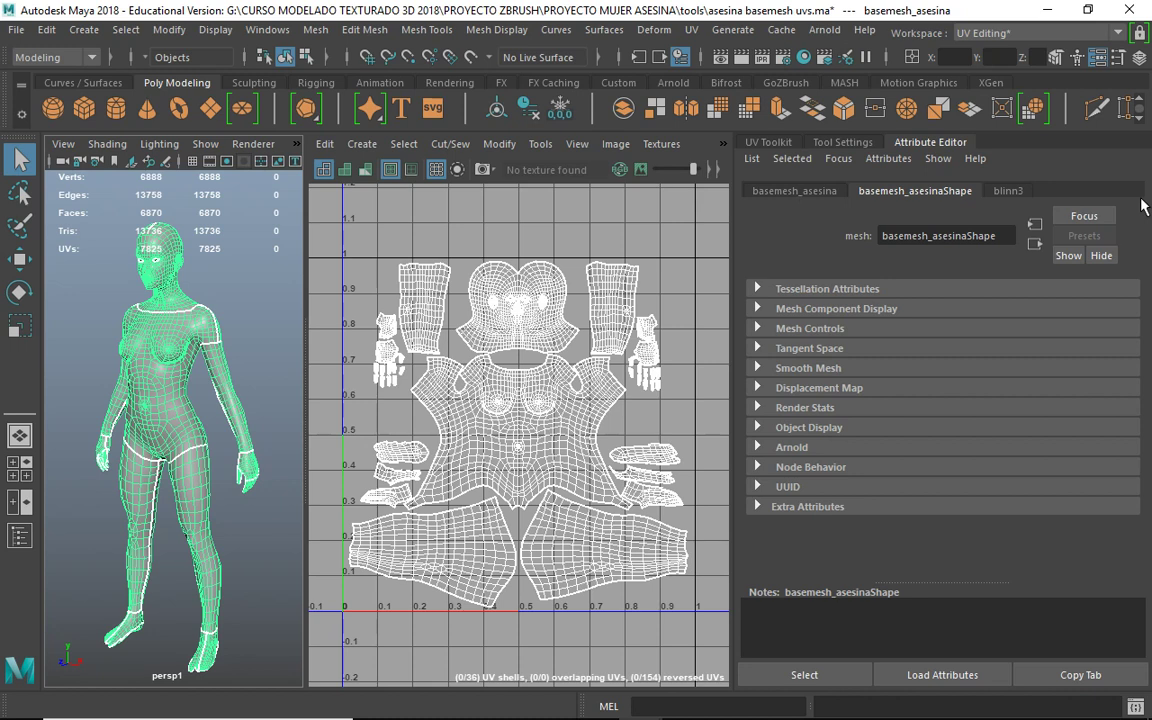
pyautogui.click(800, 191)
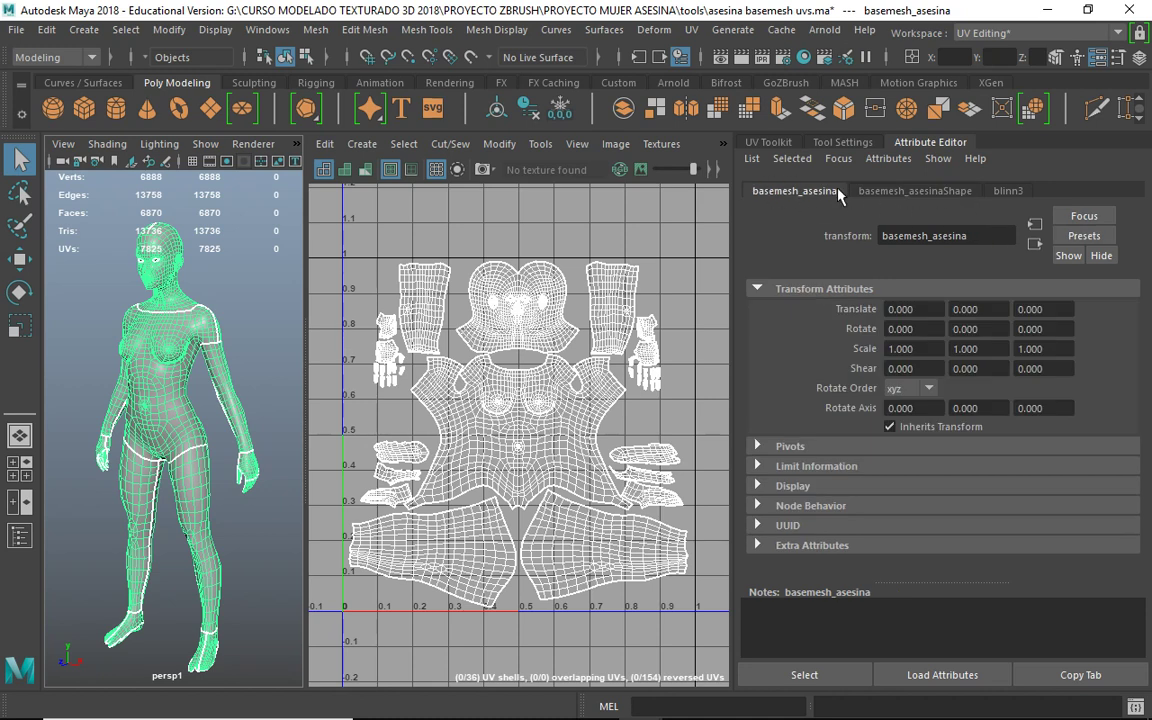
pyautogui.click(922, 193)
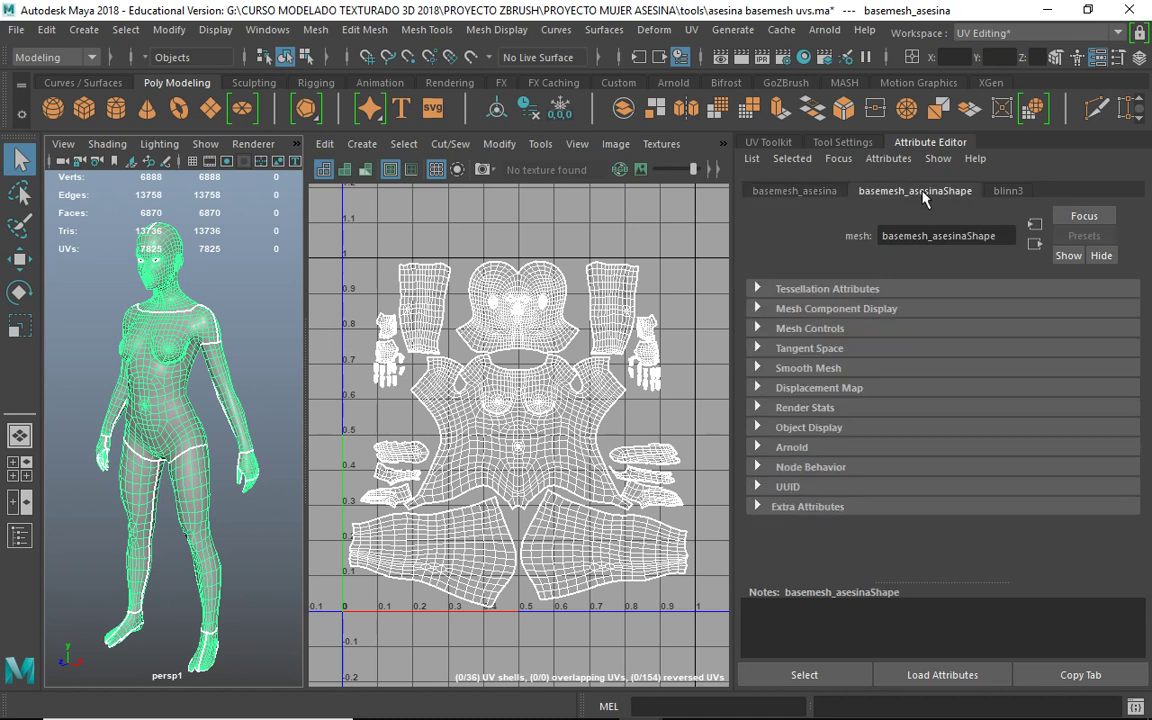
pyautogui.click(1010, 196)
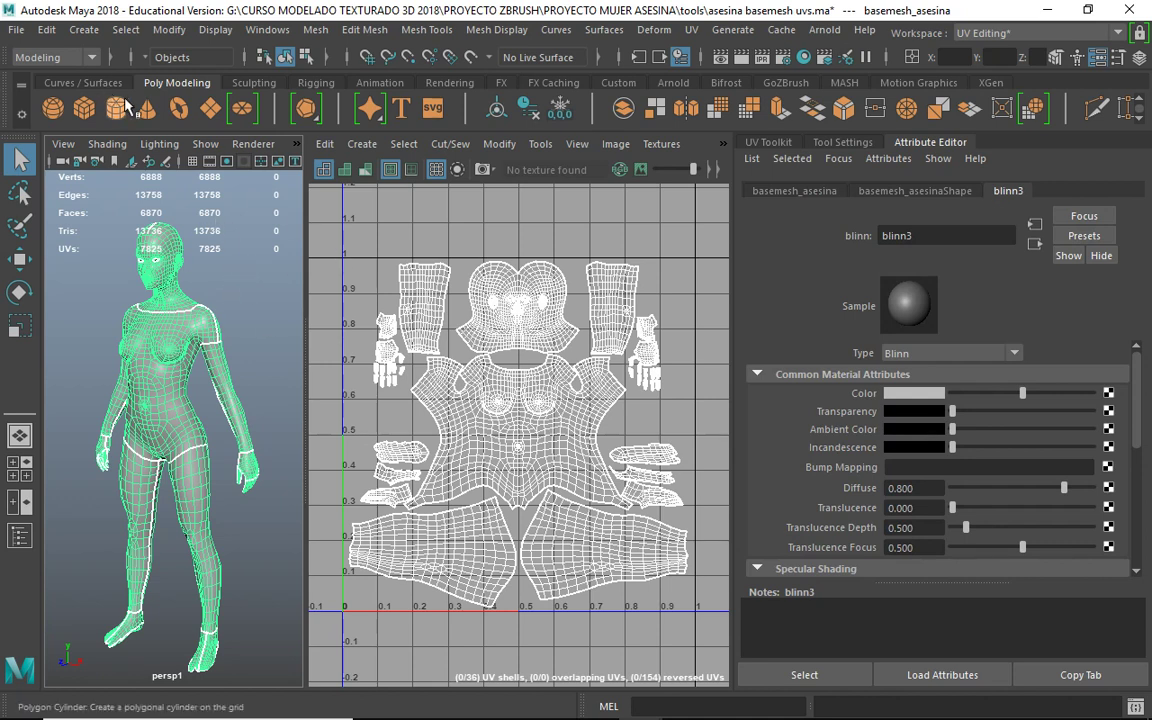
# Step: Delete the construction history of the selected body mesh and widen the 3D viewport slightly
pyautogui.click(45, 32)
pyautogui.moveTo(130, 242)
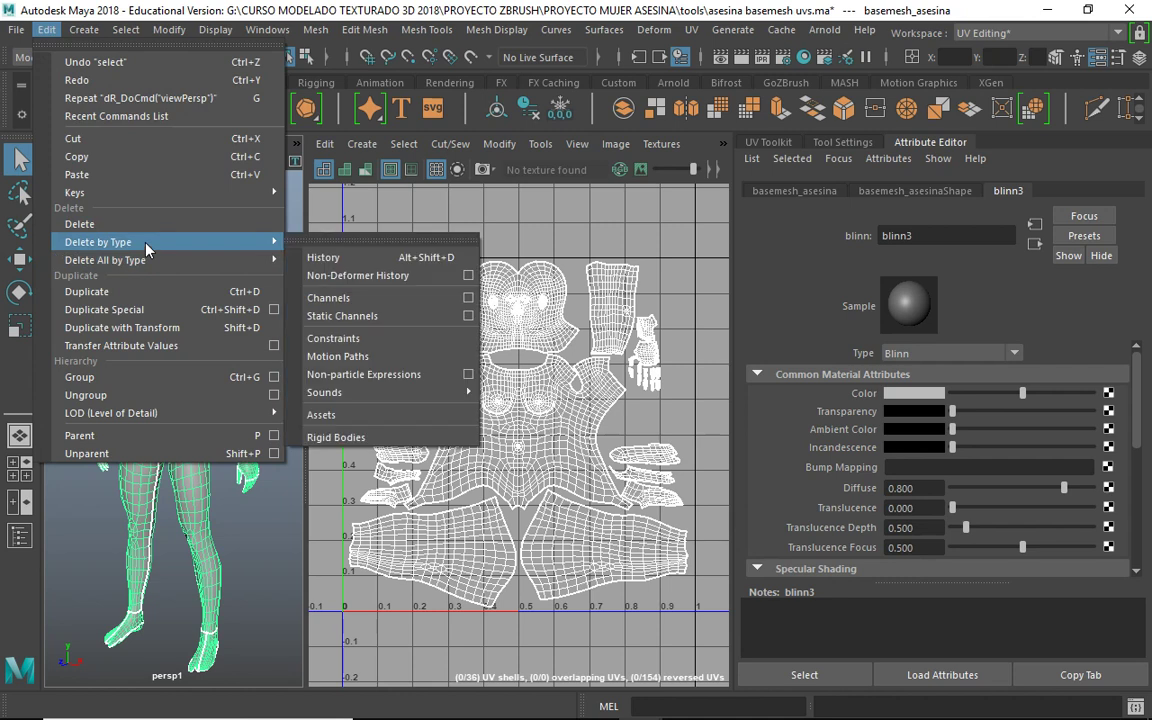
pyautogui.click(363, 265)
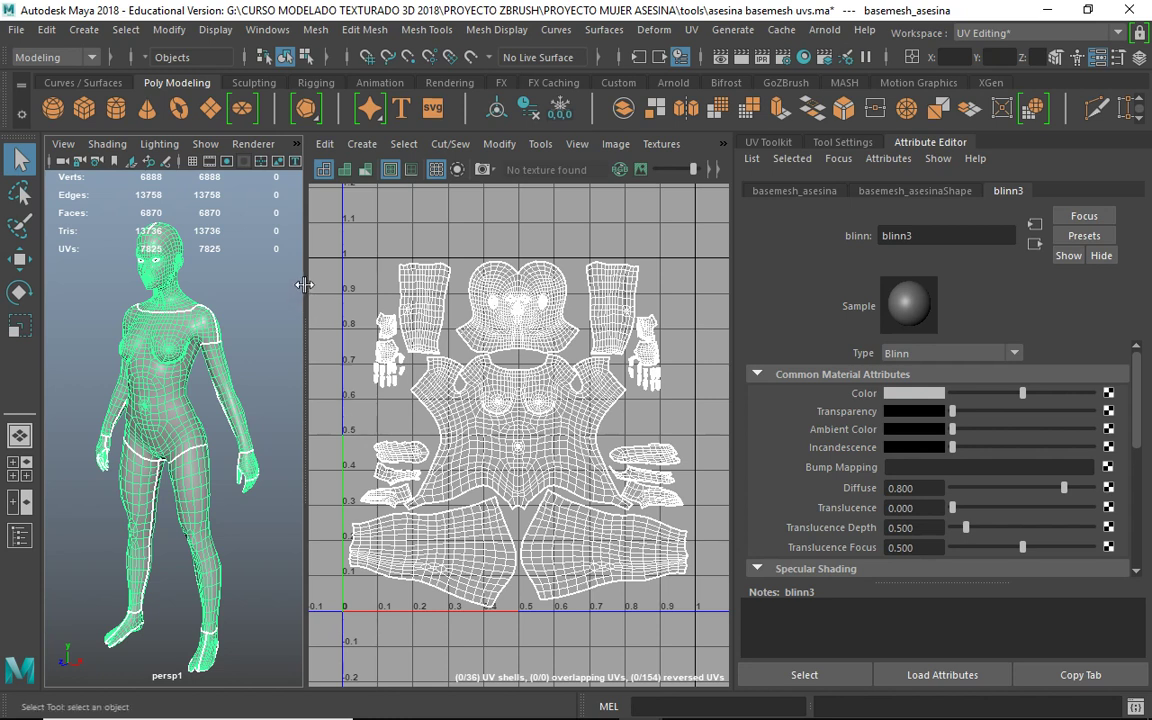
pyautogui.moveTo(304, 285); pyautogui.dragTo(333, 290)
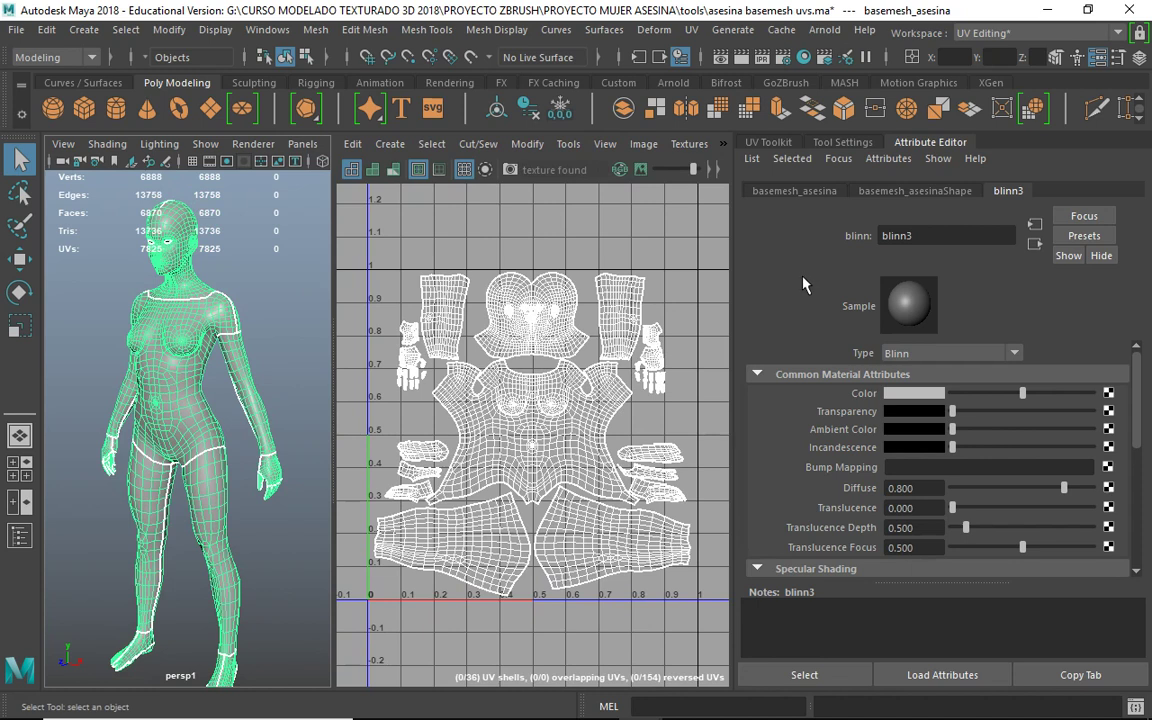
pyautogui.click(12, 32)
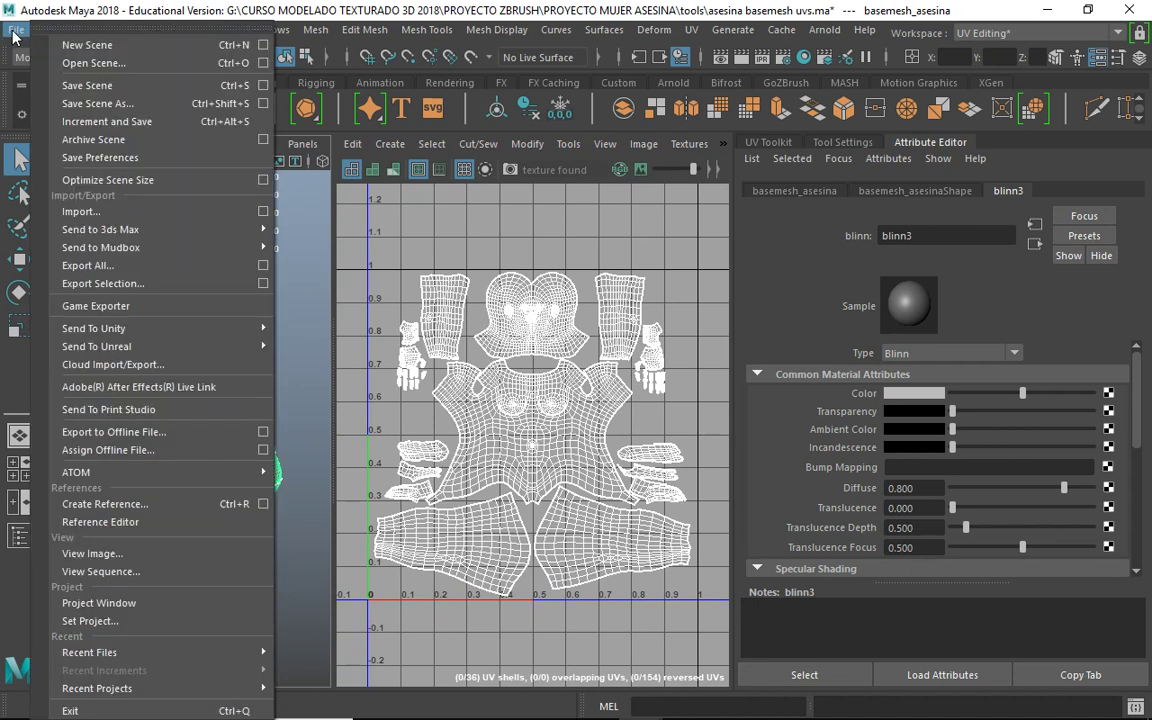
pyautogui.click(136, 110)
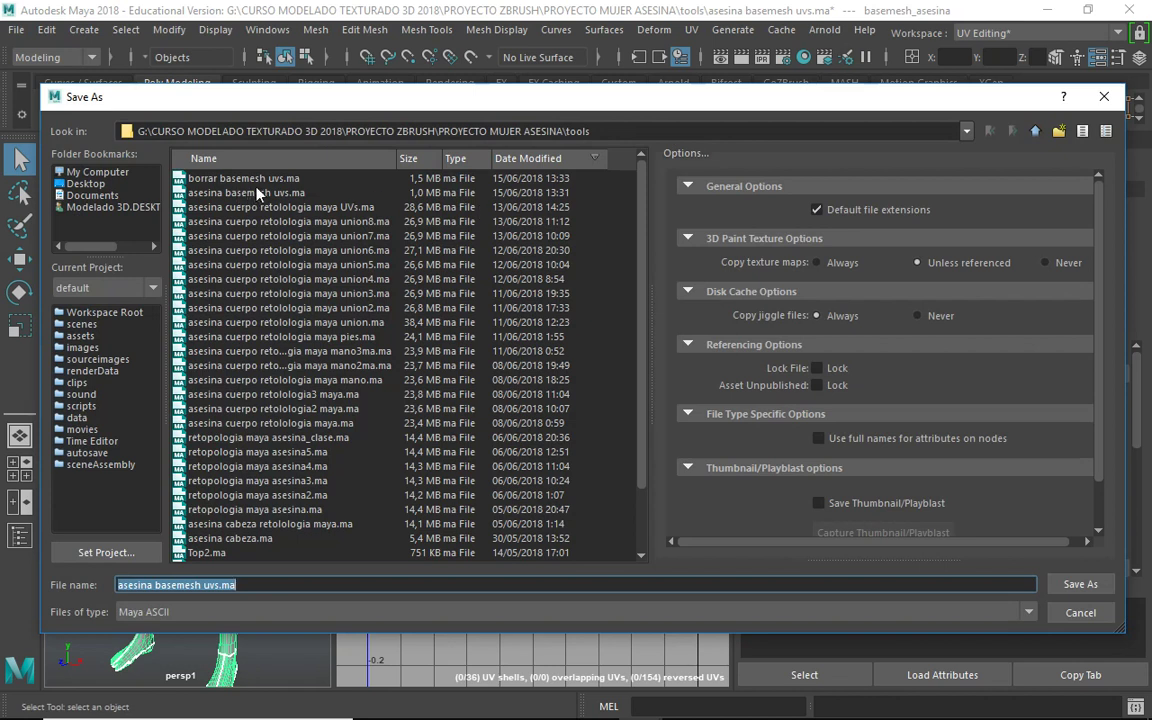
pyautogui.click(1104, 99)
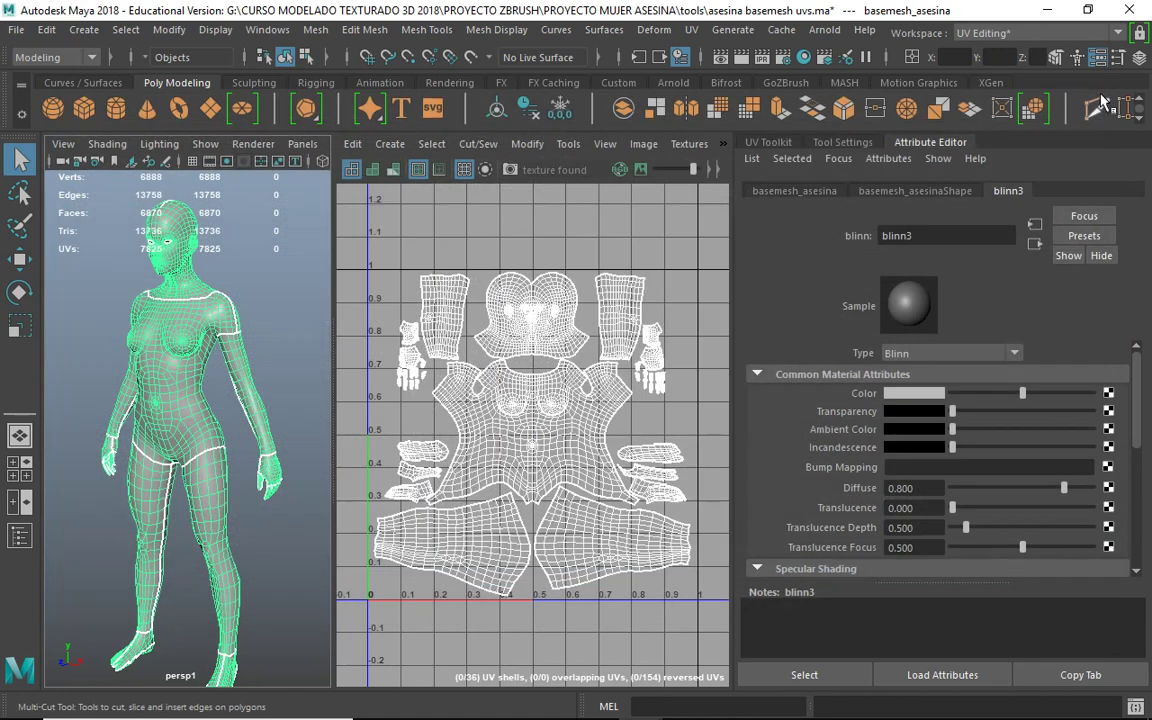
# Step: Switch to ZBrush, fully initialize it and create a new document fitted to the window
pyautogui.click(1047, 9)
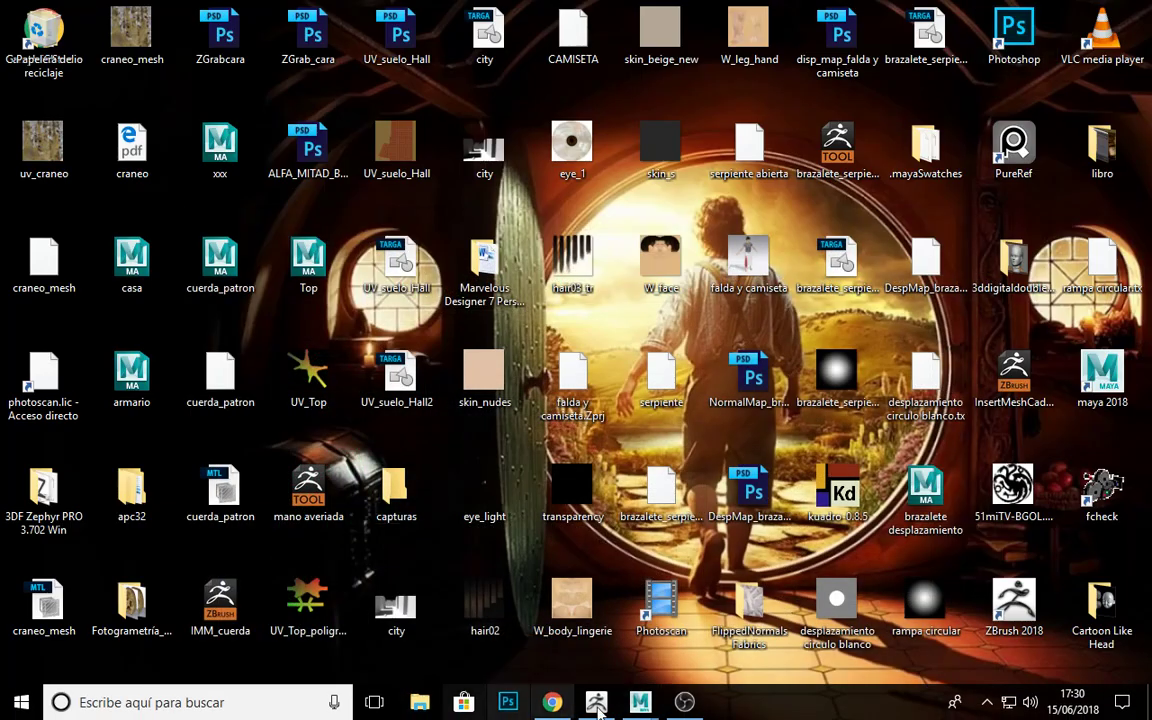
pyautogui.click(597, 703)
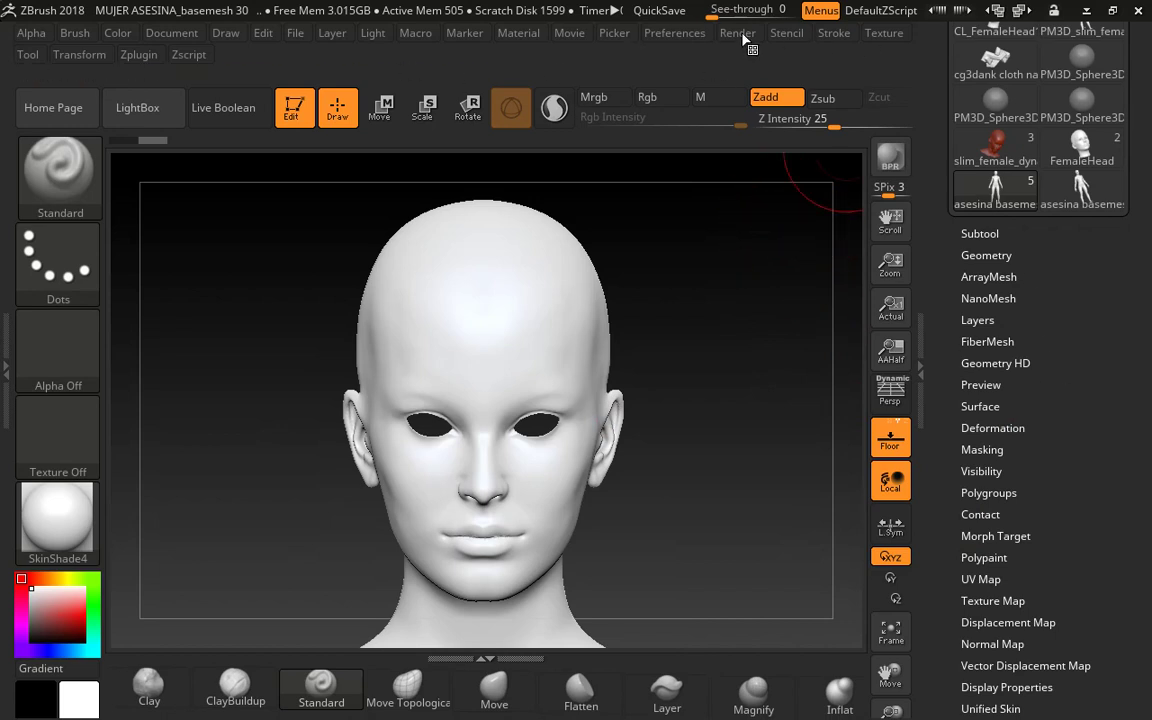
pyautogui.click(675, 33)
pyautogui.click(728, 72)
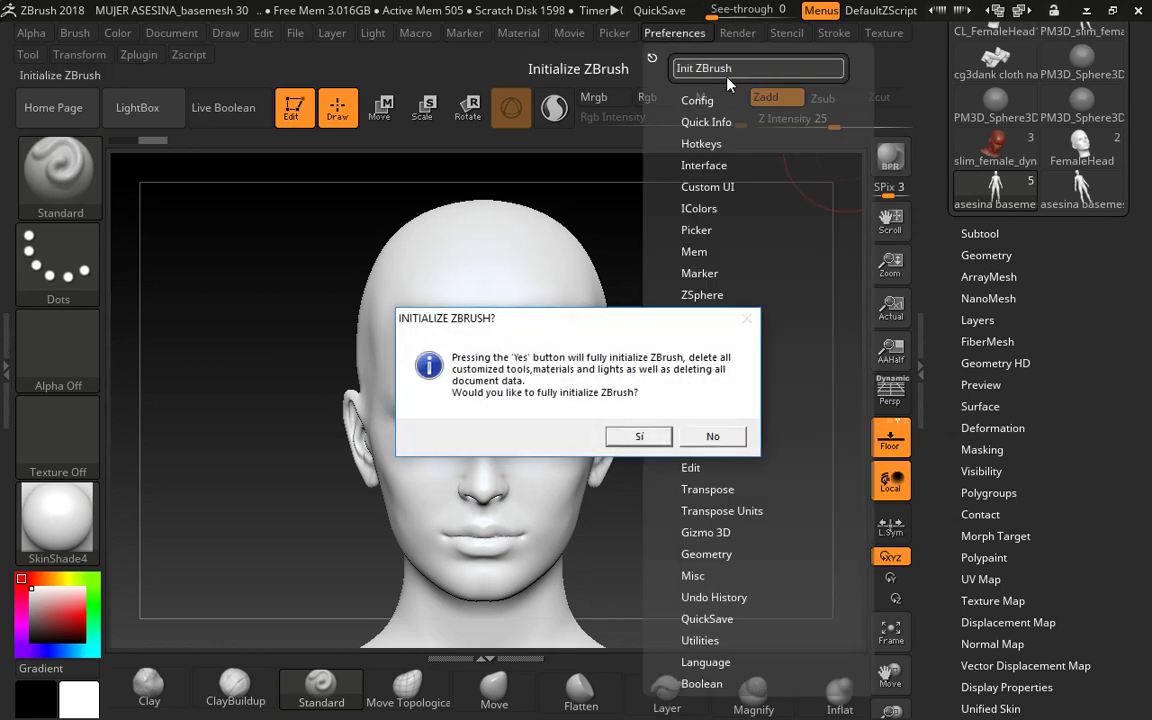
pyautogui.click(628, 442)
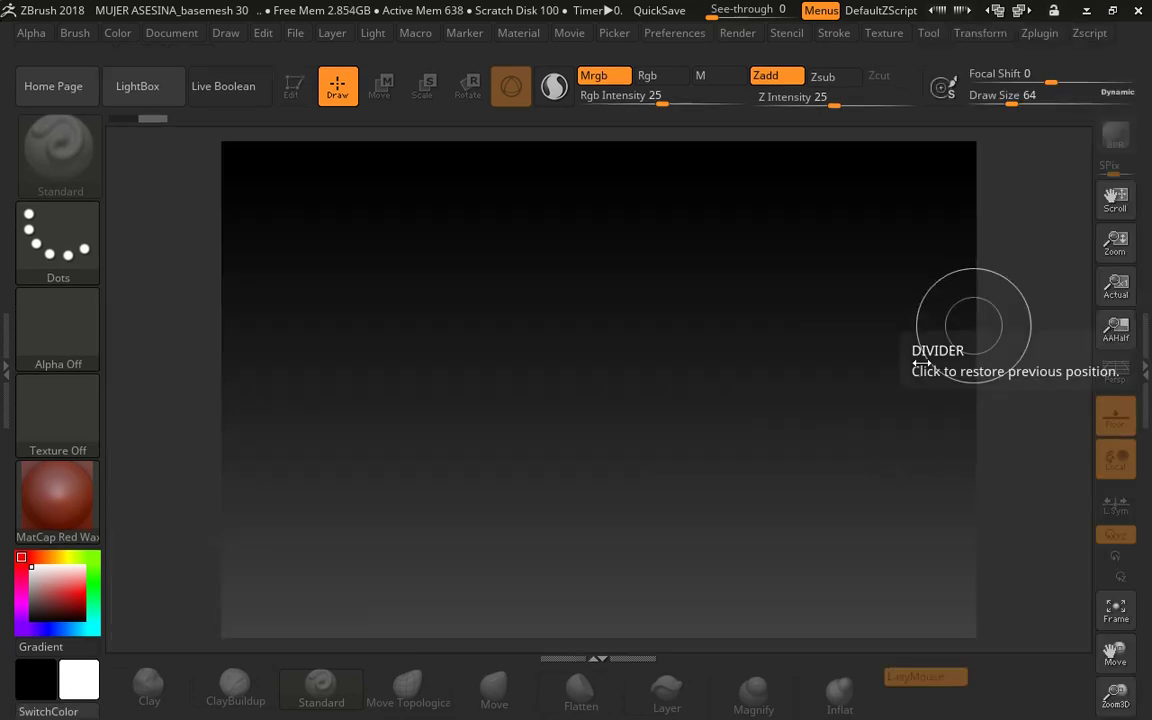
pyautogui.click(172, 33)
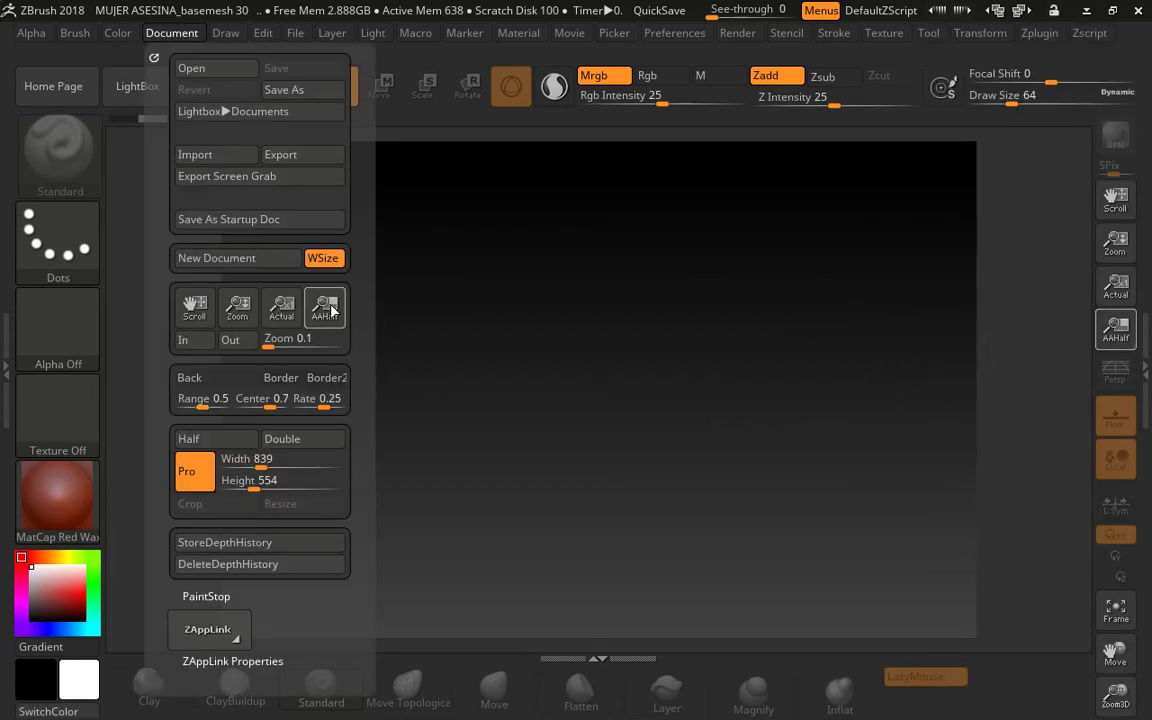
pyautogui.click(273, 264)
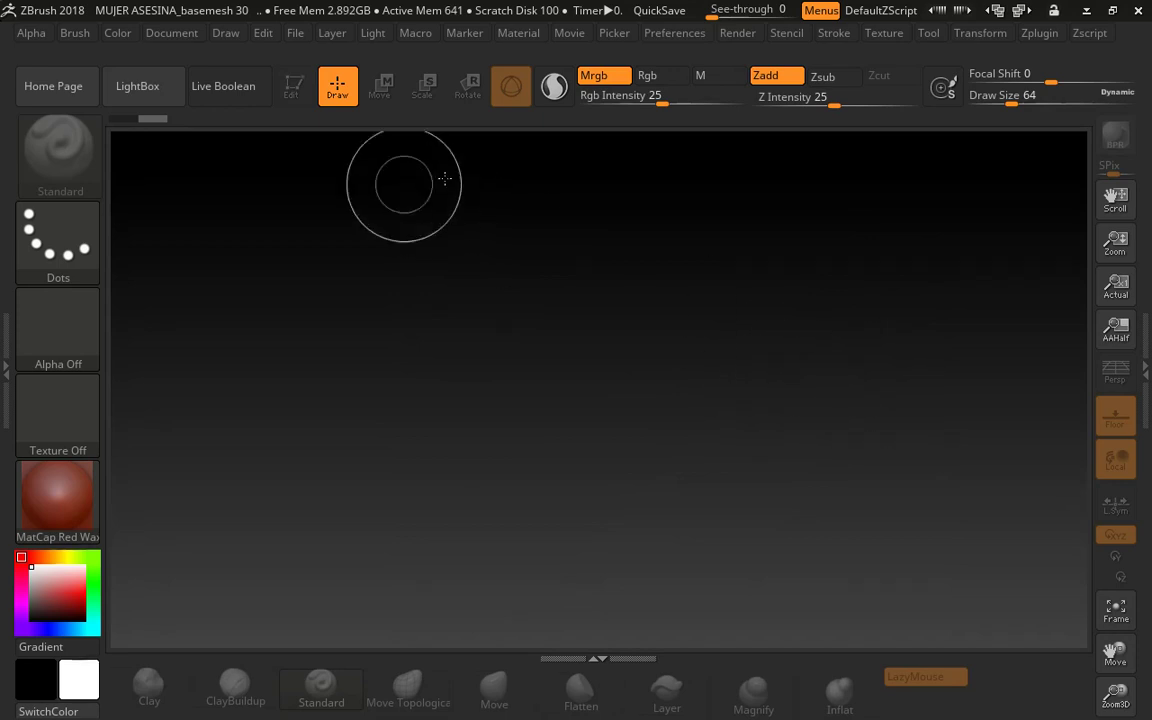
# Step: Open the empty side tray and dock the Tool palette in it
pyautogui.click(1145, 352)
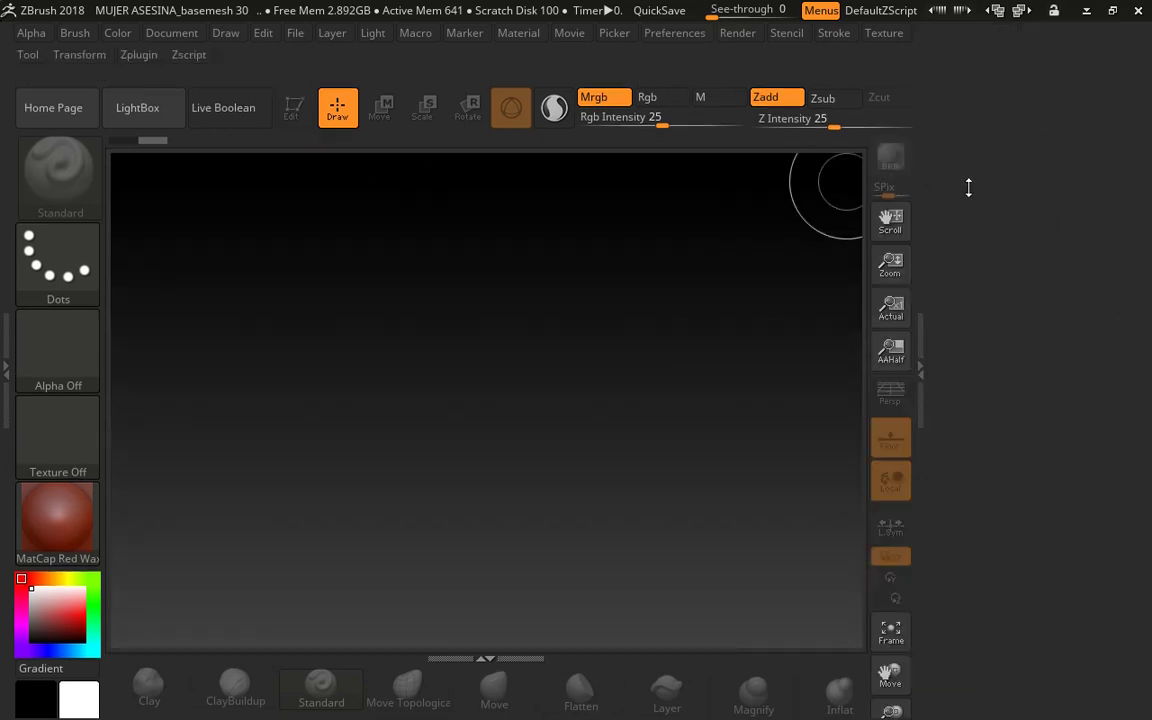
pyautogui.click(84, 57)
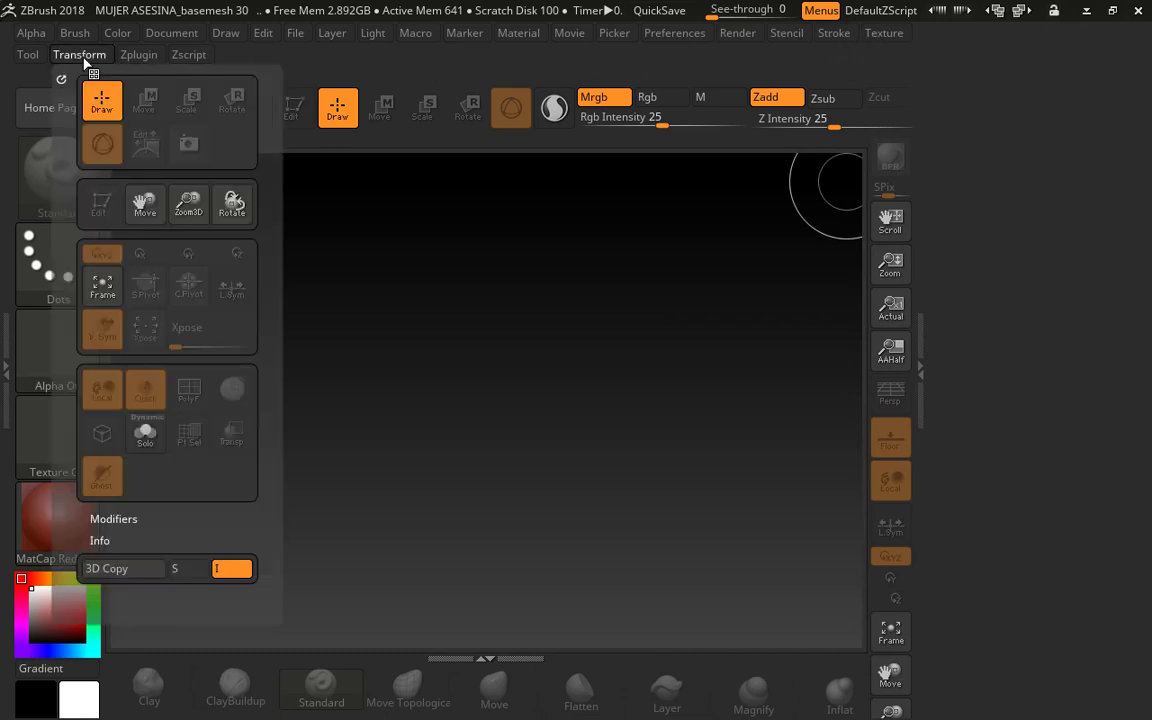
pyautogui.click(27, 56)
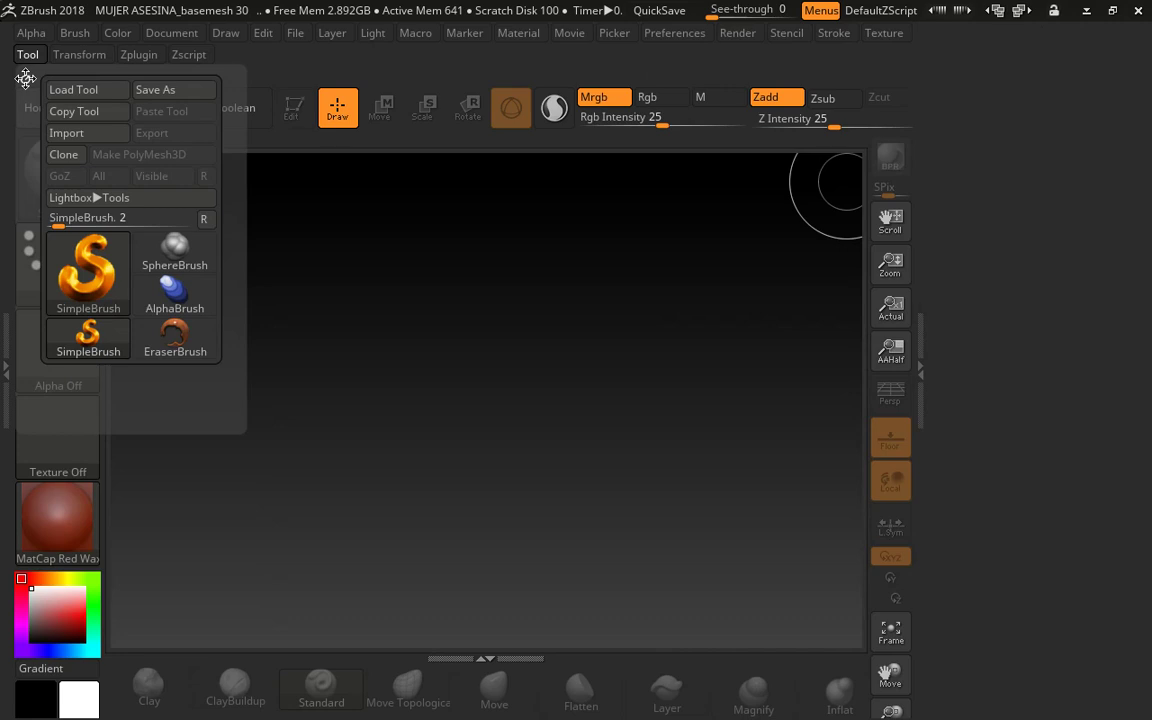
pyautogui.moveTo(26, 78); pyautogui.dragTo(862, 92)
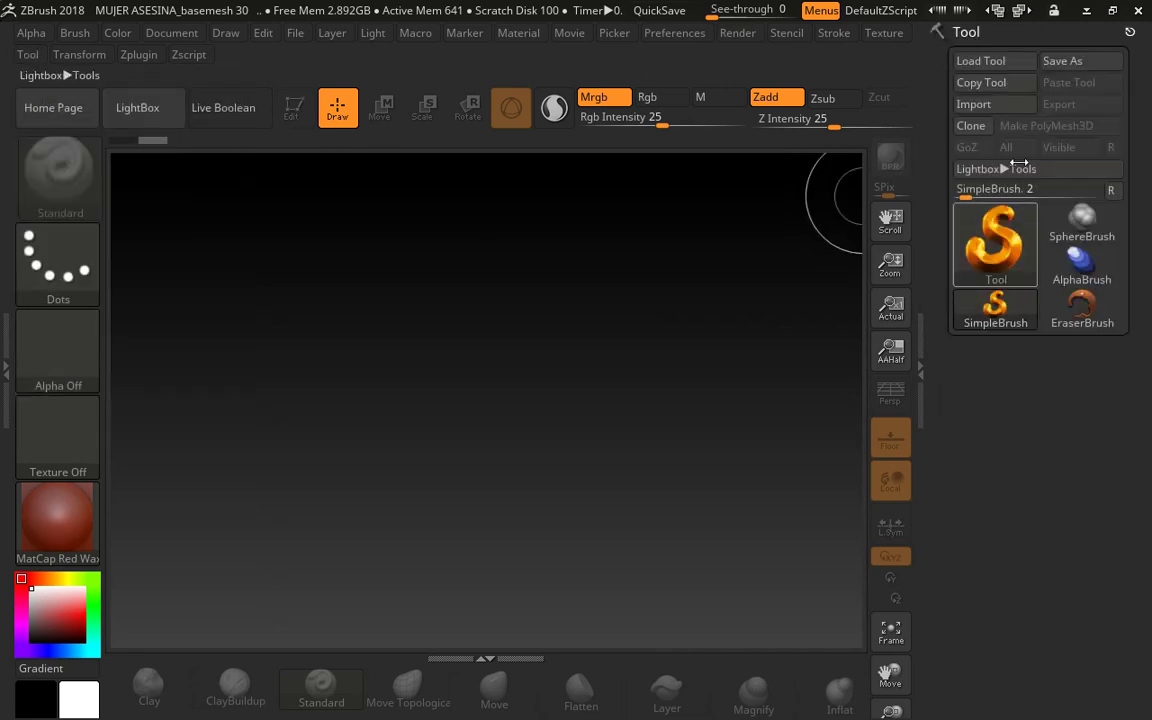
# Step: Import the Maya file "asesina basemesh uvs" from the tools folder of PROYECTO MUJER ASESINA on the Seagate Expansion Drive (G:)
pyautogui.click(973, 104)
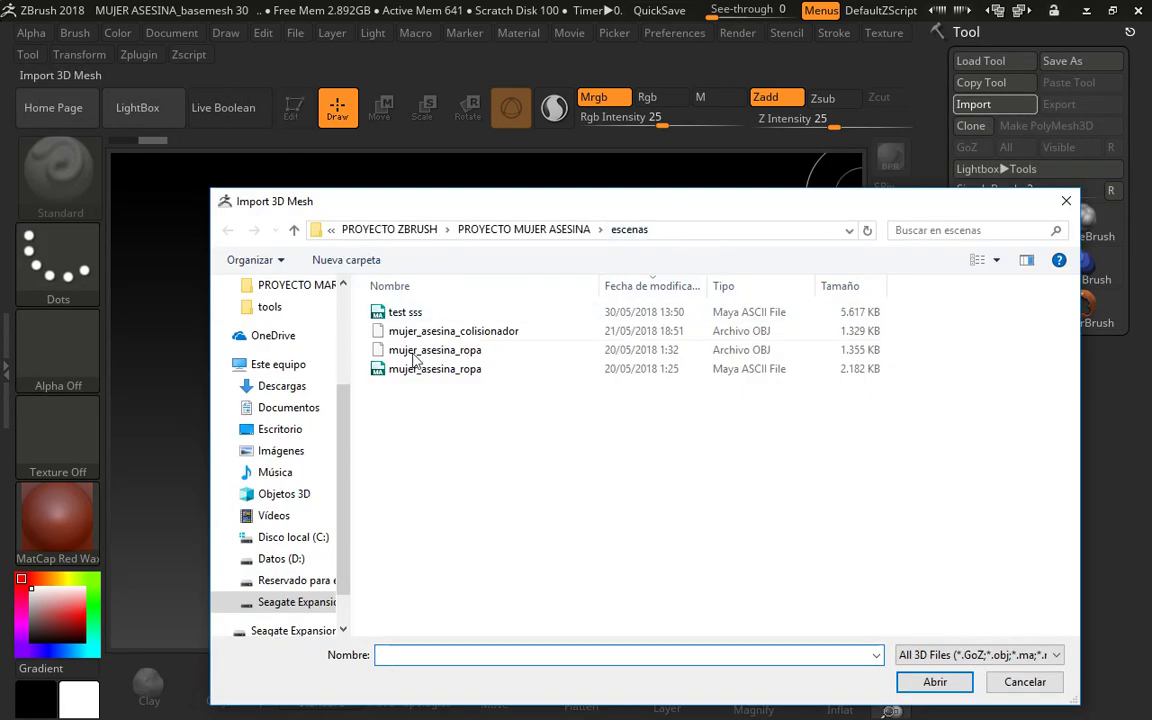
pyautogui.moveTo(480, 198); pyautogui.dragTo(410, 110)
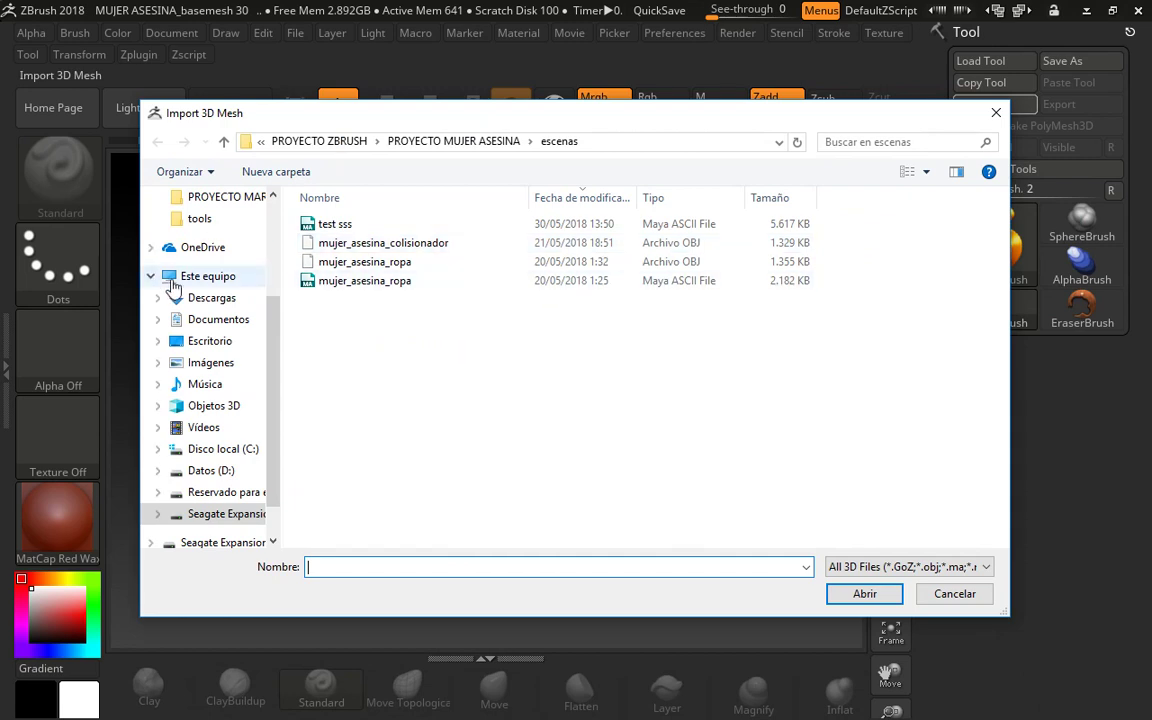
pyautogui.click(208, 276)
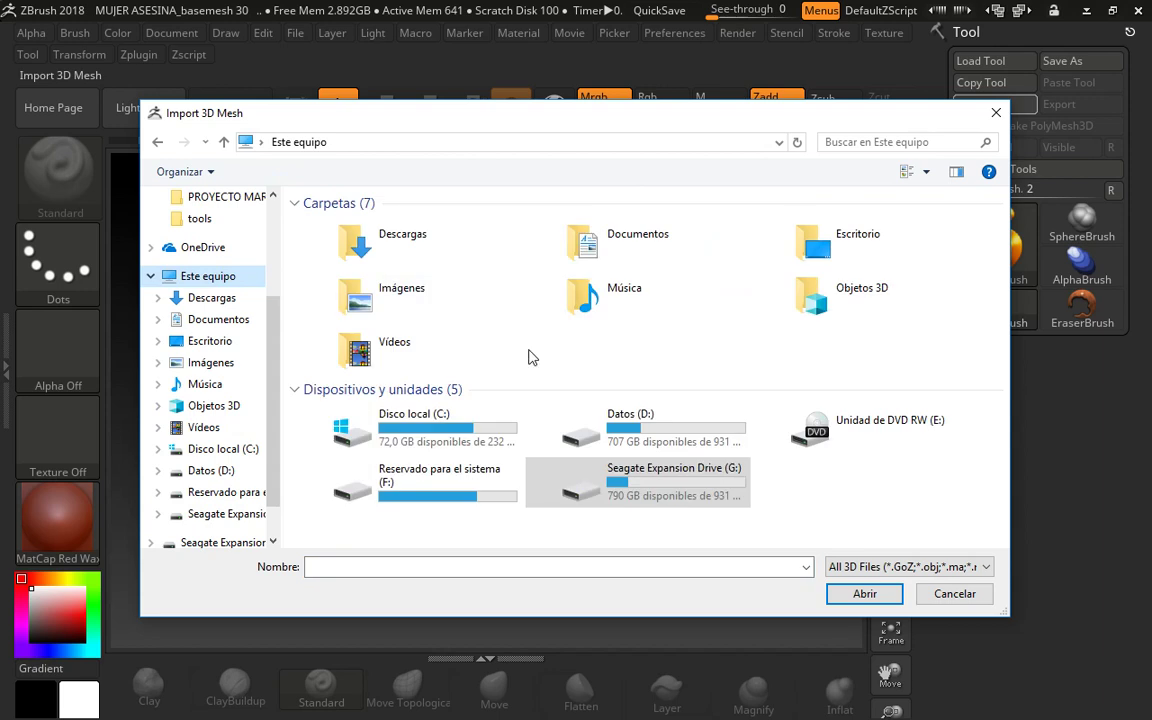
pyautogui.doubleClick(610, 484)
pyautogui.click(333, 283)
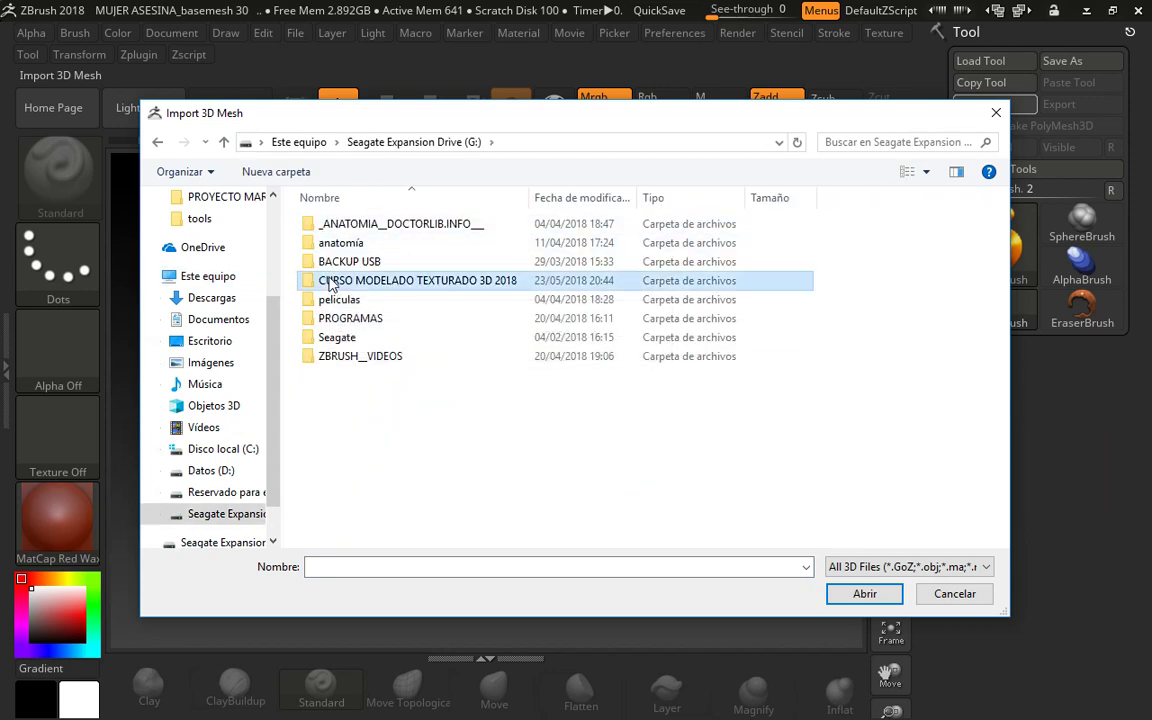
pyautogui.doubleClick(333, 283)
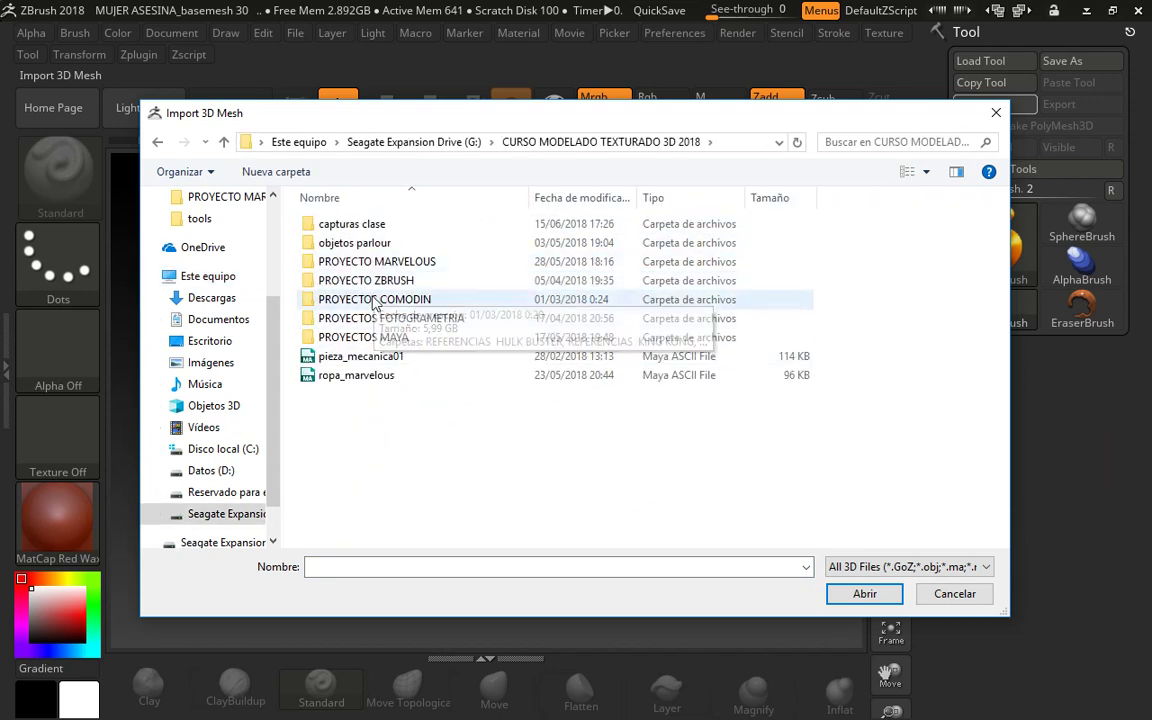
pyautogui.doubleClick(362, 280)
pyautogui.doubleClick(390, 224)
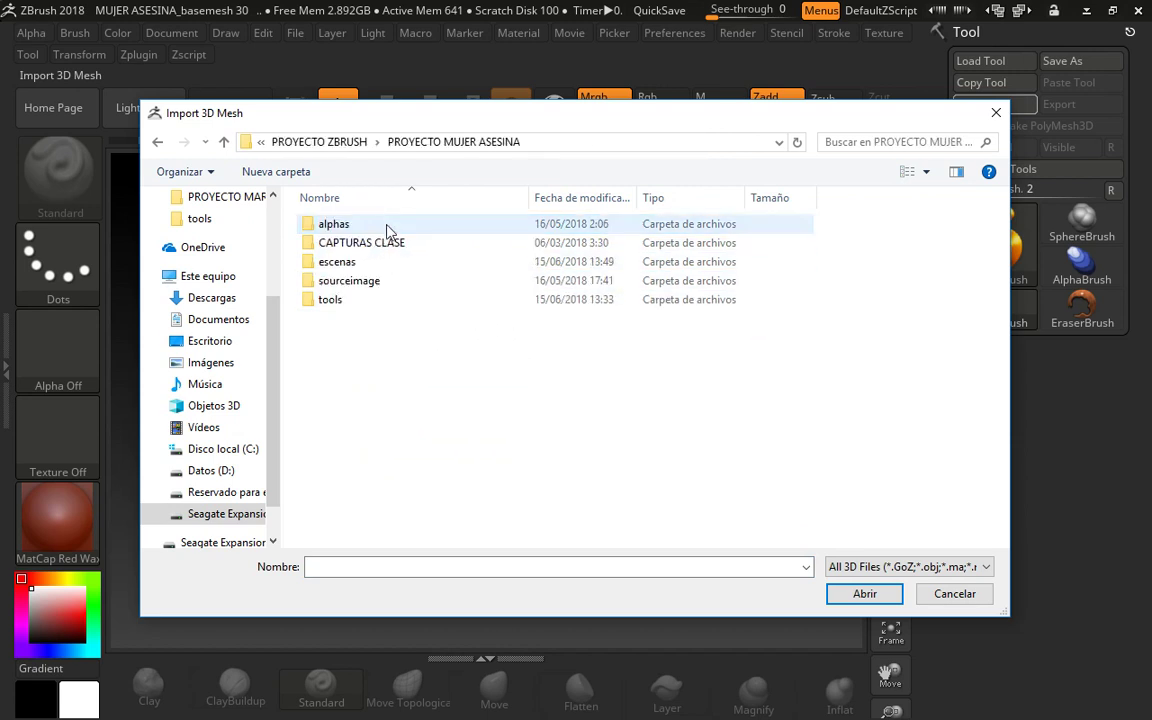
pyautogui.doubleClick(331, 302)
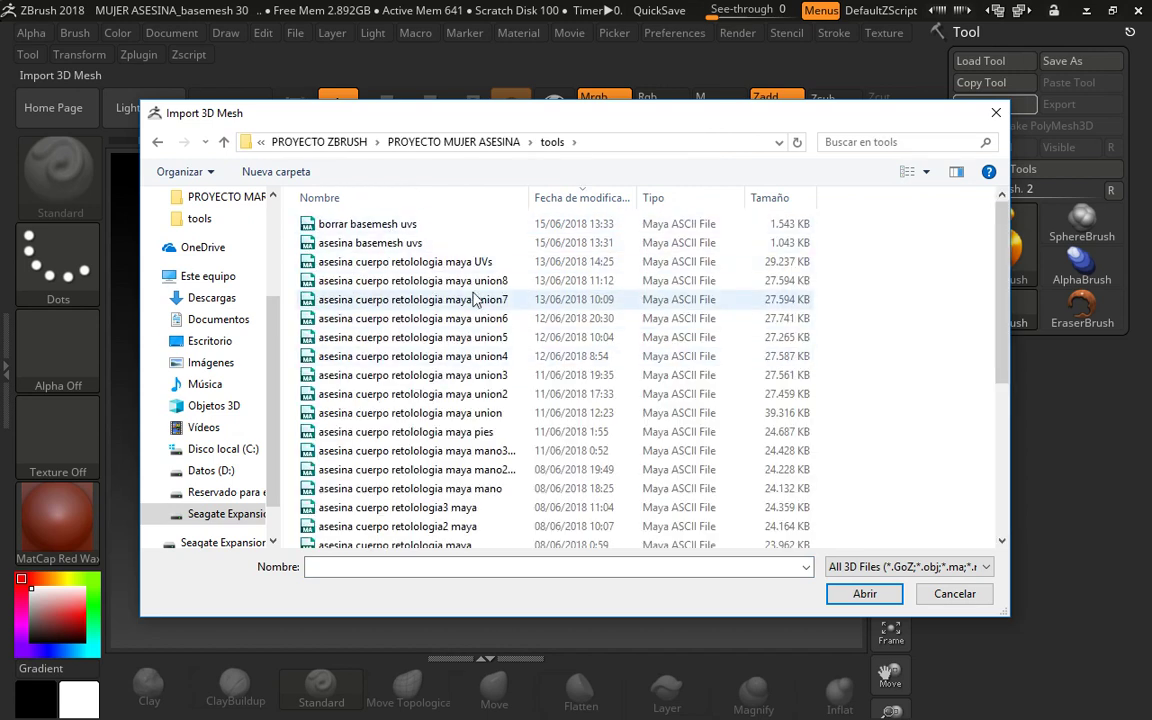
pyautogui.click(405, 240)
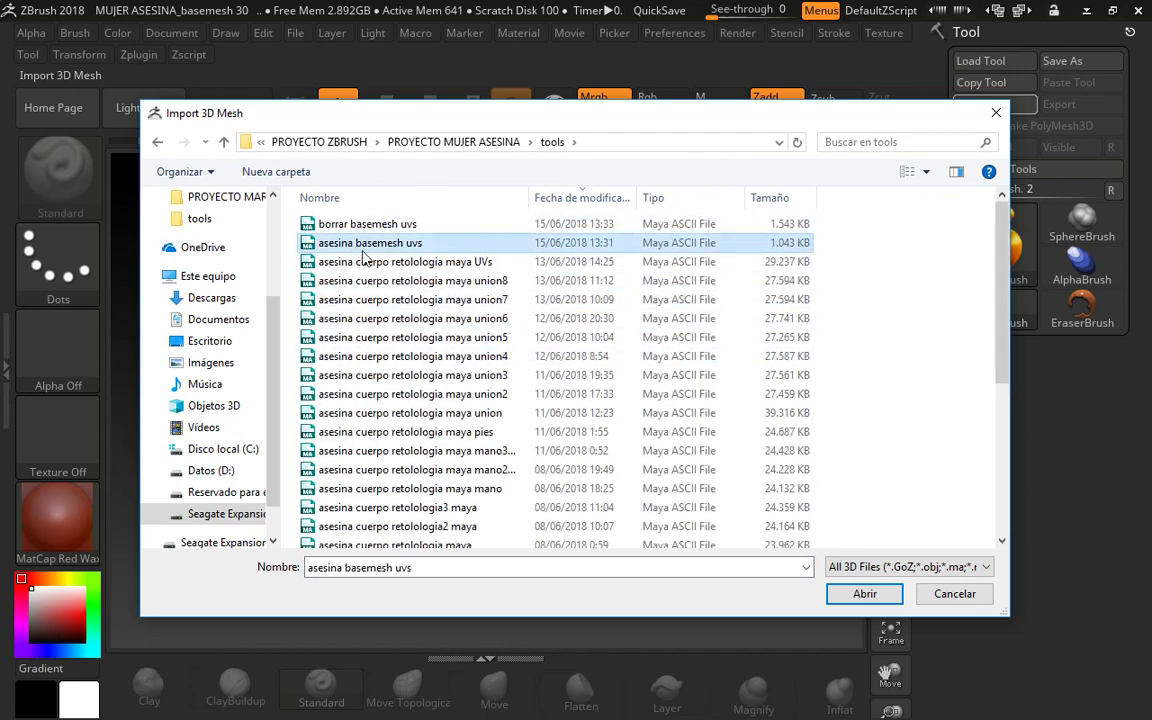
pyautogui.click(864, 594)
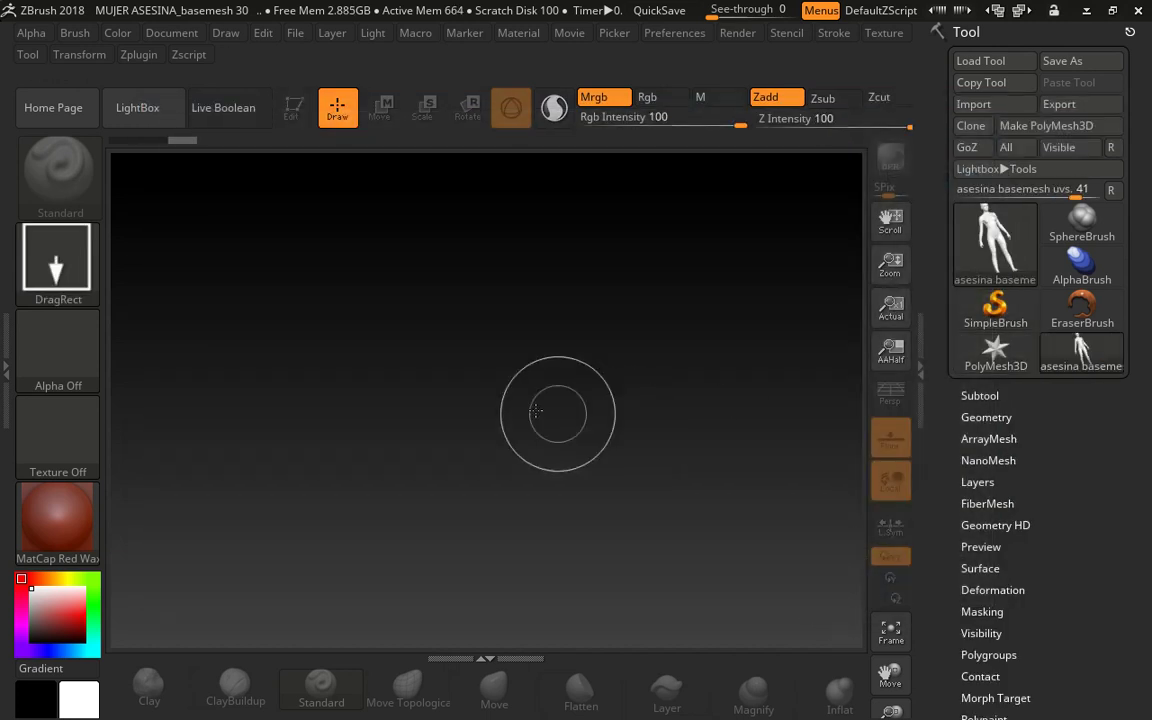
# Step: Draw the imported body mesh upright on the canvas, make it editable and expand its Geometry settings
pyautogui.moveTo(478, 455); pyautogui.dragTo(479, 645)
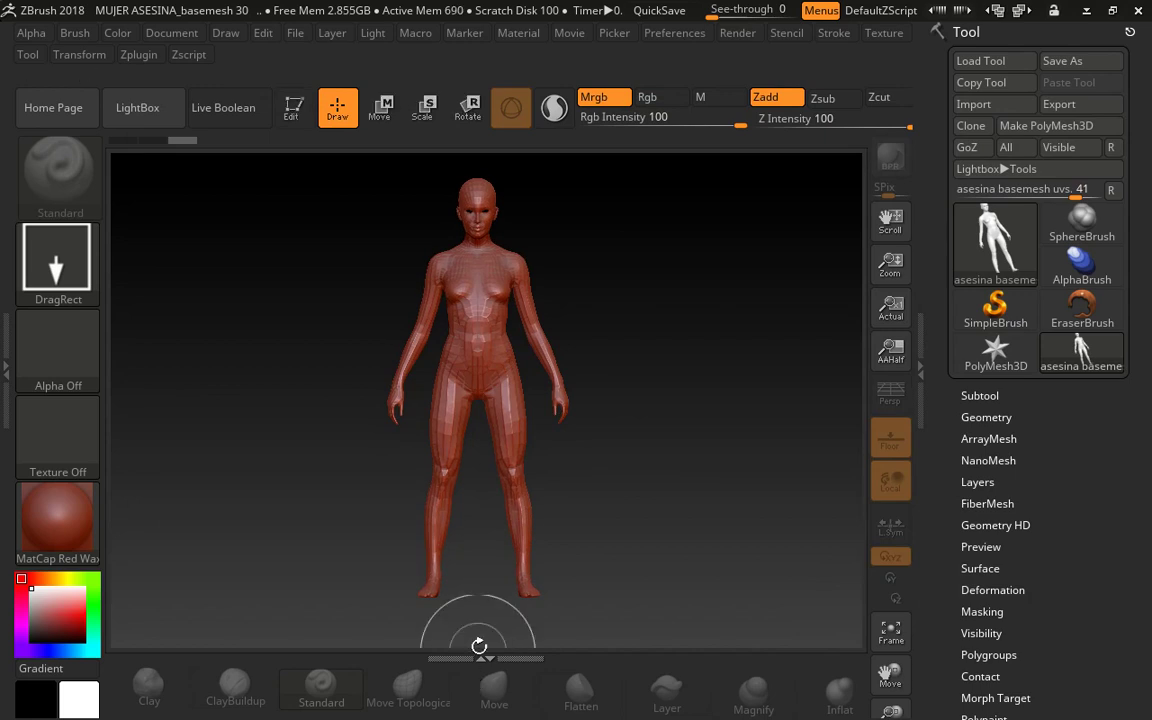
pyautogui.click(291, 107)
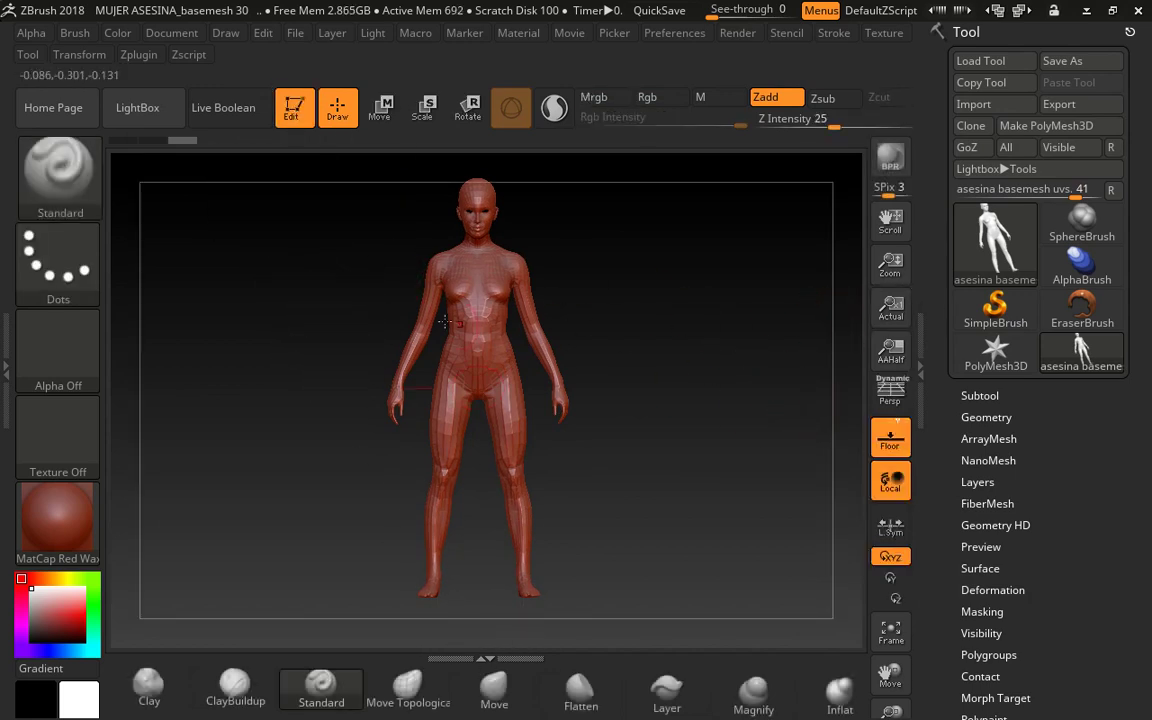
pyautogui.click(990, 417)
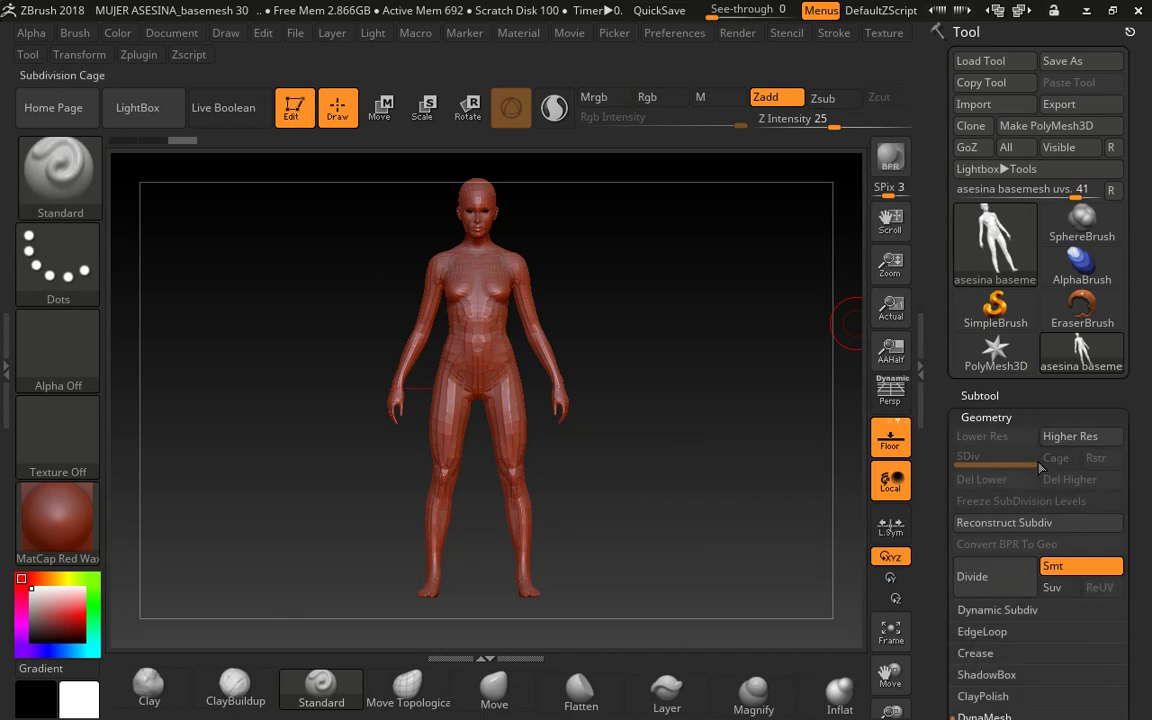
# Step: Show the polyframe on the body mesh, examine the torso's wireframe up close, and hide the polyframe again
pyautogui.moveTo(740, 300); pyautogui.dragTo(590, 298)
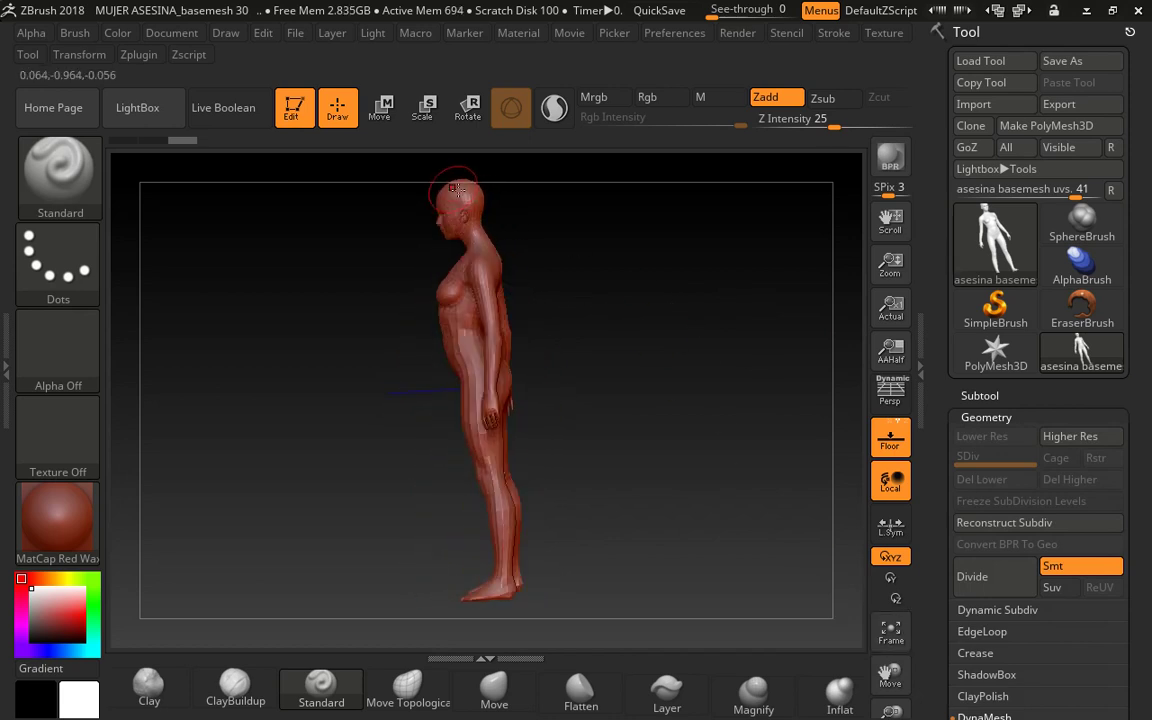
pyautogui.click(79, 54)
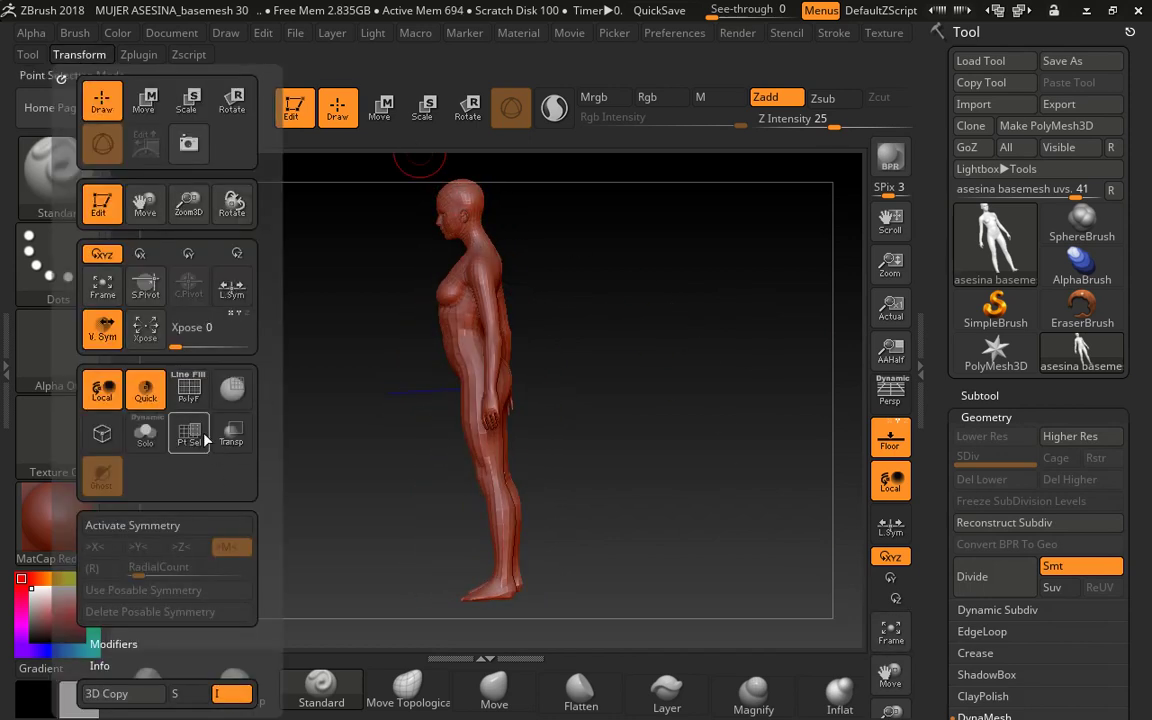
pyautogui.click(188, 390)
pyautogui.moveTo(586, 378); pyautogui.dragTo(683, 376)
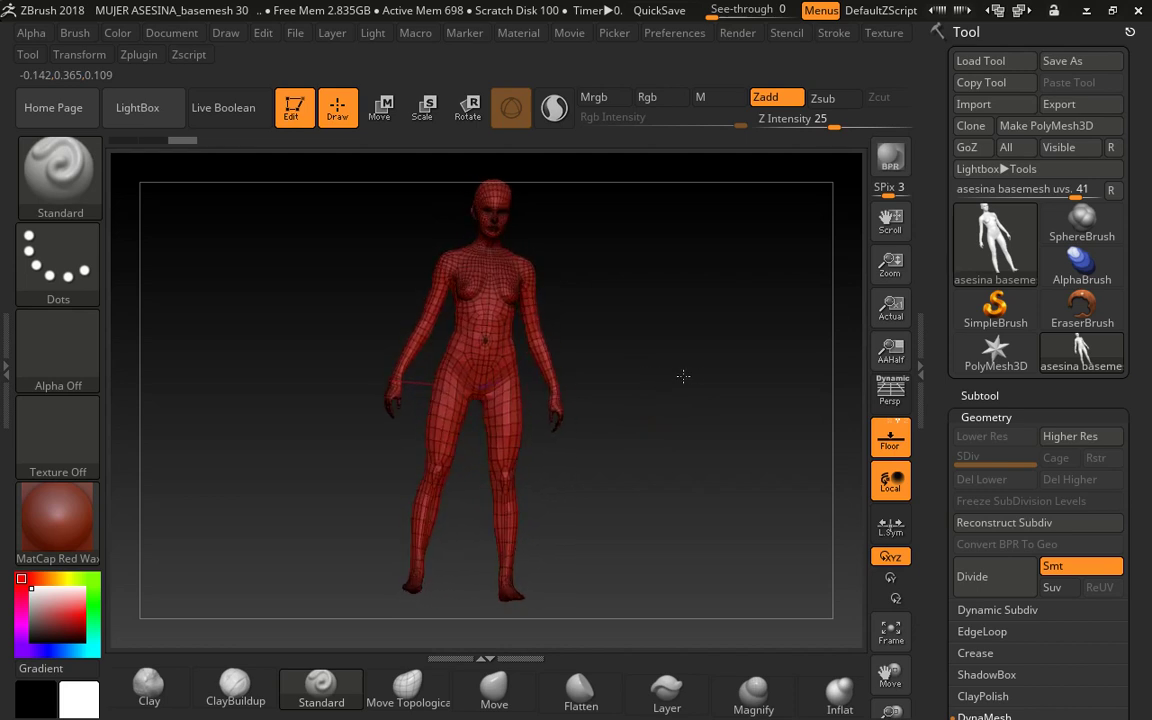
pyautogui.moveTo(563, 363)
pyautogui.keyDown('alt'); pyautogui.mouseDown()
pyautogui.moveTo(612, 432)
pyautogui.moveTo(766, 419)
pyautogui.moveTo(722, 393)
pyautogui.moveTo(663, 424)
pyautogui.moveTo(563, 405)
pyautogui.moveTo(707, 404)
pyautogui.moveTo(722, 378)
pyautogui.moveTo(720, 294)
pyautogui.moveTo(661, 393)
pyautogui.moveTo(710, 432)
pyautogui.moveTo(718, 411)
pyautogui.mouseUp(); pyautogui.keyUp('alt')
pyautogui.press('ctrl')
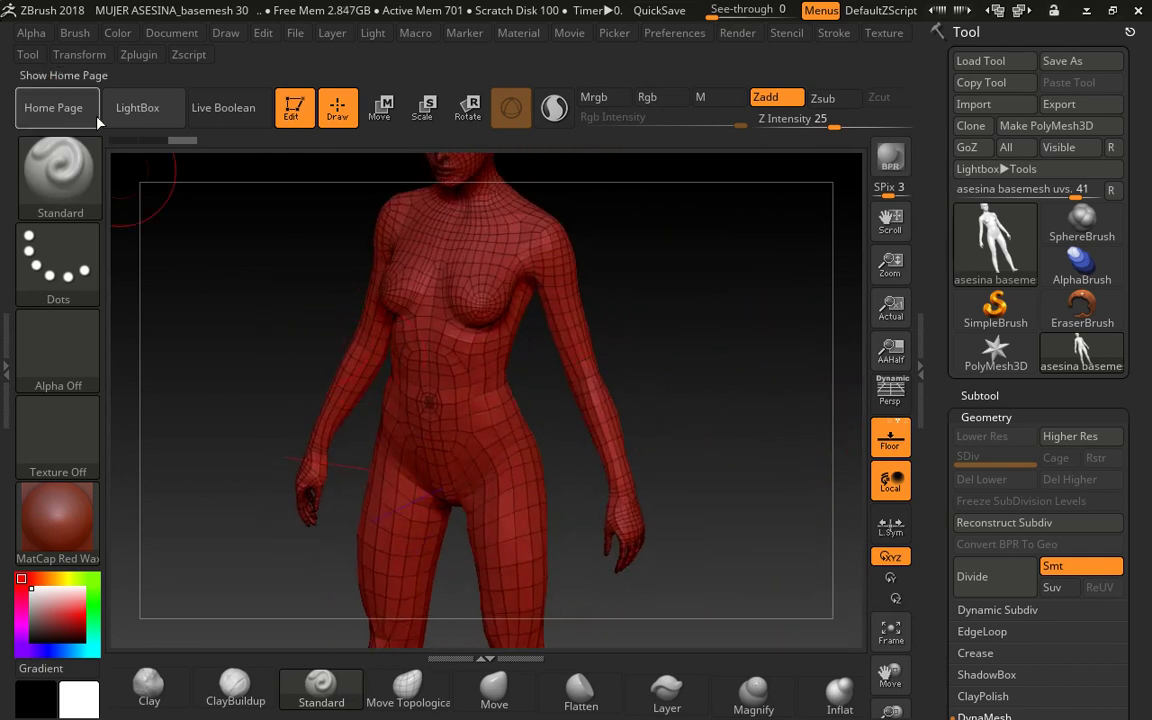
pyautogui.click(80, 55)
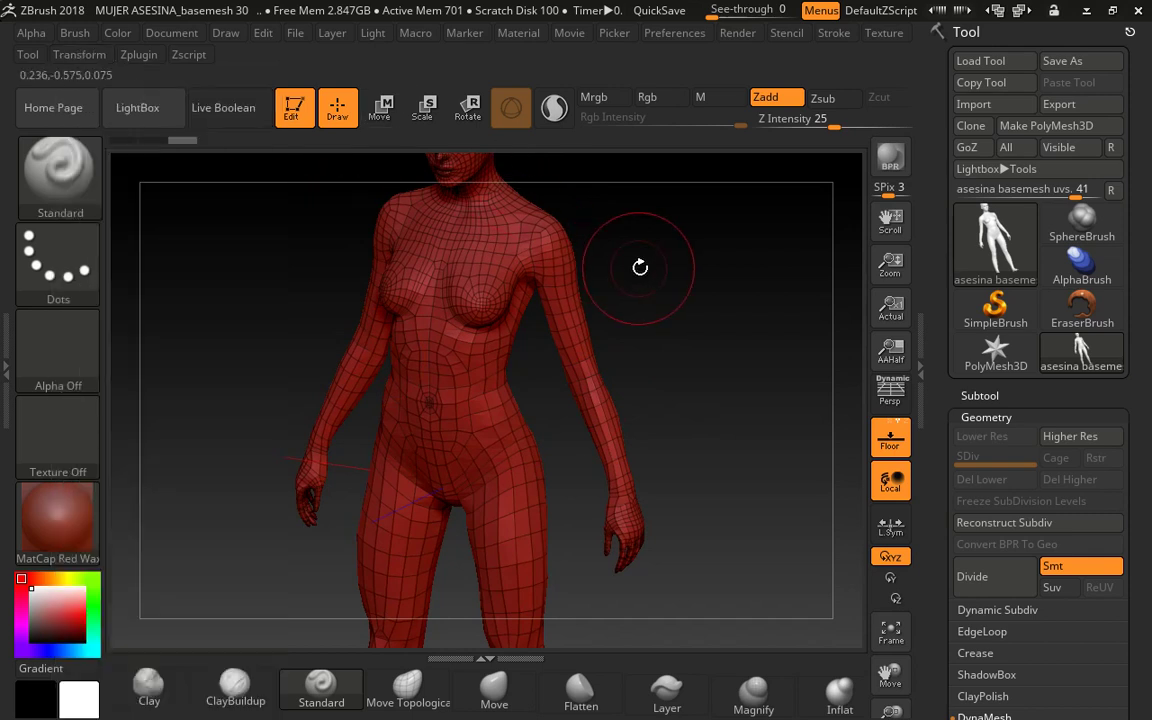
pyautogui.hotkey('shift', 'f')
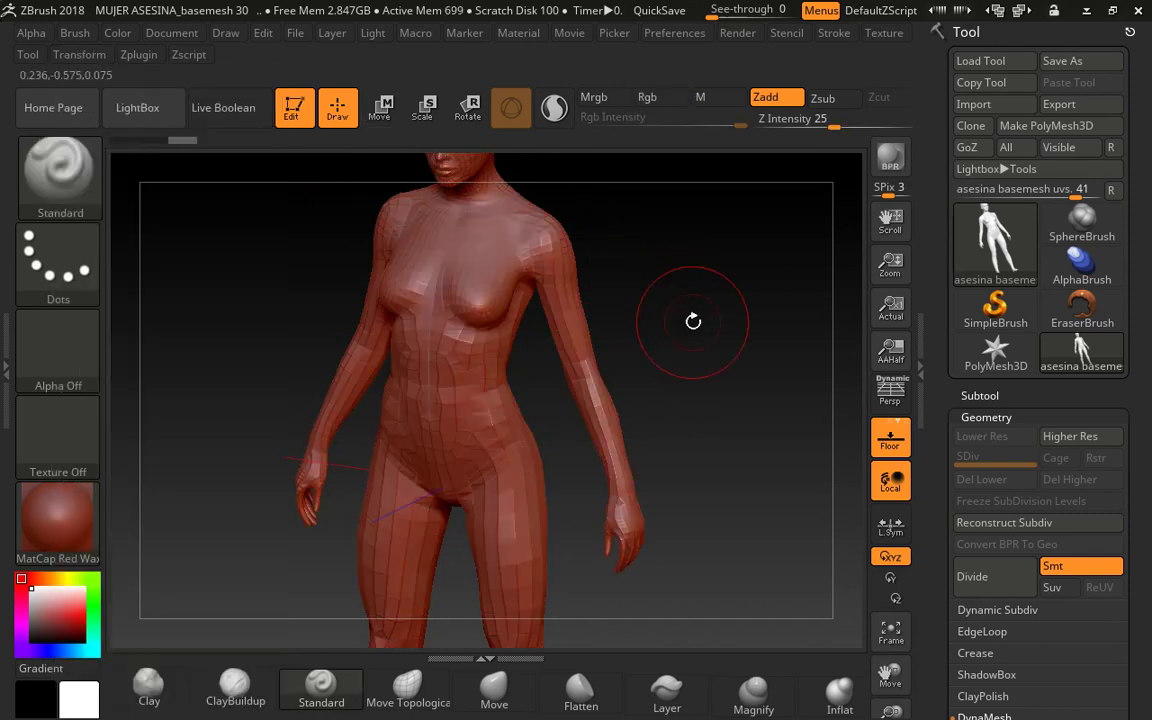
# Step: Fit the whole body in view and expand the mesh's UV Map settings
pyautogui.moveTo(735, 311); pyautogui.dragTo(760, 333)
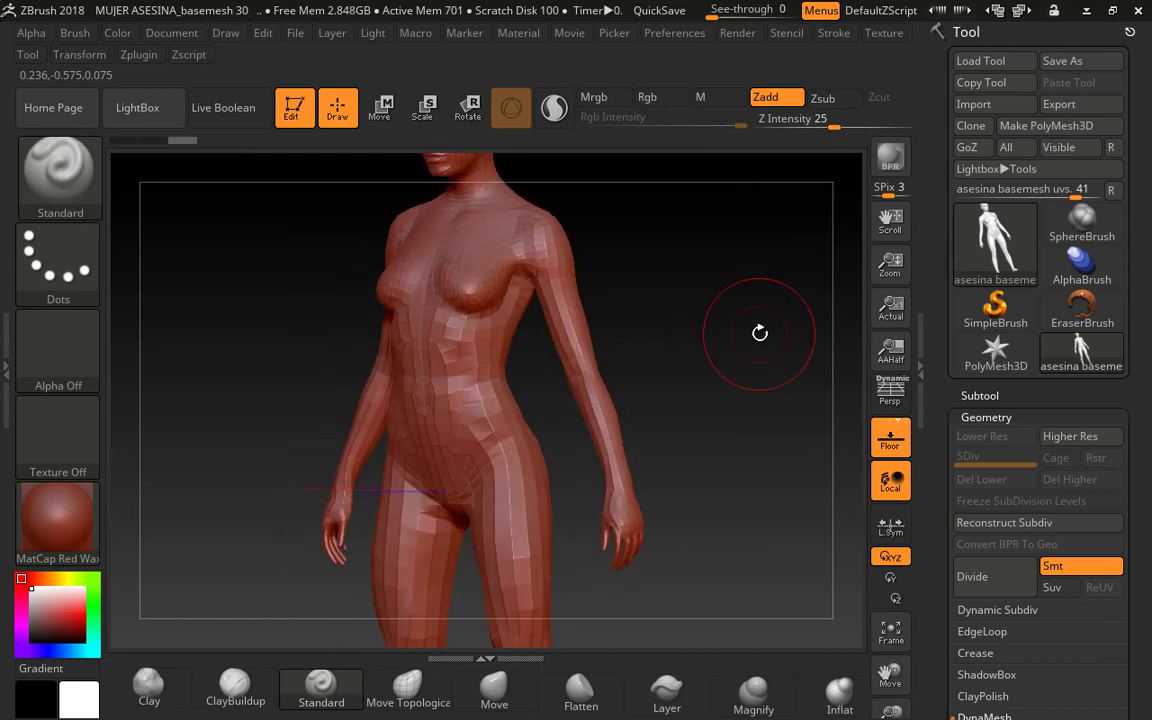
pyautogui.moveTo(758, 334)
pyautogui.keyDown('ctrl'); pyautogui.mouseDown(button='right')
pyautogui.moveTo(595, 340)
pyautogui.moveTo(657, 346)
pyautogui.mouseUp(button='right'); pyautogui.keyUp('ctrl')
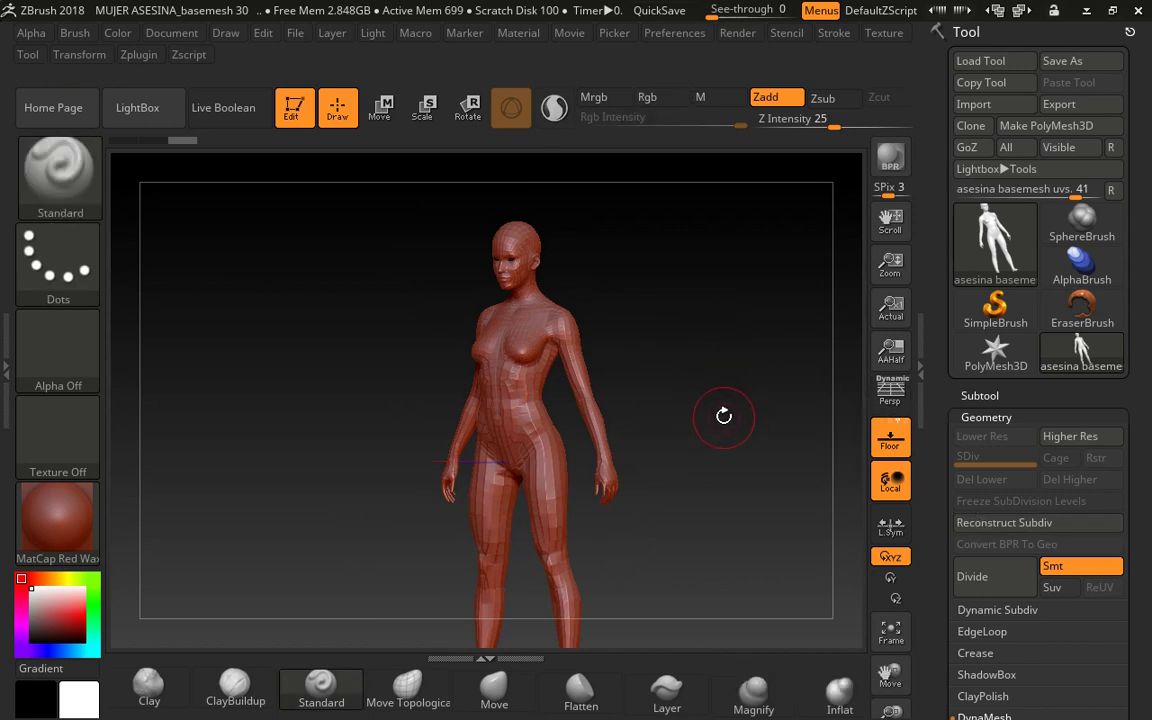
pyautogui.moveTo(724, 415)
pyautogui.mouseDown(button='right')
pyautogui.moveTo(707, 360)
pyautogui.moveTo(689, 362)
pyautogui.moveTo(722, 386)
pyautogui.mouseUp(button='right')
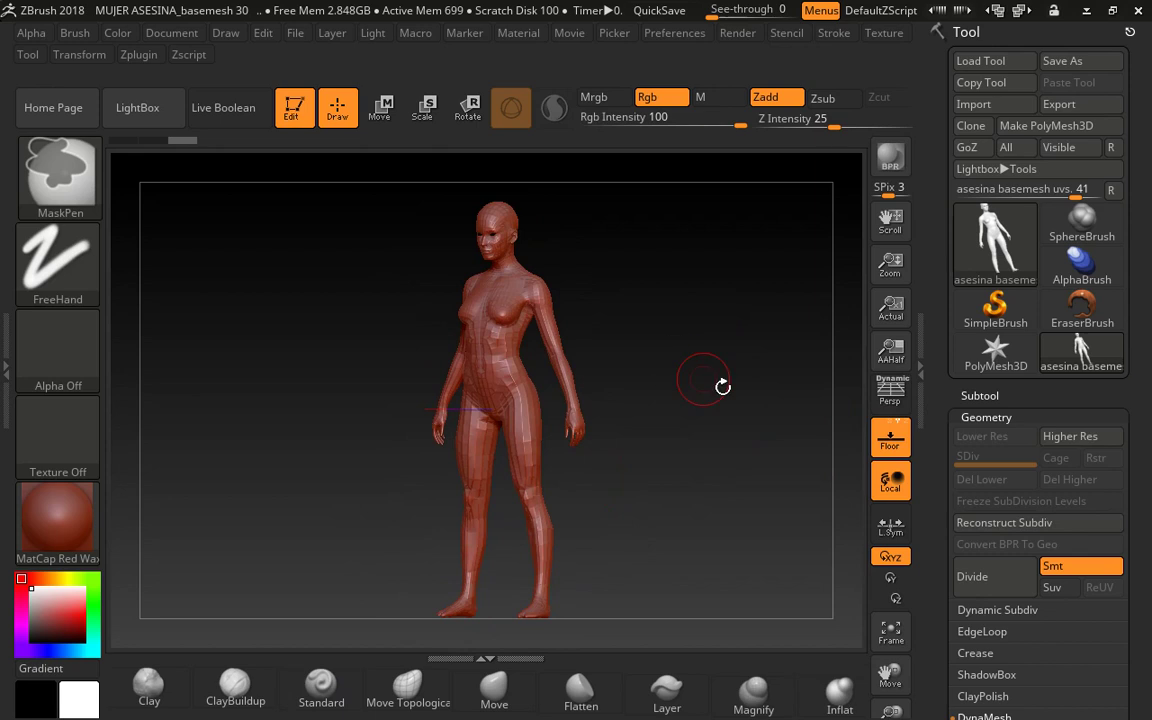
pyautogui.scroll(-10, 939, 344)
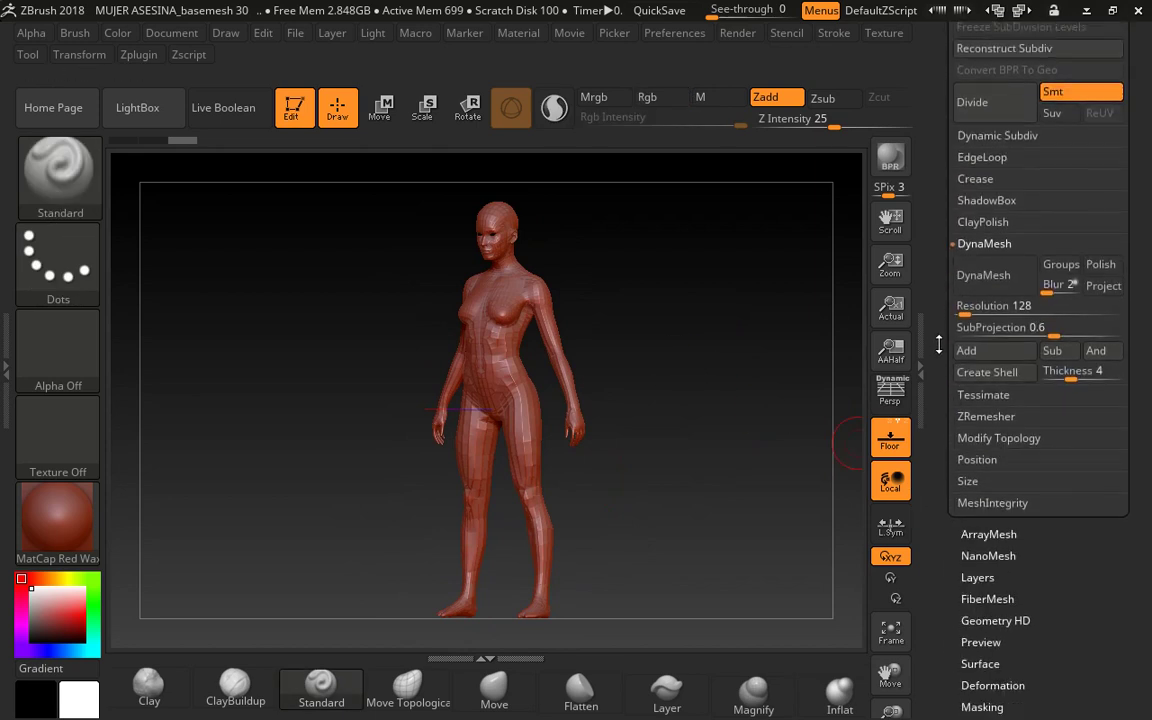
pyautogui.scroll(-10, 939, 344)
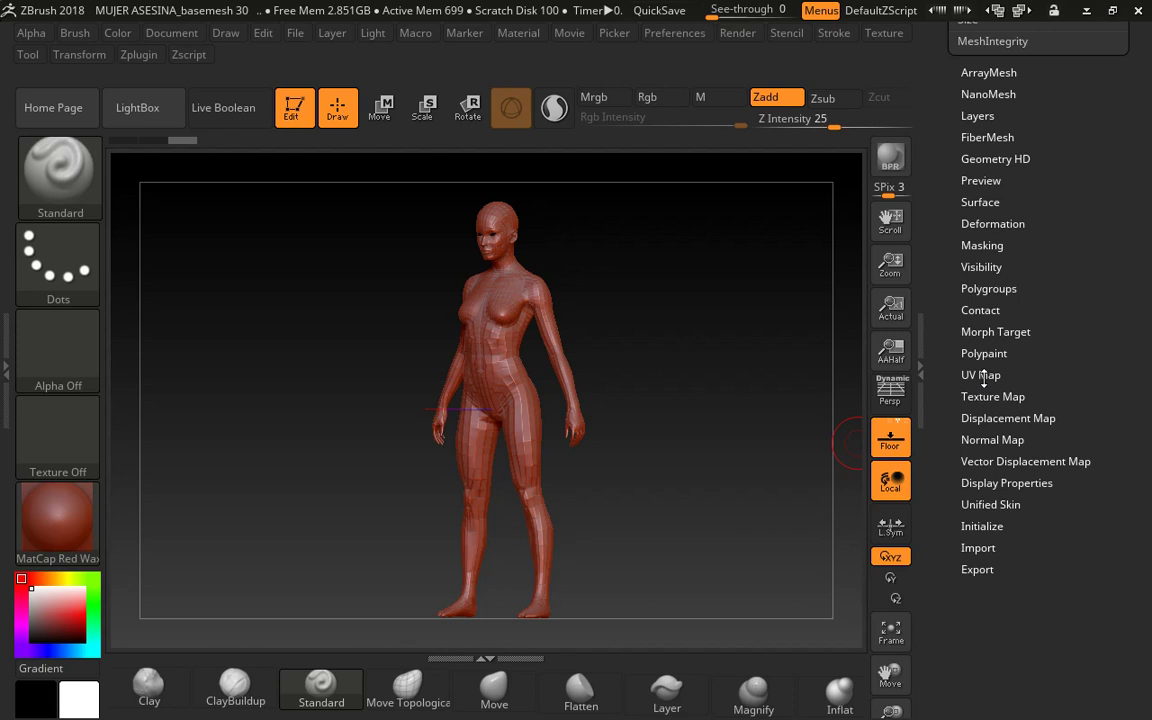
pyautogui.click(982, 375)
pyautogui.scroll(-5, 961, 303)
pyautogui.scroll(8, 945, 420)
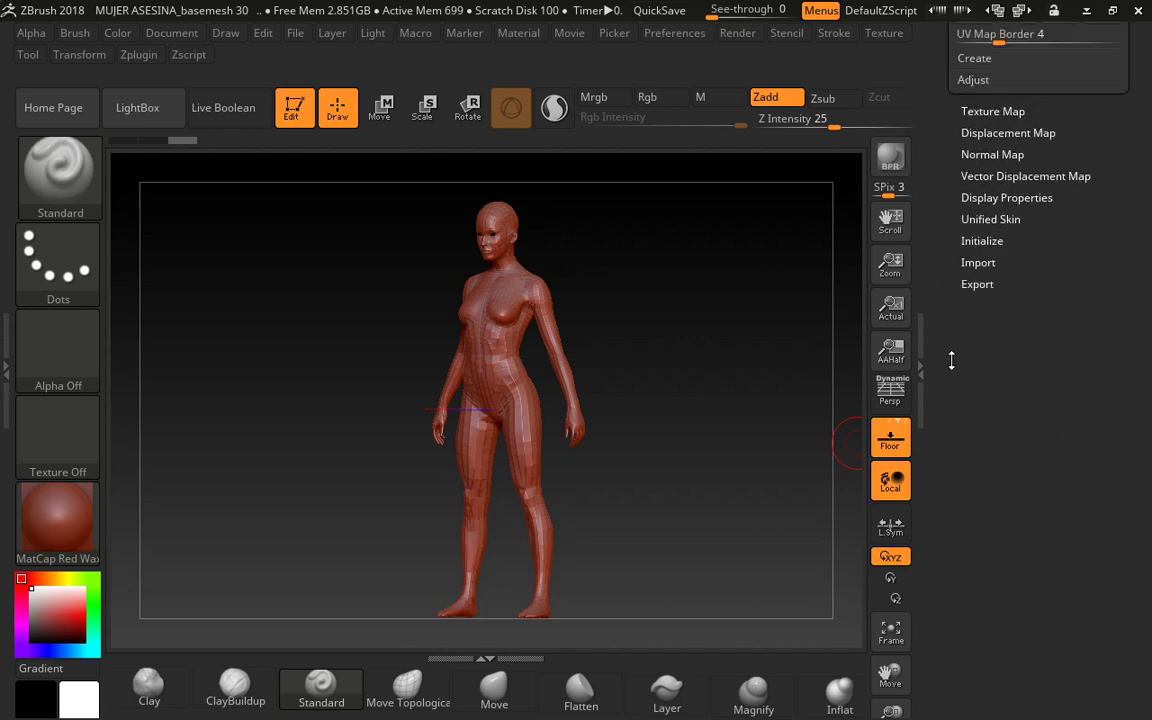
pyautogui.scroll(-3, 942, 453)
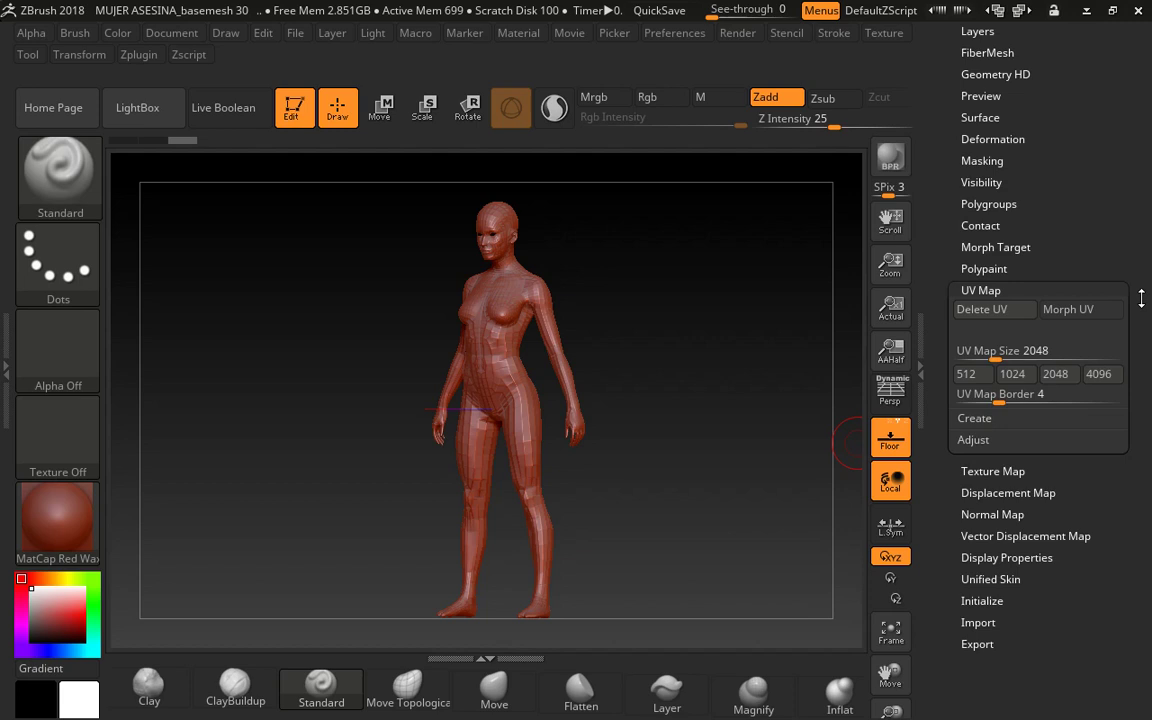
# Step: Morph the body into its flat UV layout, examine all the UV shells, and morph it back to 3D
pyautogui.click(1095, 314)
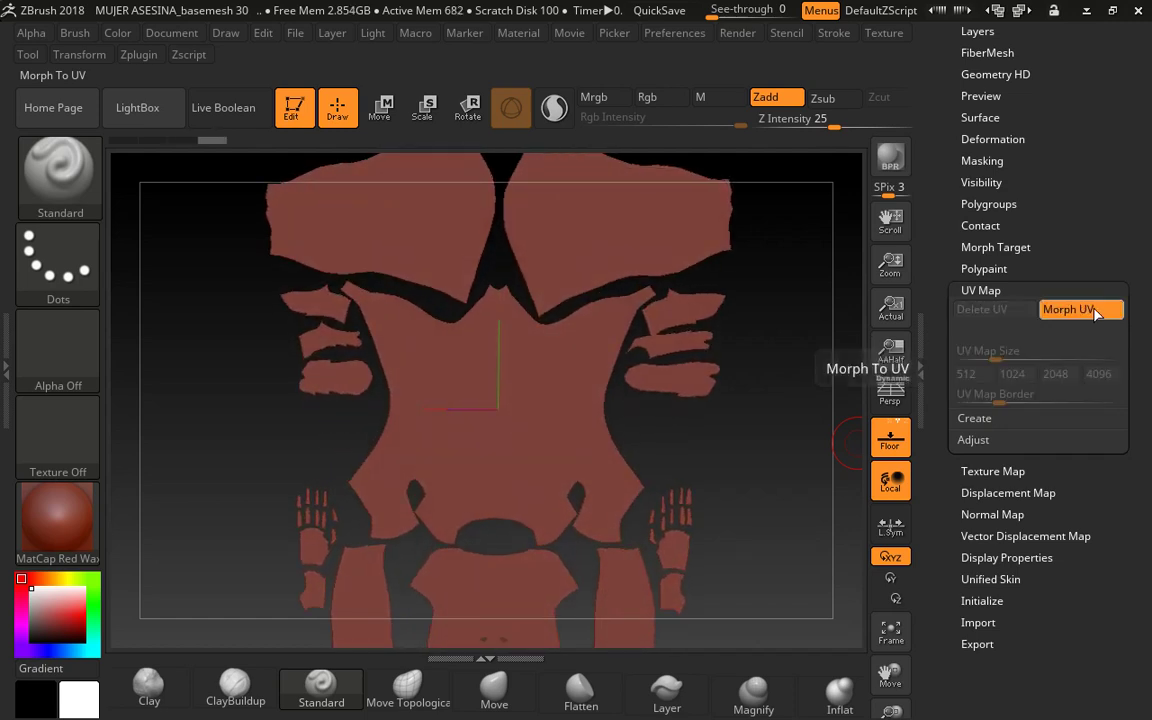
pyautogui.keyDown('shift'); pyautogui.moveTo(820, 309); pyautogui.dragTo(789, 324); pyautogui.keyUp('shift')
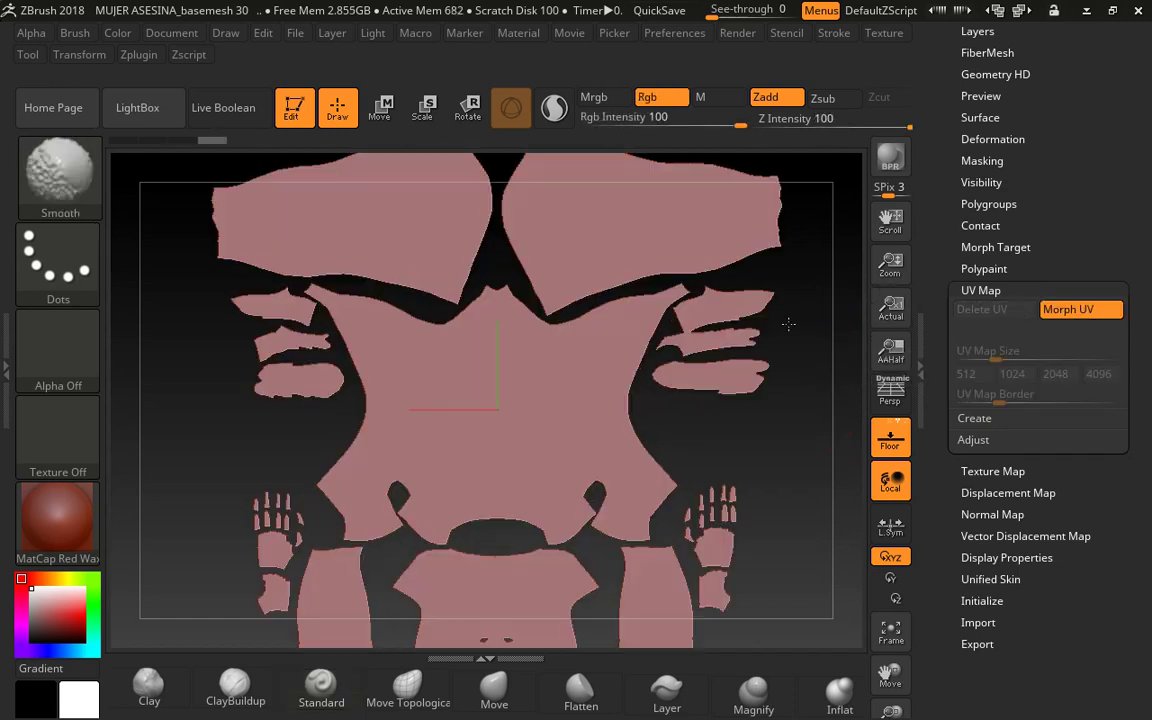
pyautogui.keyDown('ctrl'); pyautogui.moveTo(797, 335); pyautogui.dragTo(706, 363, button='right'); pyautogui.keyUp('ctrl')
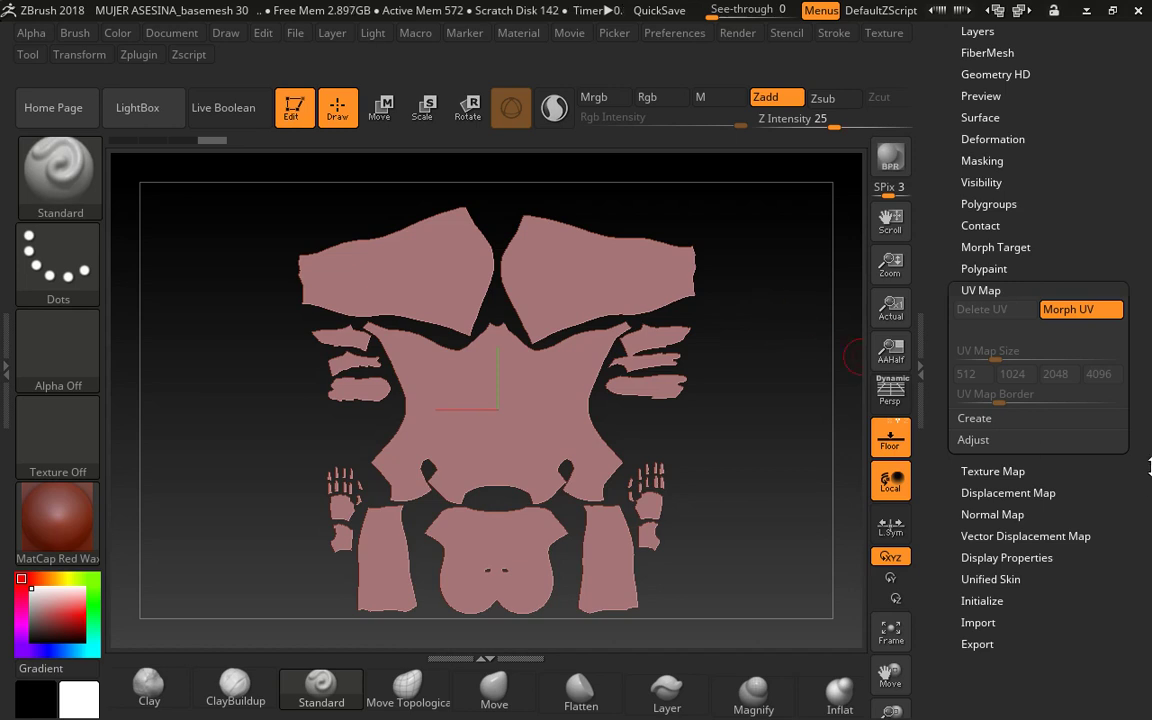
pyautogui.click(1088, 312)
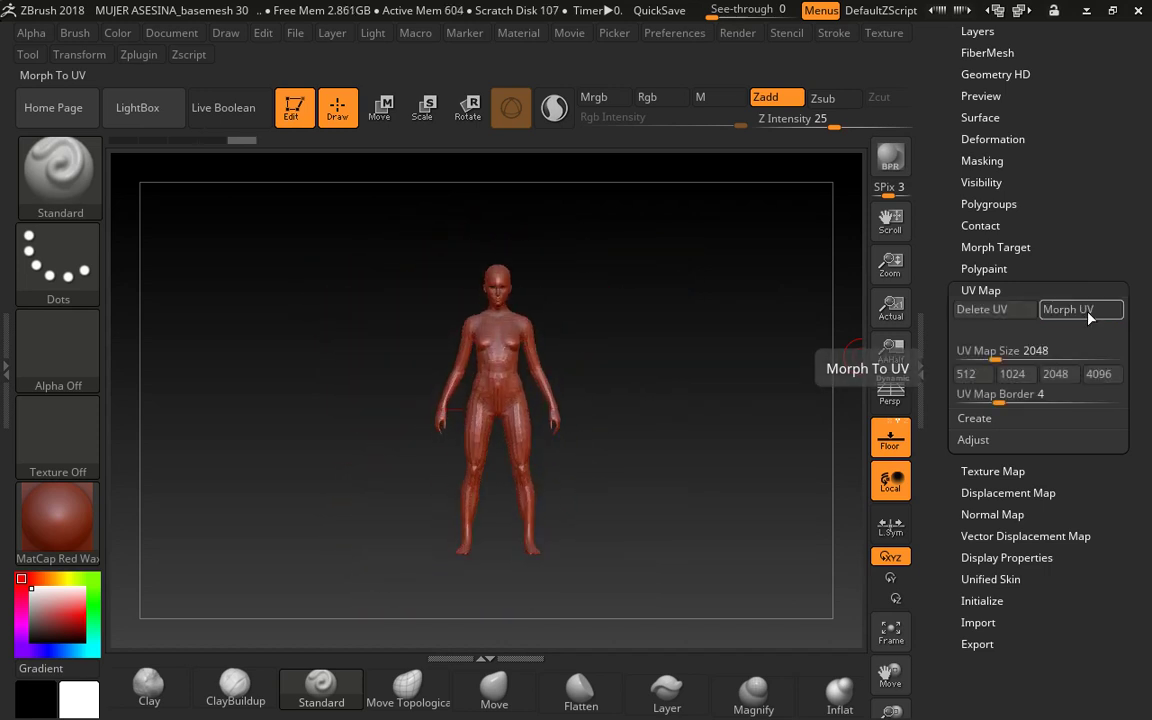
# Step: Start opening another project and discard the changes made to the current one
pyautogui.scroll(5, 922, 256)
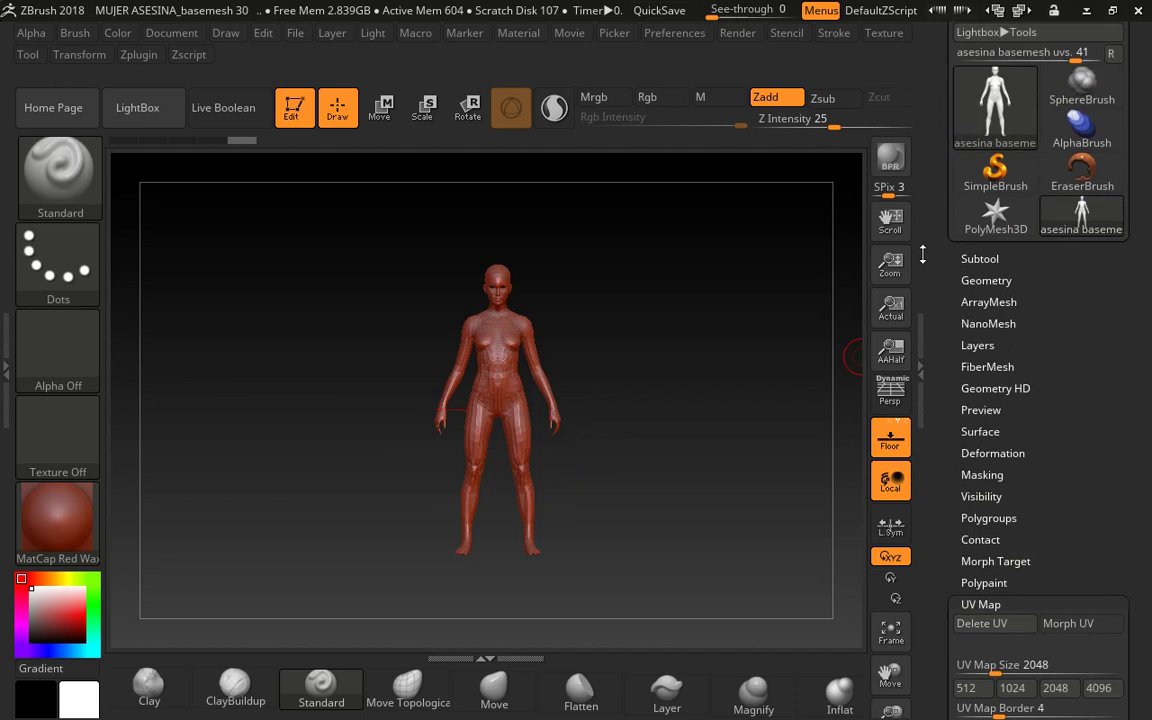
pyautogui.scroll(2, 938, 238)
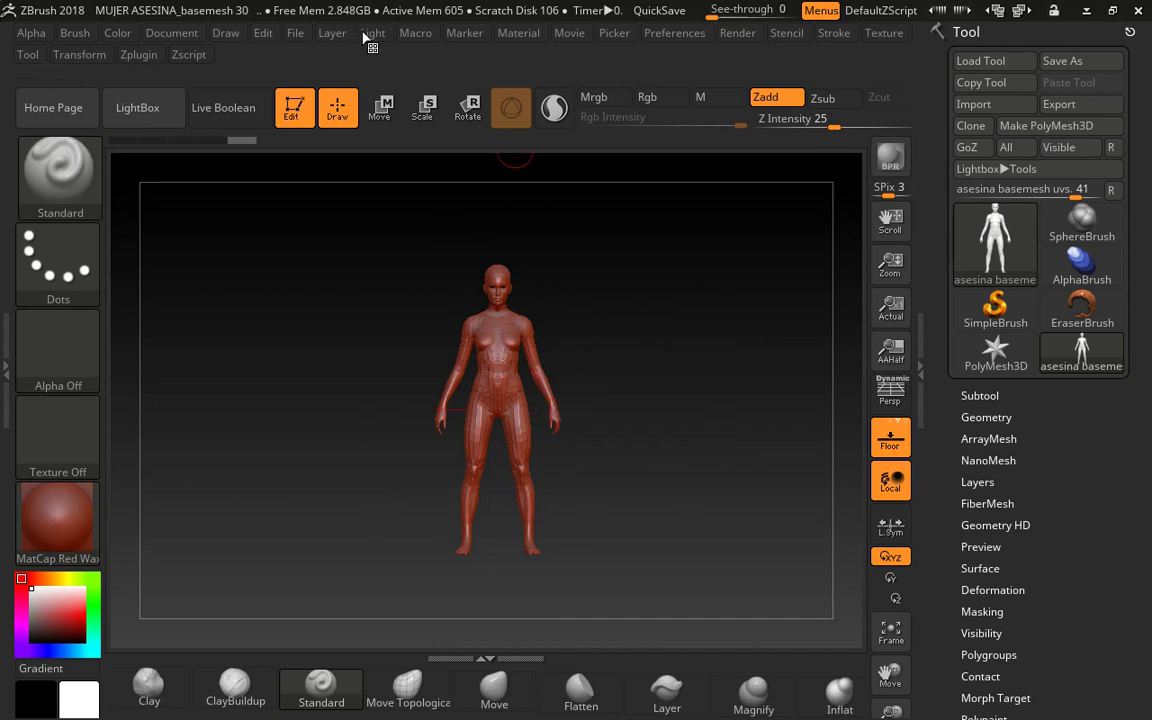
pyautogui.click(294, 33)
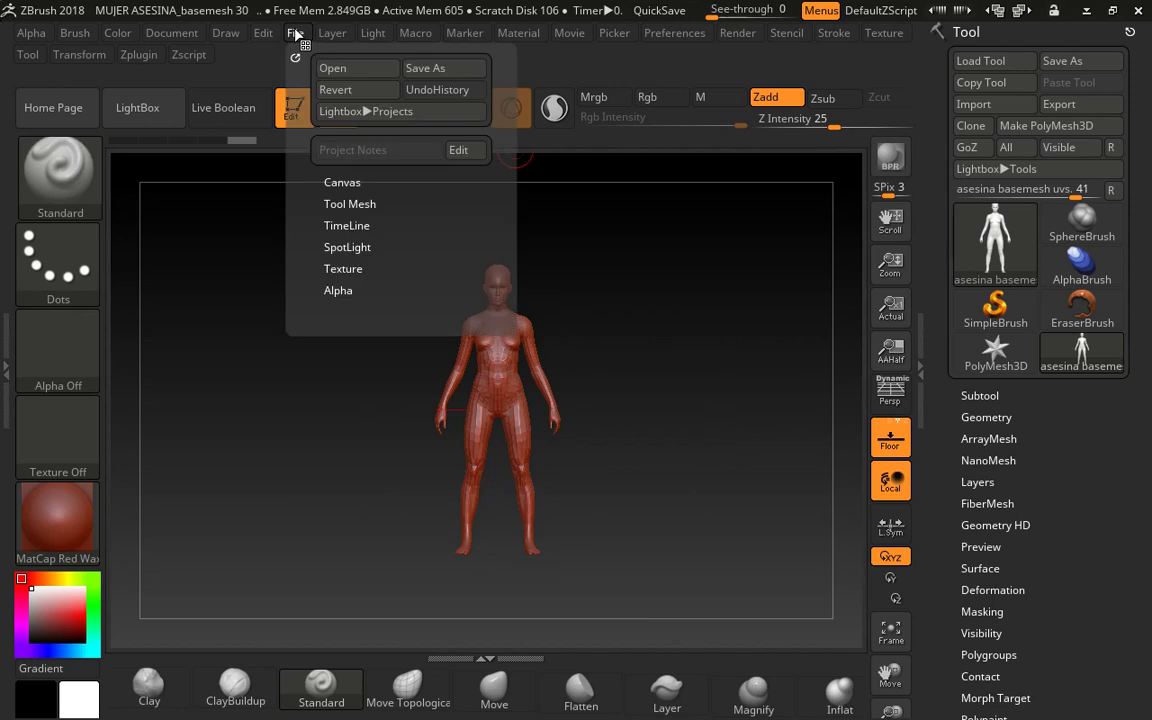
pyautogui.click(340, 68)
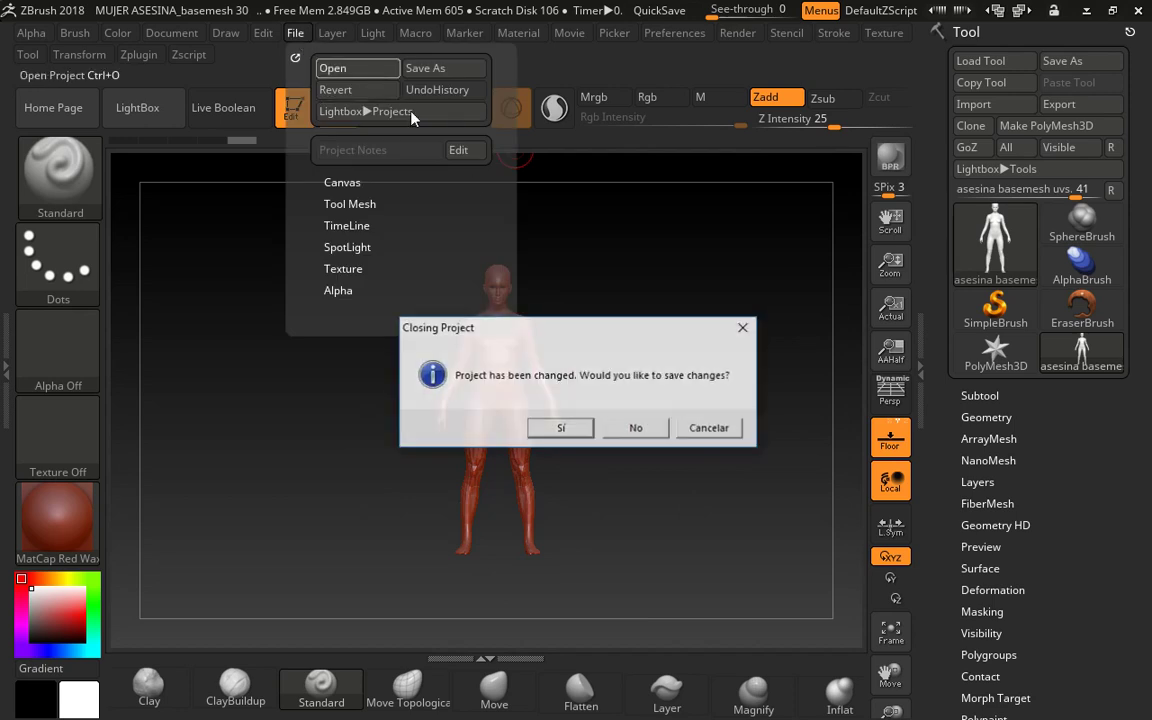
pyautogui.click(635, 428)
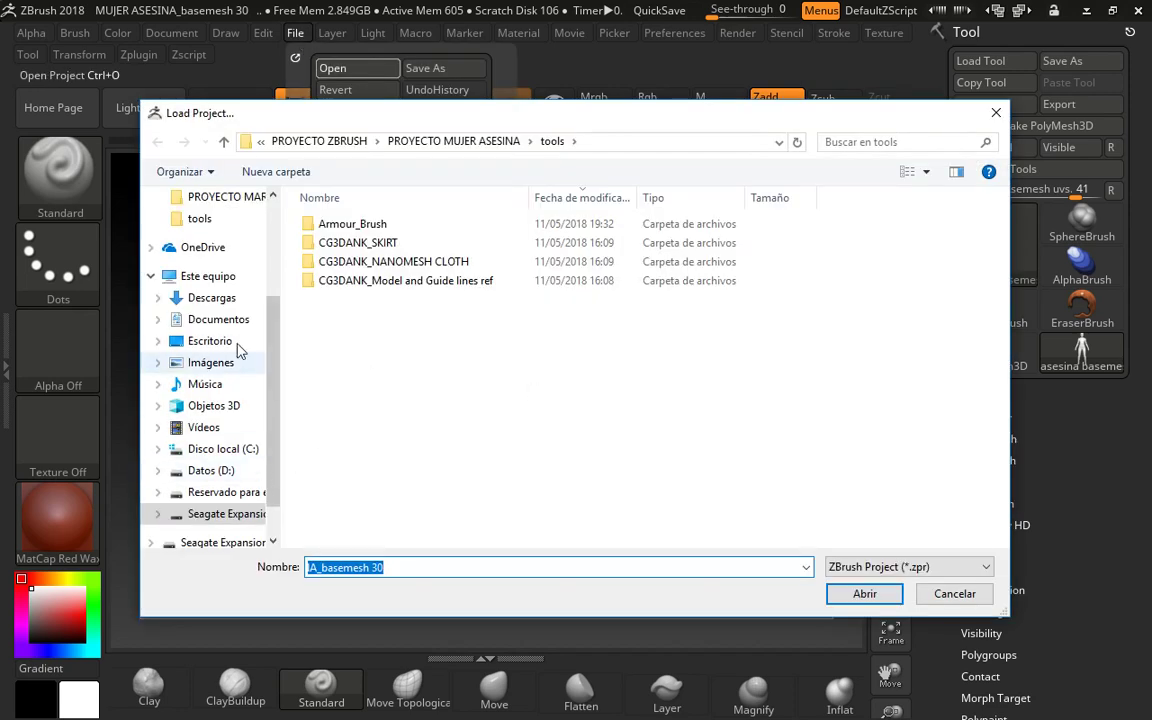
# Step: Load the MUJER ASESINA_29 project from the escenas folder of PROYECTO MUJER ASESINA on the Seagate Expansion Drive (G:)
pyautogui.click(228, 515)
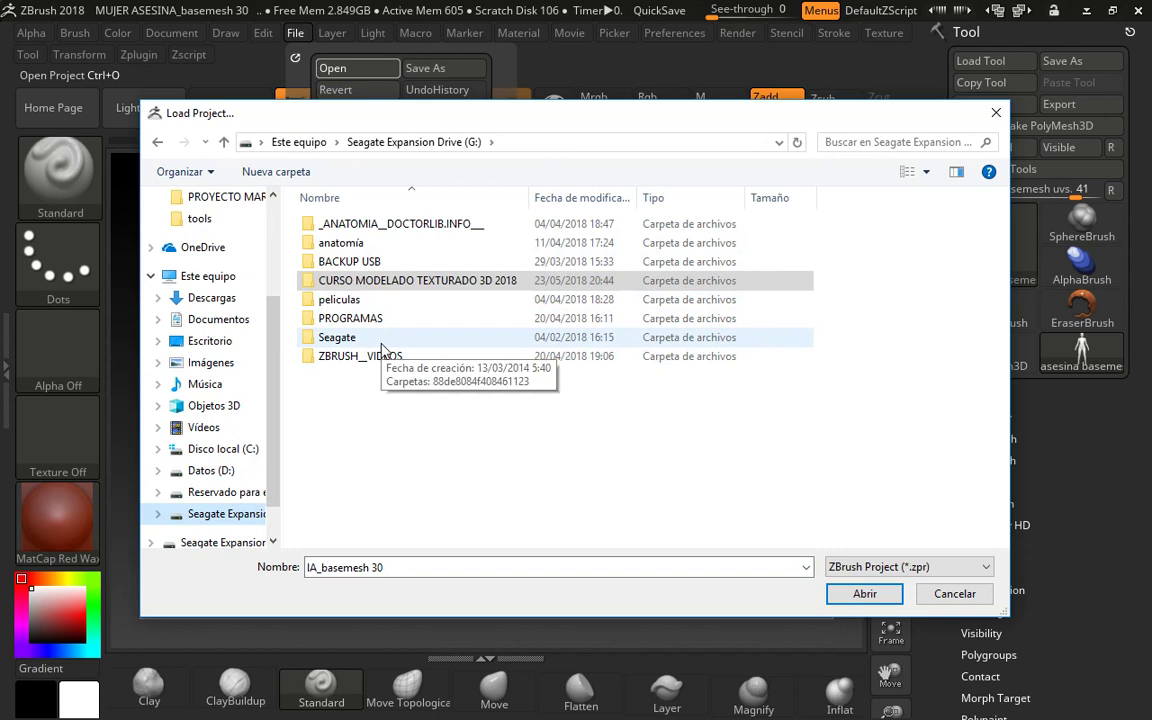
pyautogui.doubleClick(386, 278)
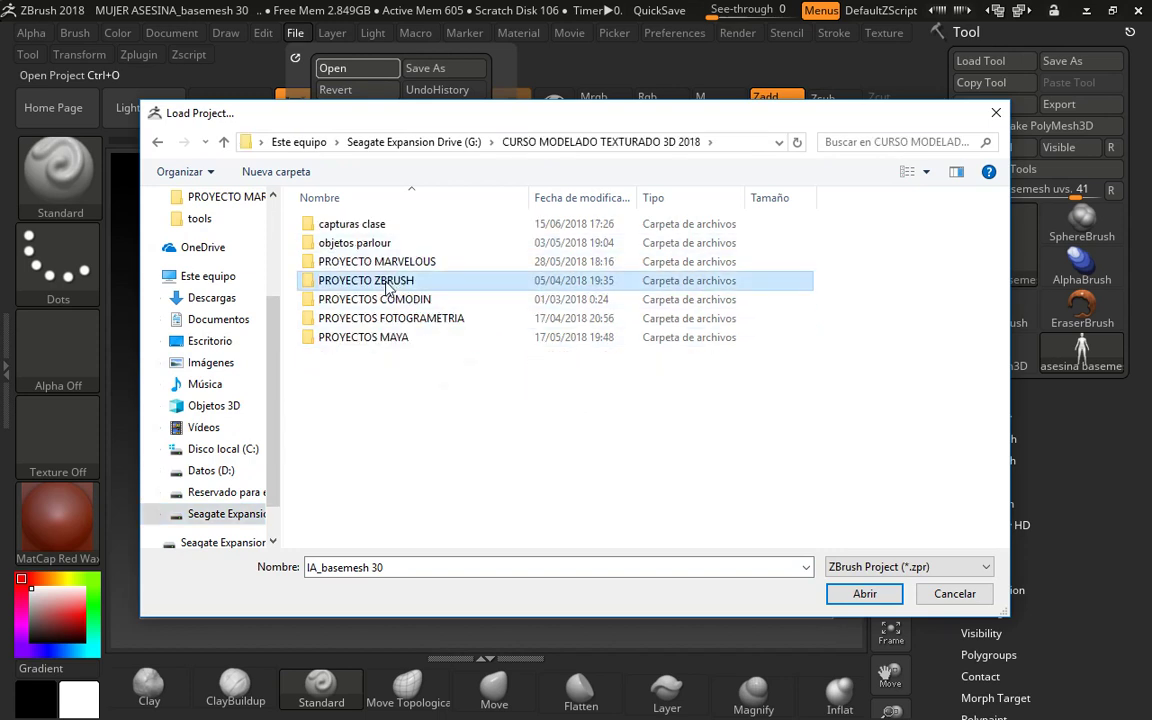
pyautogui.doubleClick(395, 281)
pyautogui.doubleClick(392, 228)
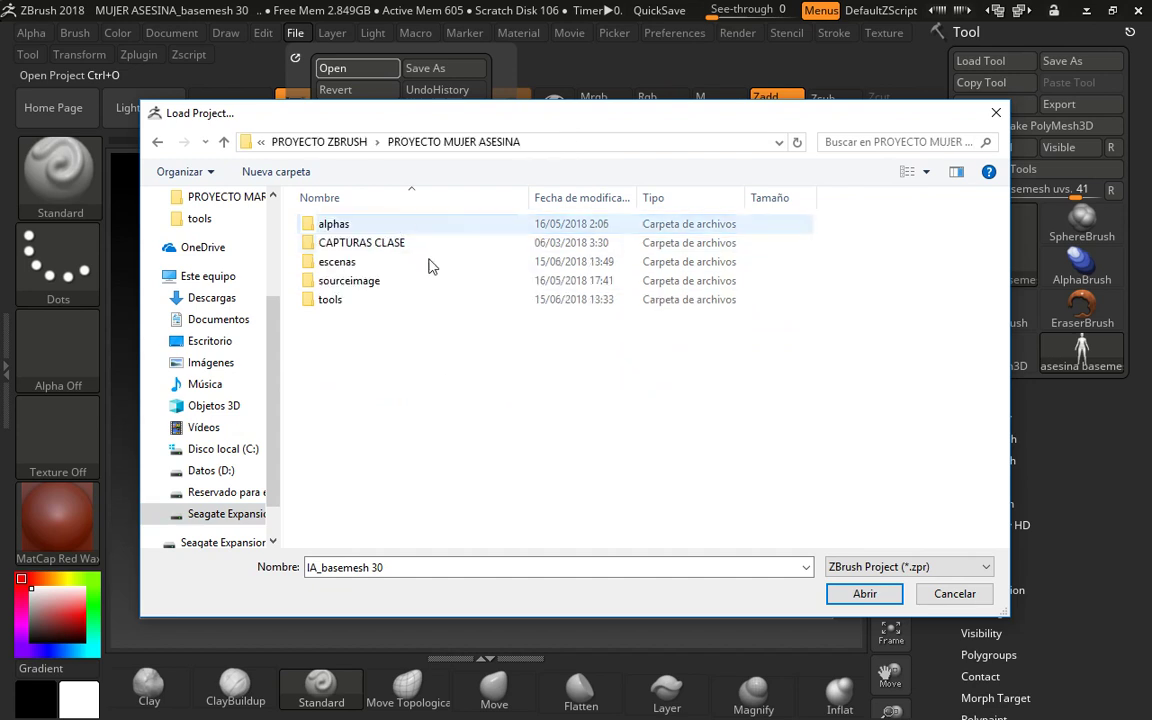
pyautogui.click(326, 262)
pyautogui.doubleClick(326, 262)
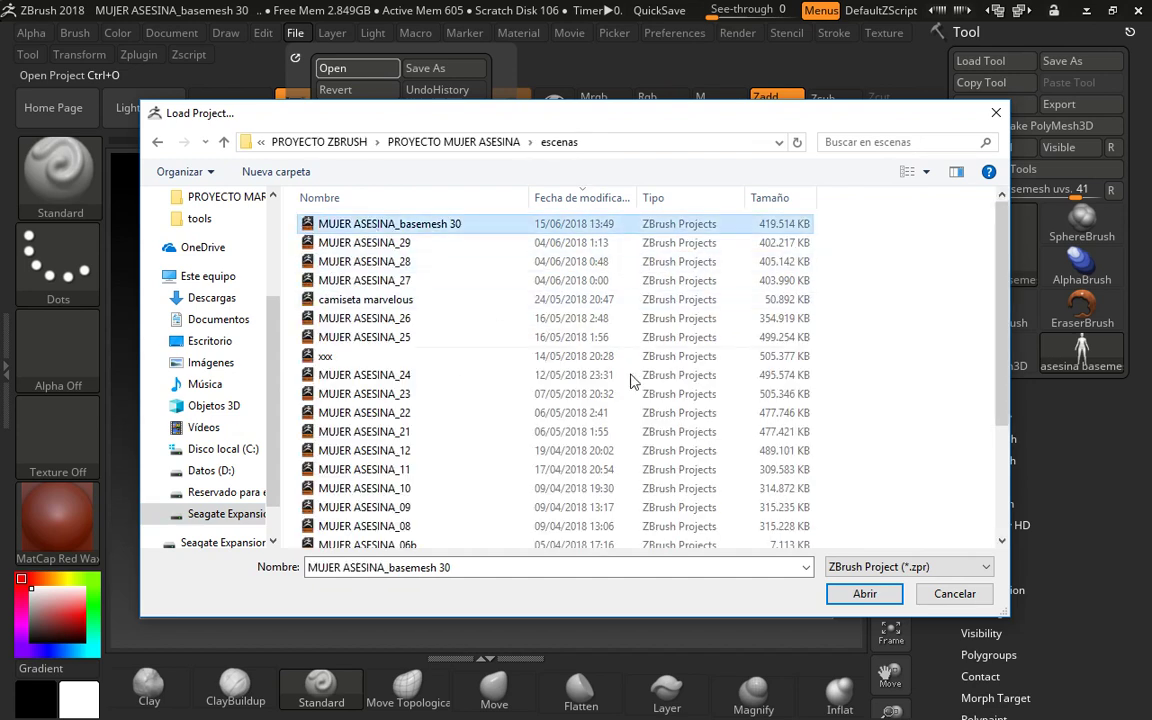
pyautogui.click(385, 243)
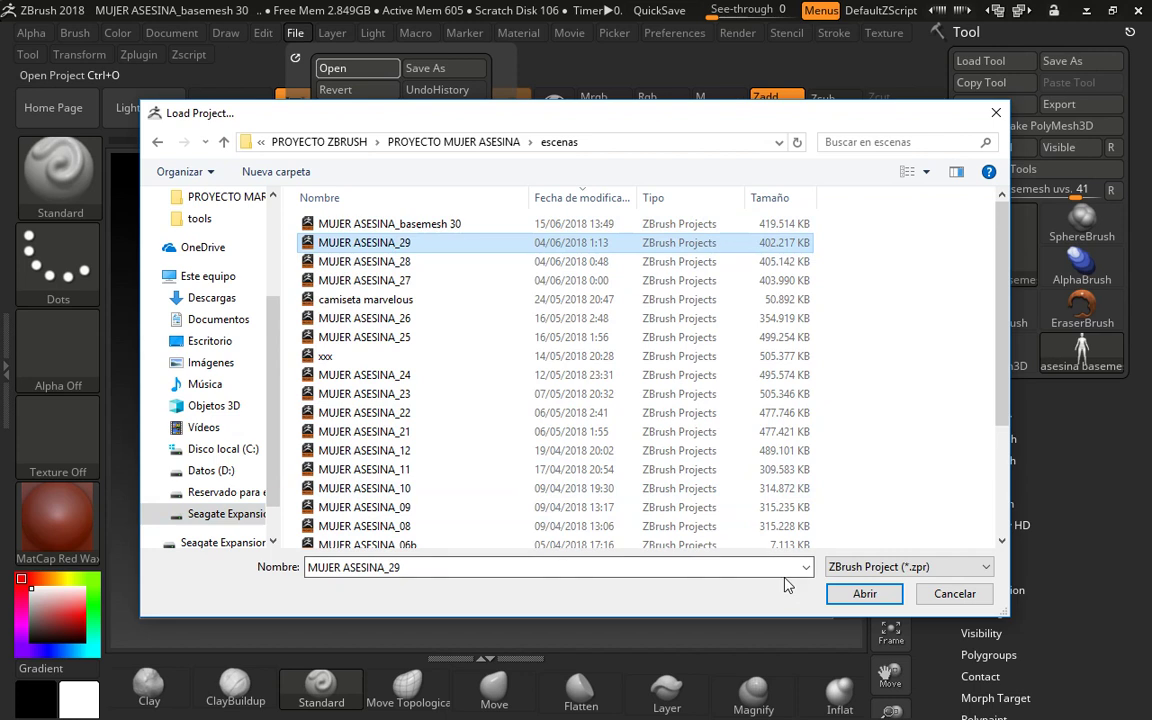
pyautogui.click(858, 592)
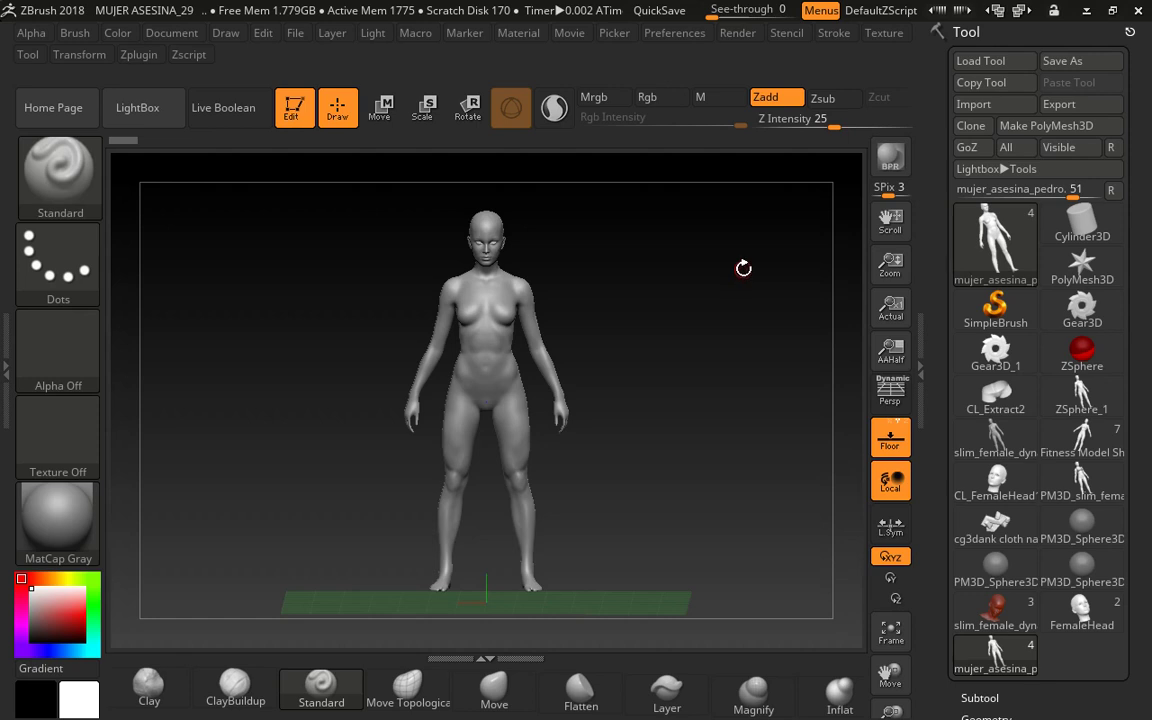
# Step: Expand the sculpted body's Geometry settings and examine its subdivision and DynaMesh options
pyautogui.moveTo(743, 265); pyautogui.dragTo(716, 363)
pyautogui.scroll(-8, 994, 255)
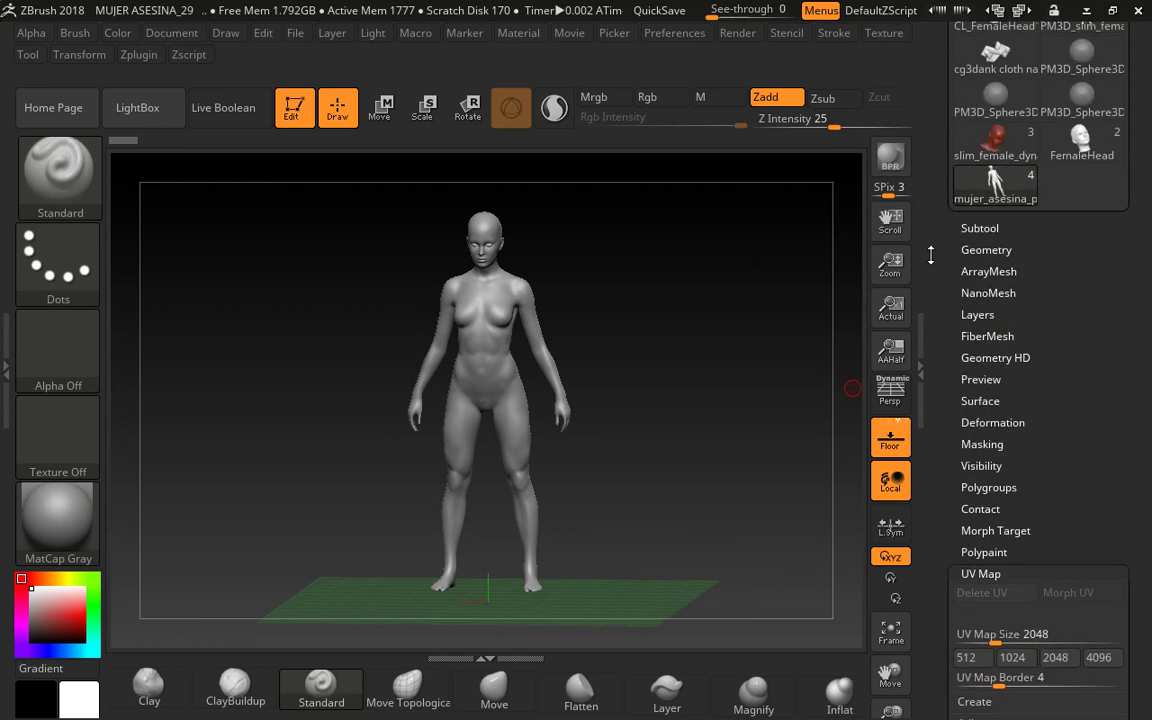
pyautogui.click(990, 250)
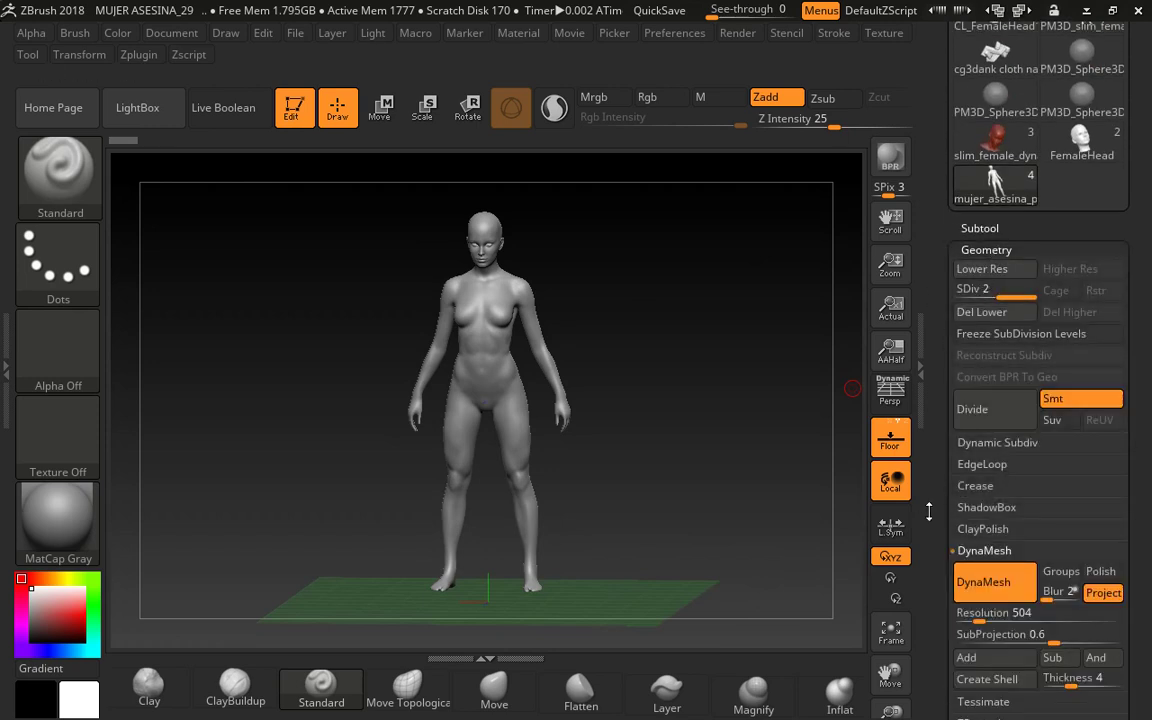
pyautogui.scroll(-3, 944, 457)
pyautogui.scroll(-10, 944, 457)
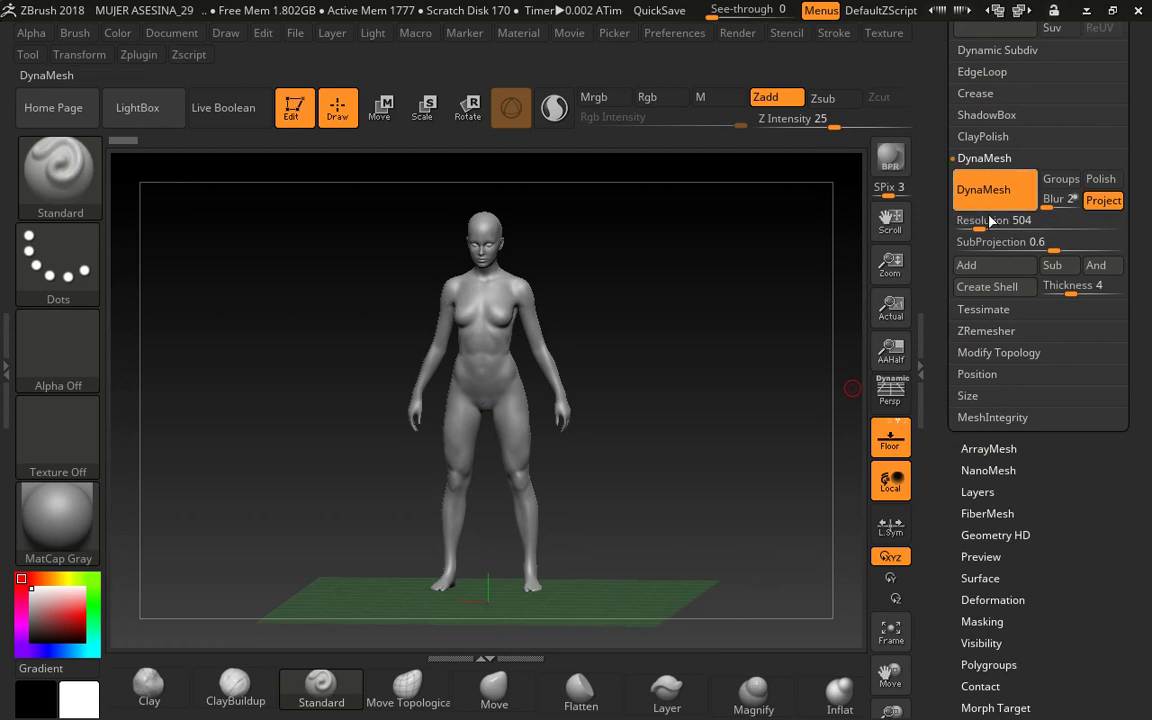
pyautogui.scroll(15, 975, 300)
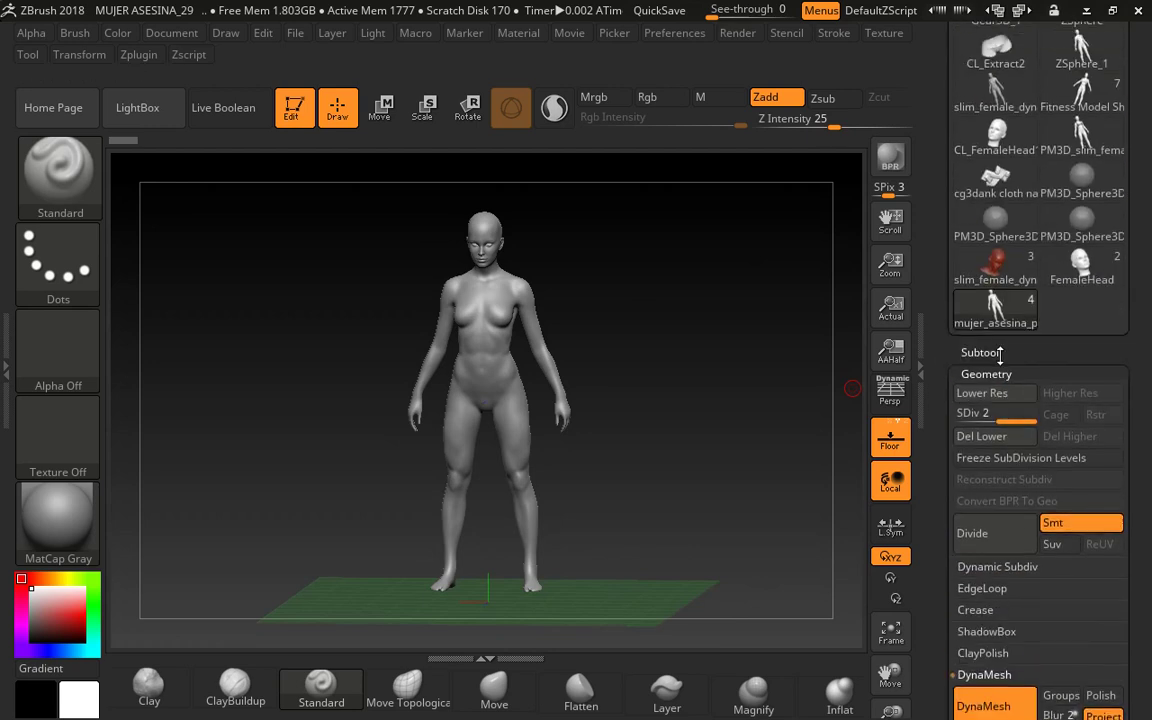
# Step: Expand the Subtool list and inspect the body, top, fitness model and sphere subtools
pyautogui.click(979, 352)
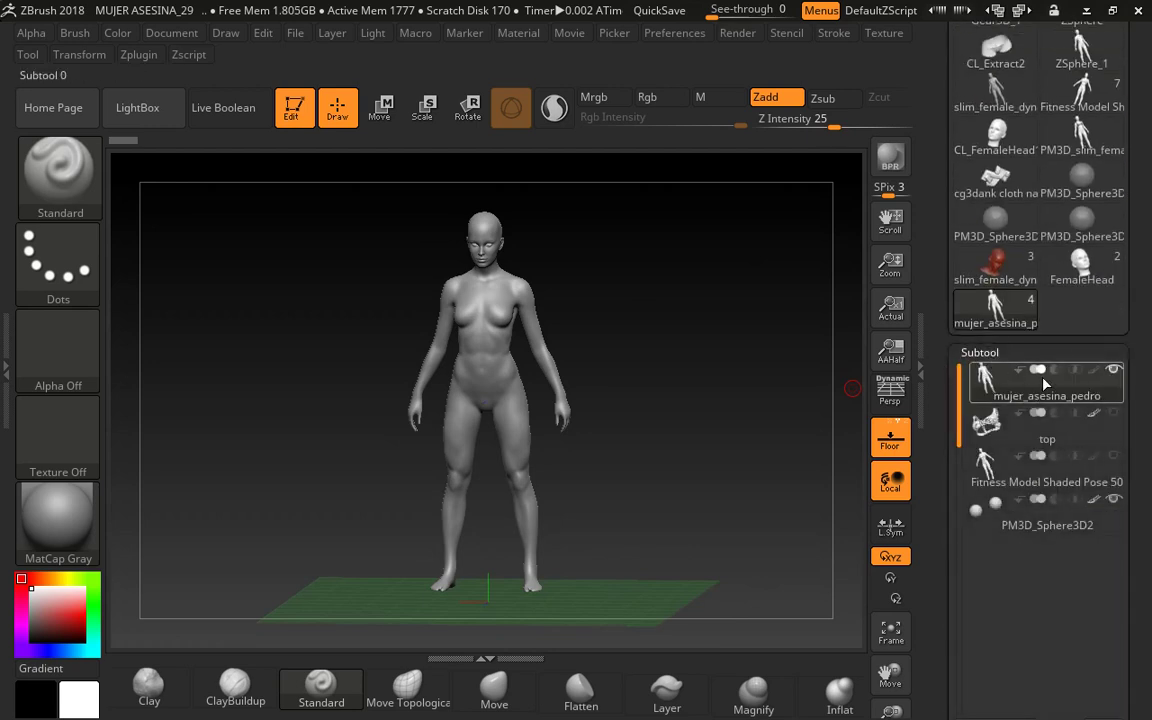
pyautogui.moveTo(1007, 430)
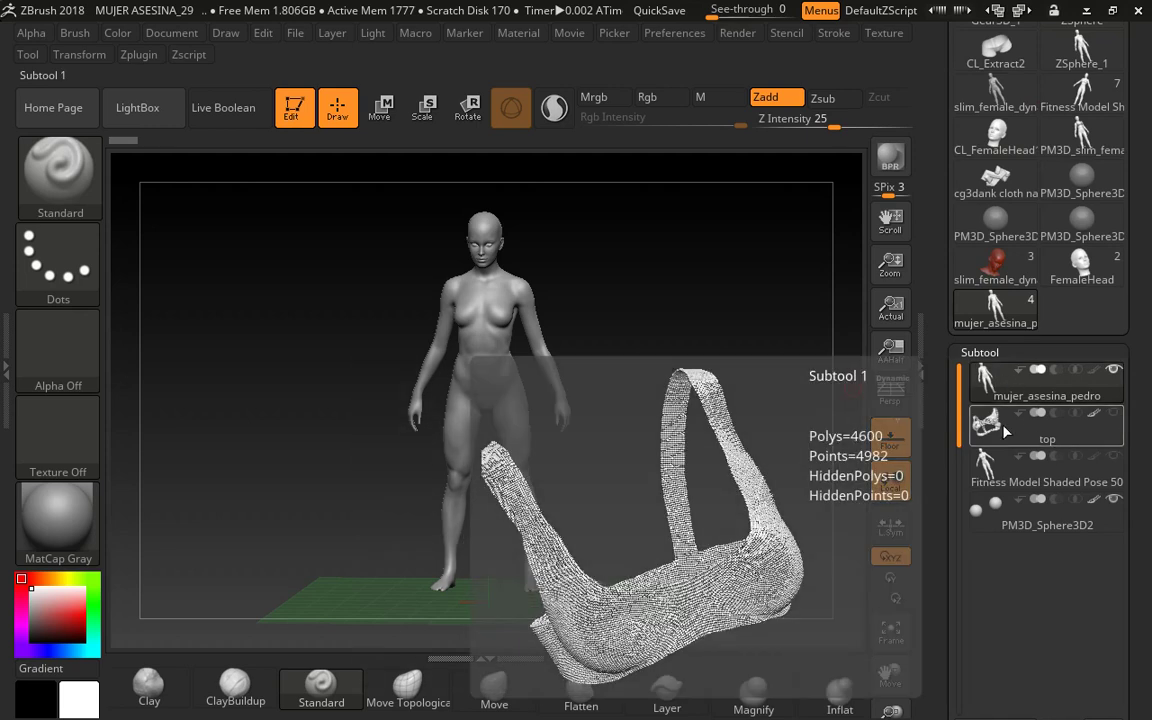
pyautogui.moveTo(1033, 482)
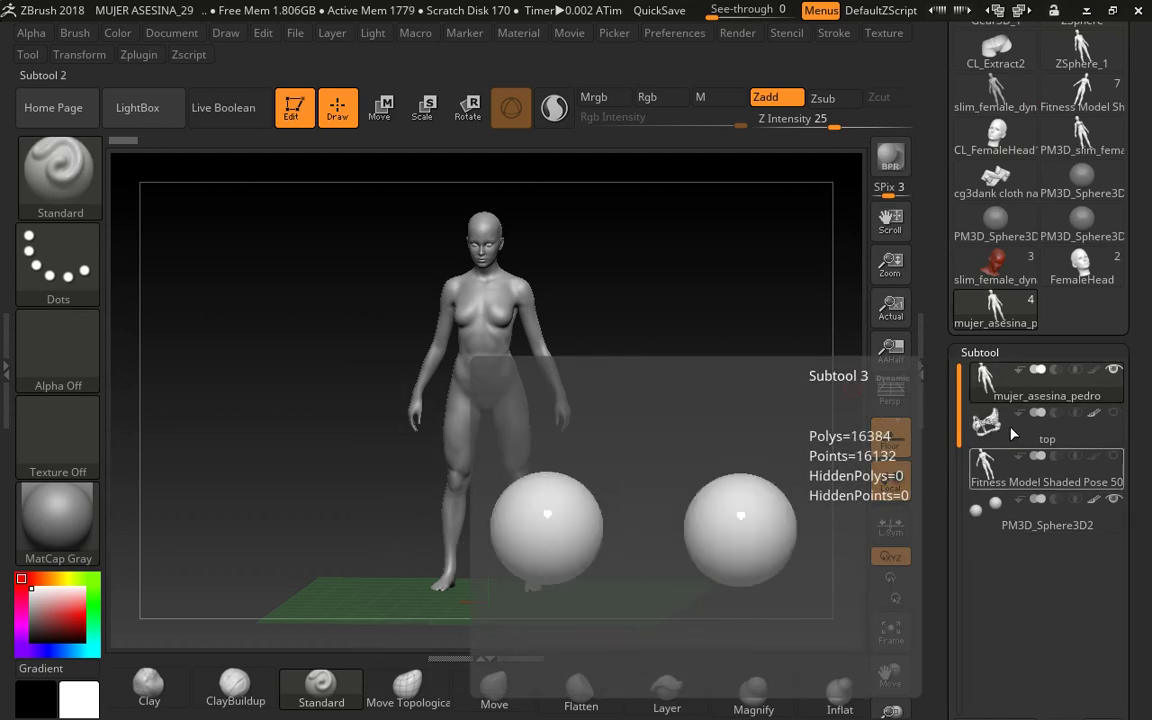
pyautogui.moveTo(931, 373); pyautogui.dragTo(944, 293)
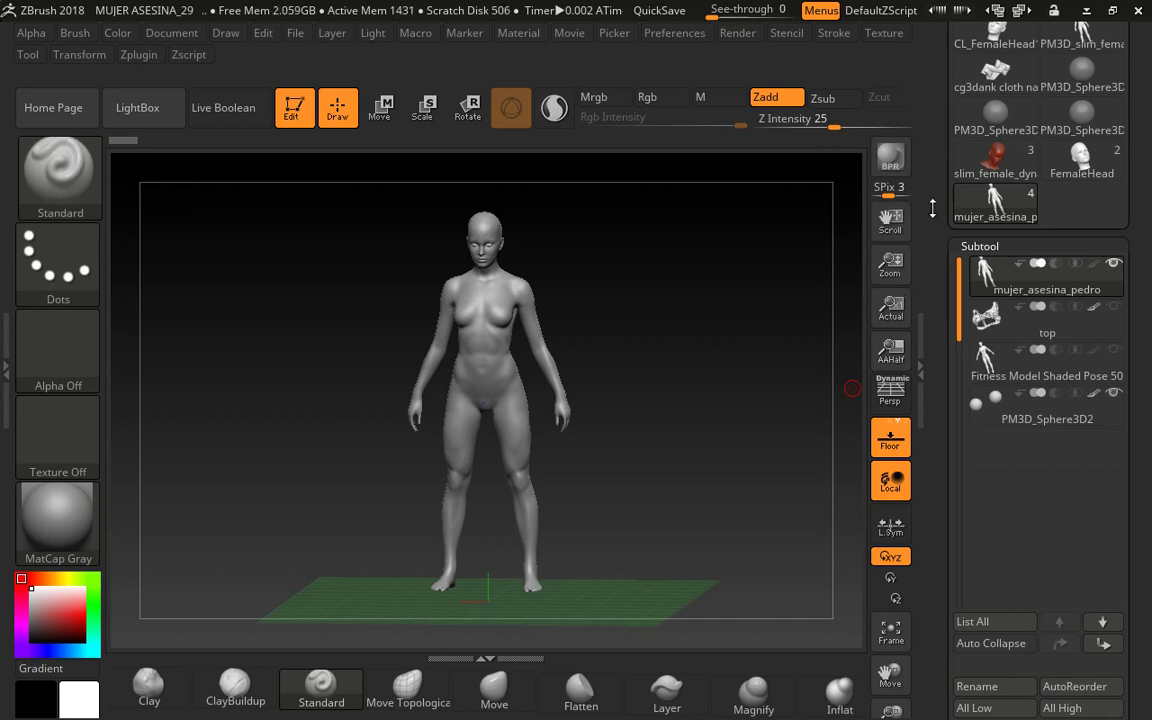
# Step: Make the Cylinder3D primitive the active tool in place of the sculpted body
pyautogui.scroll(3, 941, 262)
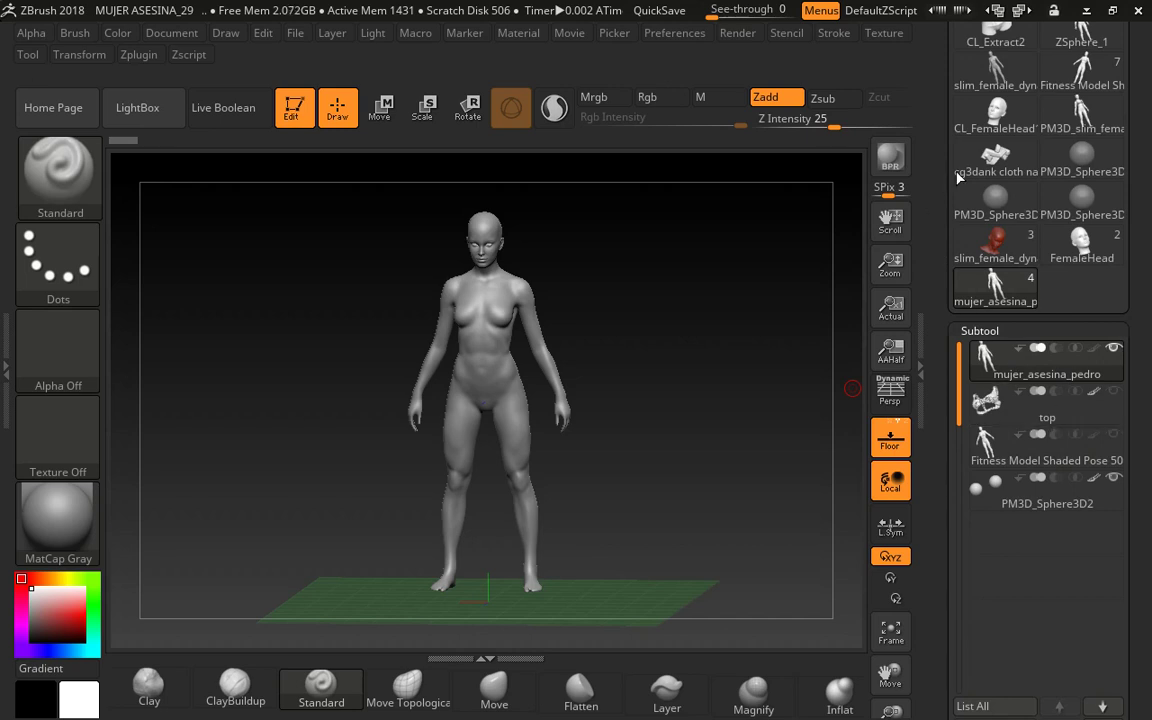
pyautogui.scroll(2, 941, 250)
pyautogui.scroll(1, 942, 227)
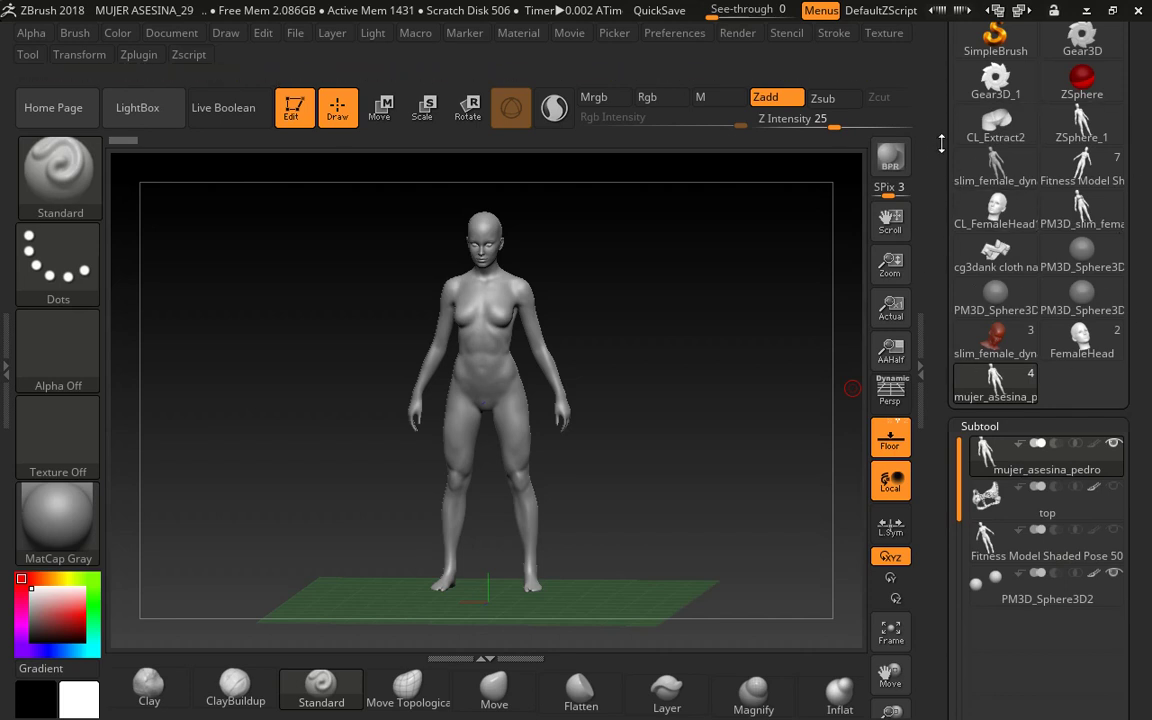
pyautogui.scroll(4, 941, 144)
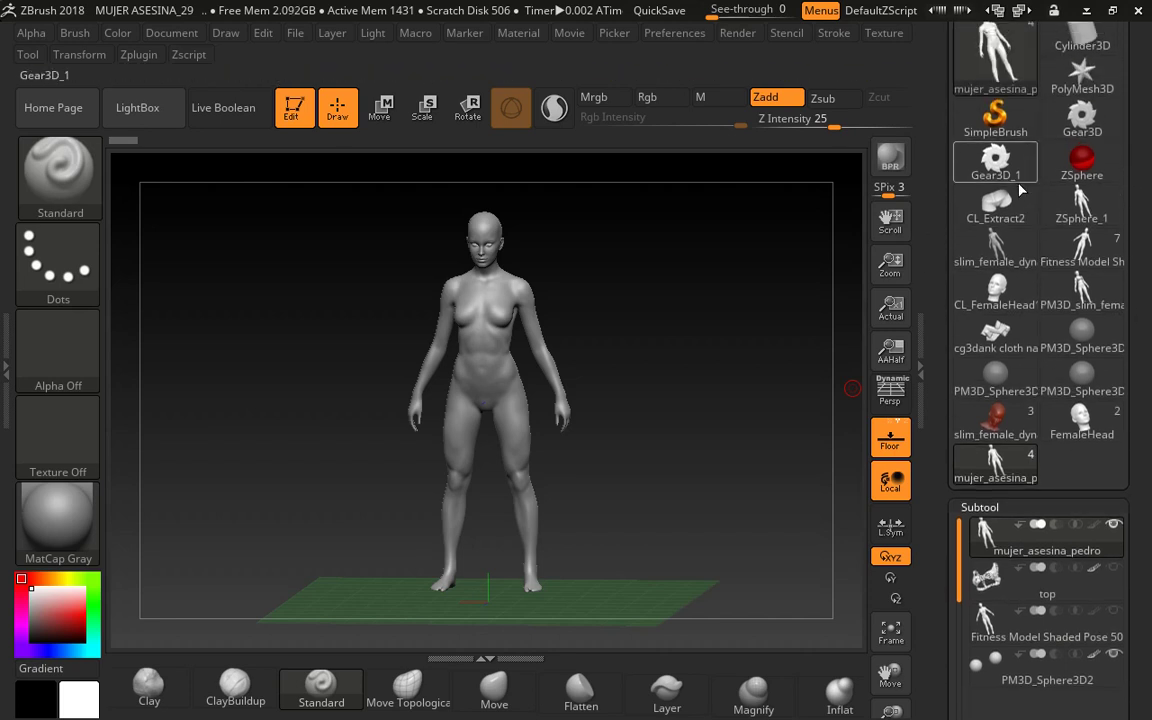
pyautogui.scroll(5, 935, 191)
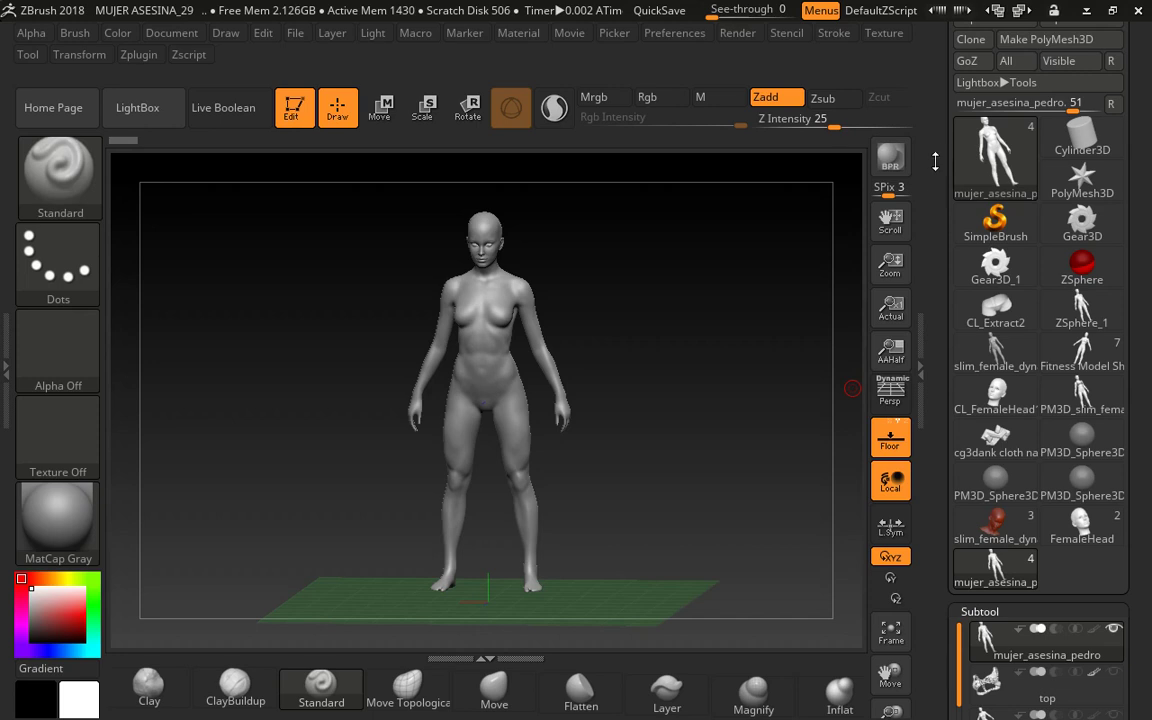
pyautogui.scroll(4, 935, 191)
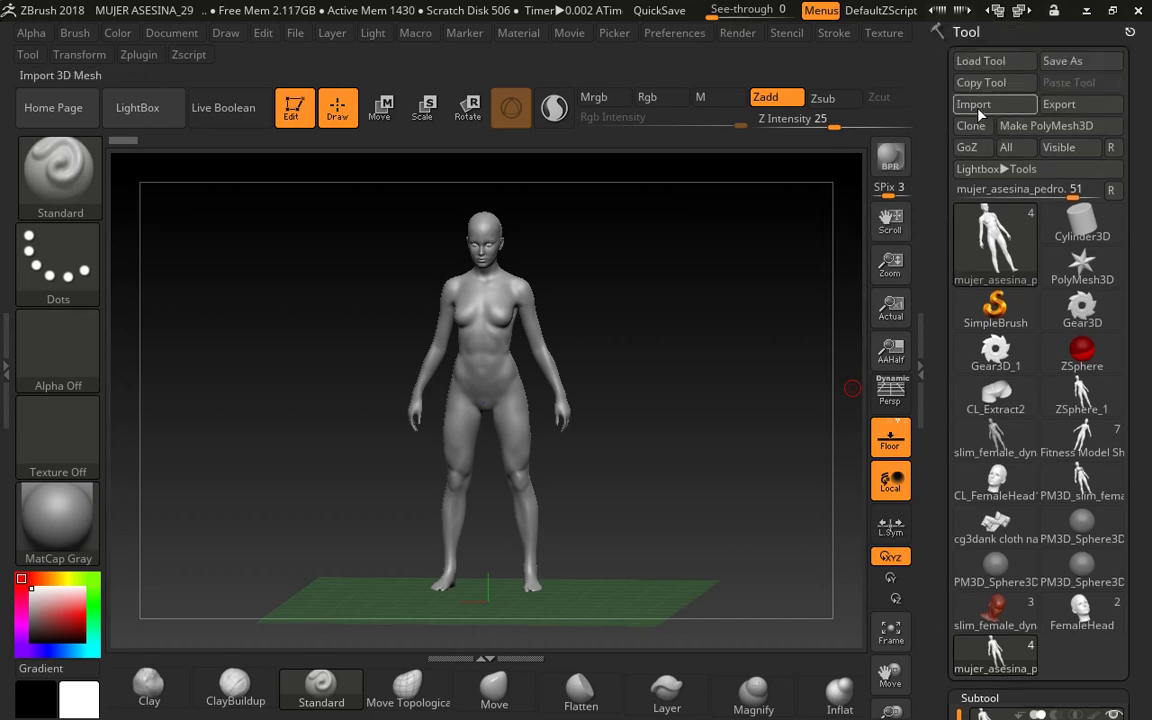
pyautogui.moveTo(1043, 234)
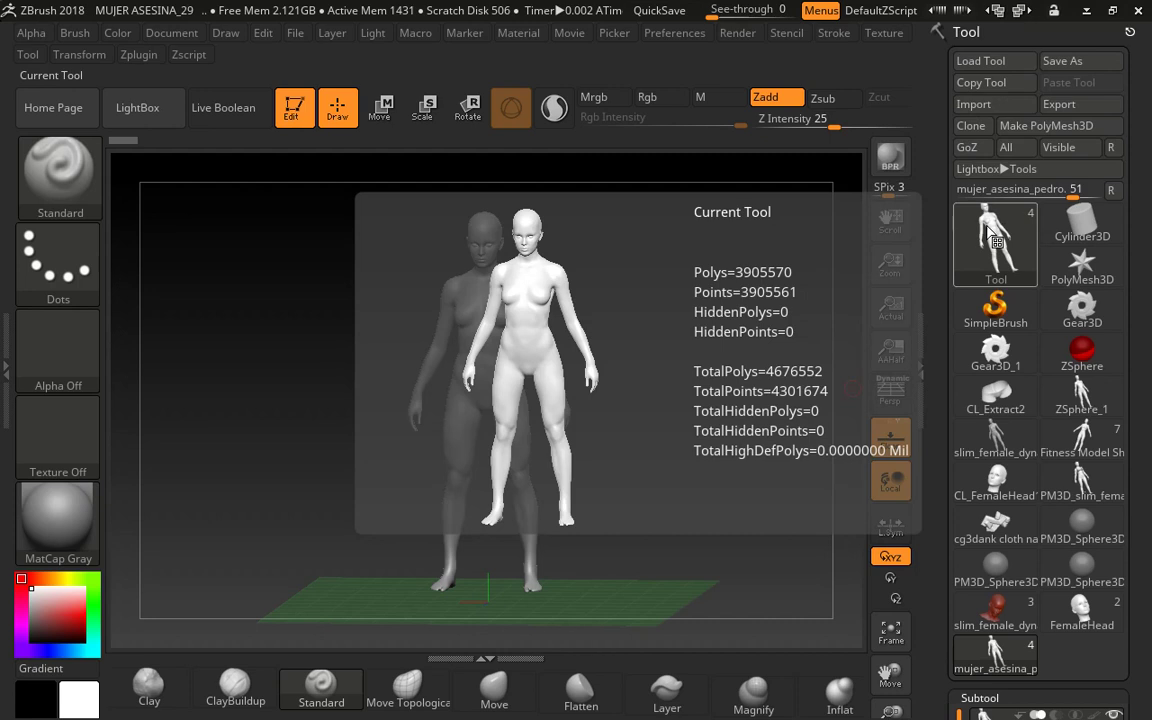
pyautogui.moveTo(980, 228)
pyautogui.moveTo(1105, 265)
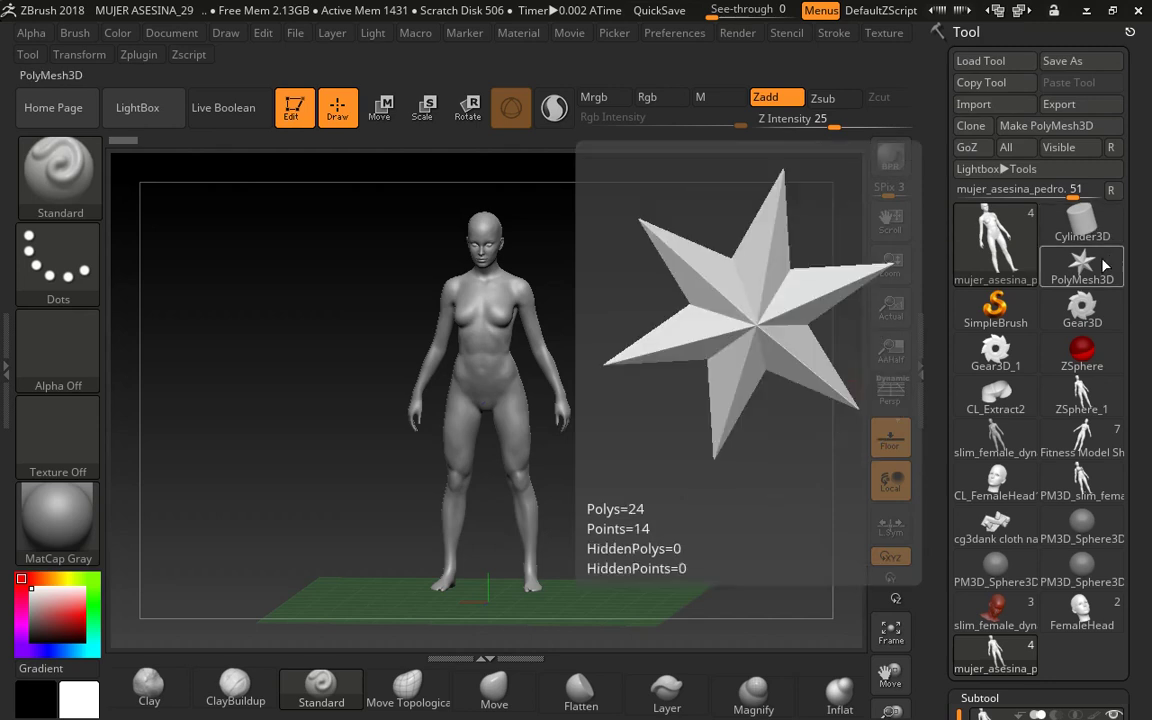
pyautogui.moveTo(1092, 232)
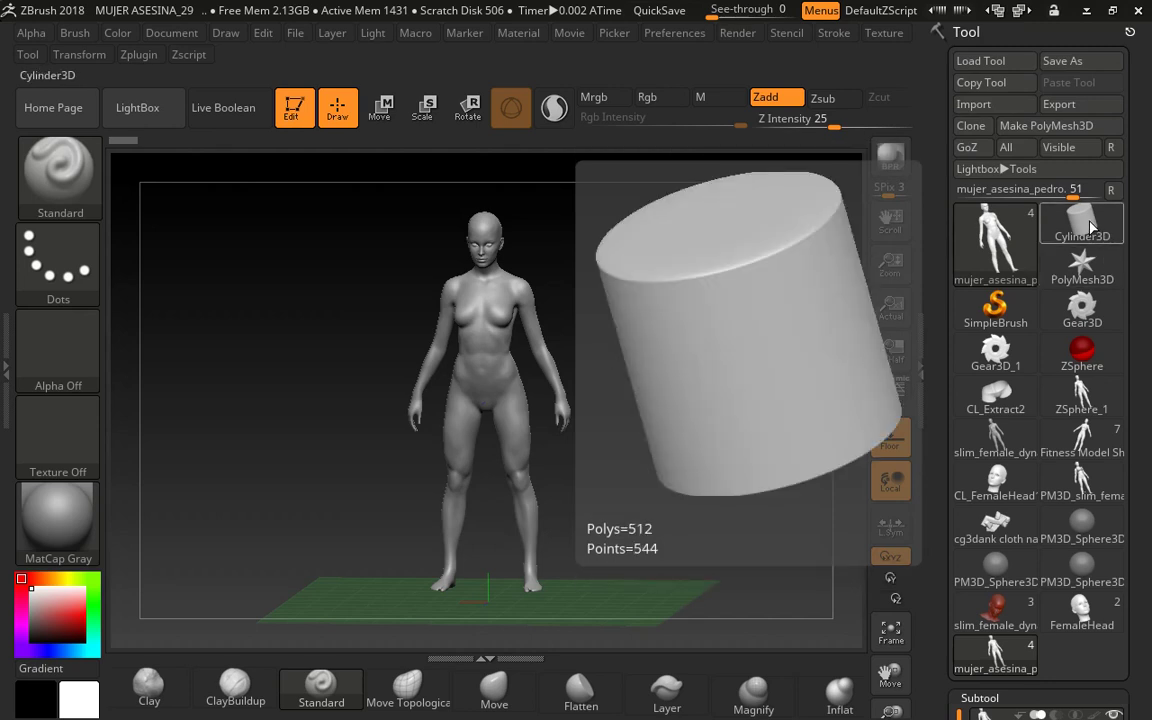
pyautogui.click(1092, 228)
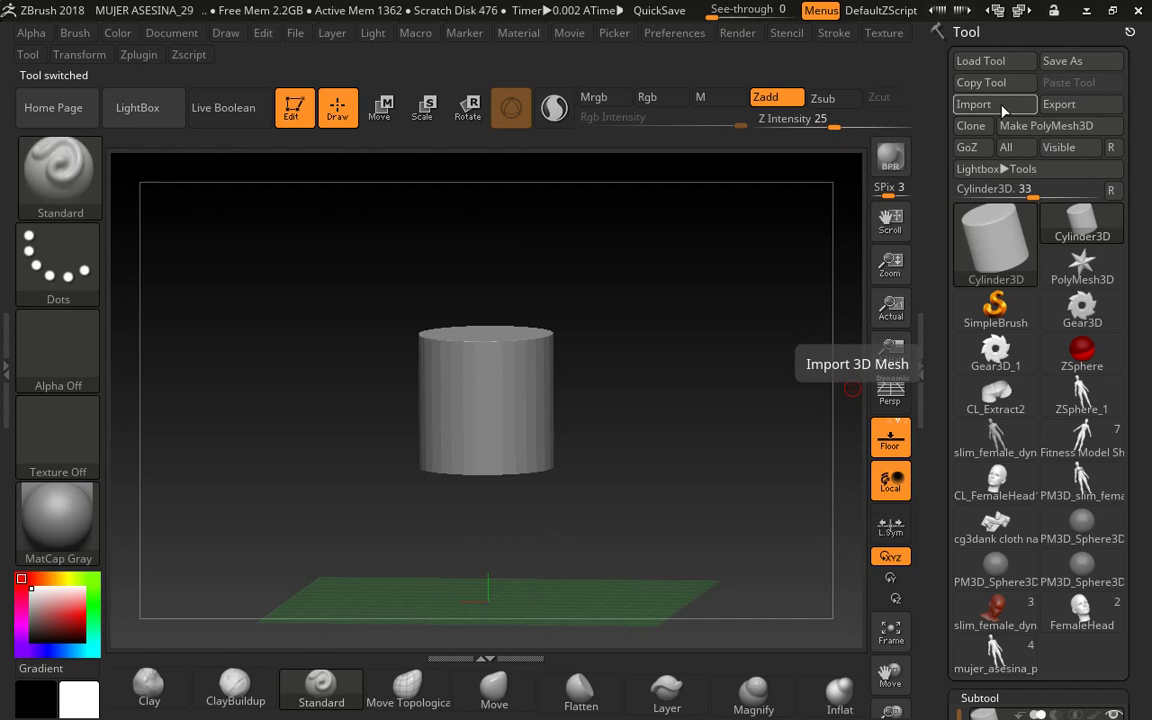
# Step: Import the asesina basemesh uvs file from the tools folder of PROYECTO MUJER ASESINA on the Seagate Expansion Drive (G:)
pyautogui.moveTo(1104, 225)
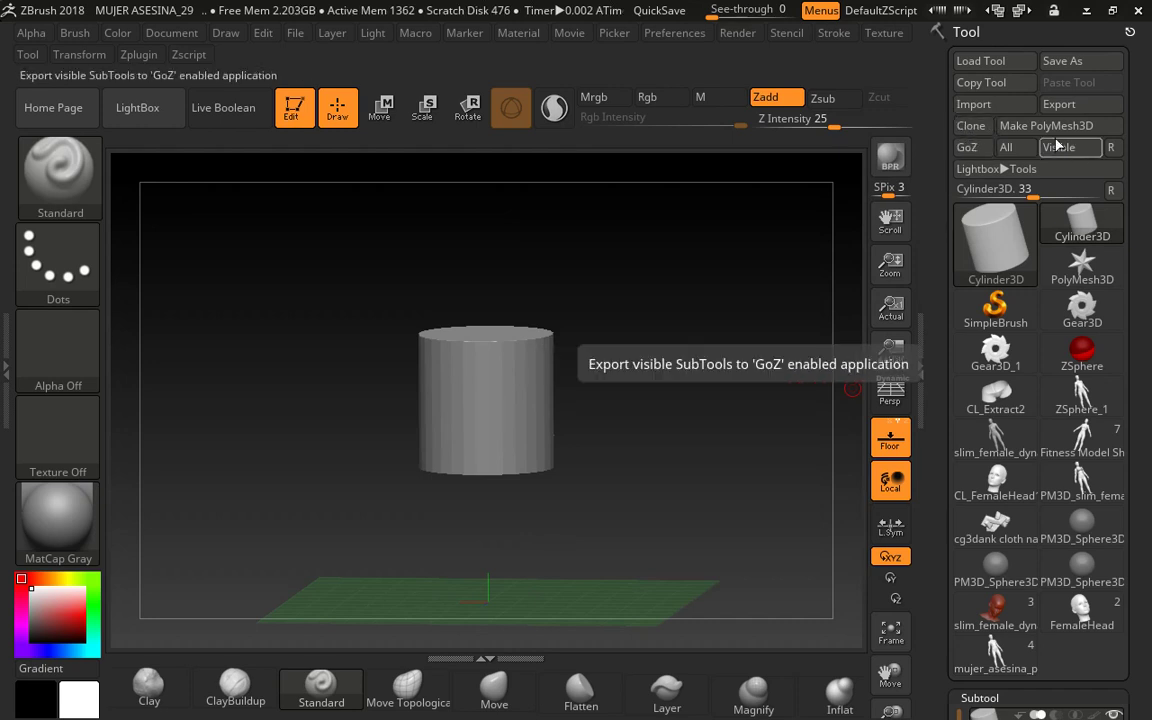
pyautogui.click(1005, 106)
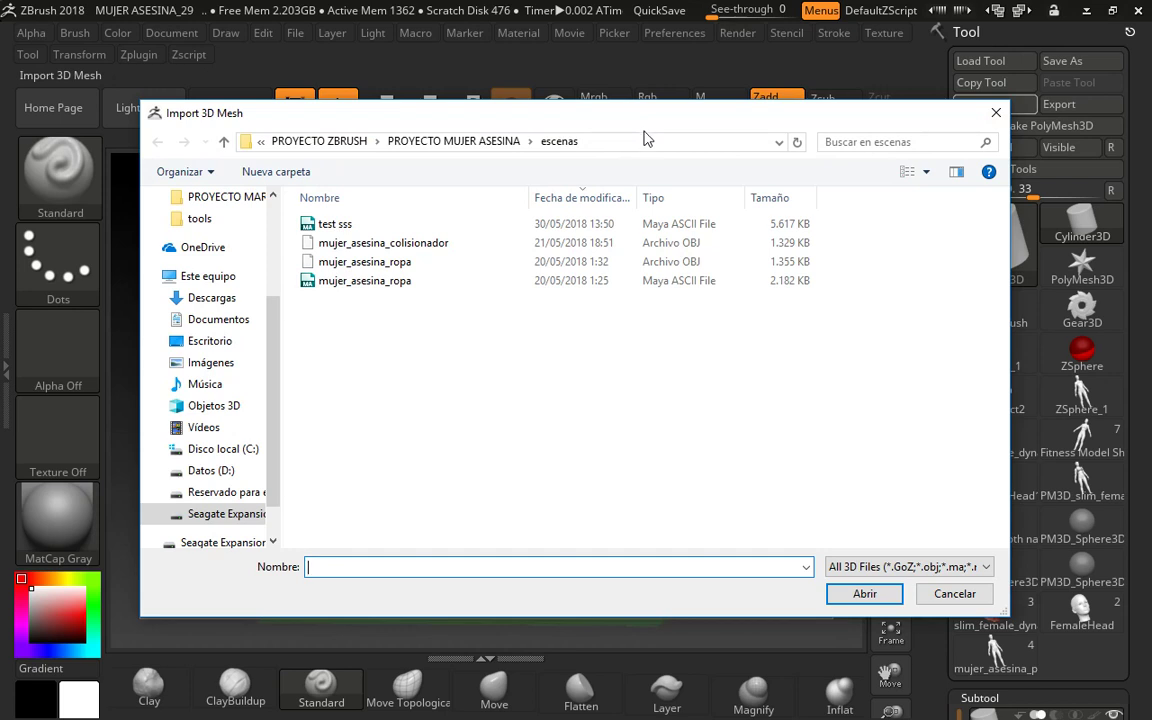
pyautogui.click(230, 513)
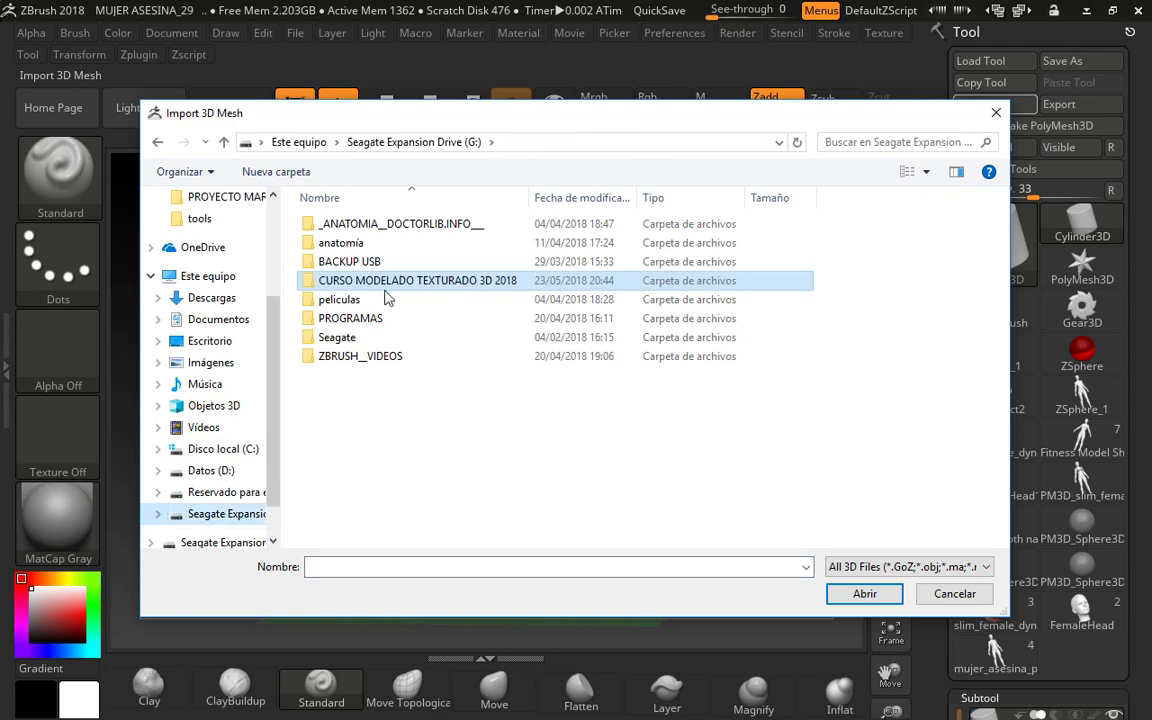
pyautogui.doubleClick(310, 281)
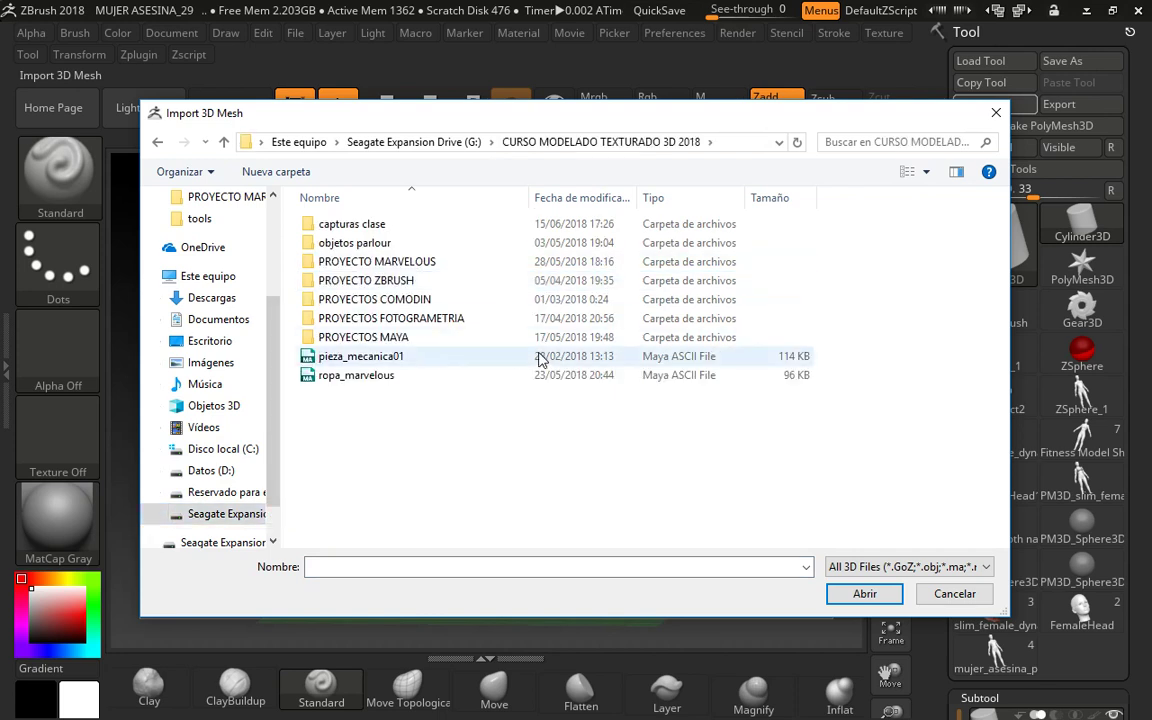
pyautogui.doubleClick(352, 281)
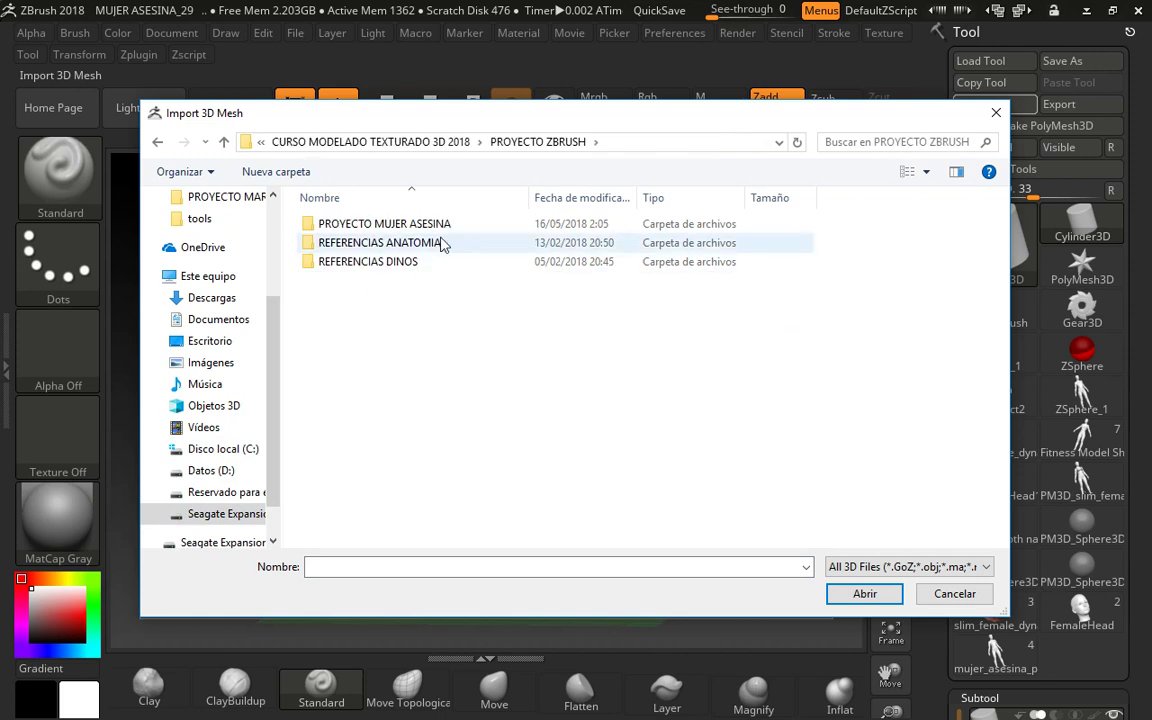
pyautogui.doubleClick(400, 228)
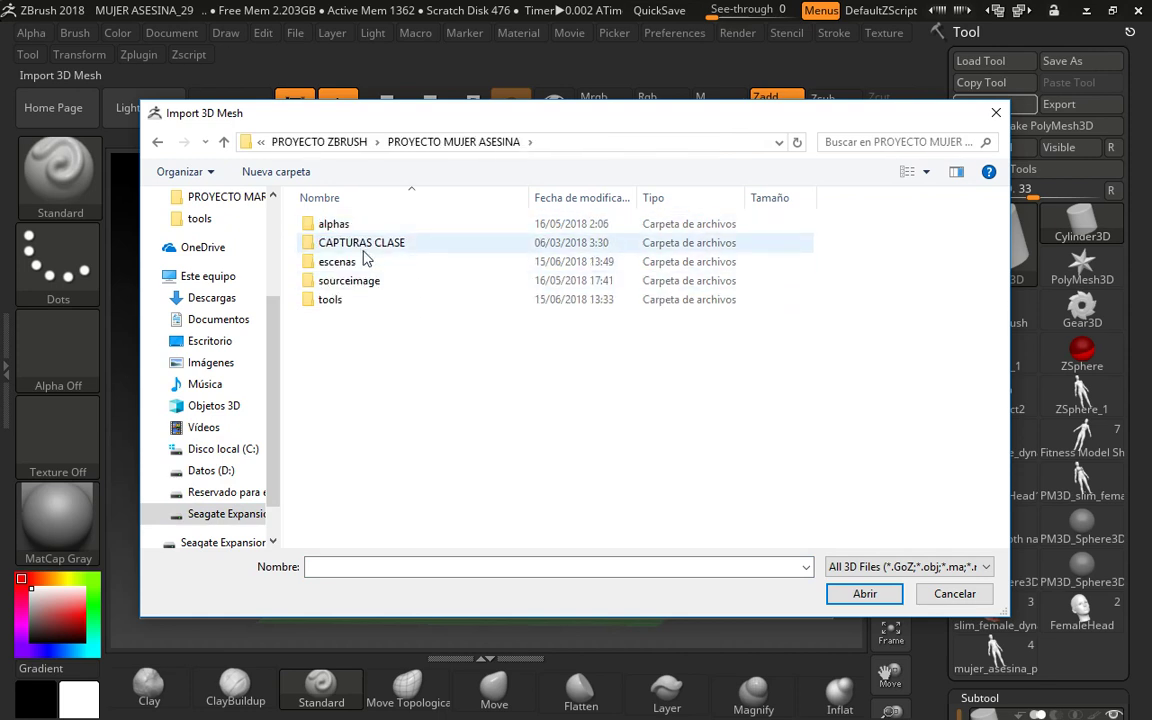
pyautogui.doubleClick(330, 300)
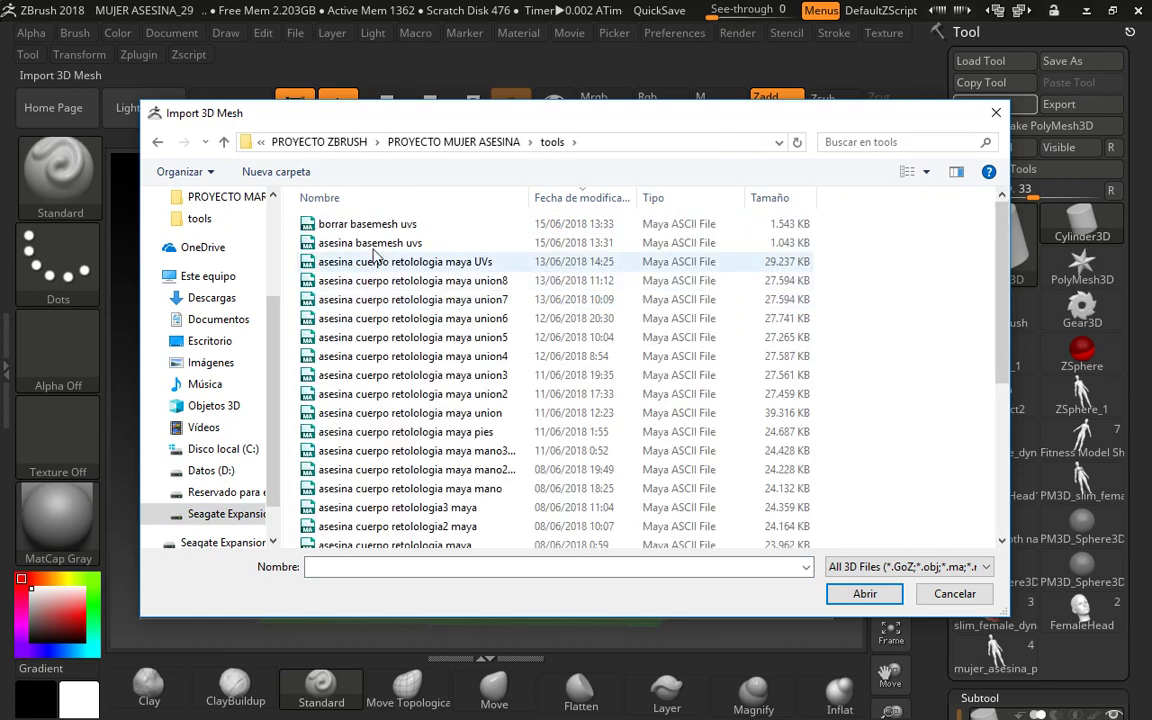
pyautogui.click(374, 245)
pyautogui.click(865, 594)
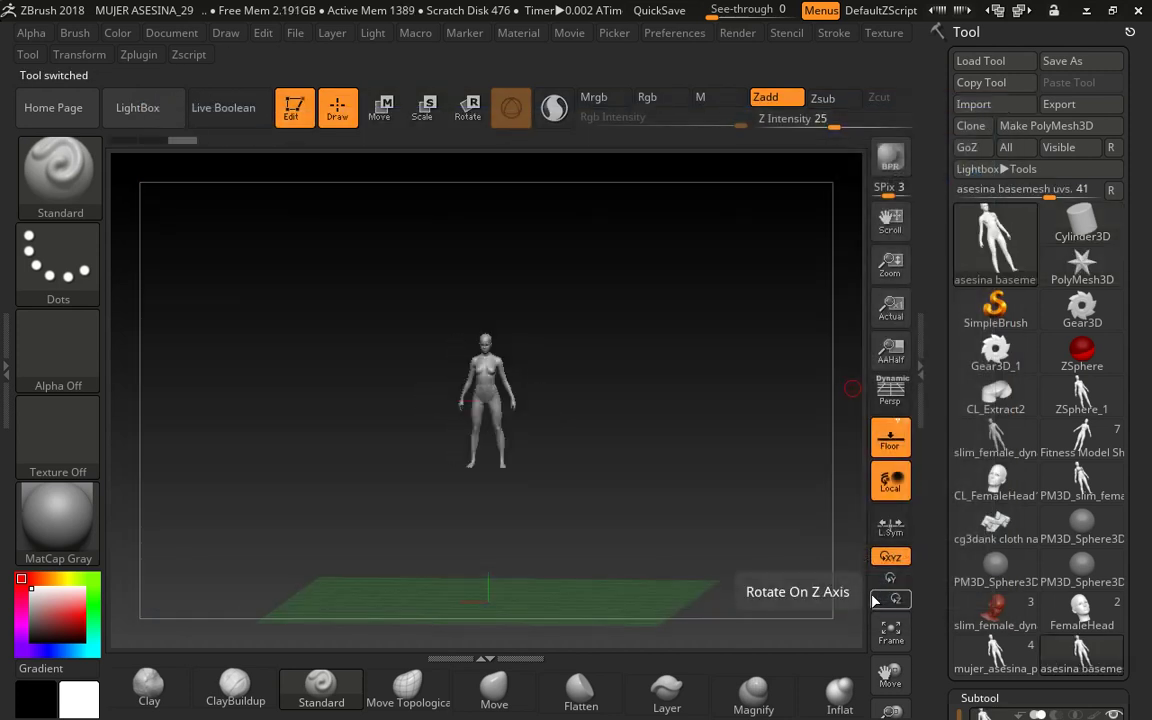
# Step: Examine the imported low-poly base mesh up close and check its polygon and point counts
pyautogui.scroll(-1, 940, 273)
pyautogui.scroll(-2, 940, 273)
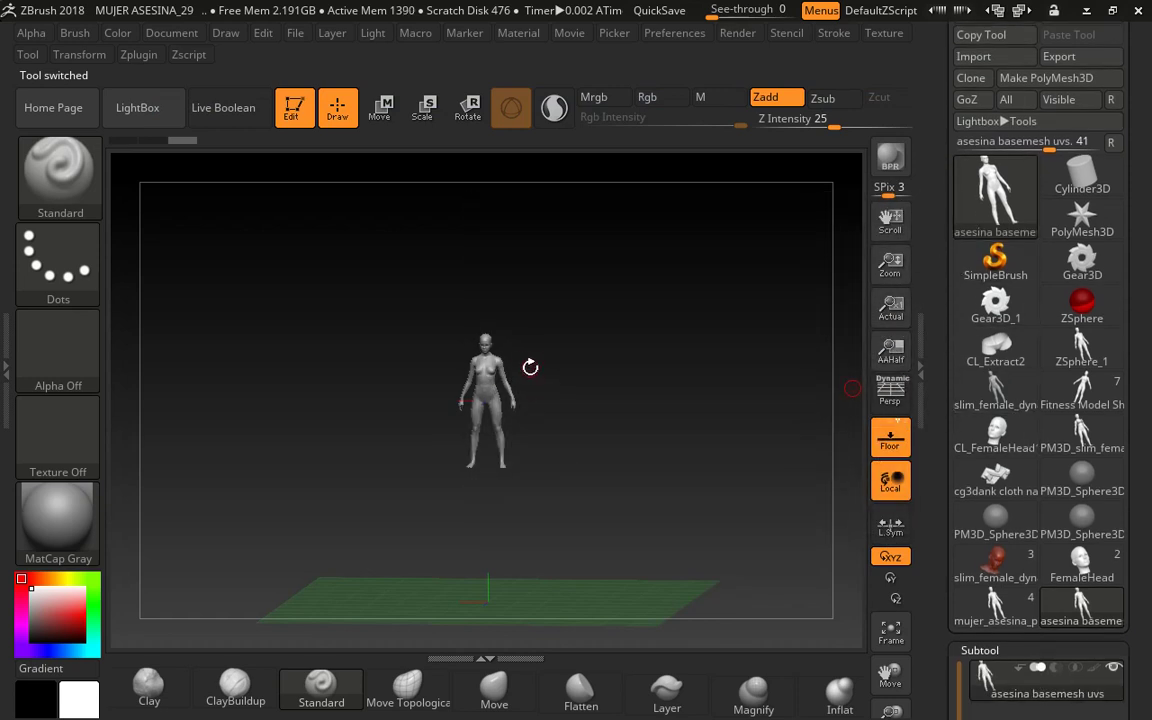
pyautogui.moveTo(540, 360)
pyautogui.keyDown('ctrl'); pyautogui.mouseDown(button='right')
pyautogui.moveTo(766, 360)
pyautogui.moveTo(717, 352)
pyautogui.mouseUp(button='right'); pyautogui.keyUp('ctrl')
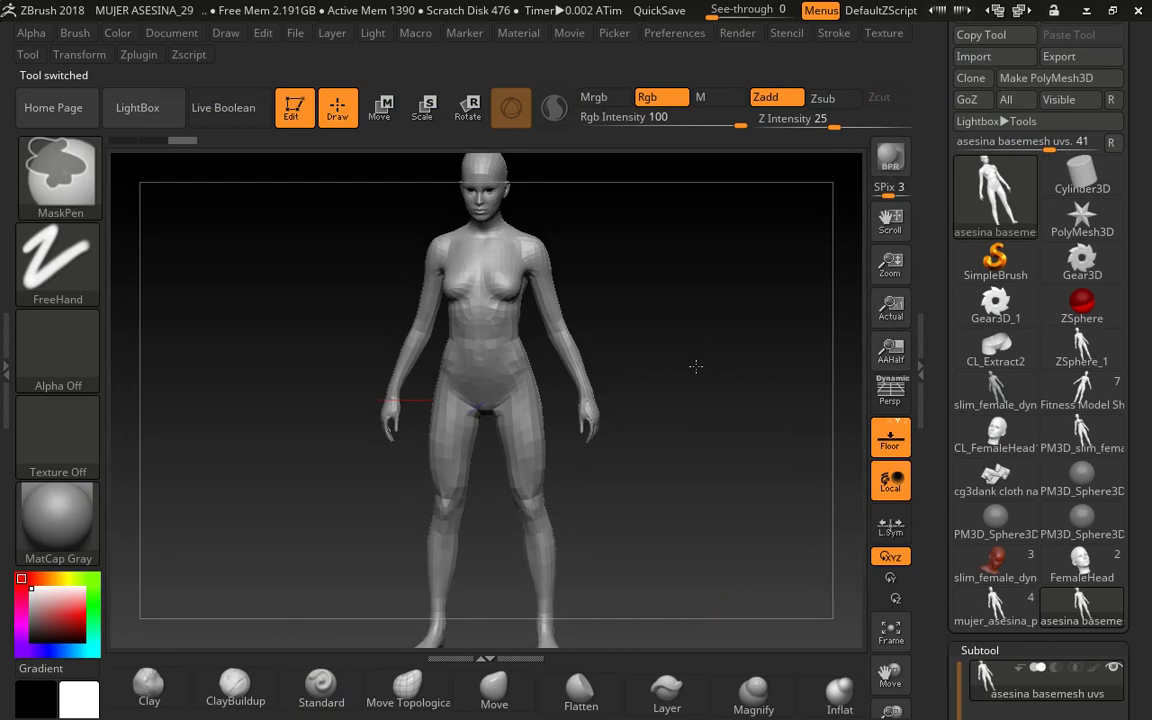
pyautogui.moveTo(659, 350); pyautogui.dragTo(692, 341)
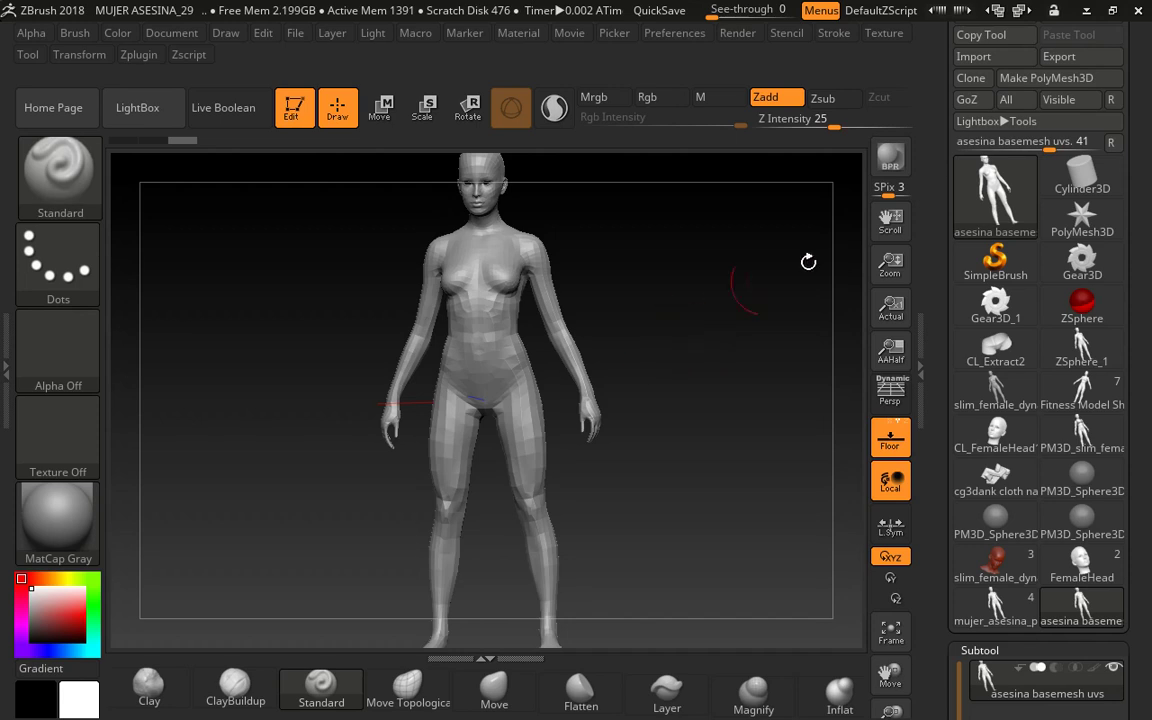
pyautogui.moveTo(1020, 183)
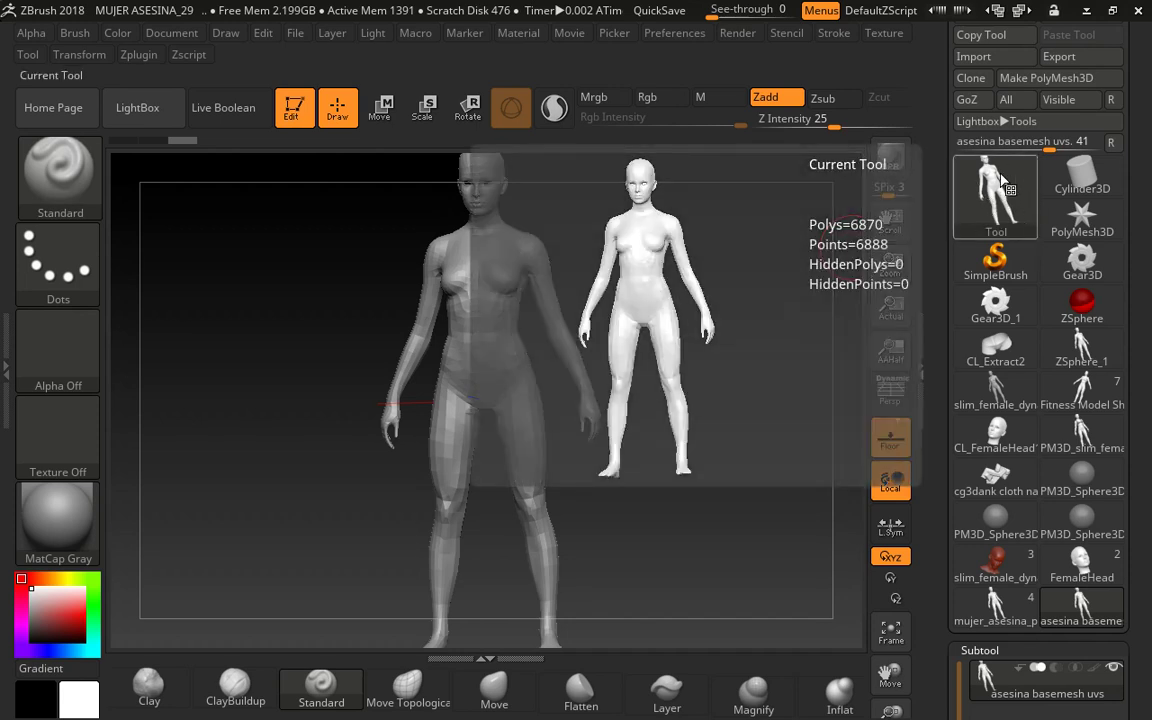
pyautogui.moveTo(1027, 620)
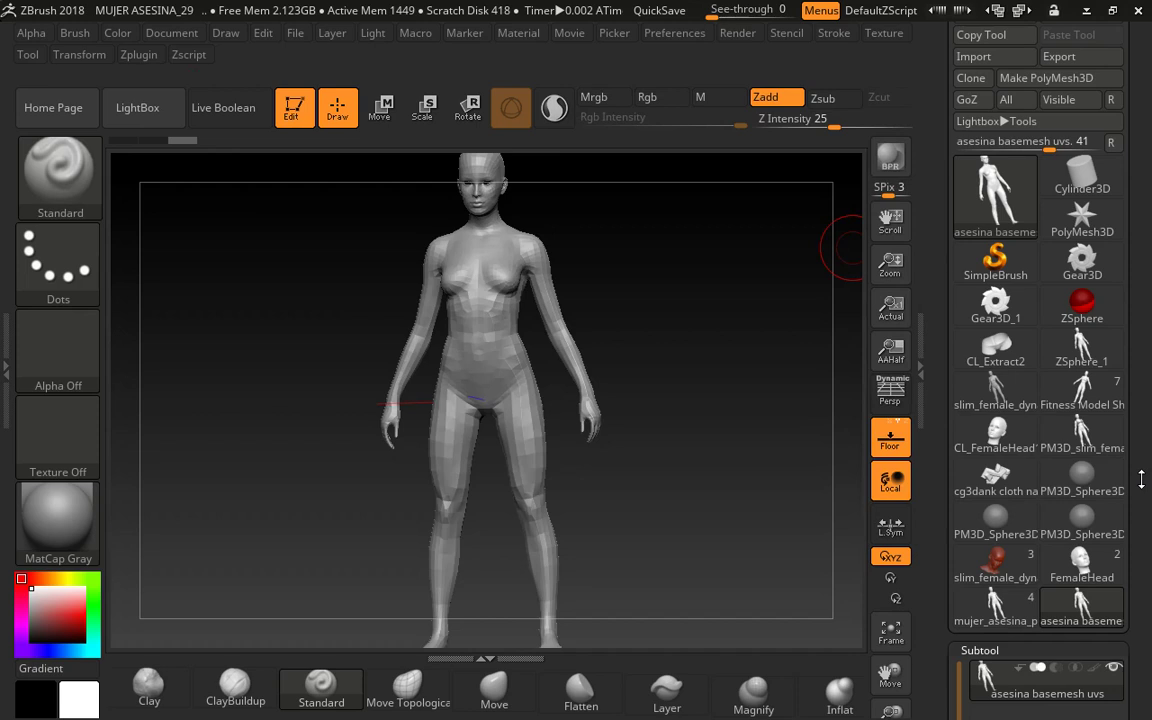
# Step: Make the four-subtool sculpted assassin body the active tool again in place of the imported base mesh
pyautogui.click(985, 610)
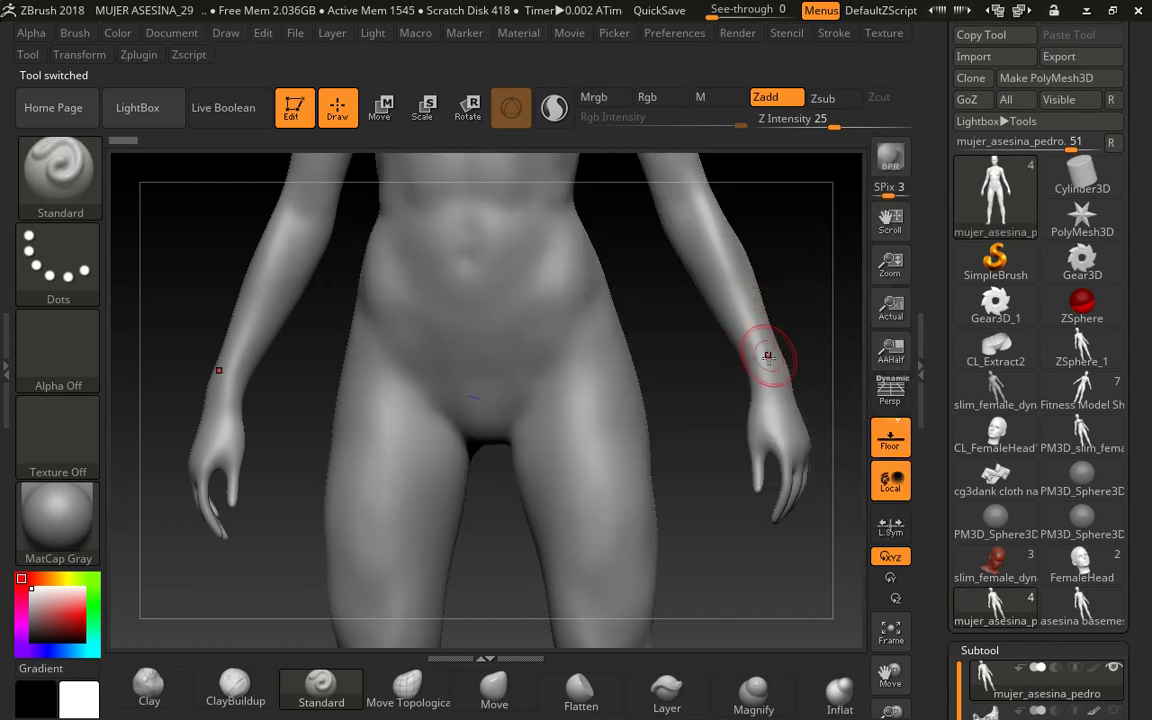
pyautogui.moveTo(720, 380)
pyautogui.keyDown('ctrl'); pyautogui.mouseDown(button='right')
pyautogui.moveTo(411, 406)
pyautogui.moveTo(583, 373)
pyautogui.mouseUp(button='right'); pyautogui.keyUp('ctrl')
pyautogui.keyDown('ctrl'); pyautogui.moveTo(663, 345); pyautogui.dragTo(674, 345, button='right'); pyautogui.keyUp('ctrl')
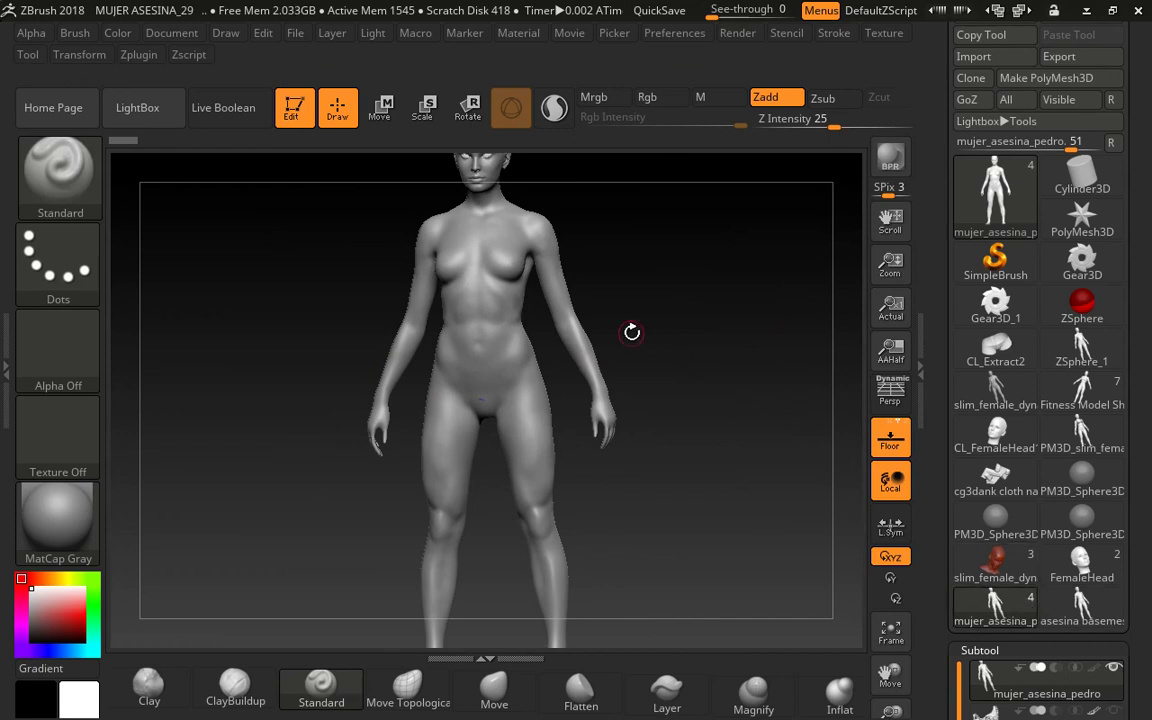
pyautogui.moveTo(684, 314)
pyautogui.mouseDown()
pyautogui.moveTo(735, 342)
pyautogui.moveTo(632, 347)
pyautogui.moveTo(689, 301)
pyautogui.moveTo(684, 338)
pyautogui.mouseUp()
# Step: Insert the asesina basemesh uvs mesh as a subtool directly below the sculpted body and check how the two overlap
pyautogui.scroll(-5, 985, 400)
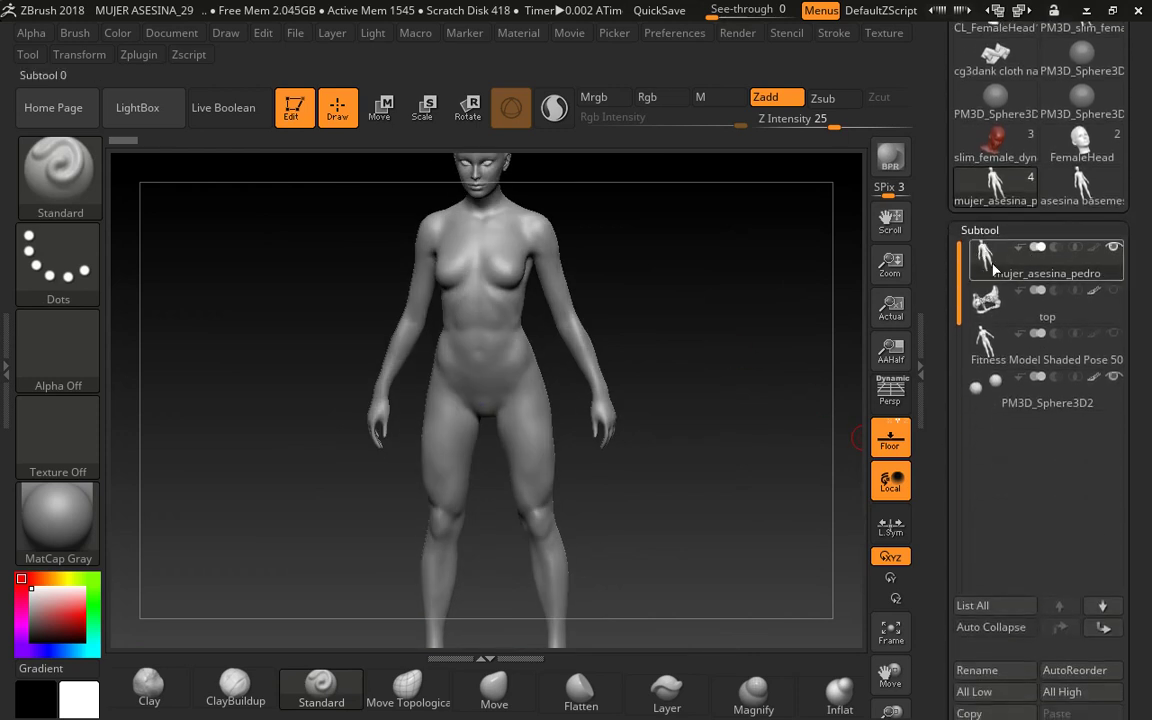
pyautogui.scroll(-3, 955, 250)
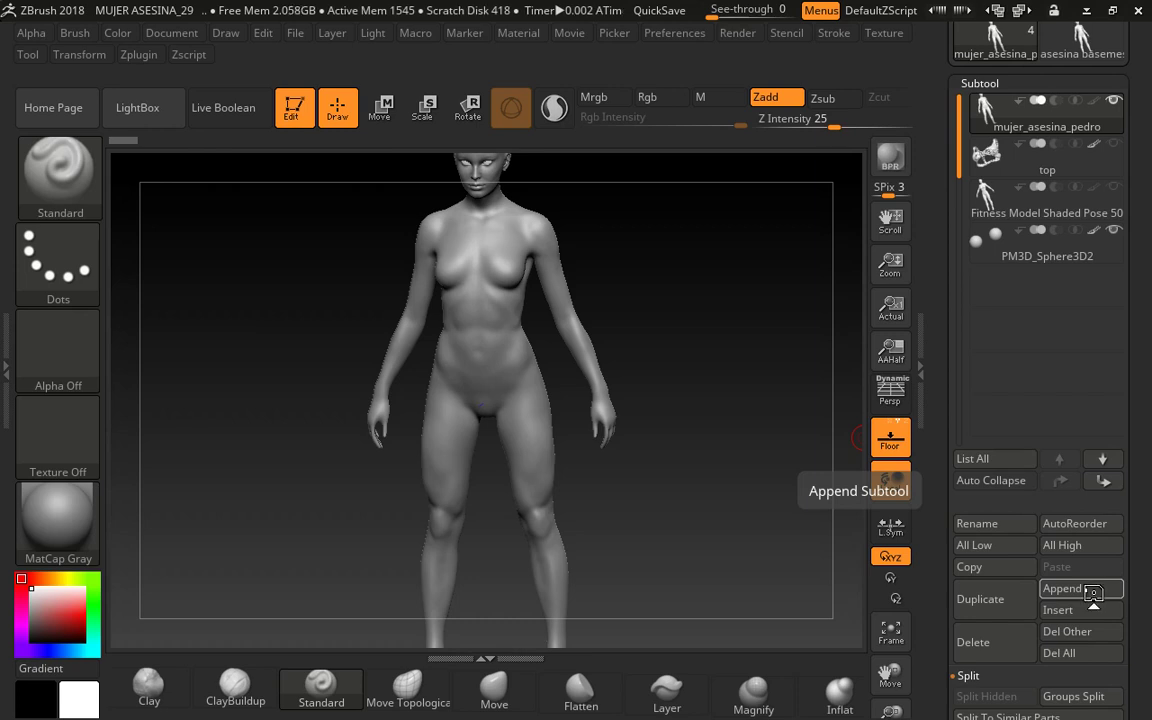
pyautogui.click(1094, 589)
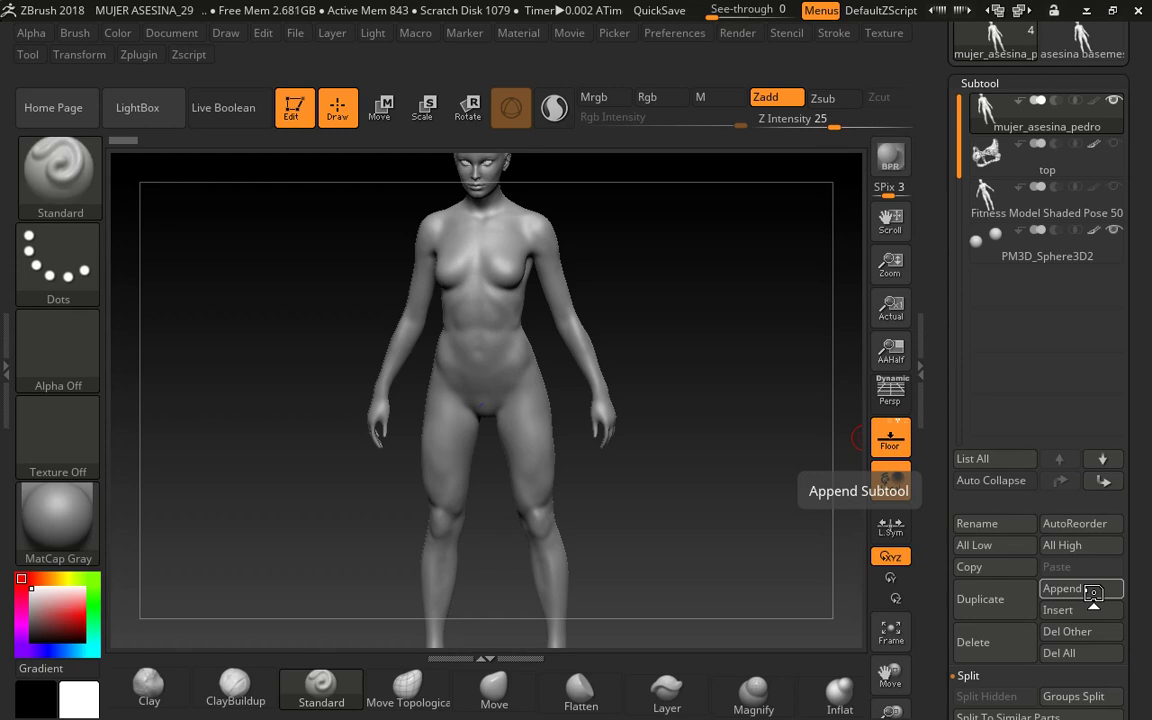
pyautogui.click(1040, 118)
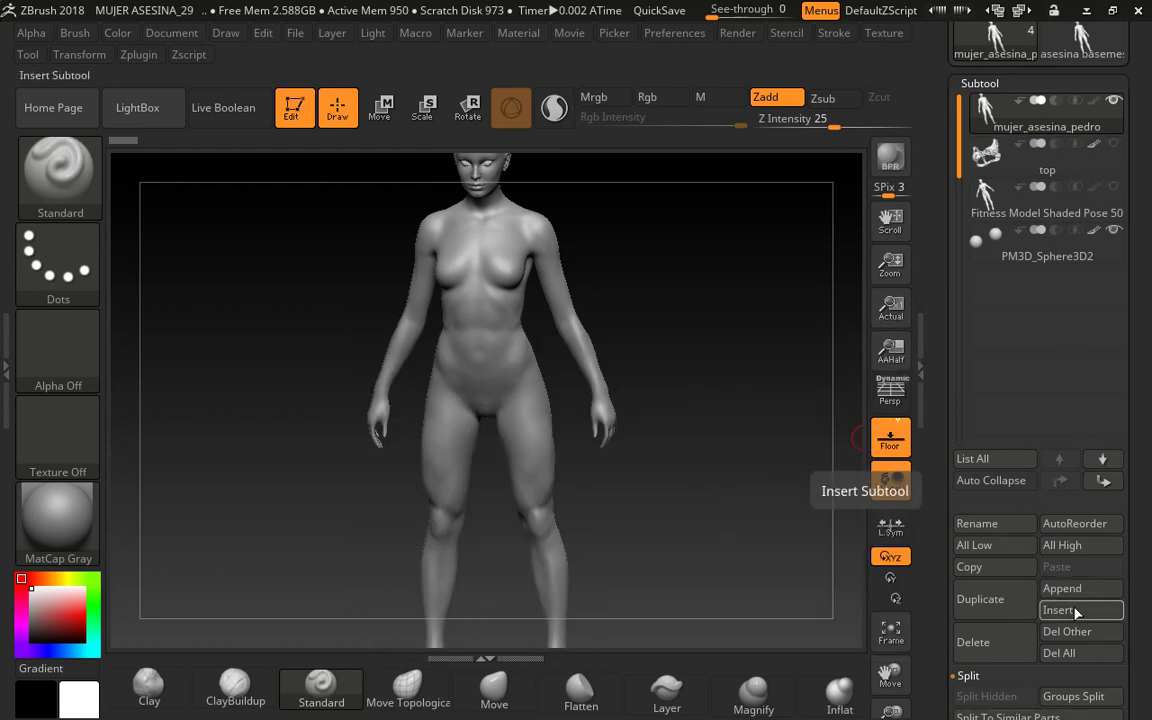
pyautogui.click(1072, 610)
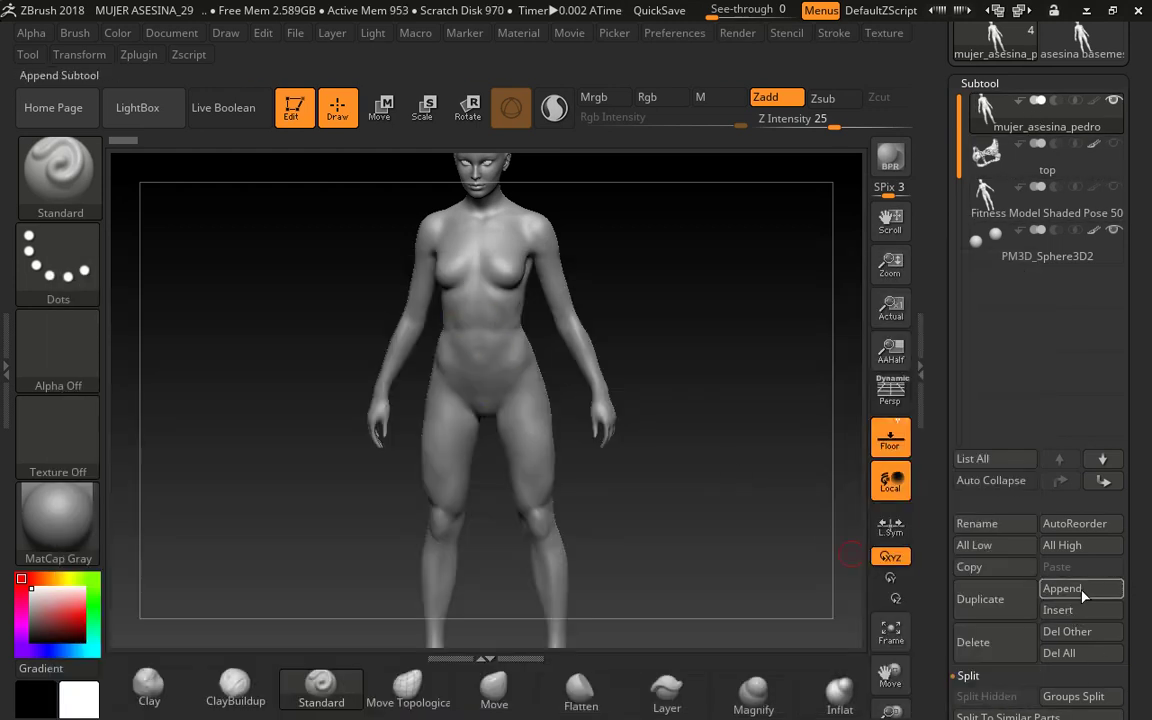
pyautogui.click(1085, 612)
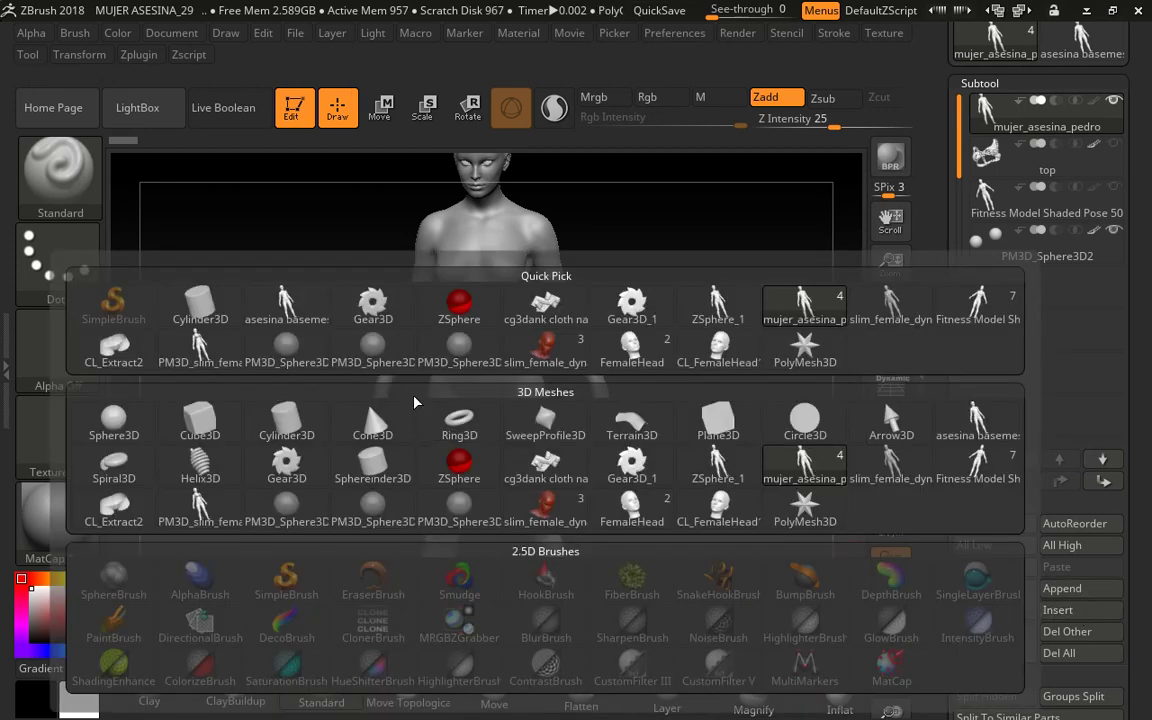
pyautogui.moveTo(285, 303)
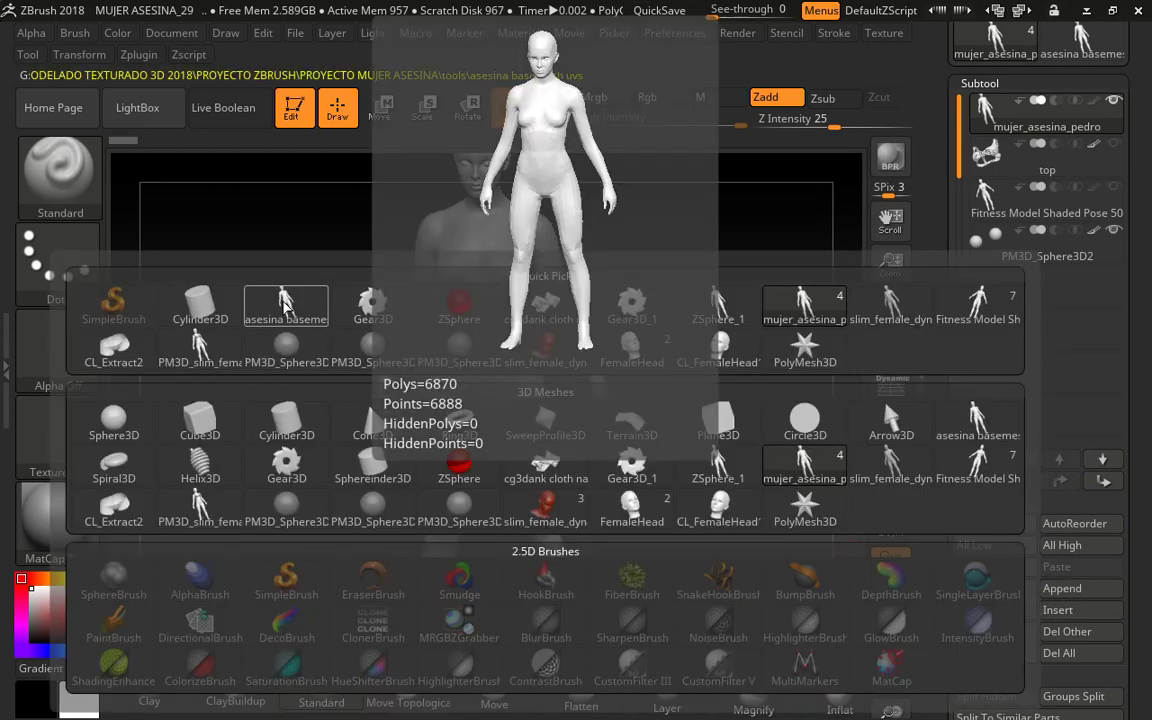
pyautogui.click(285, 303)
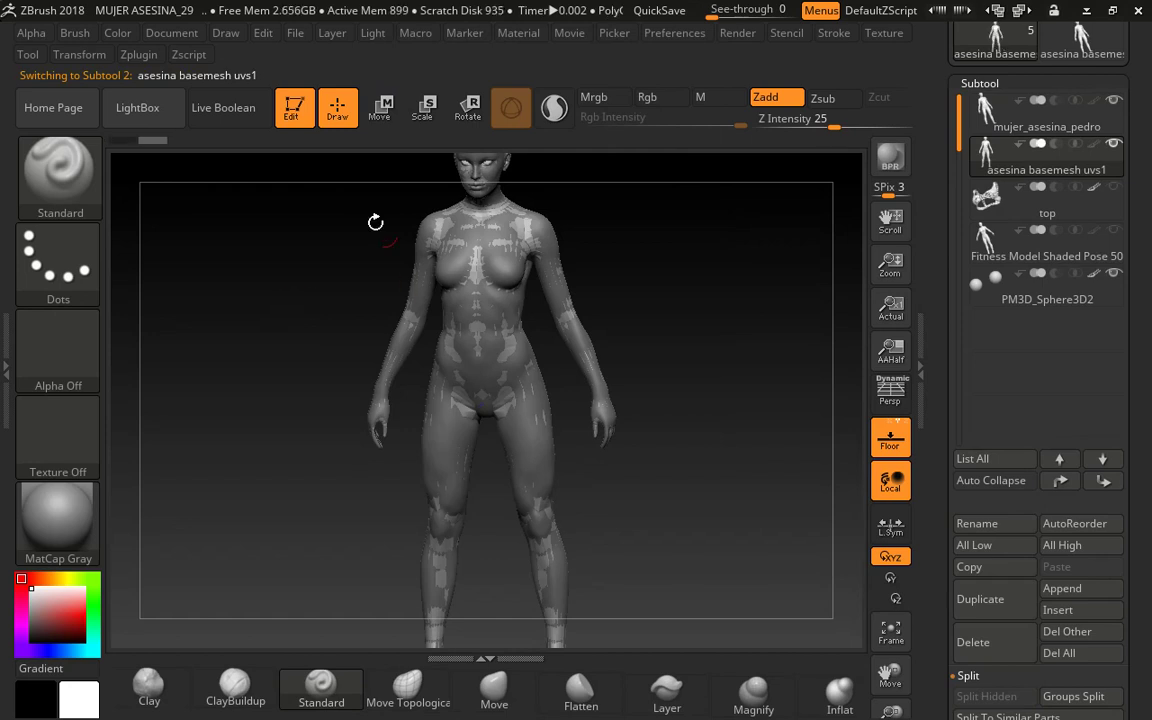
pyautogui.keyDown('shift'); pyautogui.moveTo(535, 265); pyautogui.dragTo(606, 266); pyautogui.keyUp('shift')
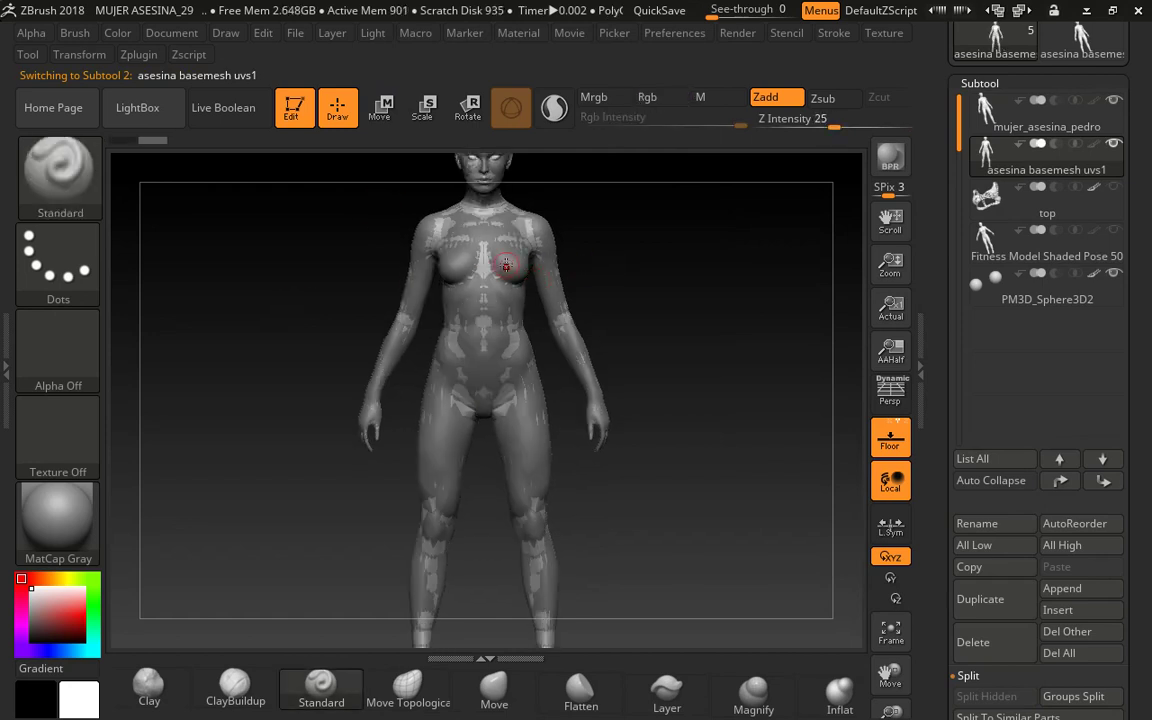
pyautogui.moveTo(455, 240)
pyautogui.keyDown('alt'); pyautogui.mouseDown()
pyautogui.moveTo(545, 320)
pyautogui.moveTo(566, 399)
pyautogui.mouseUp(); pyautogui.keyUp('alt')
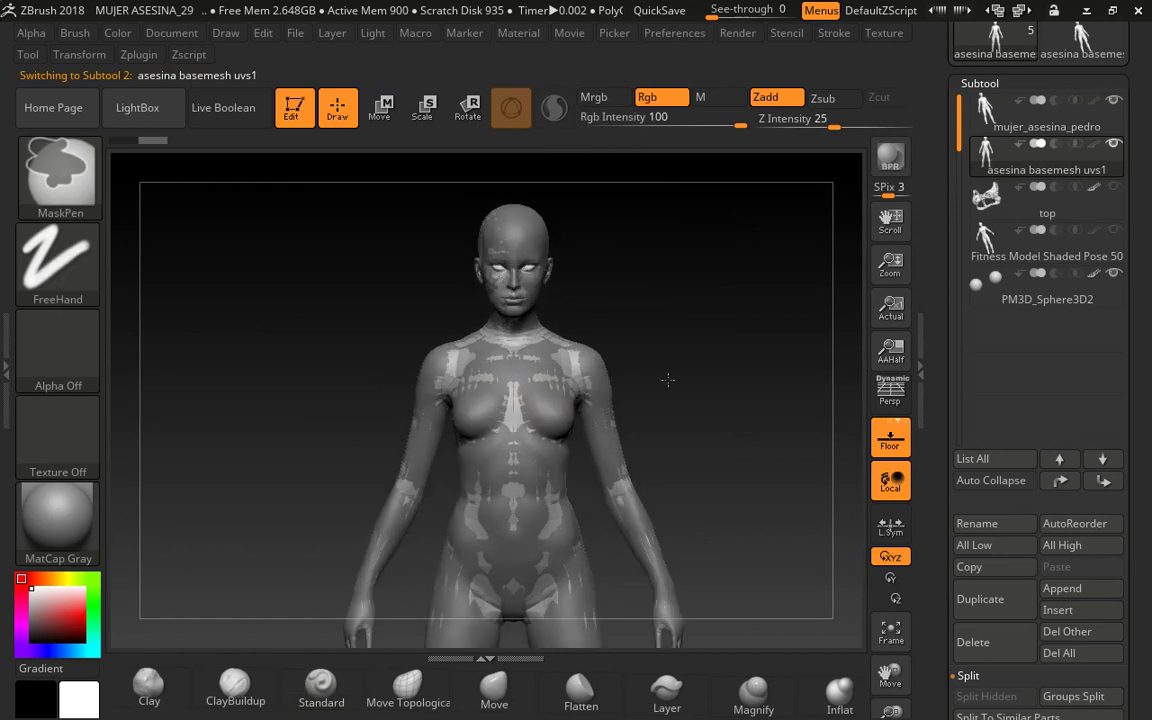
pyautogui.moveTo(669, 381)
pyautogui.mouseDown()
pyautogui.moveTo(738, 368)
pyautogui.moveTo(688, 320)
pyautogui.moveTo(663, 362)
pyautogui.moveTo(663, 420)
pyautogui.mouseUp()
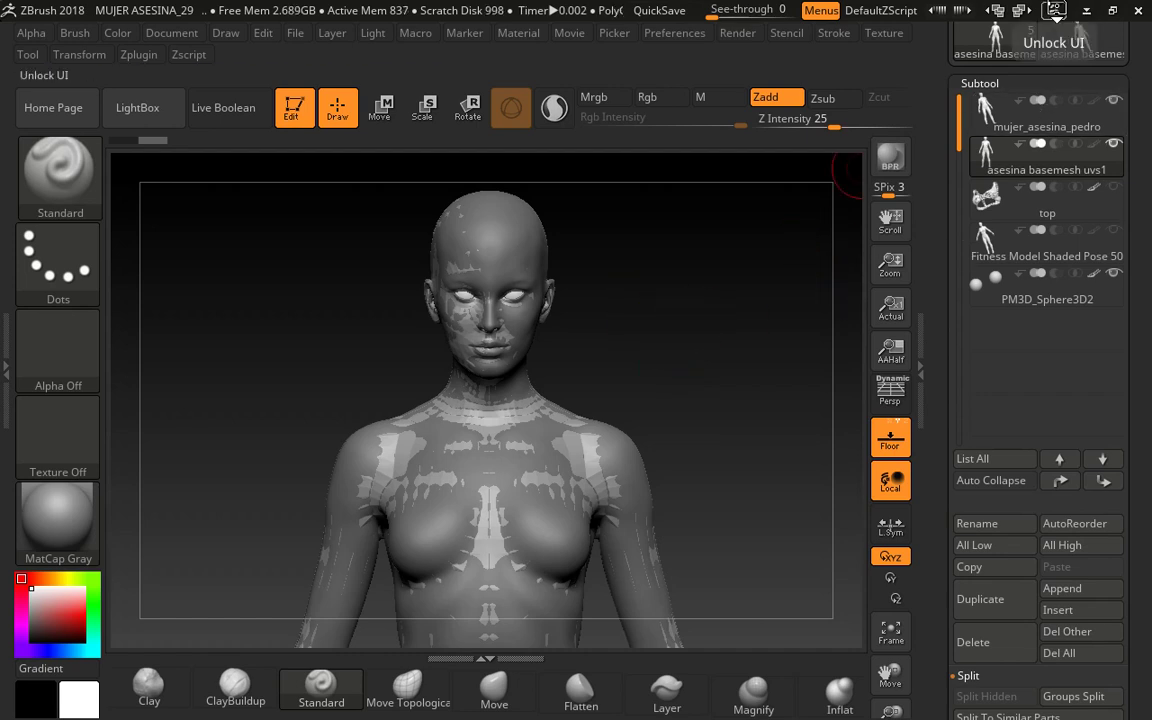
# Step: Move the inserted base mesh above the sculpted body in the subtool order
pyautogui.click(1006, 142)
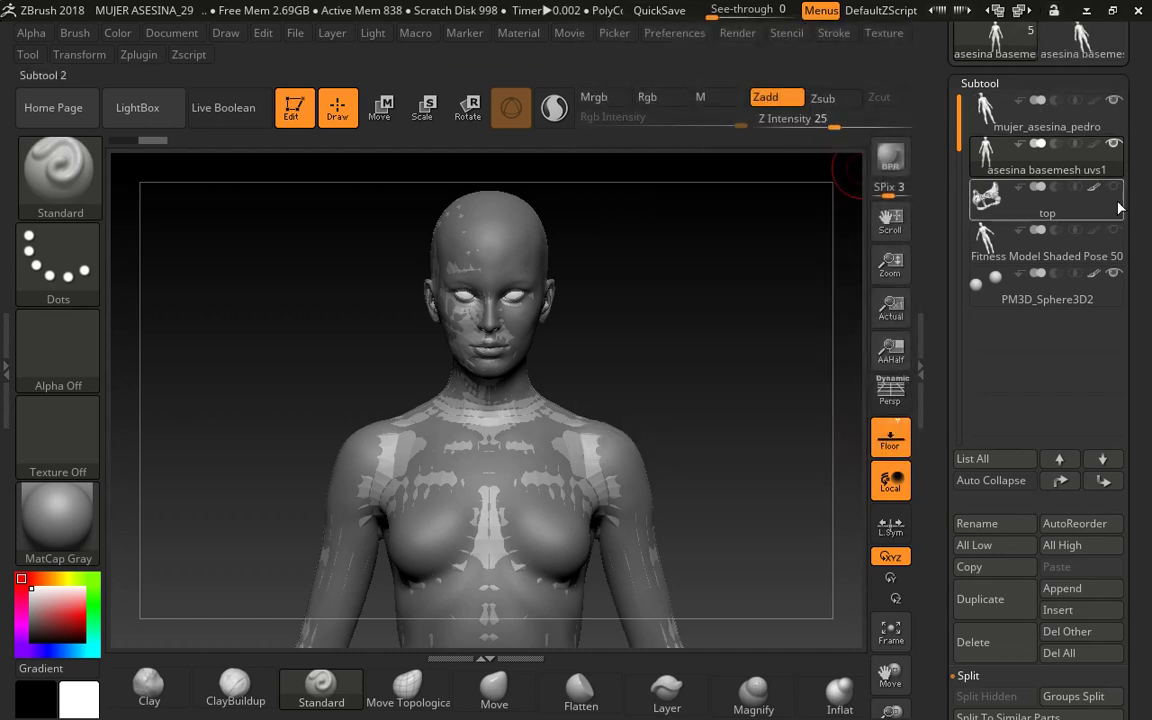
pyautogui.click(1085, 125)
pyautogui.click(1078, 148)
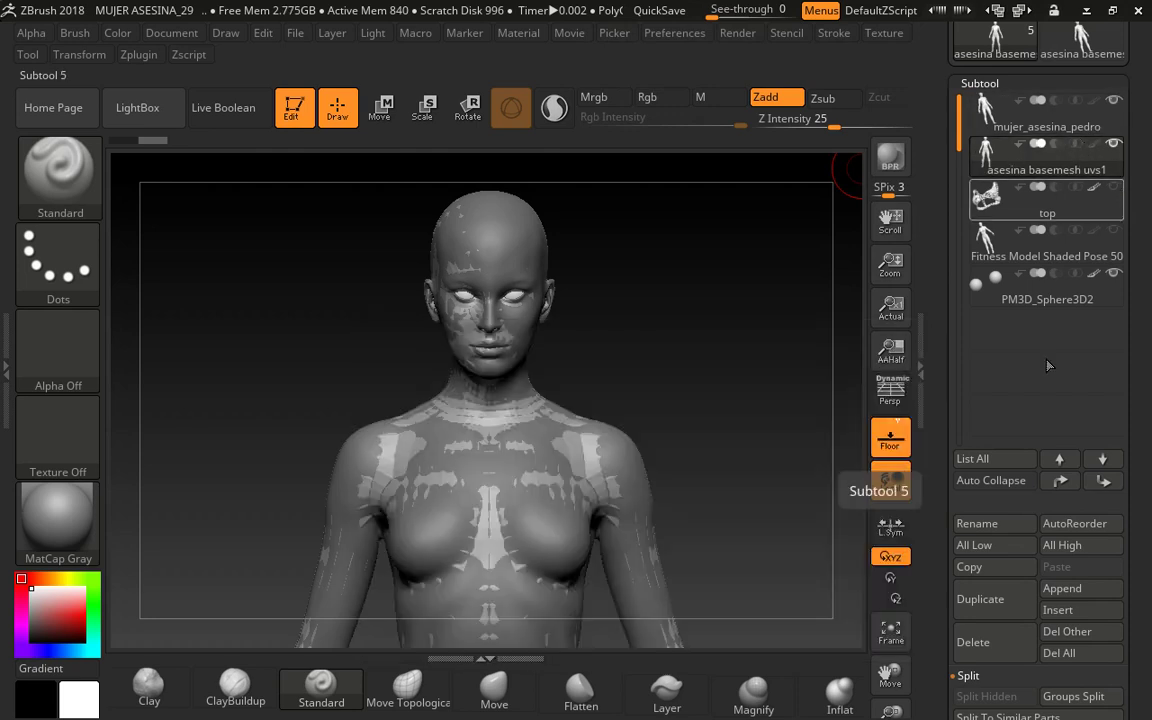
pyautogui.click(1062, 484)
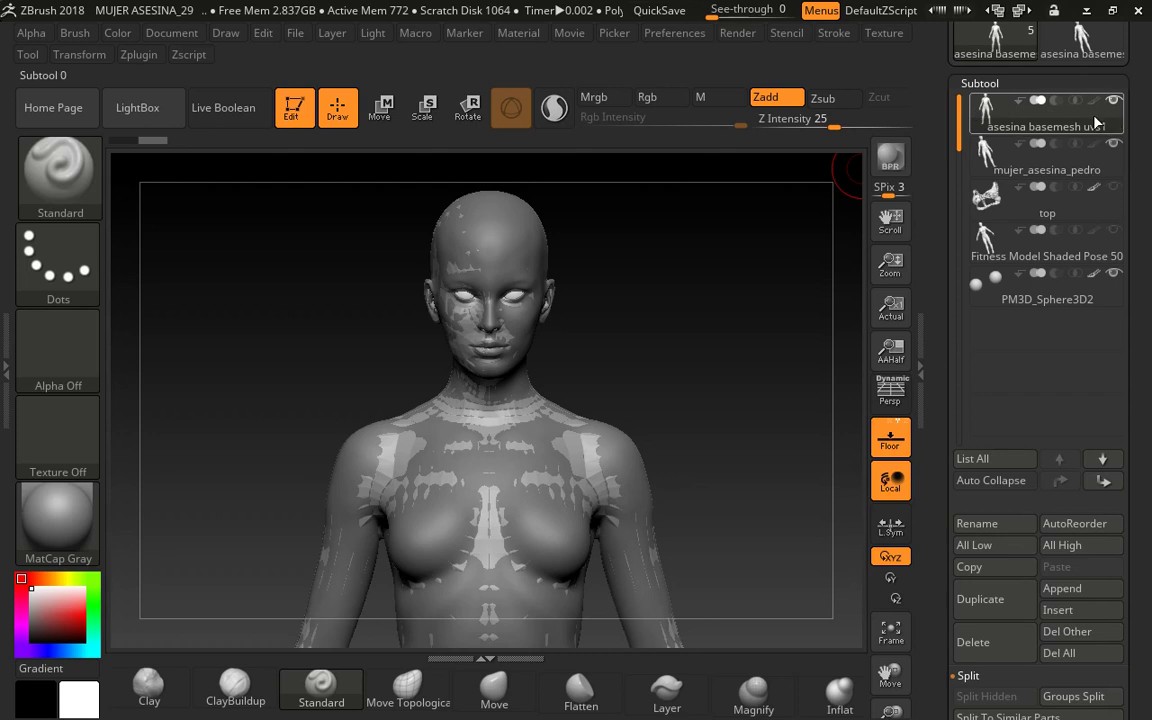
pyautogui.moveTo(1028, 106)
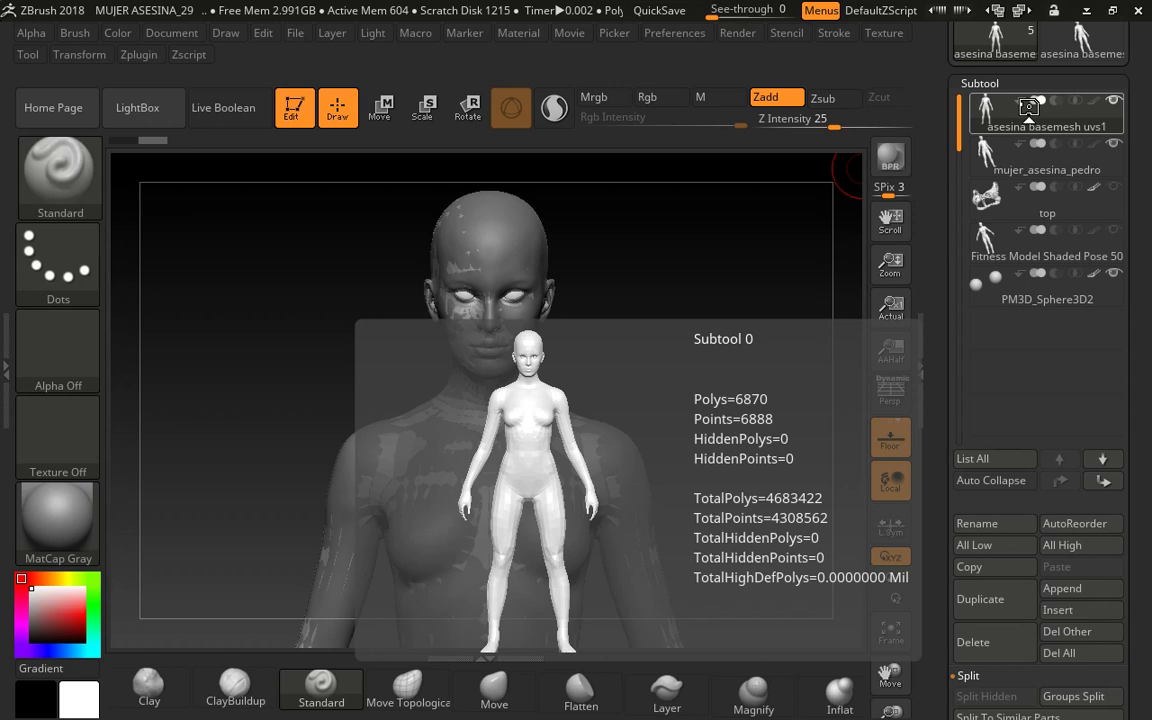
pyautogui.hotkey('ctrl', 's')
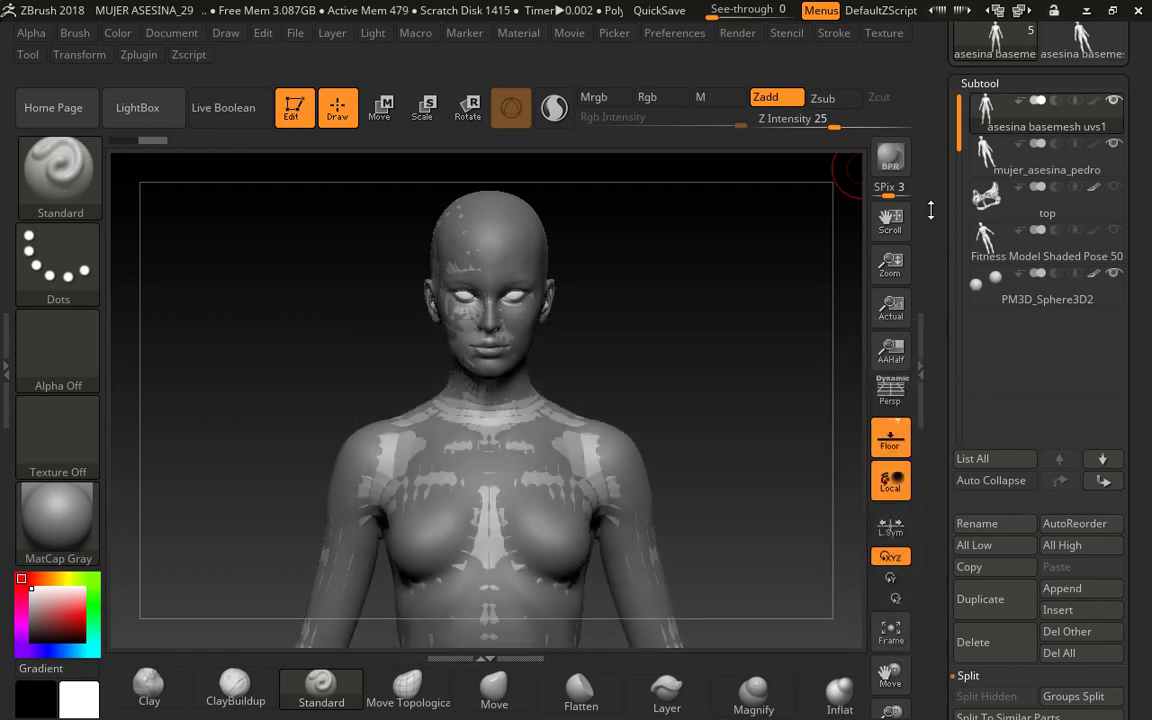
# Step: Examine the base mesh's Geometry settings, including the Divide and DynaMesh options
pyautogui.scroll(-5, 1000, 300)
pyautogui.scroll(-3, 975, 260)
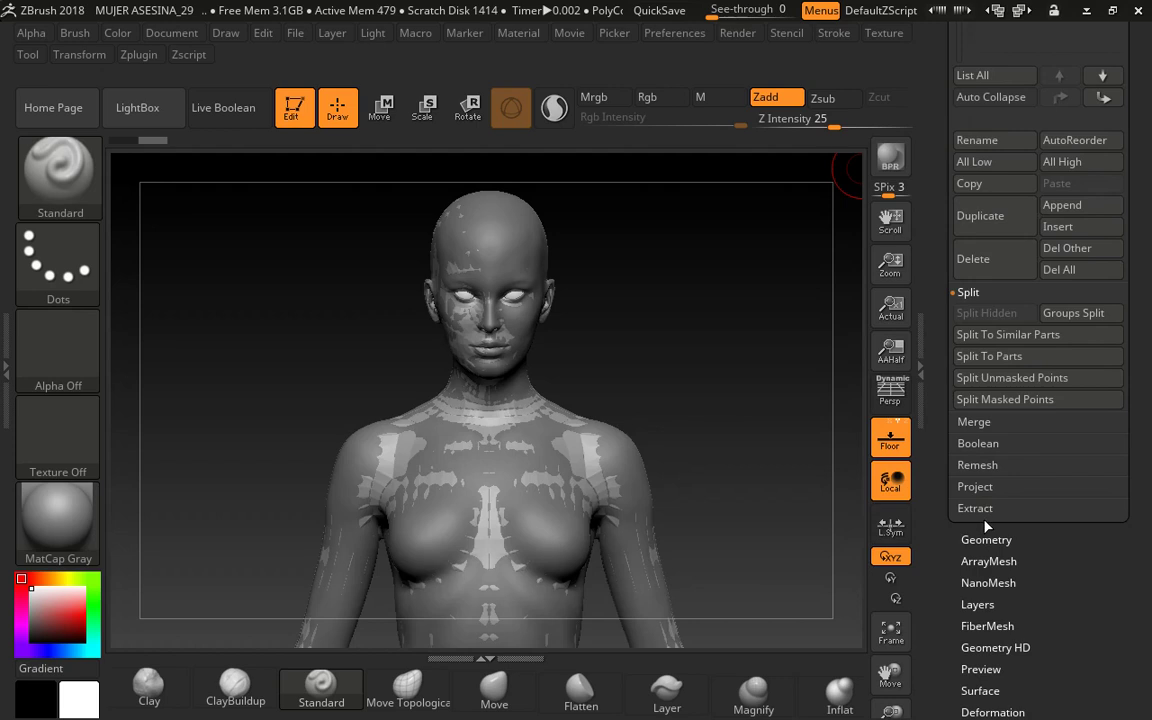
pyautogui.click(967, 537)
pyautogui.scroll(-1, 945, 450)
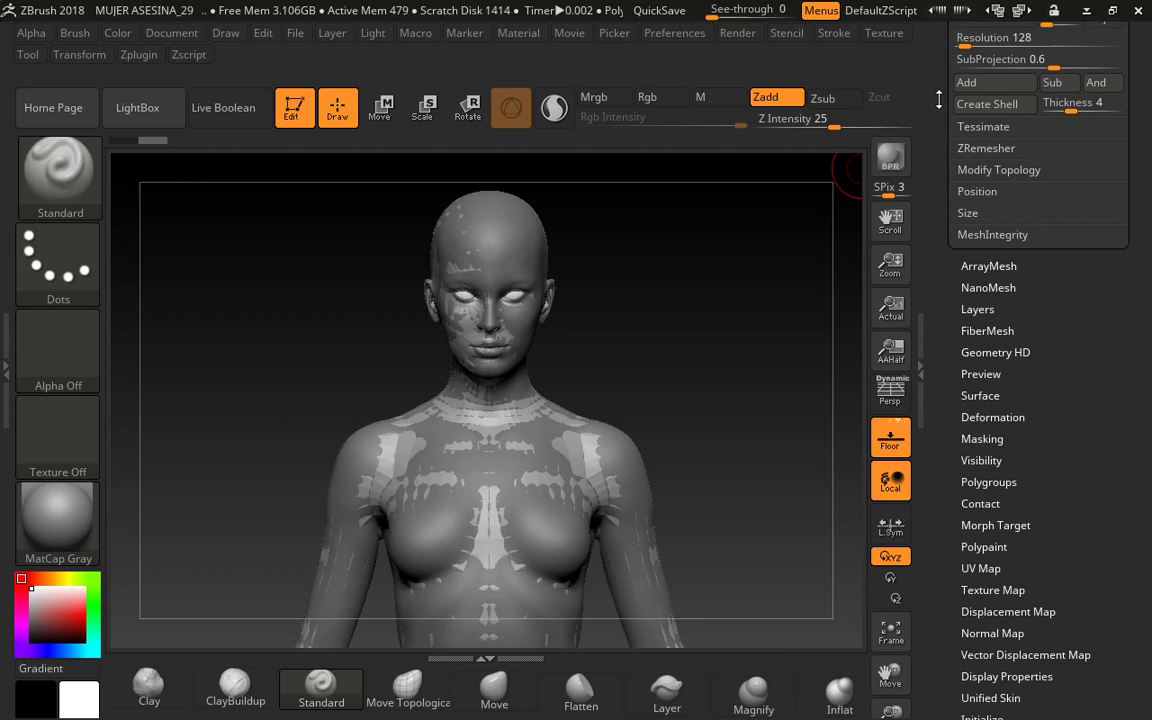
pyautogui.scroll(4, 938, 185)
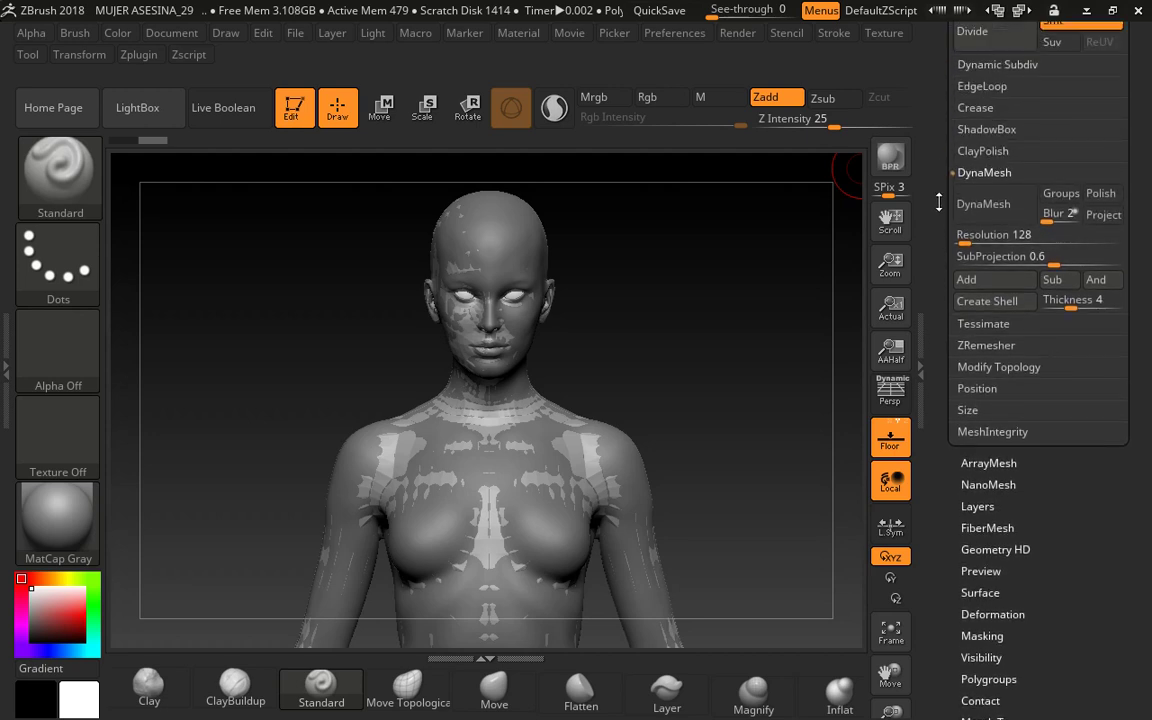
pyautogui.scroll(7, 939, 203)
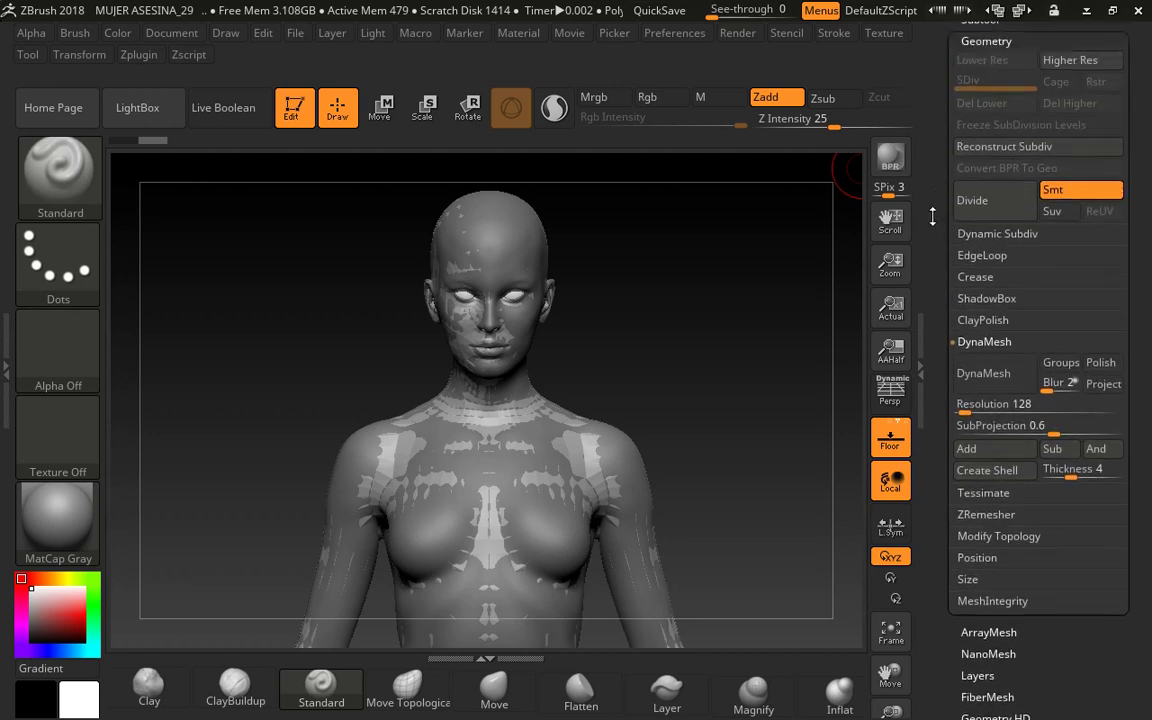
pyautogui.scroll(3, 928, 253)
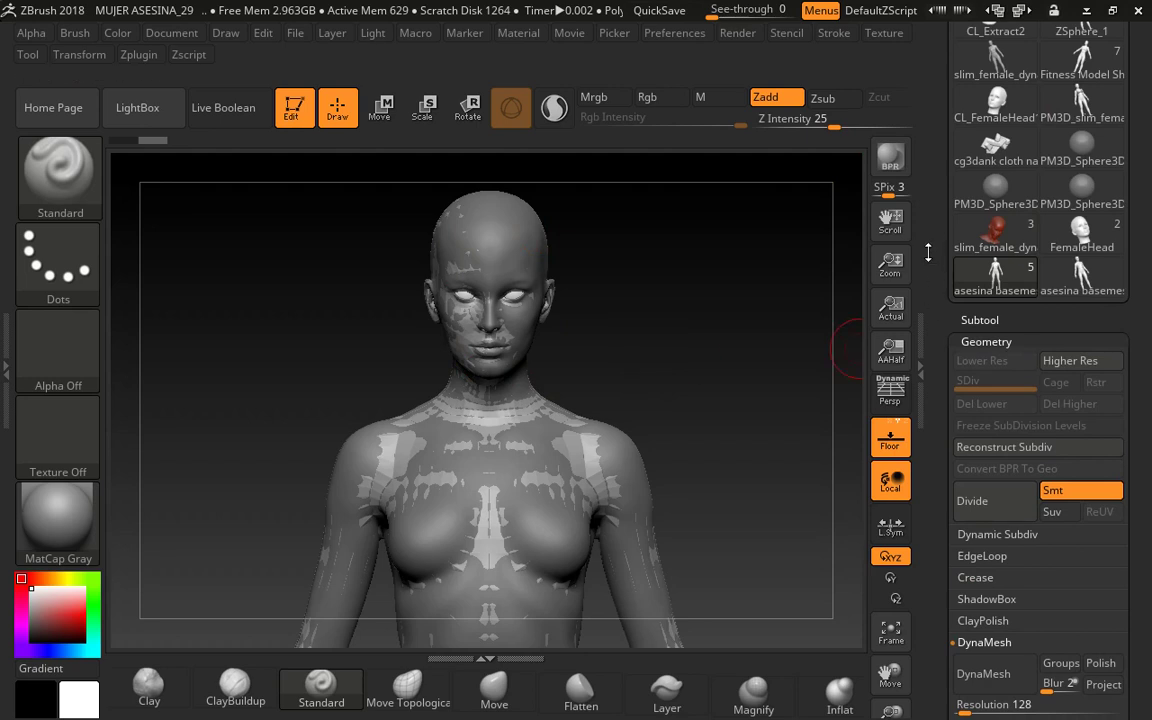
pyautogui.scroll(1, 940, 254)
pyautogui.moveTo(940, 254); pyautogui.dragTo(952, 188)
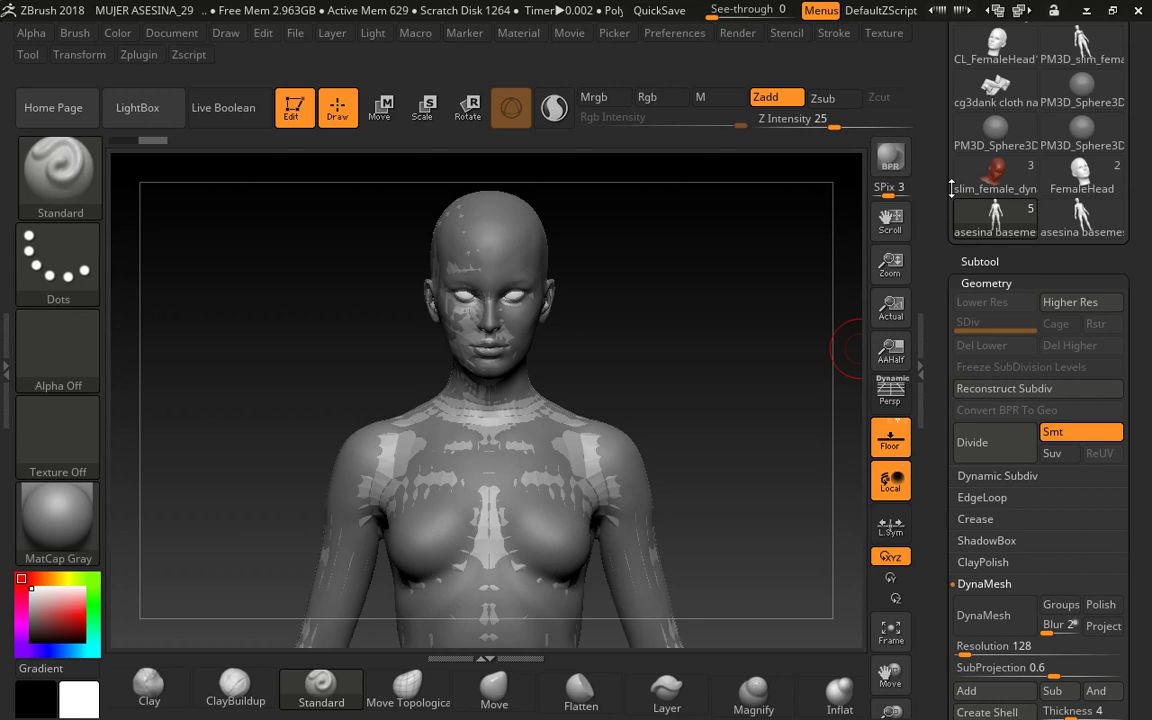
pyautogui.scroll(-2, 951, 188)
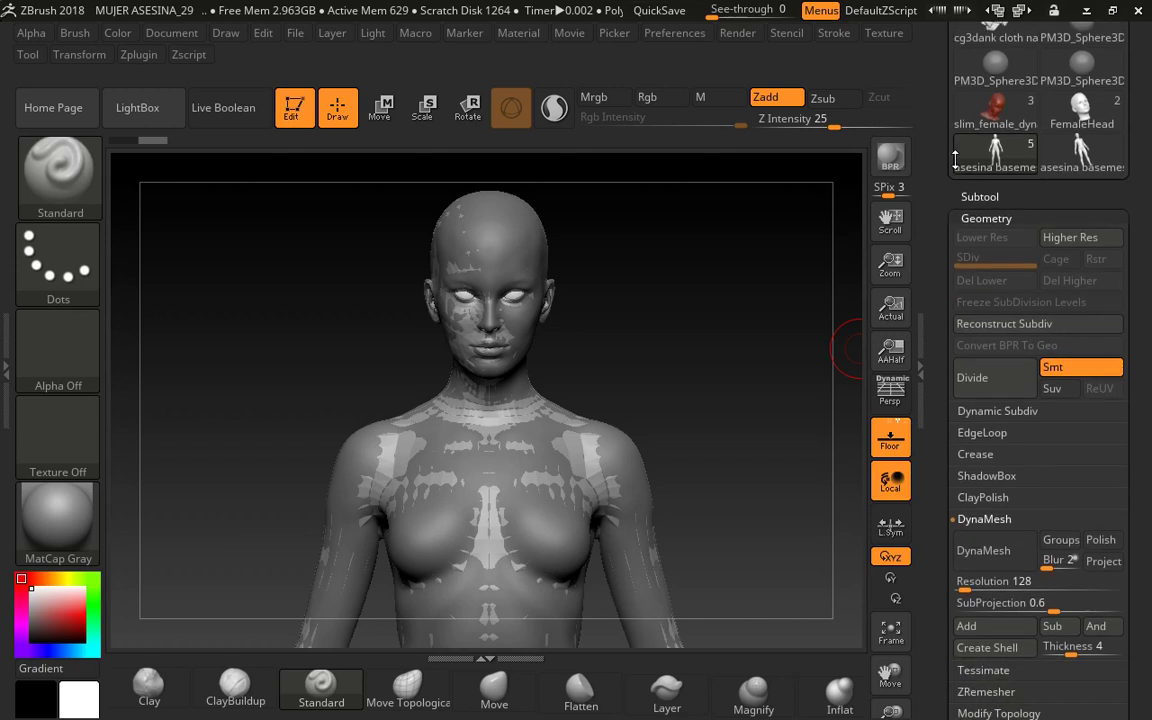
pyautogui.moveTo(956, 162)
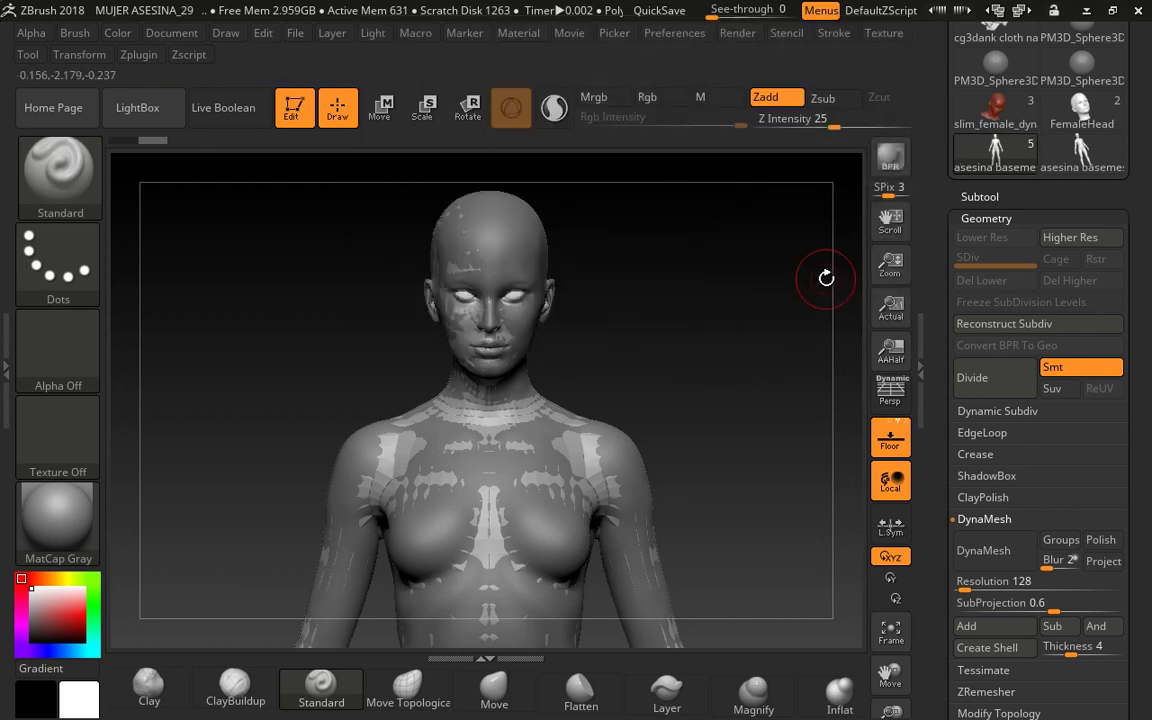
pyautogui.scroll(-2, 944, 263)
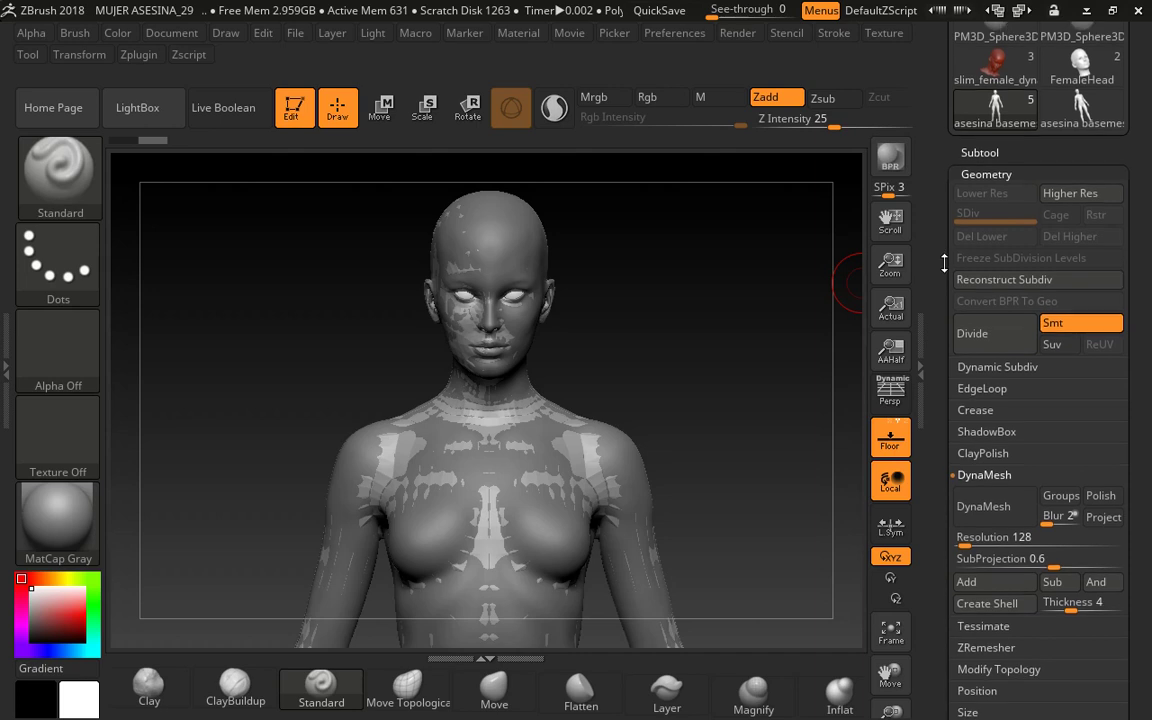
pyautogui.moveTo(944, 263)
pyautogui.mouseDown()
pyautogui.moveTo(948, 186)
pyautogui.moveTo(952, 350)
pyautogui.moveTo(952, 262)
pyautogui.mouseUp()
# Step: Open the Project settings in the Subtool section with the asesina basemesh uvs1 subtool active
pyautogui.click(980, 152)
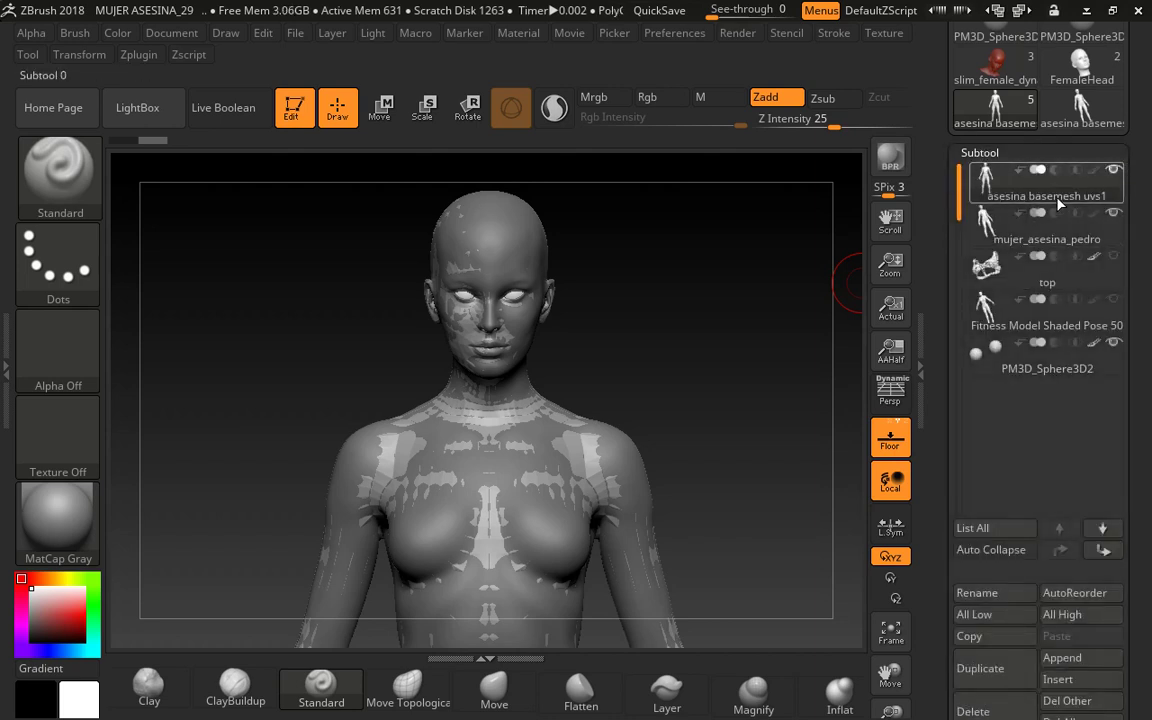
pyautogui.moveTo(1058, 203)
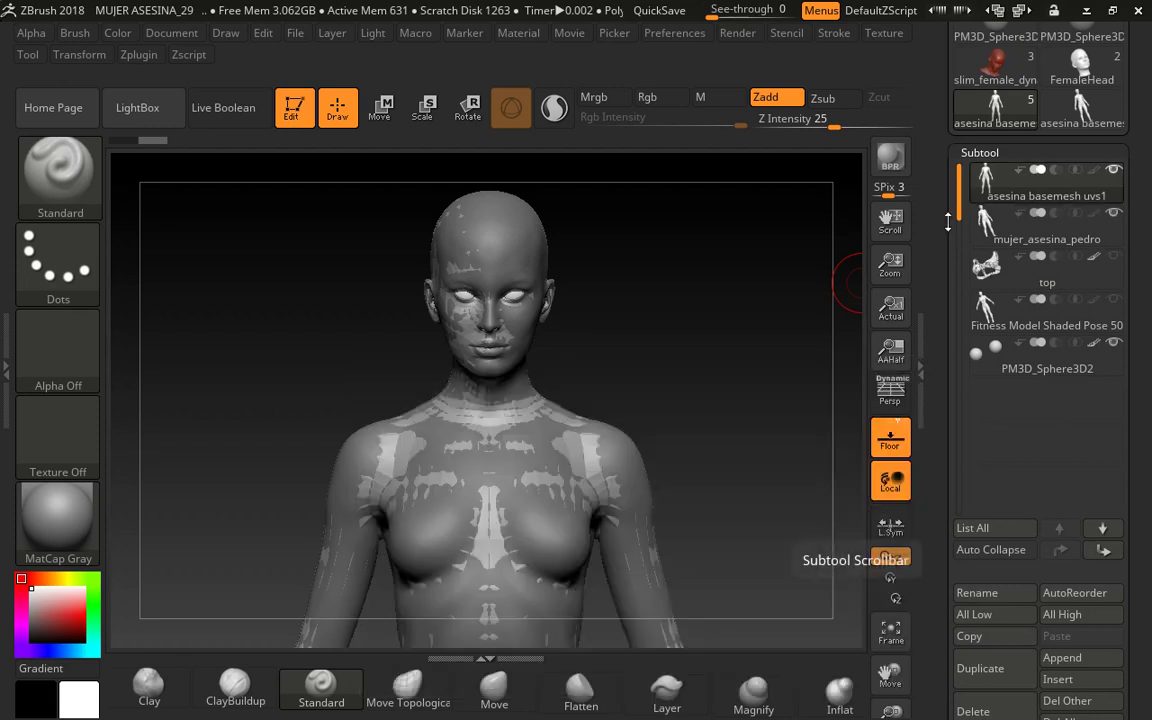
pyautogui.moveTo(932, 365); pyautogui.dragTo(836, 78)
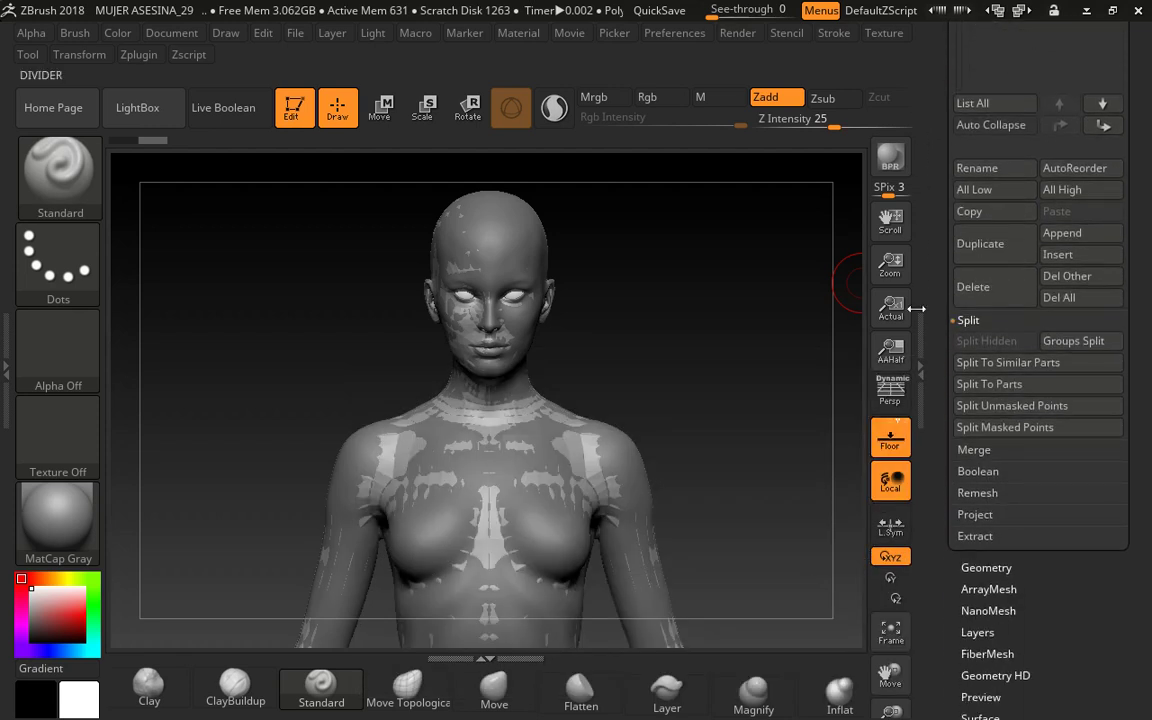
pyautogui.click(987, 566)
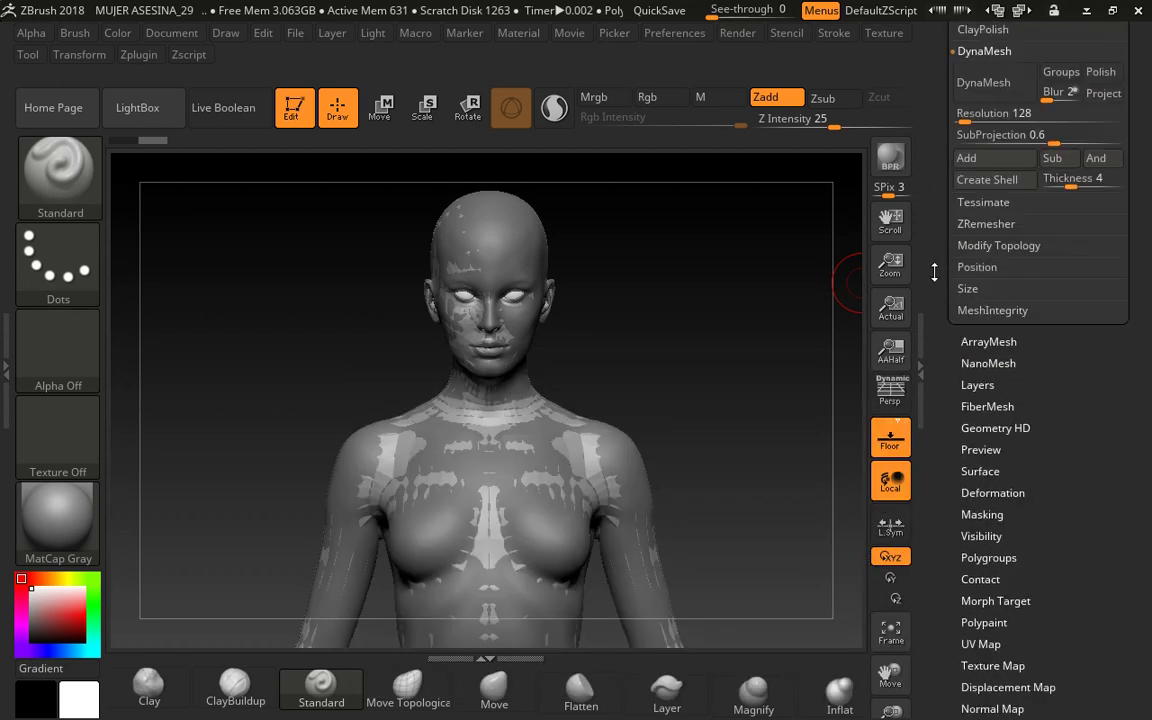
pyautogui.moveTo(940, 100); pyautogui.dragTo(912, 166)
pyautogui.click(980, 326)
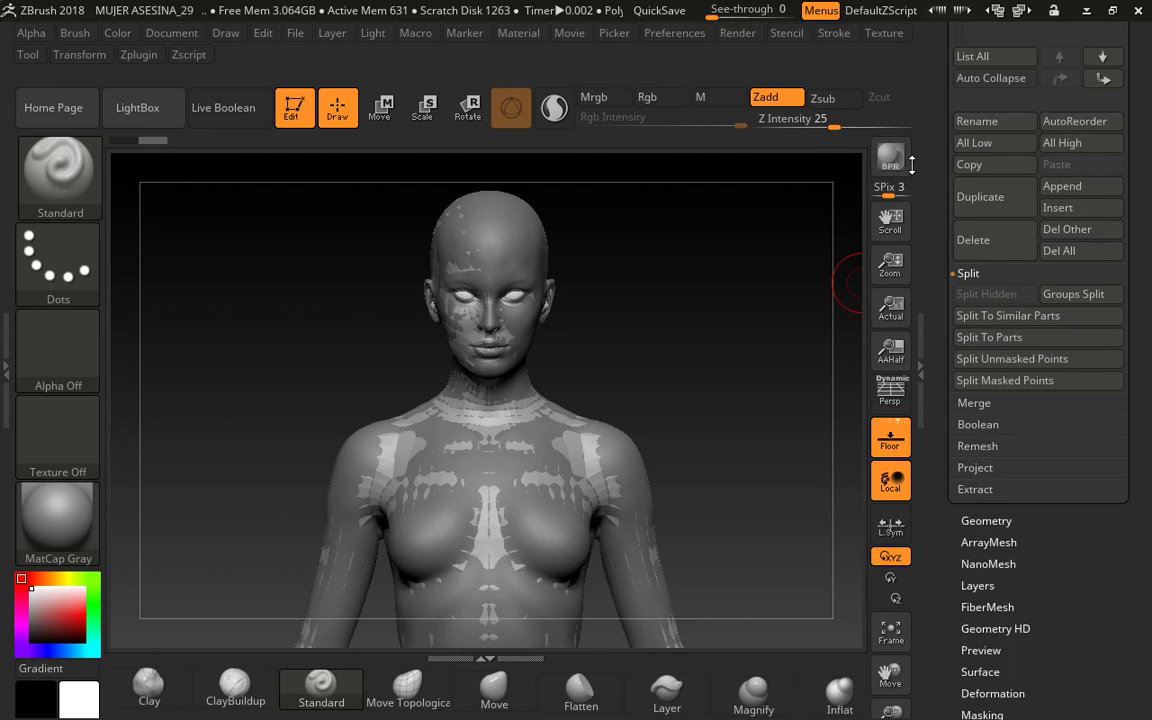
pyautogui.click(975, 467)
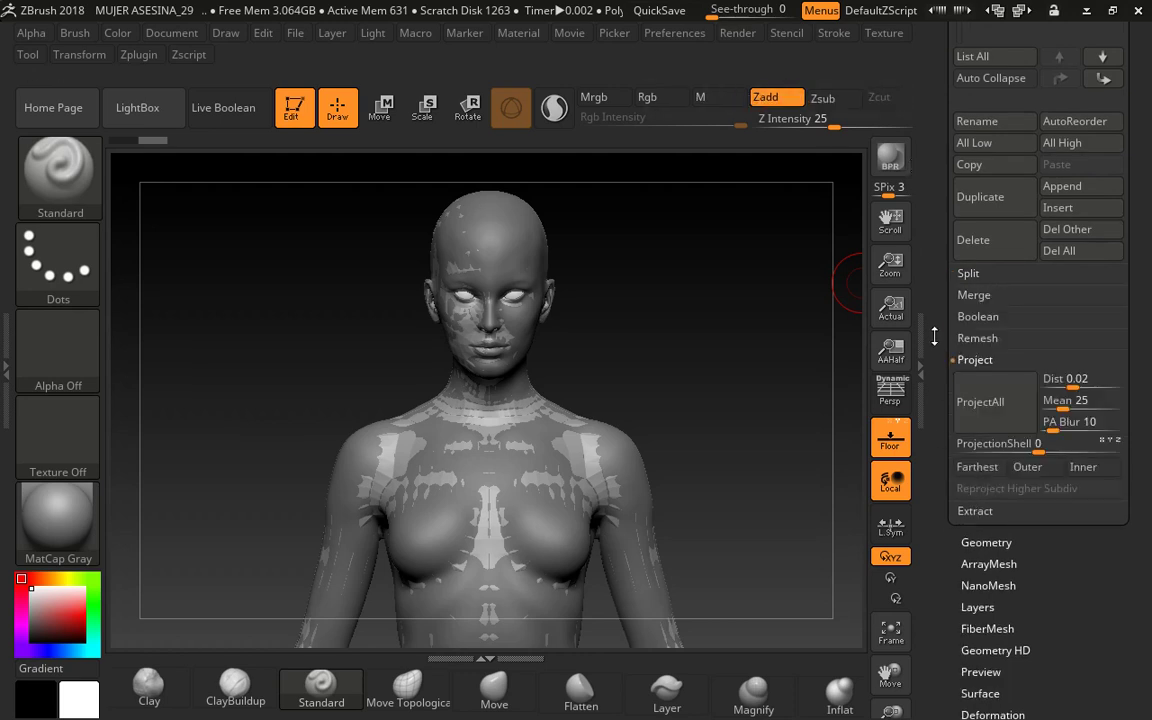
pyautogui.moveTo(935, 336); pyautogui.dragTo(935, 295)
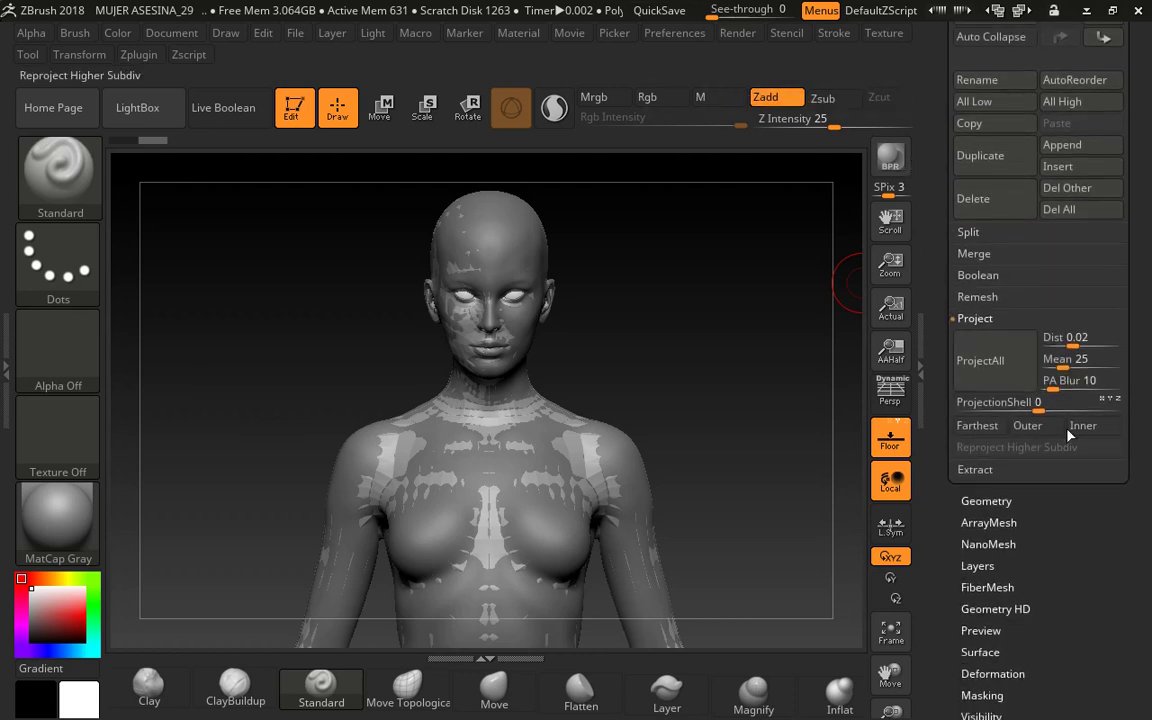
pyautogui.click(1003, 358)
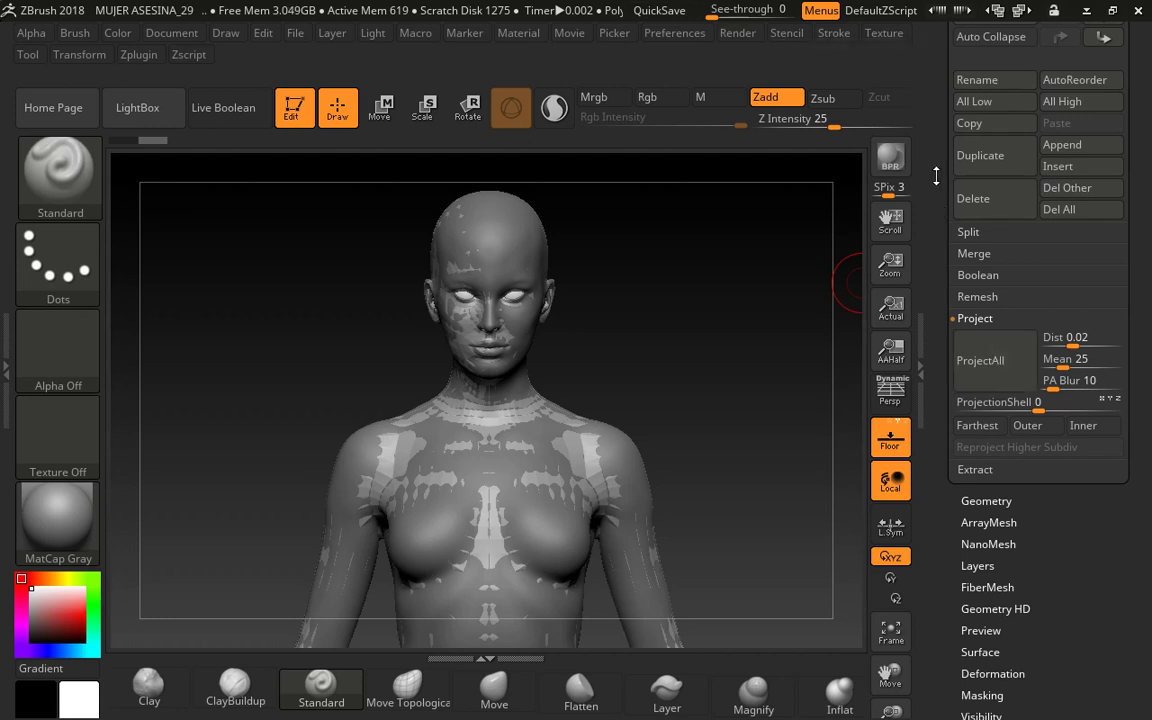
# Step: Subdivide the base mesh once and run ProjectAll from the visible sculpted body, declining the polypaint projection
pyautogui.scroll(5, 936, 328)
pyautogui.scroll(10, 936, 328)
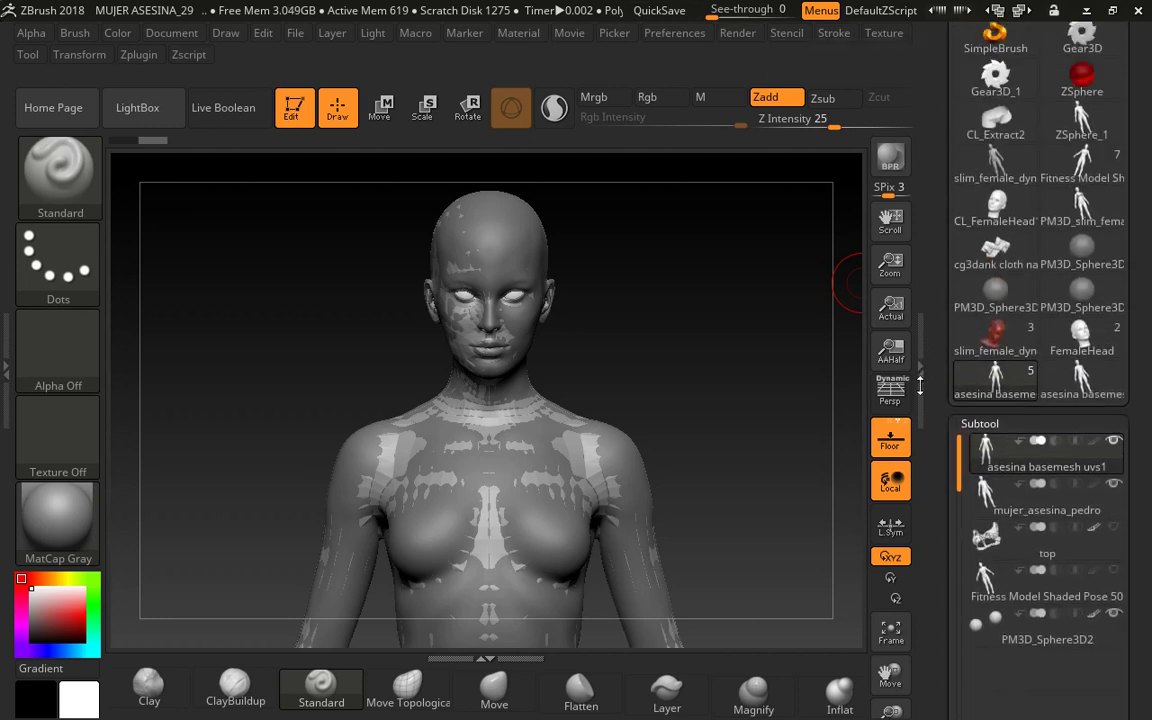
pyautogui.scroll(-8, 920, 340)
pyautogui.scroll(-8, 898, 350)
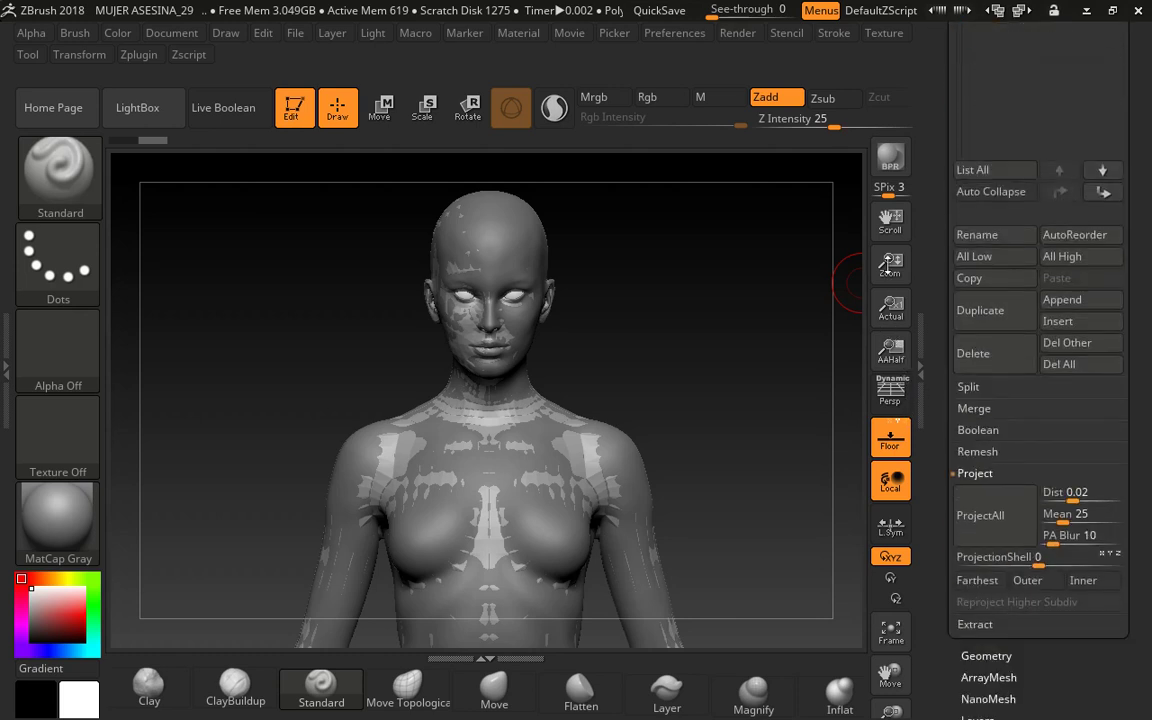
pyautogui.scroll(-1, 879, 210)
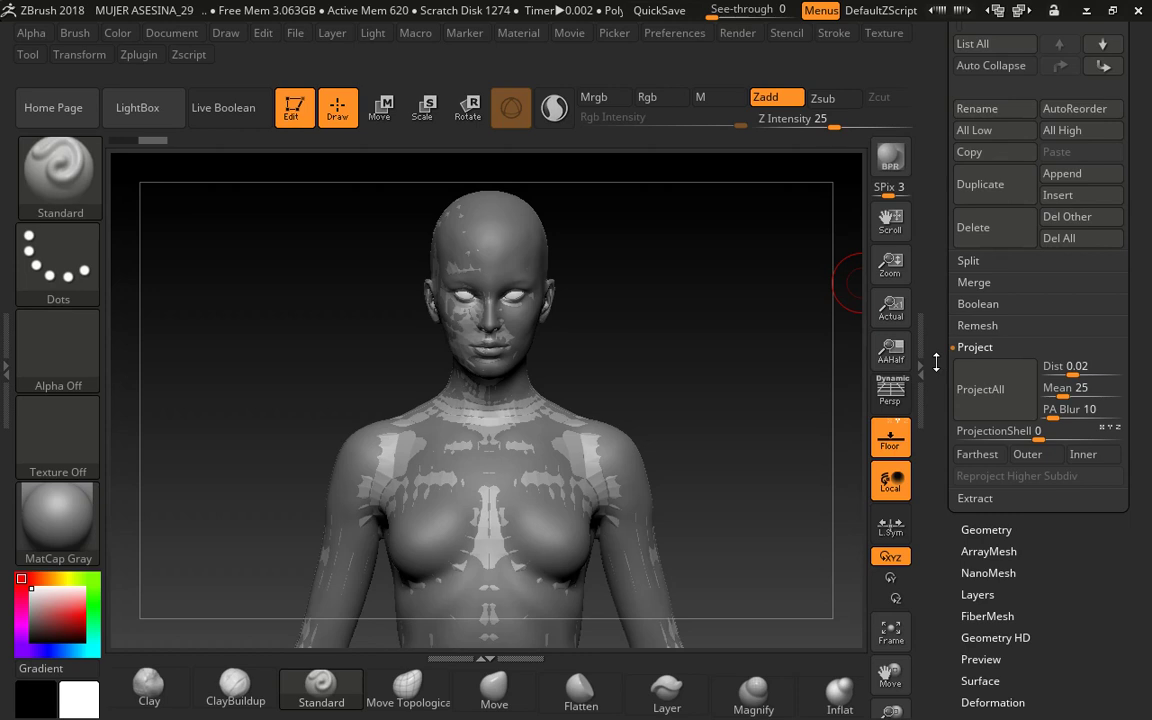
pyautogui.hotkey('ctrl', 'd')
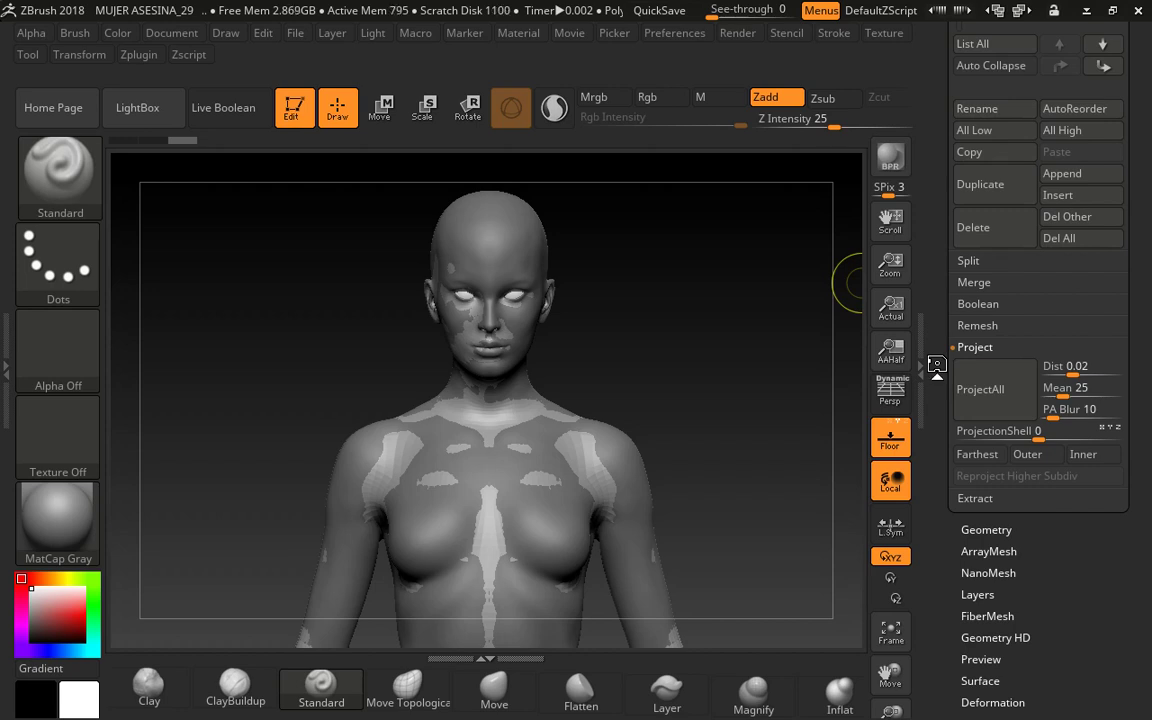
pyautogui.click(997, 391)
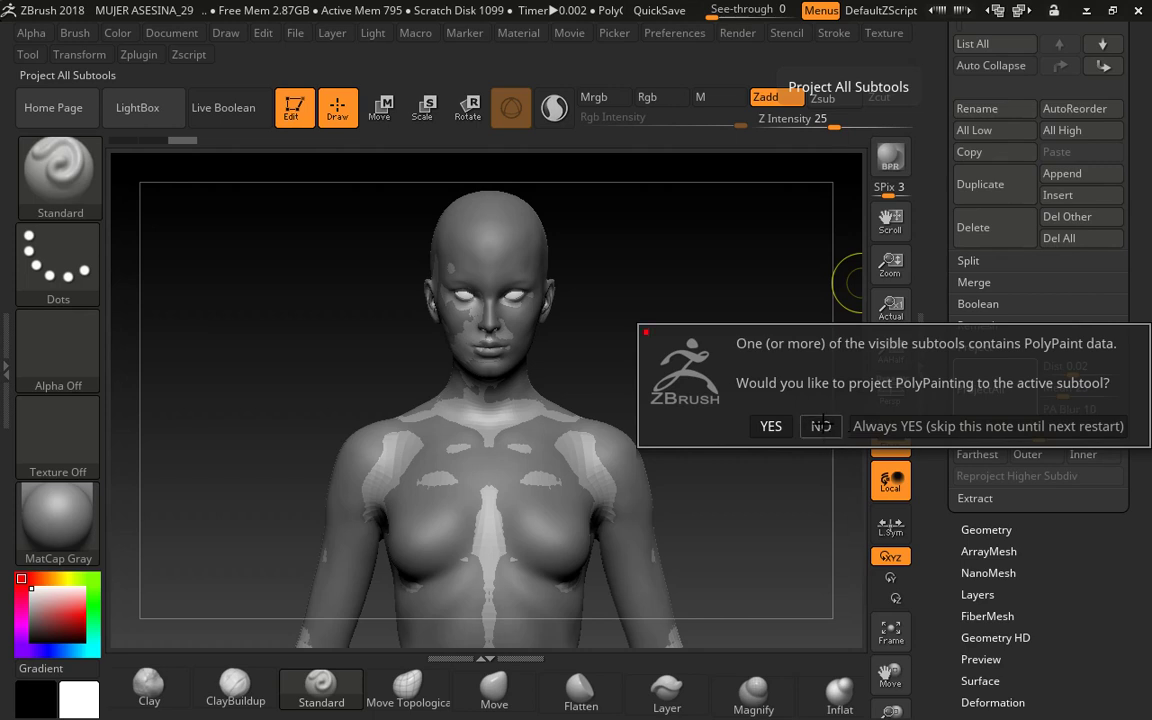
pyautogui.click(822, 428)
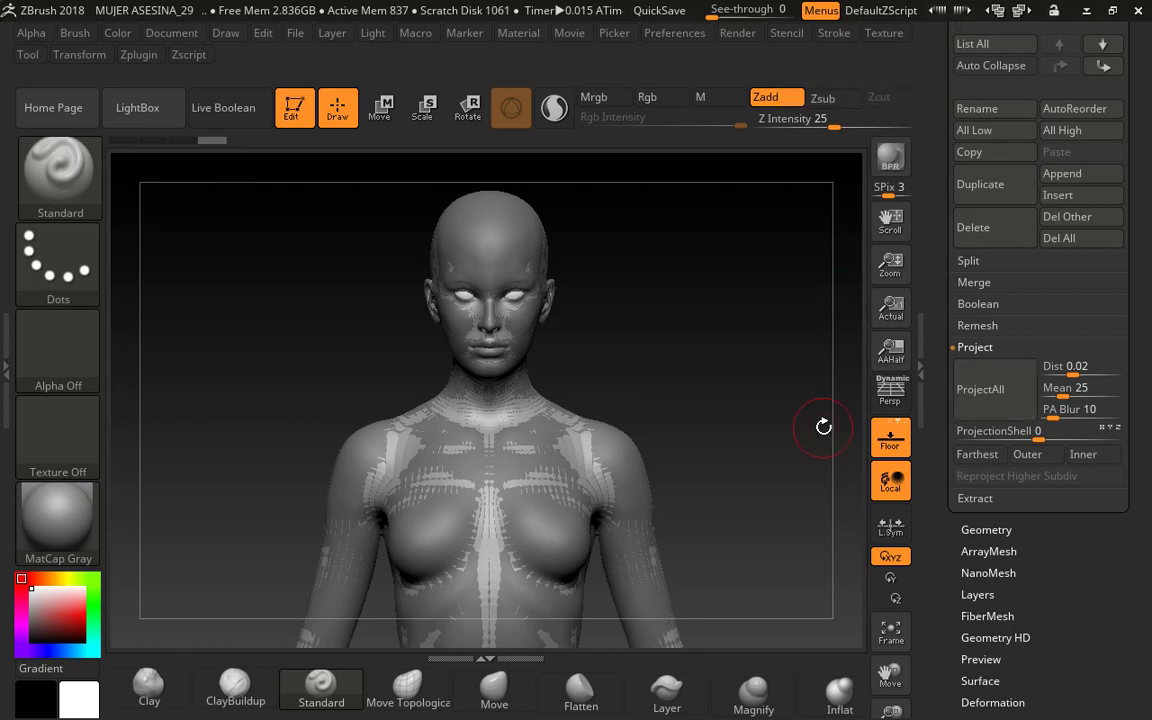
# Step: Subdivide the base mesh a second time and reproject the sculpted detail with ProjectAll, without polypaint
pyautogui.click(1004, 408)
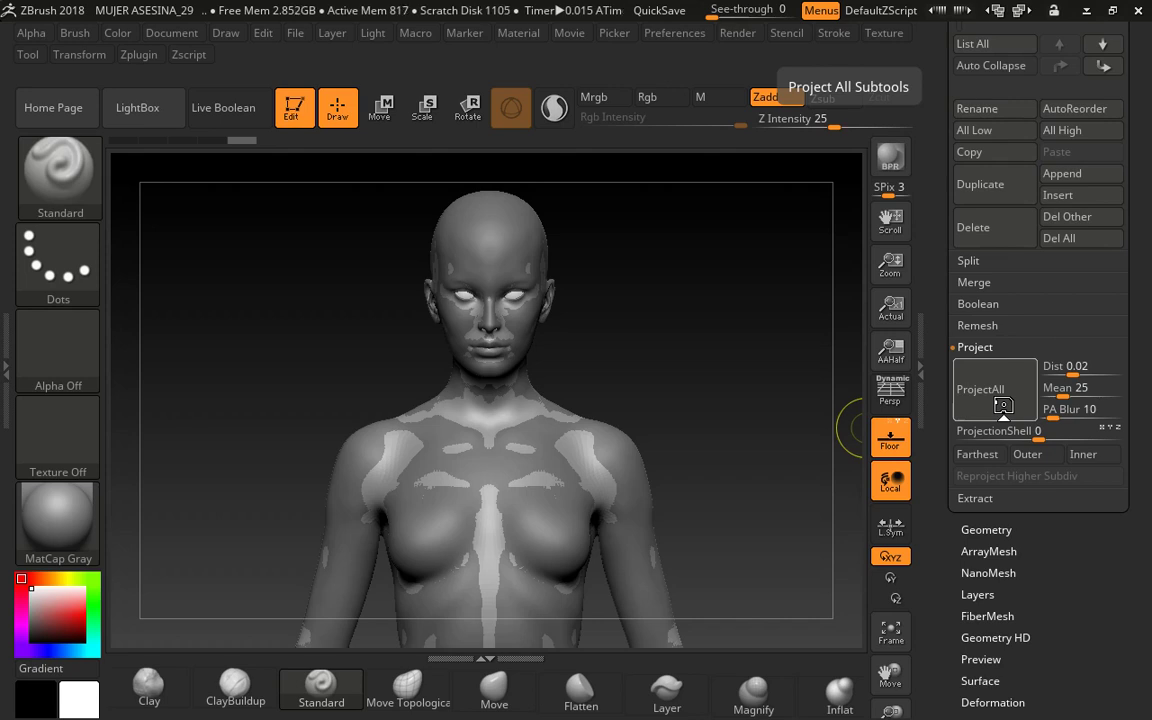
pyautogui.click(1000, 402)
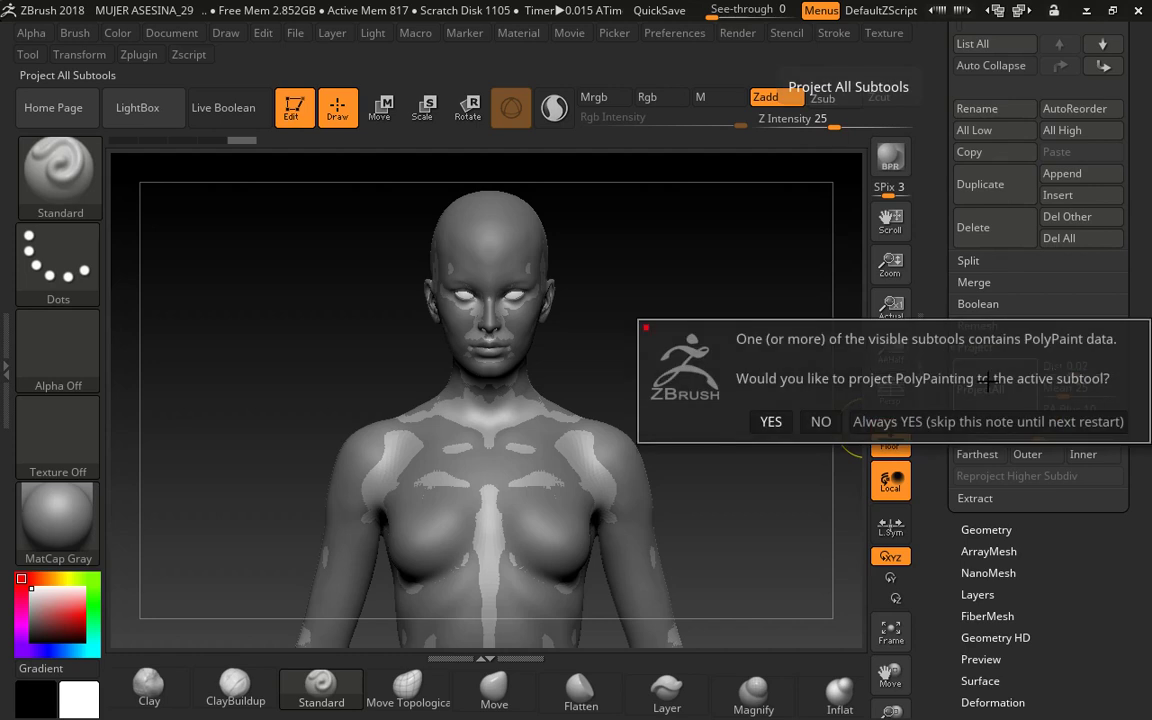
pyautogui.click(819, 421)
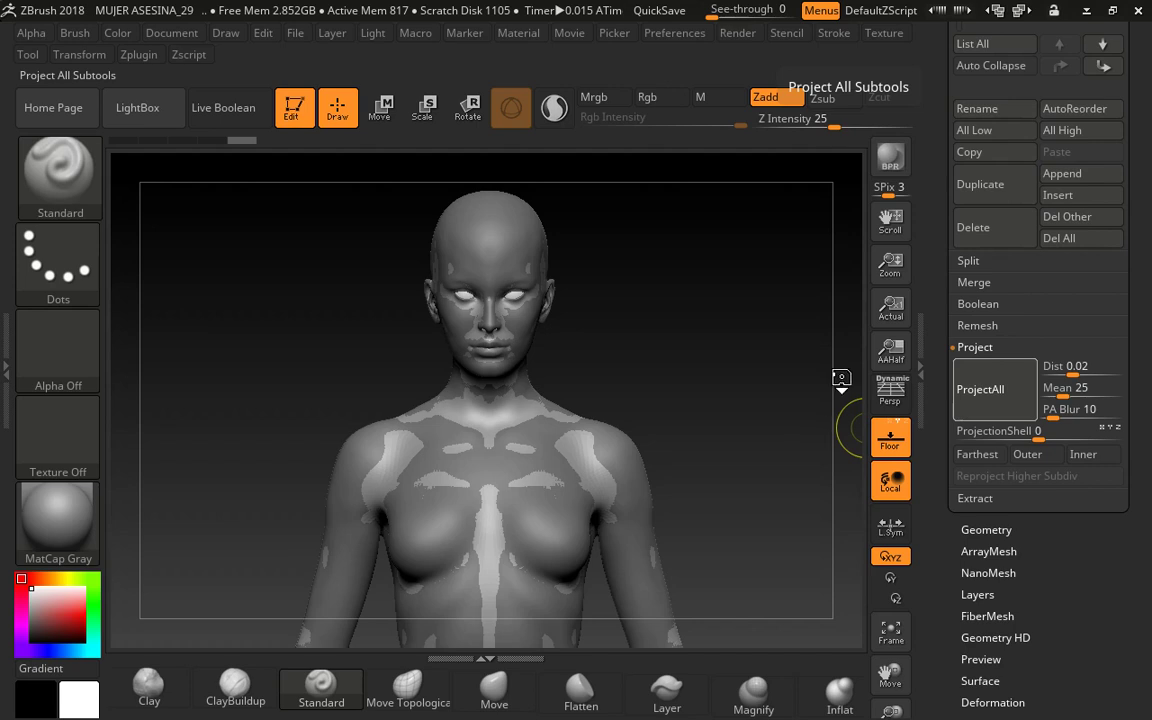
# Step: Check the asesina basemesh uvs1 subtool's polygon count and subdivide it a third time
pyautogui.moveTo(940, 143); pyautogui.dragTo(945, 303)
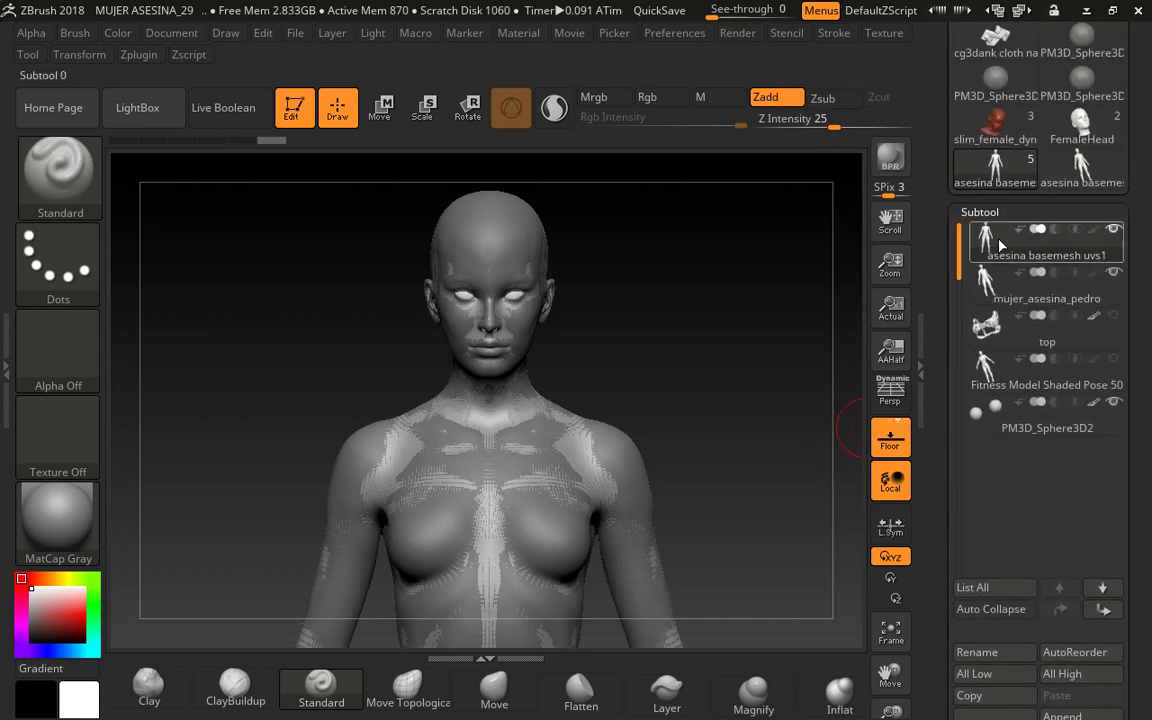
pyautogui.moveTo(1000, 245)
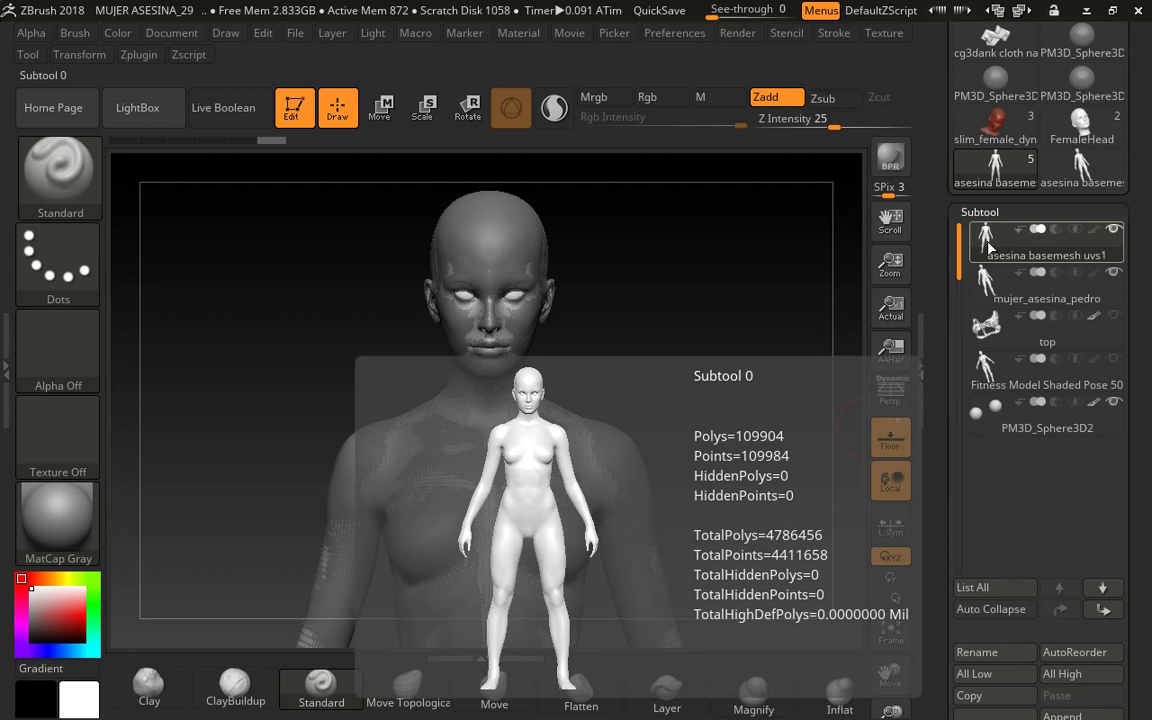
pyautogui.moveTo(940, 343); pyautogui.dragTo(935, 170)
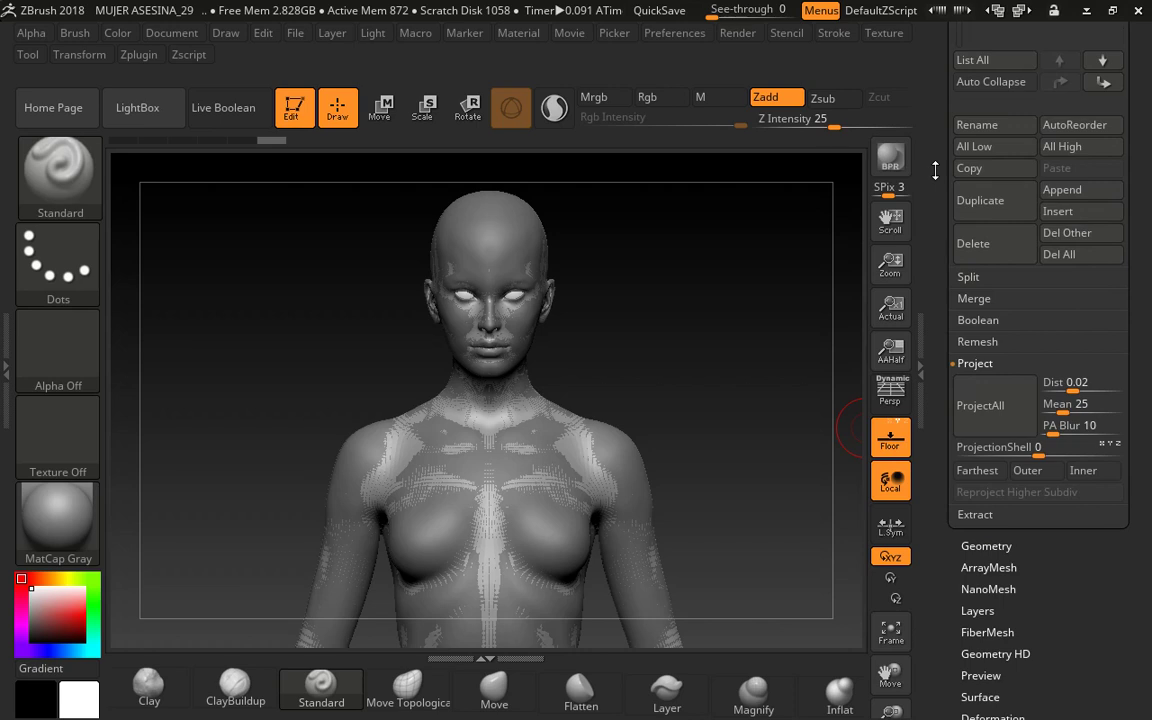
pyautogui.press('shift')
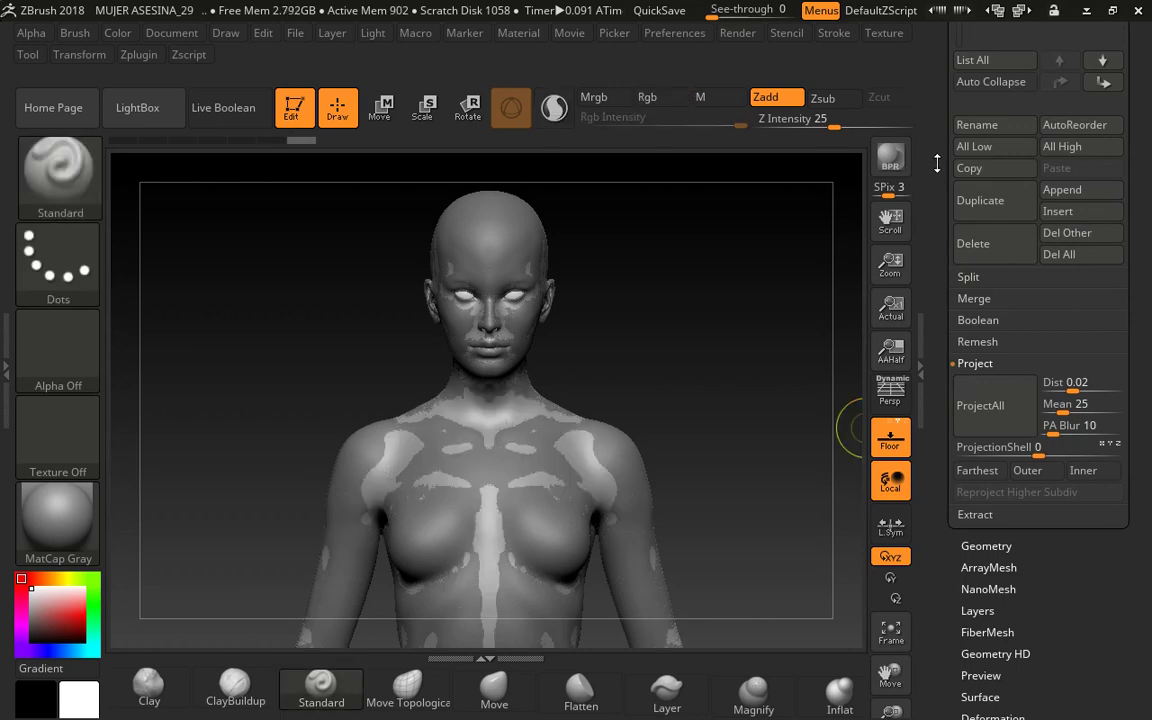
# Step: Recheck the subdivided base mesh in the subtool list and project the sculpted detail onto it with ProjectAll, excluding polypaint
pyautogui.scroll(10, 985, 220)
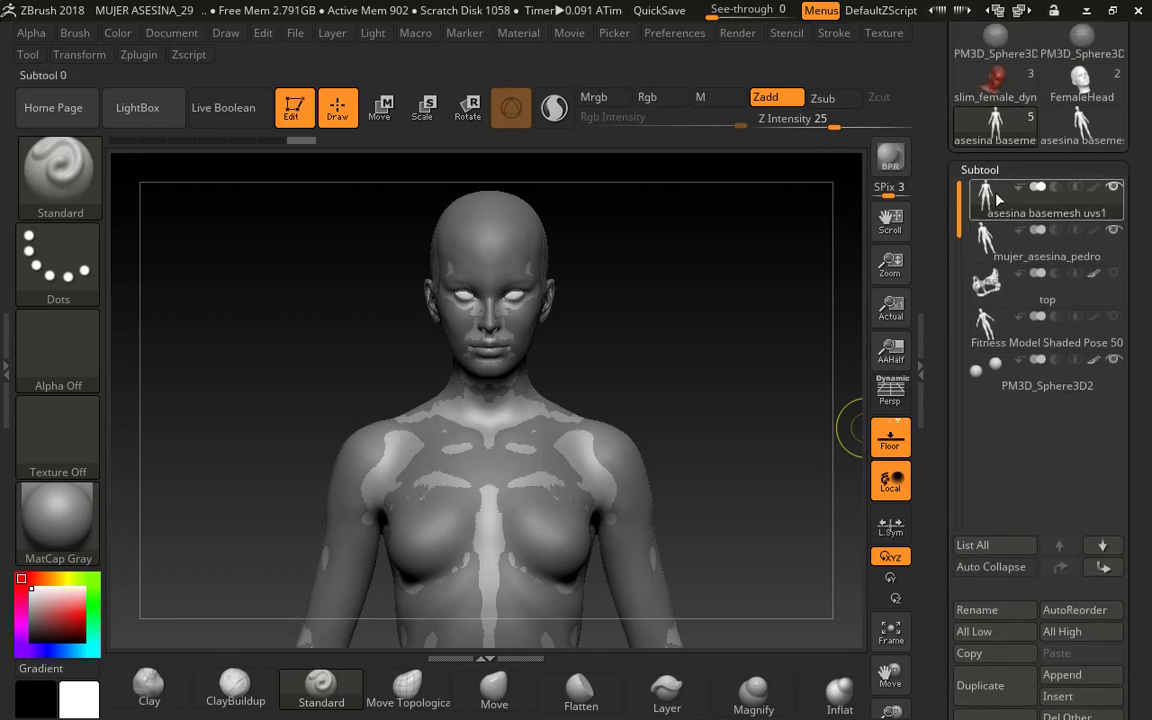
pyautogui.moveTo(997, 199)
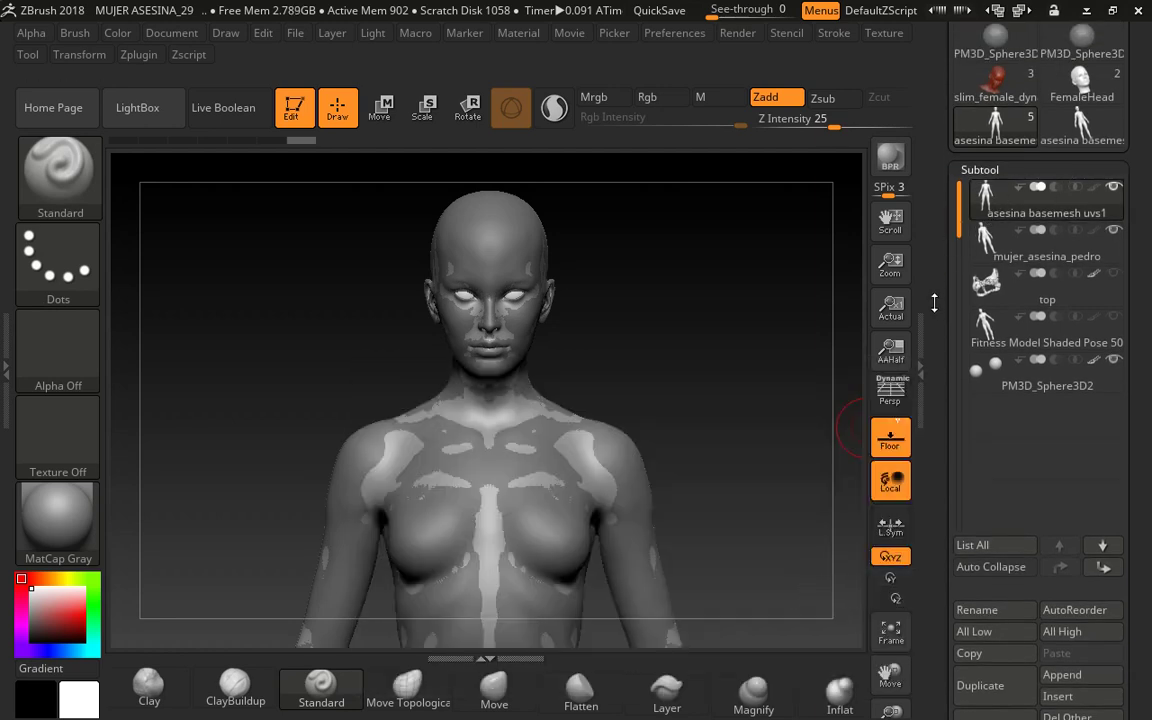
pyautogui.scroll(-10, 960, 190)
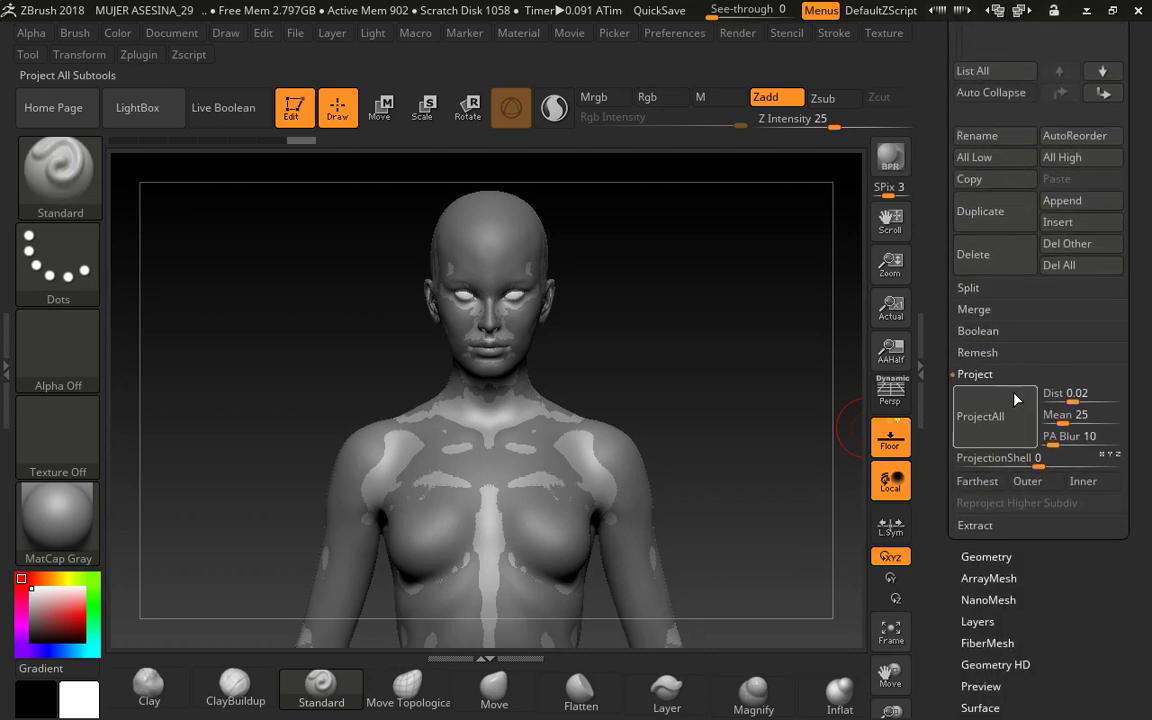
pyautogui.click(975, 418)
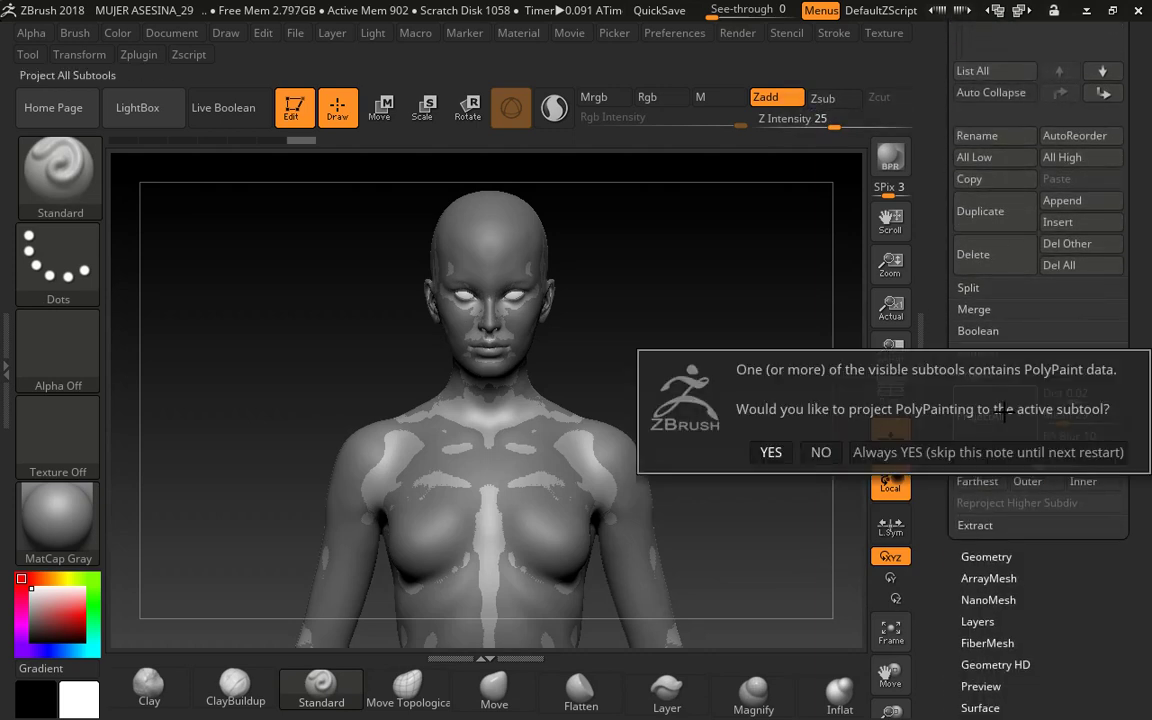
pyautogui.click(821, 452)
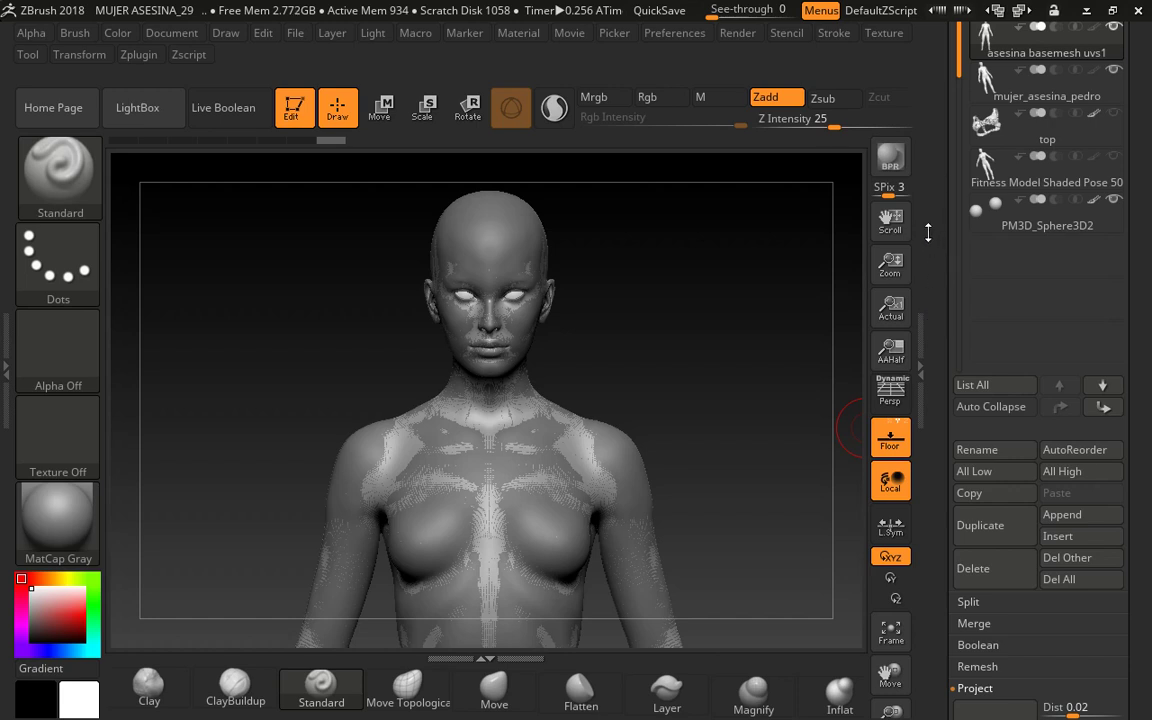
# Step: Subdivide the asesina basemesh uvs1 subtool a fourth time and check its polygon count in the subtool list
pyautogui.scroll(3, 940, 238)
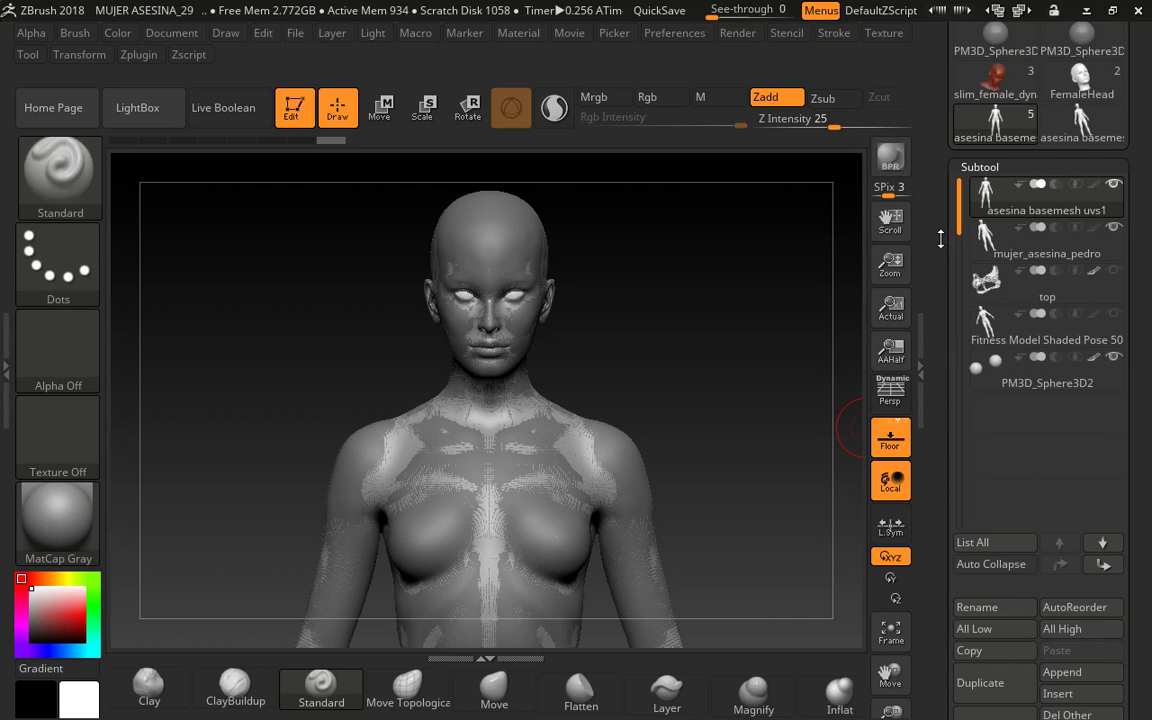
pyautogui.moveTo(940, 238); pyautogui.dragTo(940, 168)
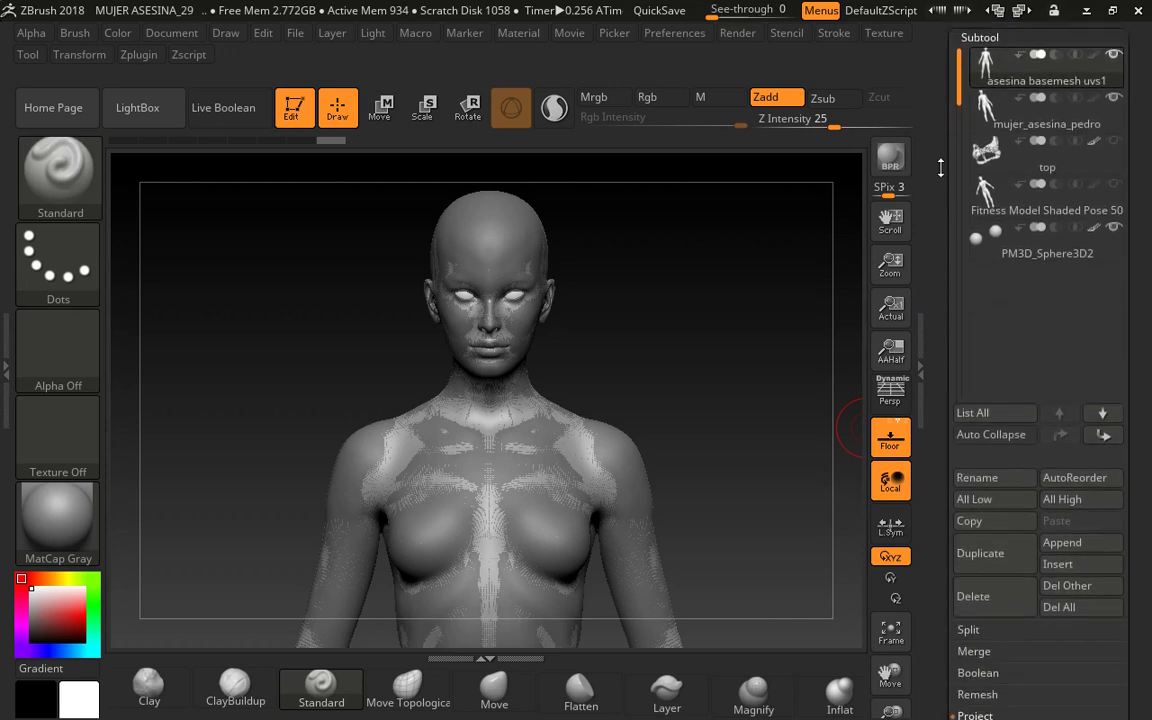
pyautogui.scroll(-2, 940, 168)
pyautogui.scroll(-3, 948, 149)
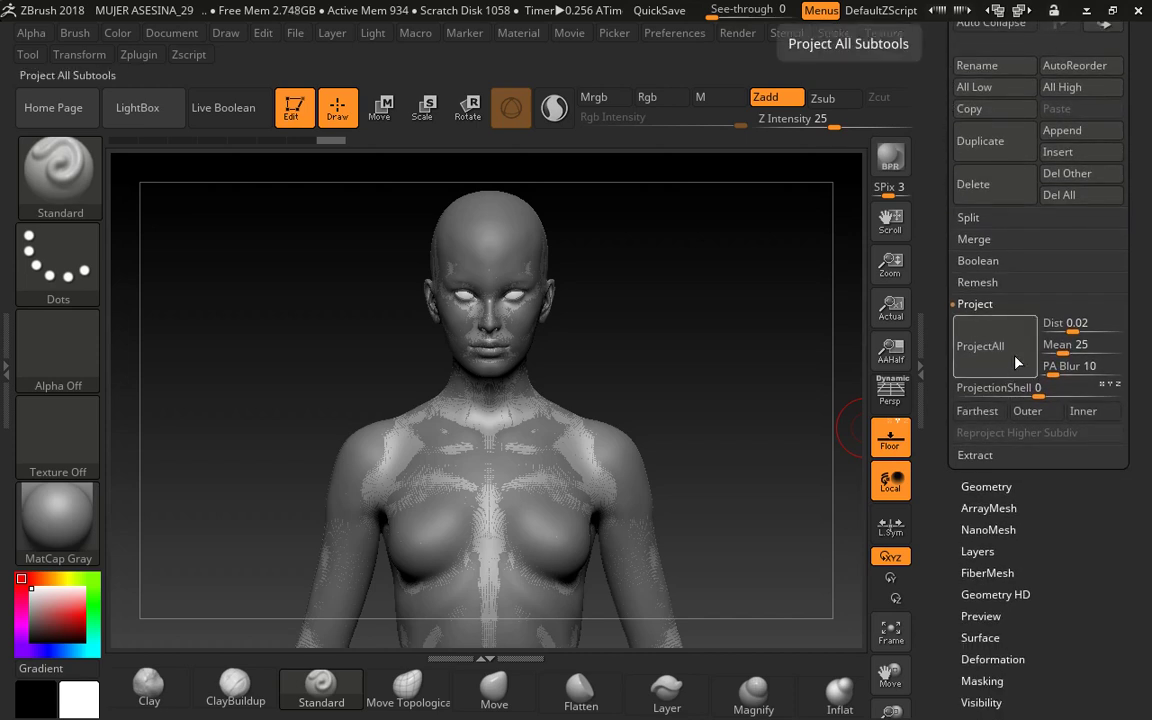
pyautogui.scroll(5, 937, 374)
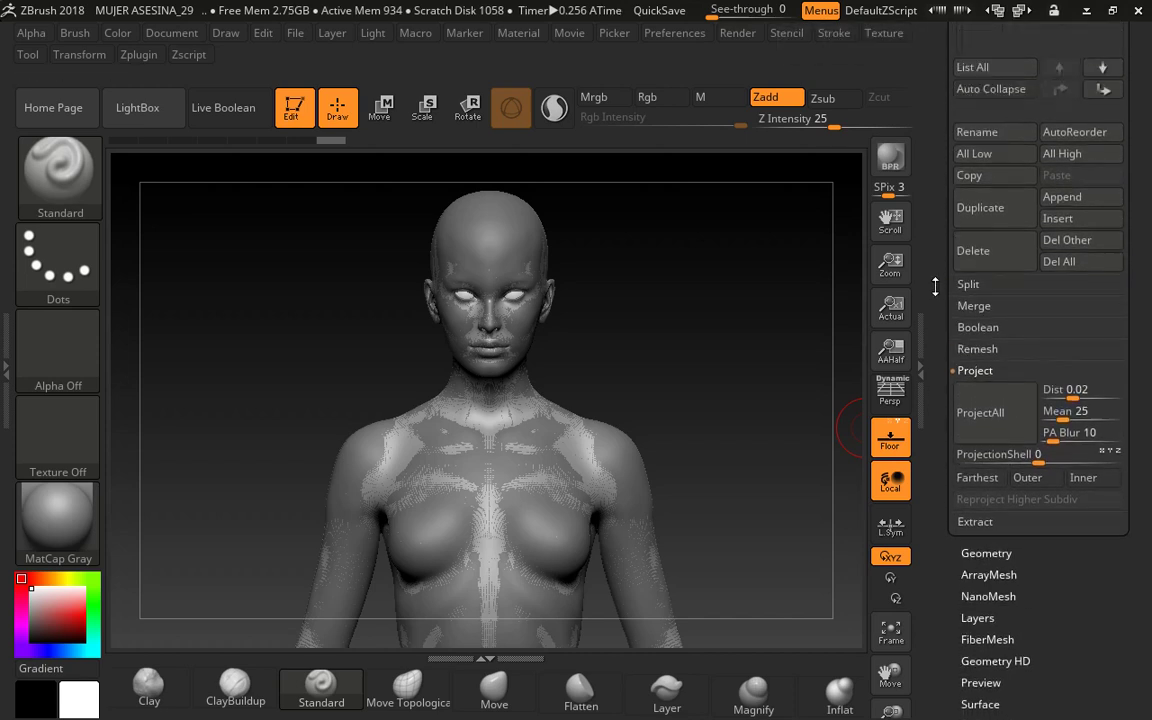
pyautogui.scroll(2, 937, 374)
pyautogui.moveTo(993, 263)
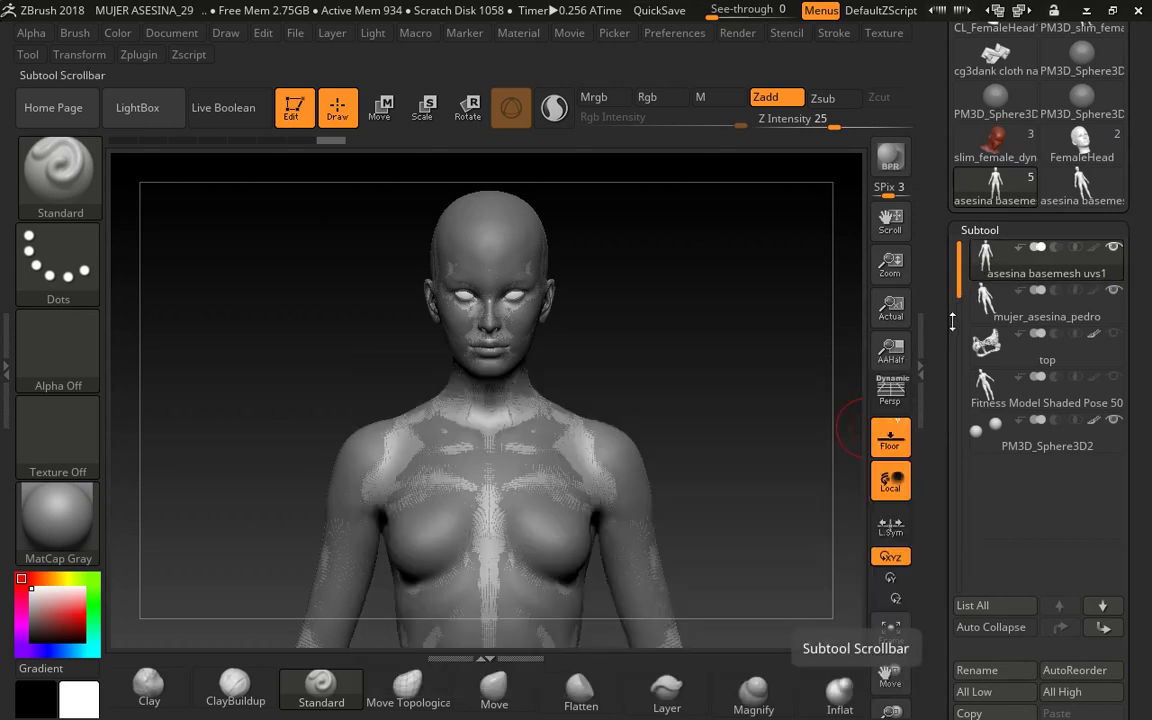
pyautogui.scroll(-4, 944, 206)
pyautogui.scroll(-2, 944, 206)
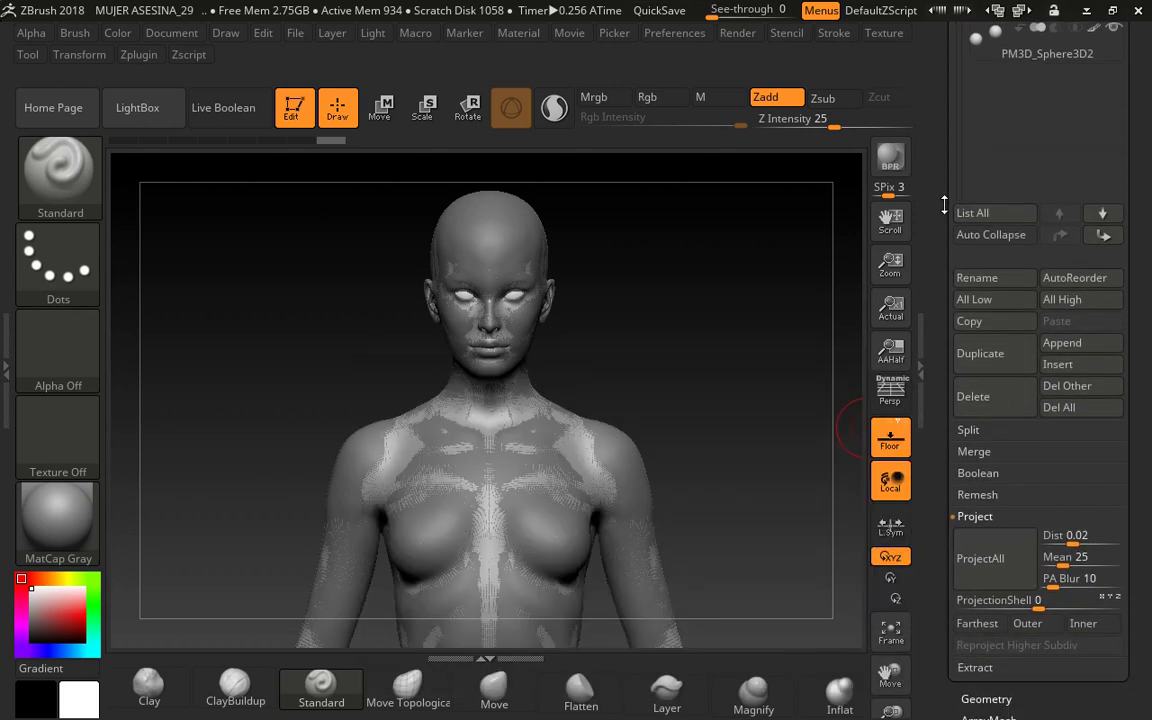
pyautogui.scroll(-1, 946, 176)
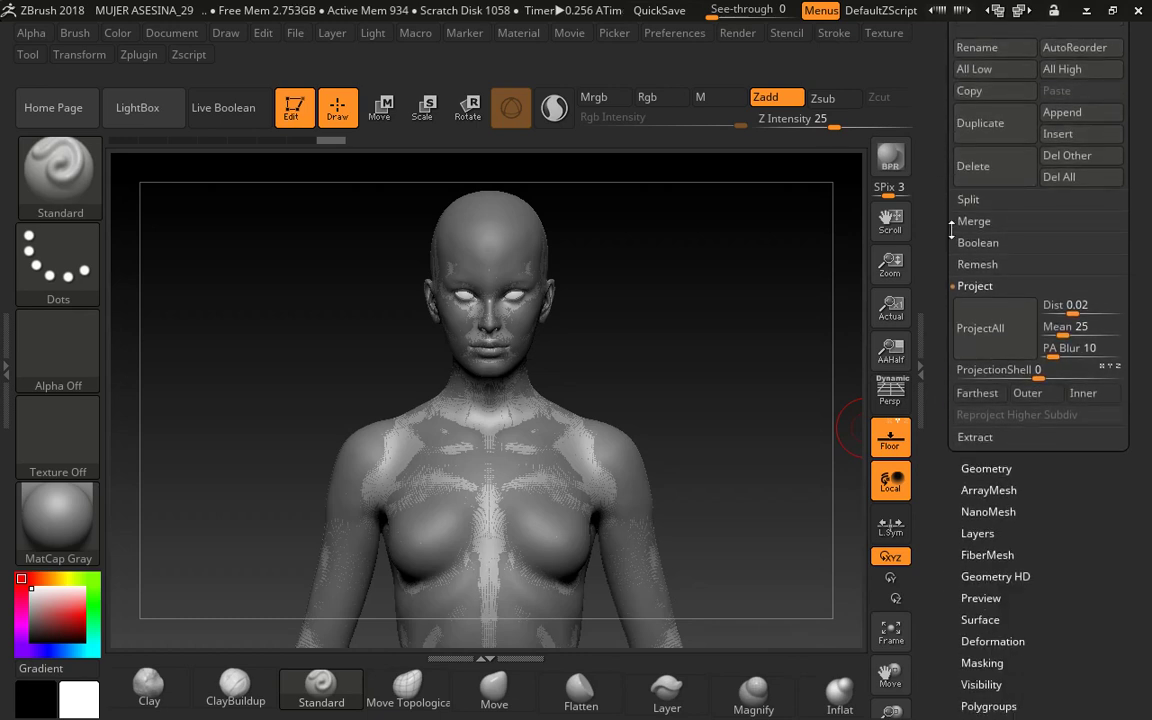
pyautogui.hotkey('ctrl', 'd')
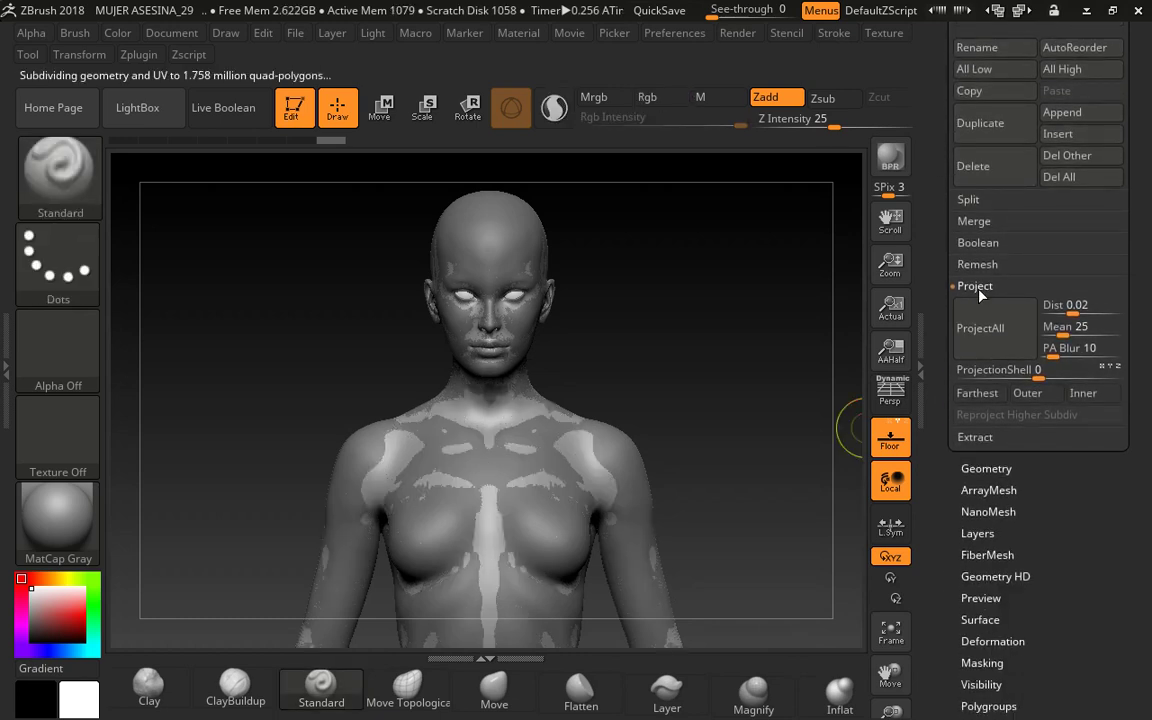
pyautogui.scroll(8, 928, 207)
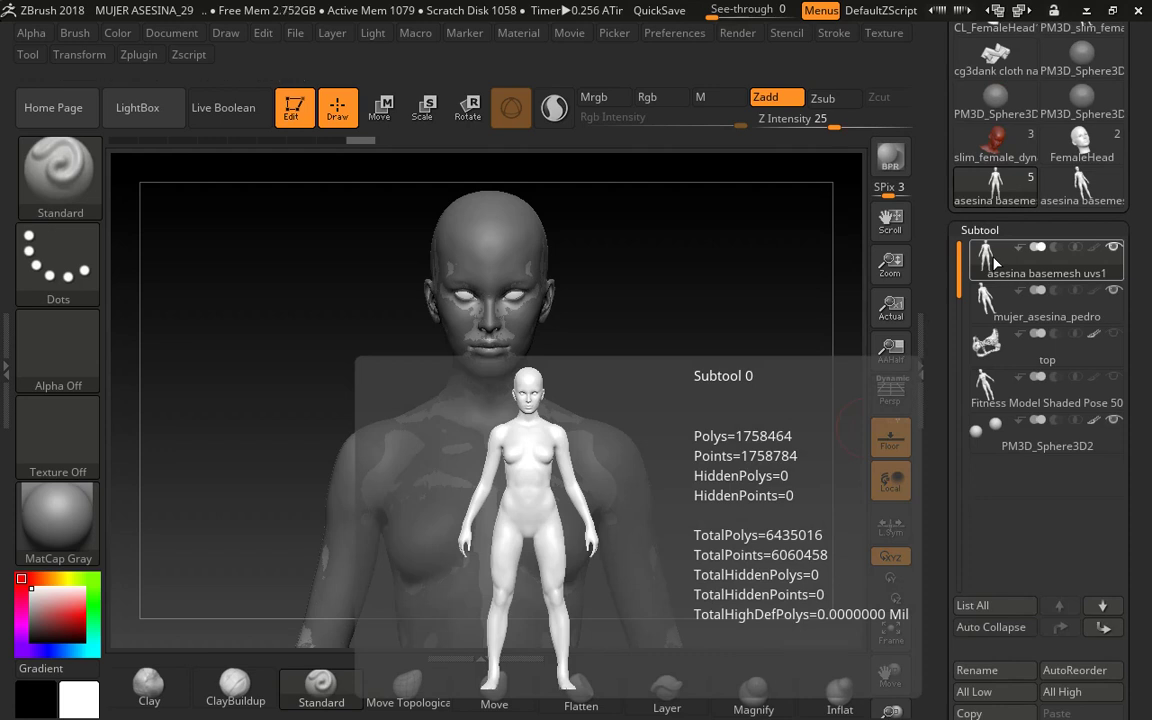
# Step: Project the sculpted body's detail onto the highest subdivision of the base mesh with ProjectAll, declining the polypaint projection
pyautogui.scroll(-3, 943, 254)
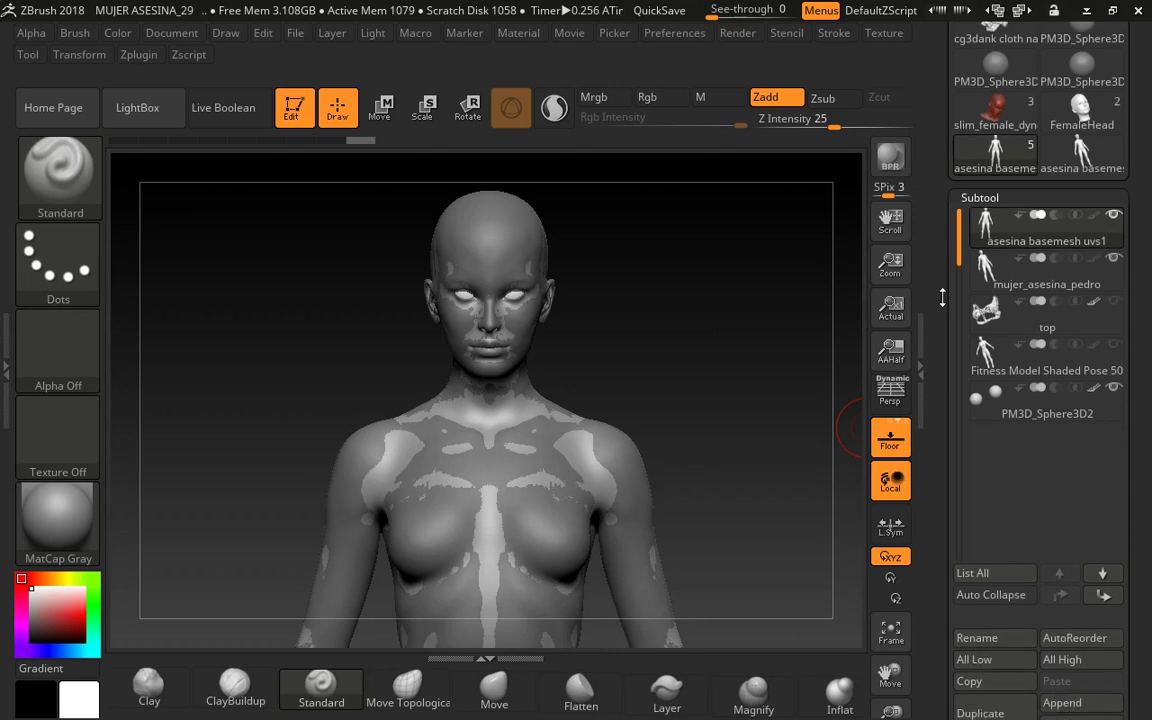
pyautogui.scroll(-3, 943, 256)
pyautogui.scroll(4, 944, 259)
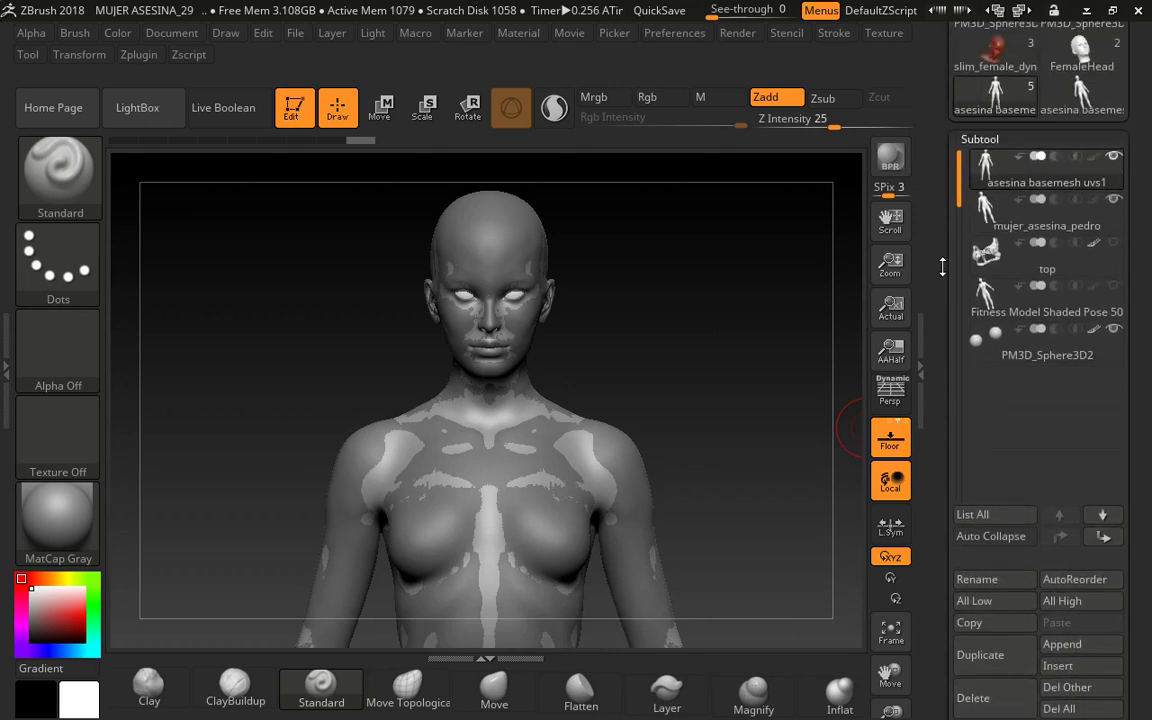
pyautogui.scroll(-2, 944, 261)
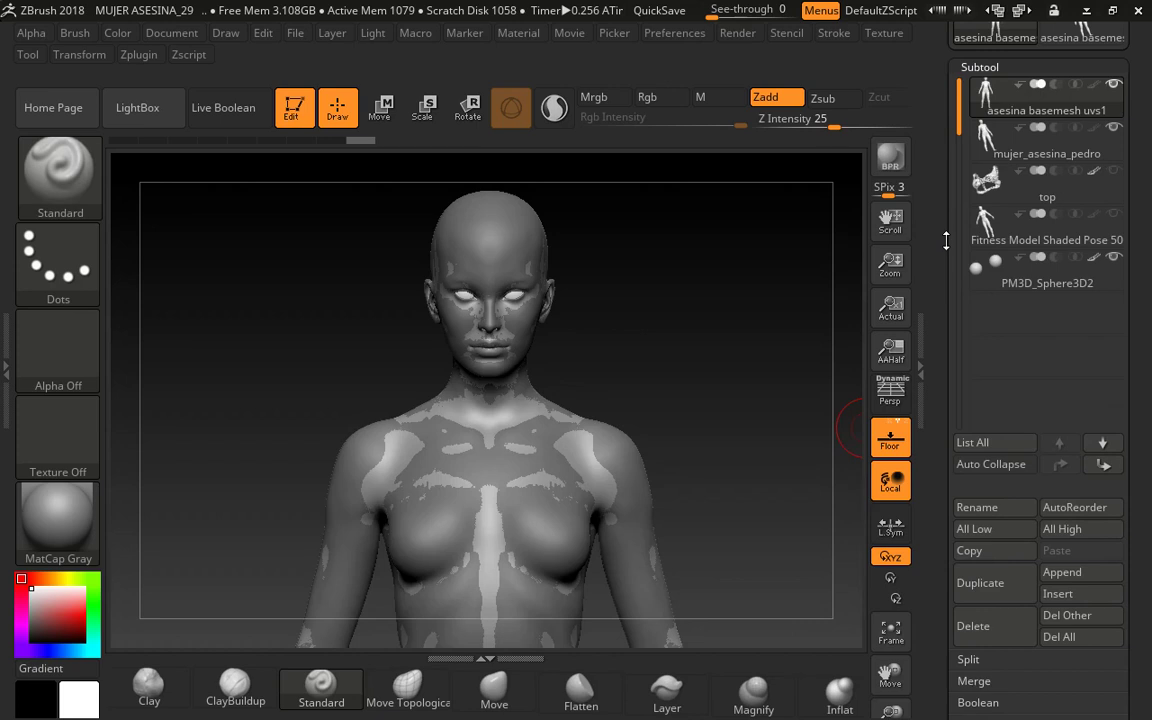
pyautogui.scroll(-1, 946, 241)
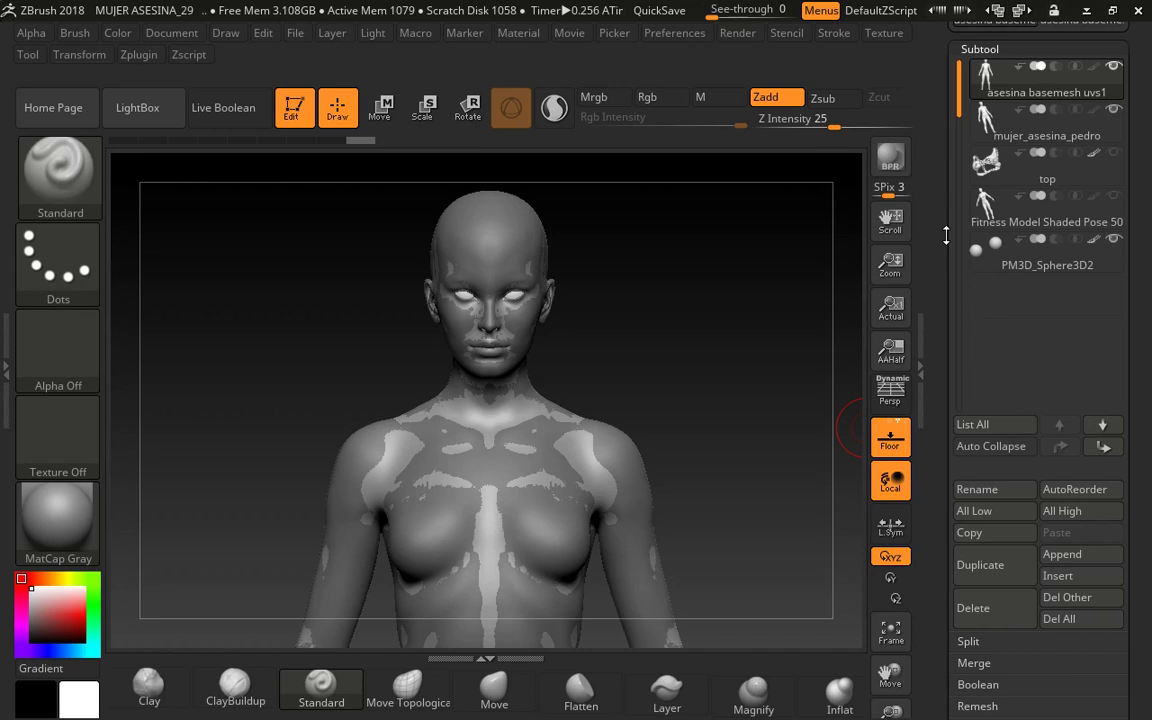
pyautogui.scroll(-1, 946, 235)
pyautogui.click(975, 711)
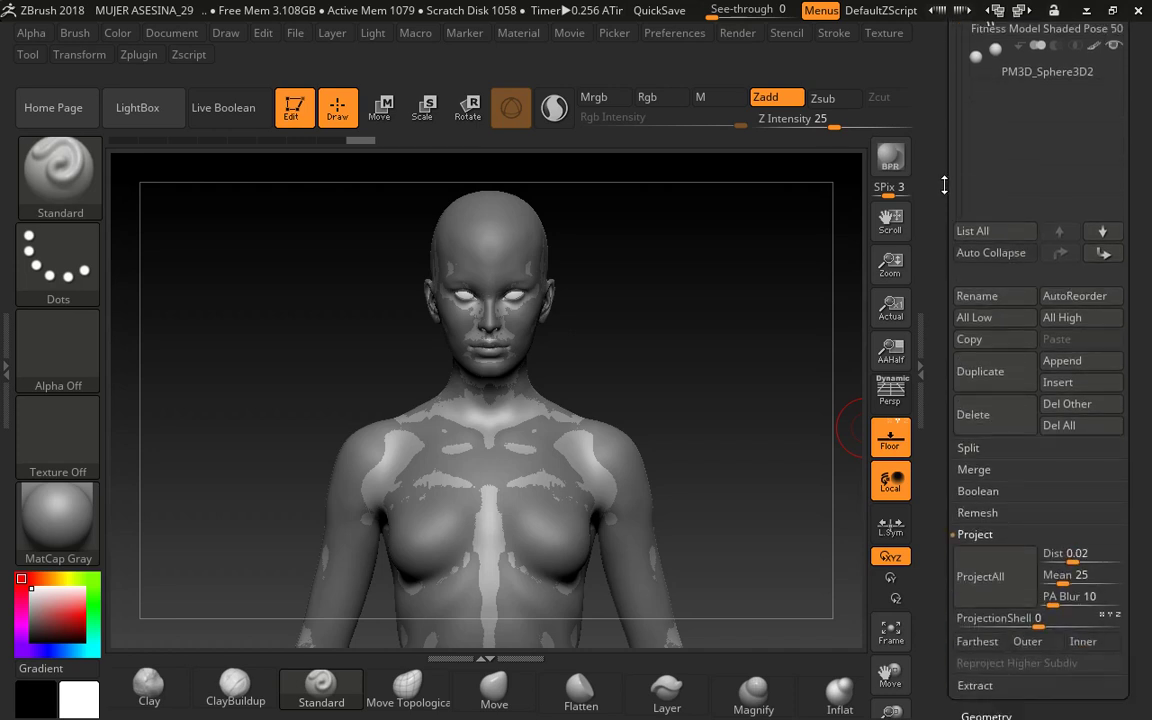
pyautogui.scroll(-4, 979, 385)
pyautogui.click(979, 385)
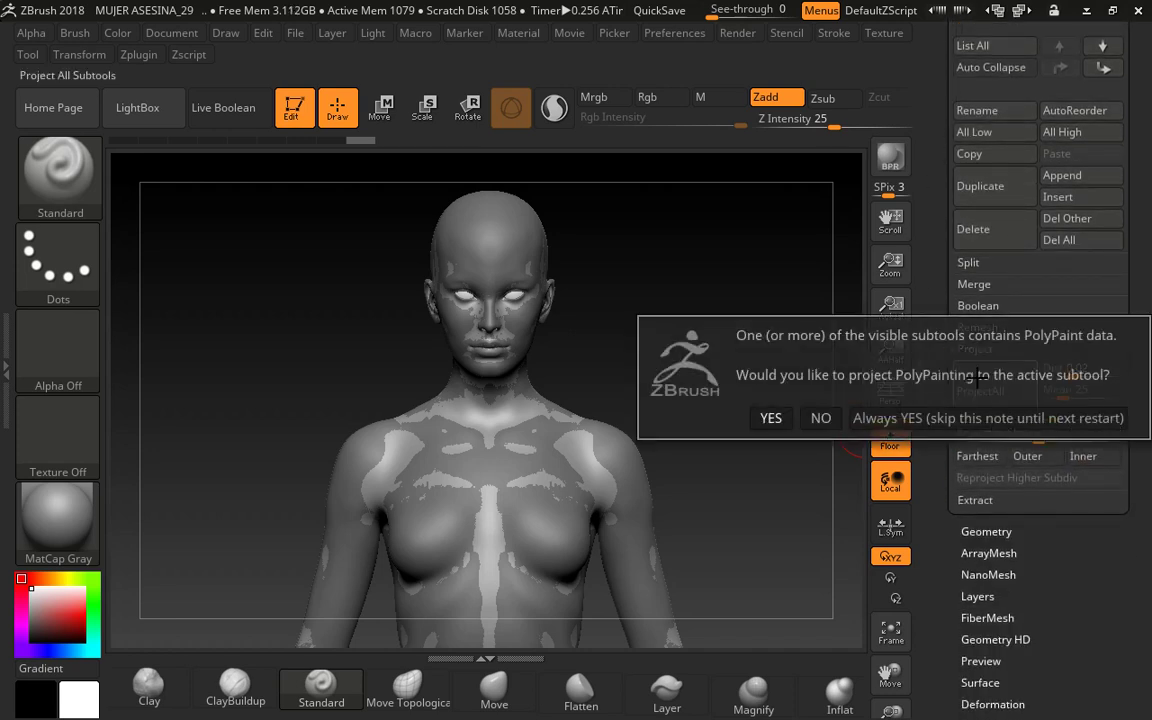
pyautogui.click(820, 416)
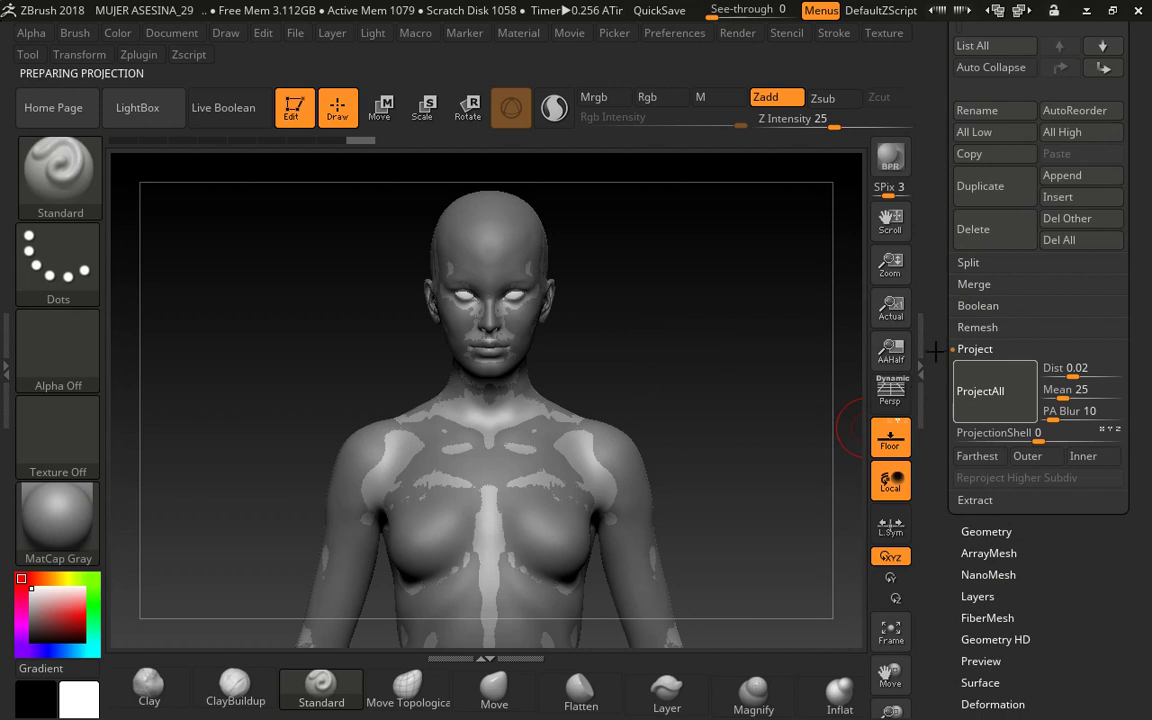
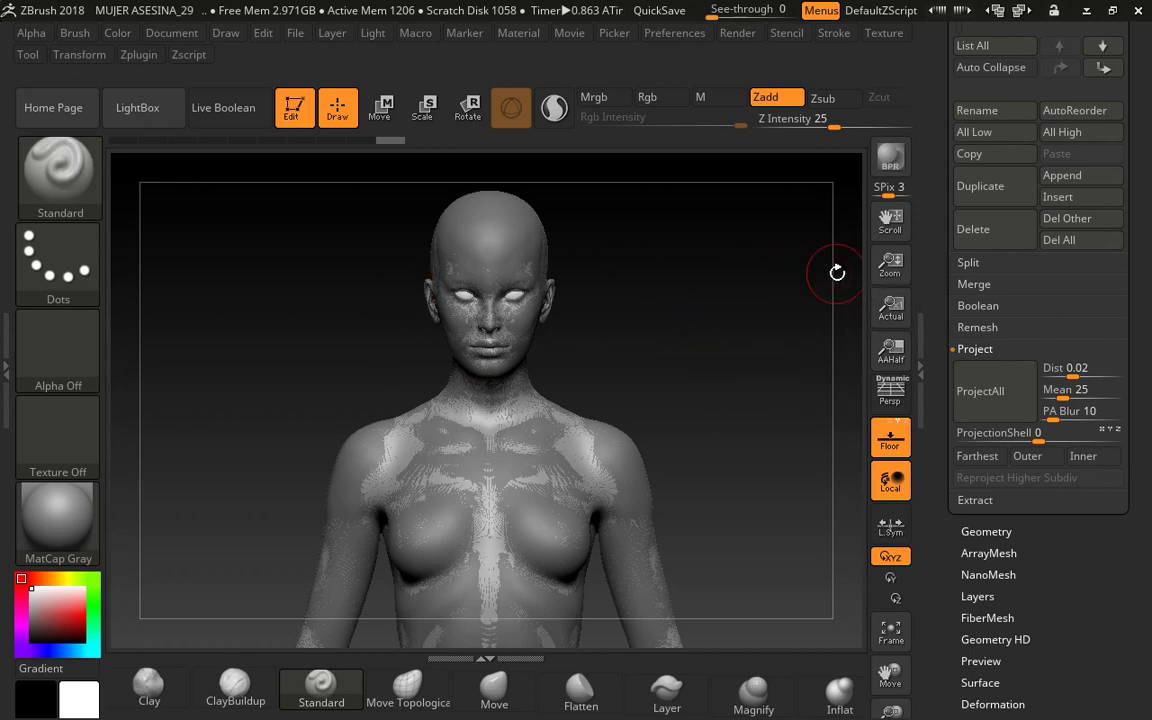
# Step: Select the original sculpted body subtool below the base mesh, check its polygon count, and delete it permanently
pyautogui.scroll(10, 927, 413)
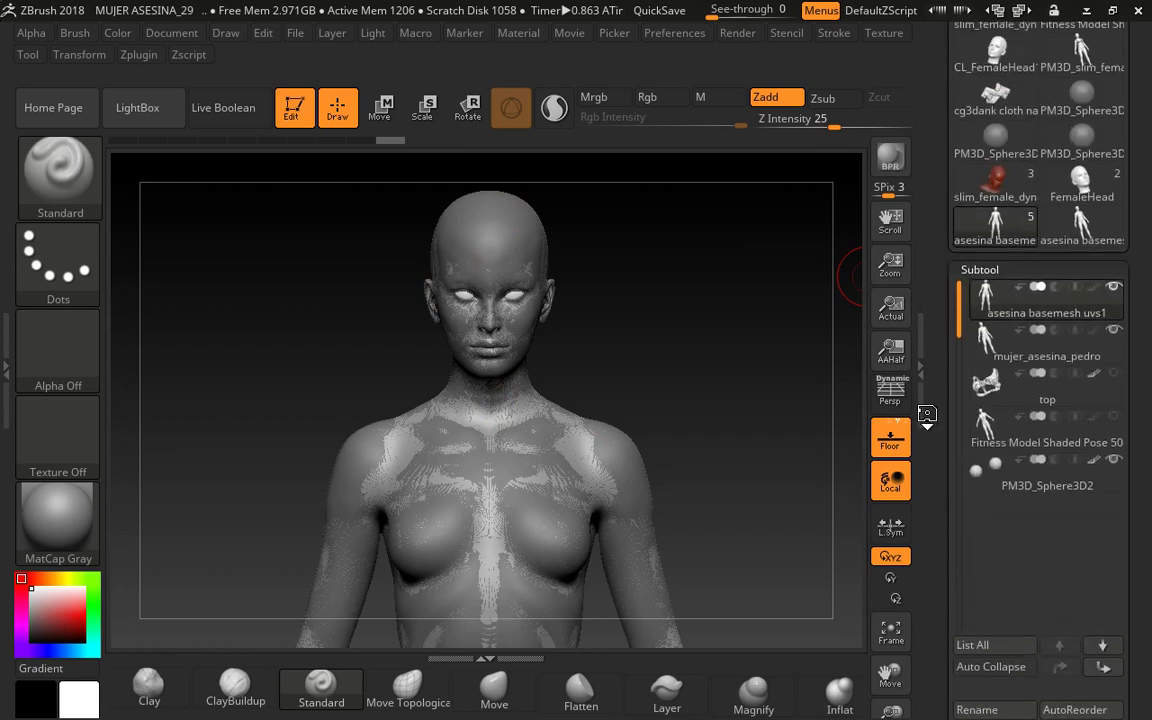
pyautogui.moveTo(1010, 345)
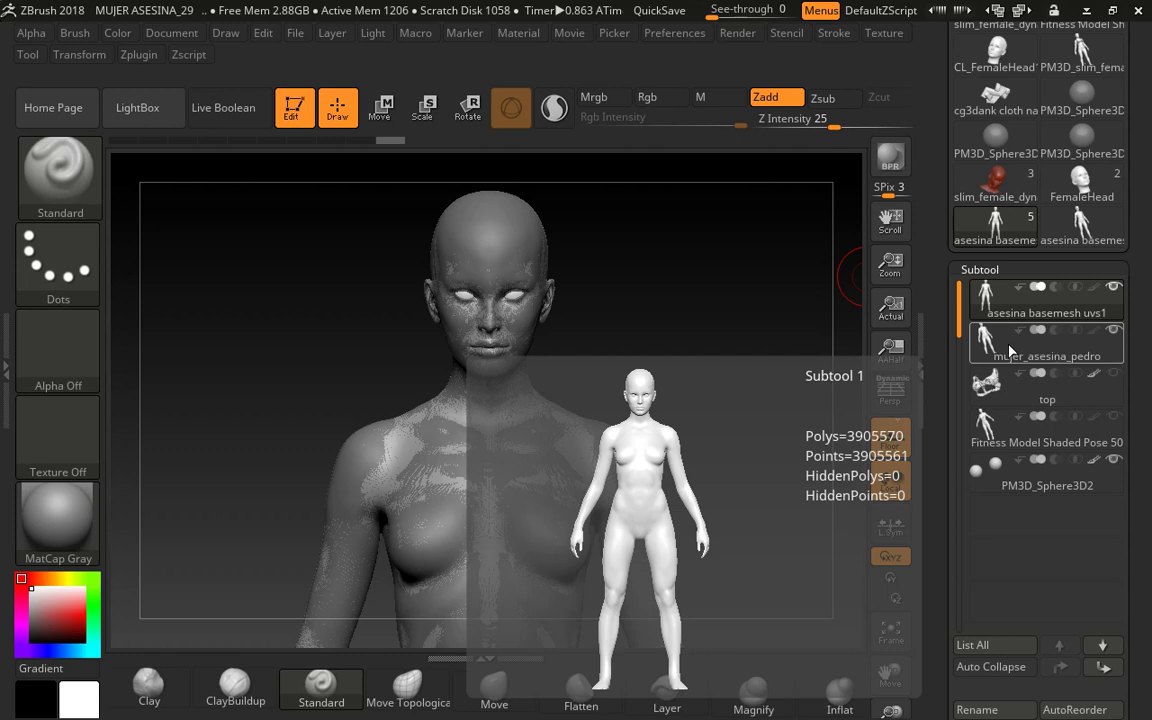
pyautogui.click(985, 359)
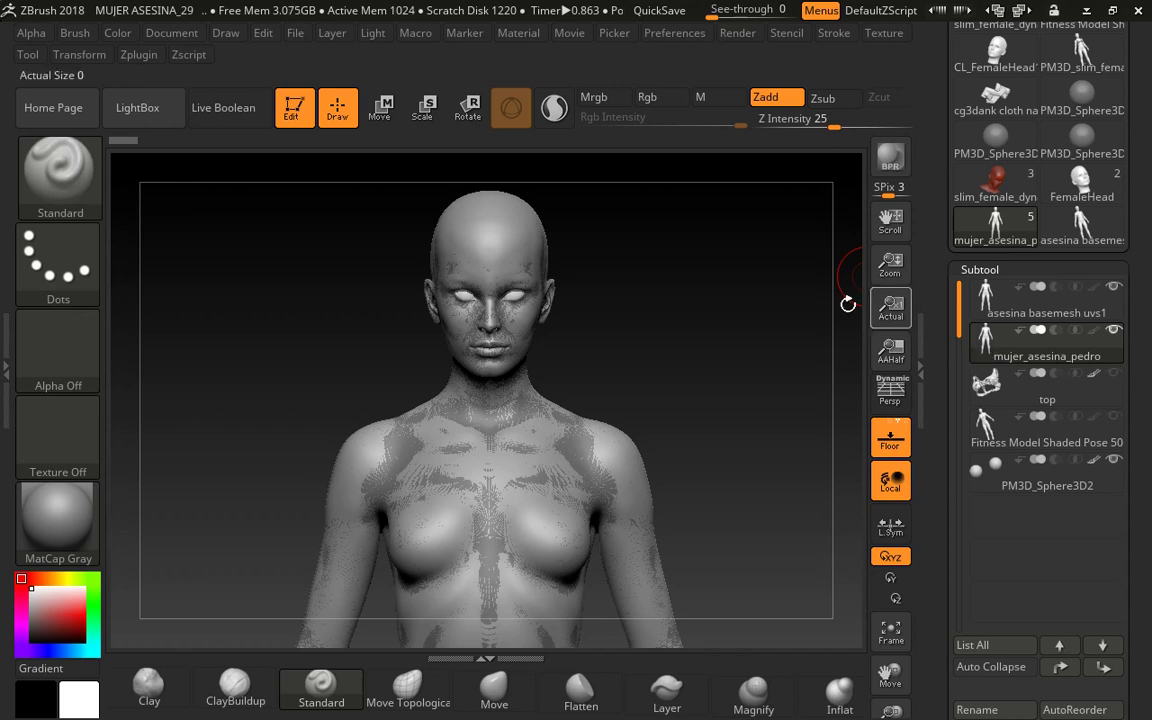
pyautogui.moveTo(1019, 345)
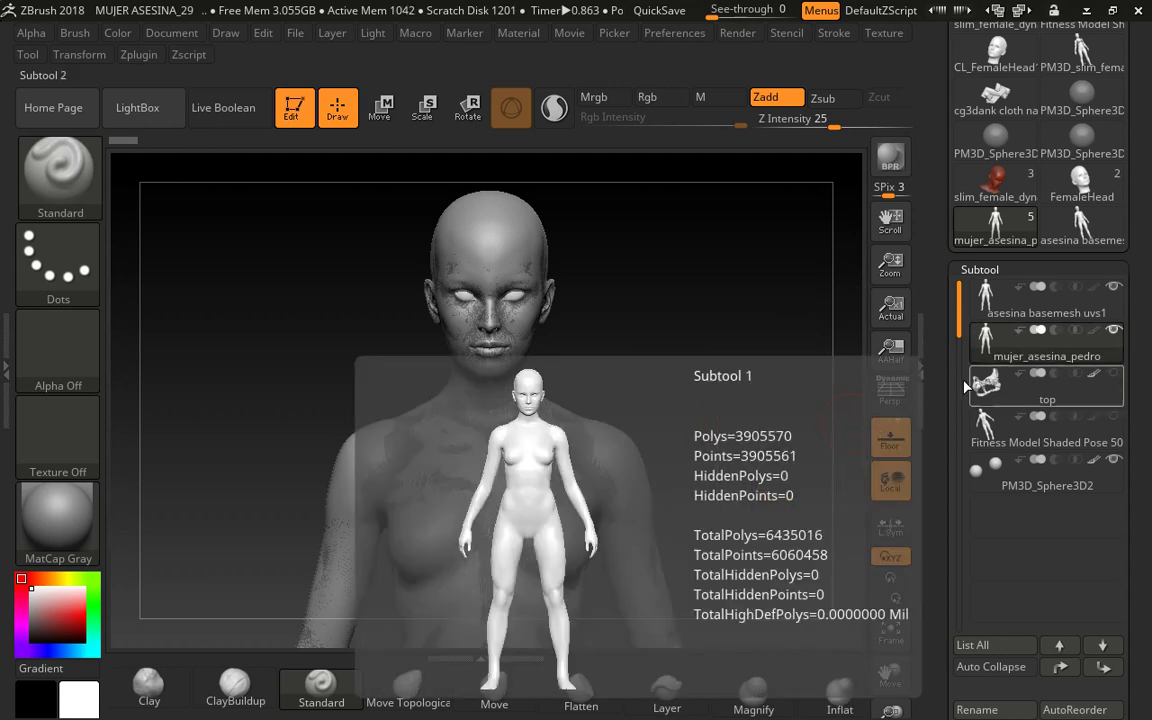
pyautogui.scroll(-3, 1030, 300)
pyautogui.click(1030, 238)
pyautogui.click(1044, 221)
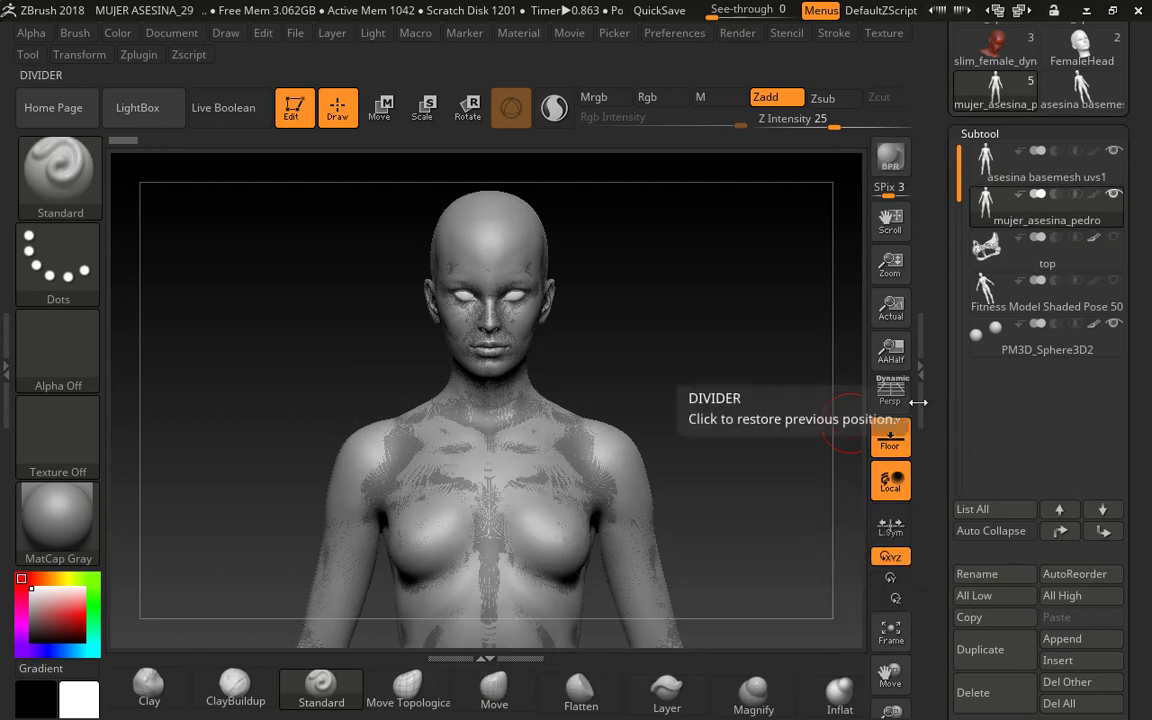
pyautogui.scroll(-7, 1000, 300)
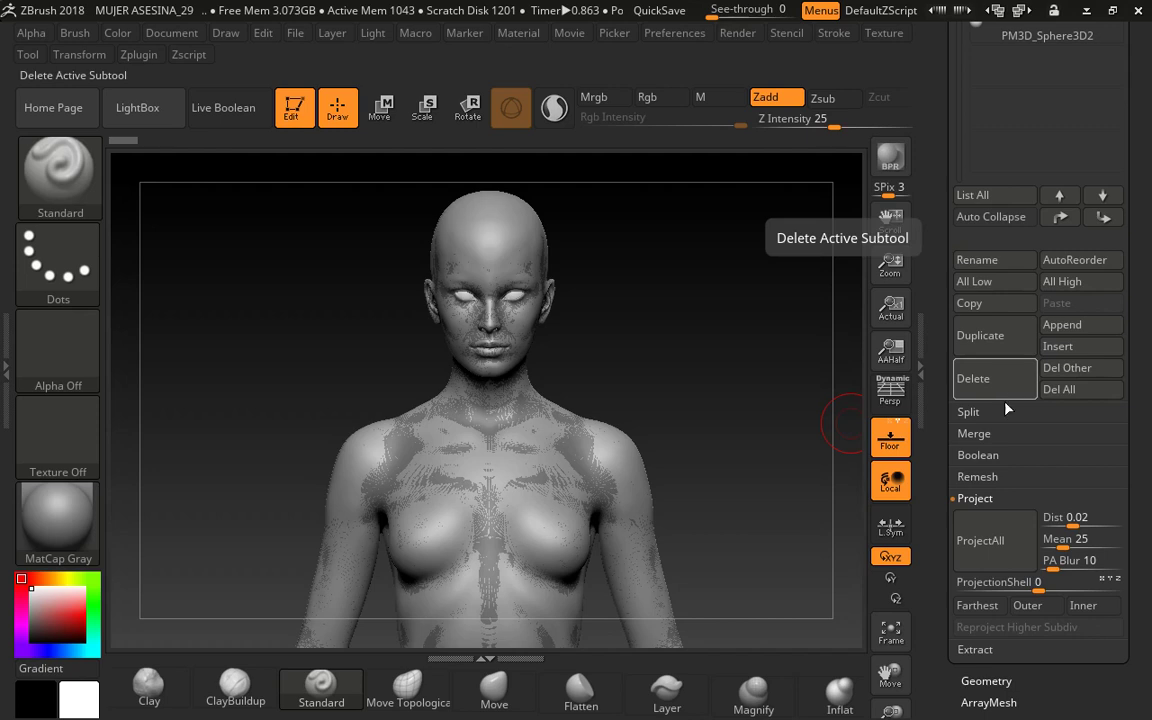
pyautogui.click(967, 379)
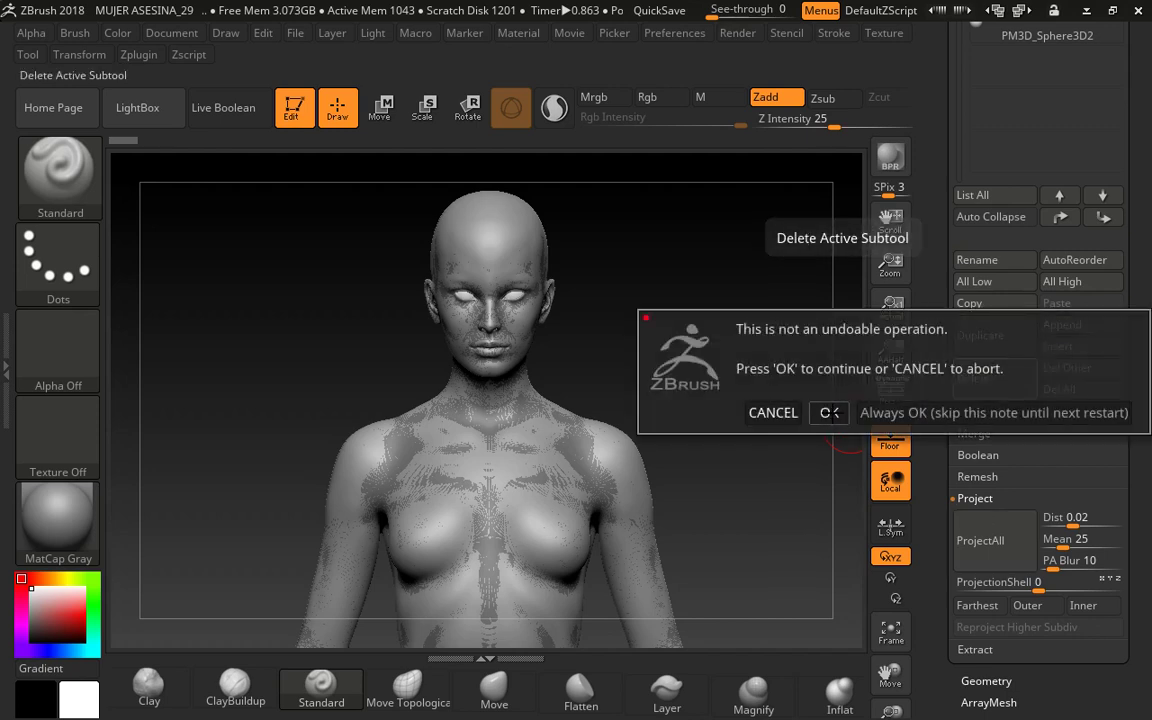
pyautogui.click(829, 412)
pyautogui.moveTo(948, 234); pyautogui.dragTo(948, 564)
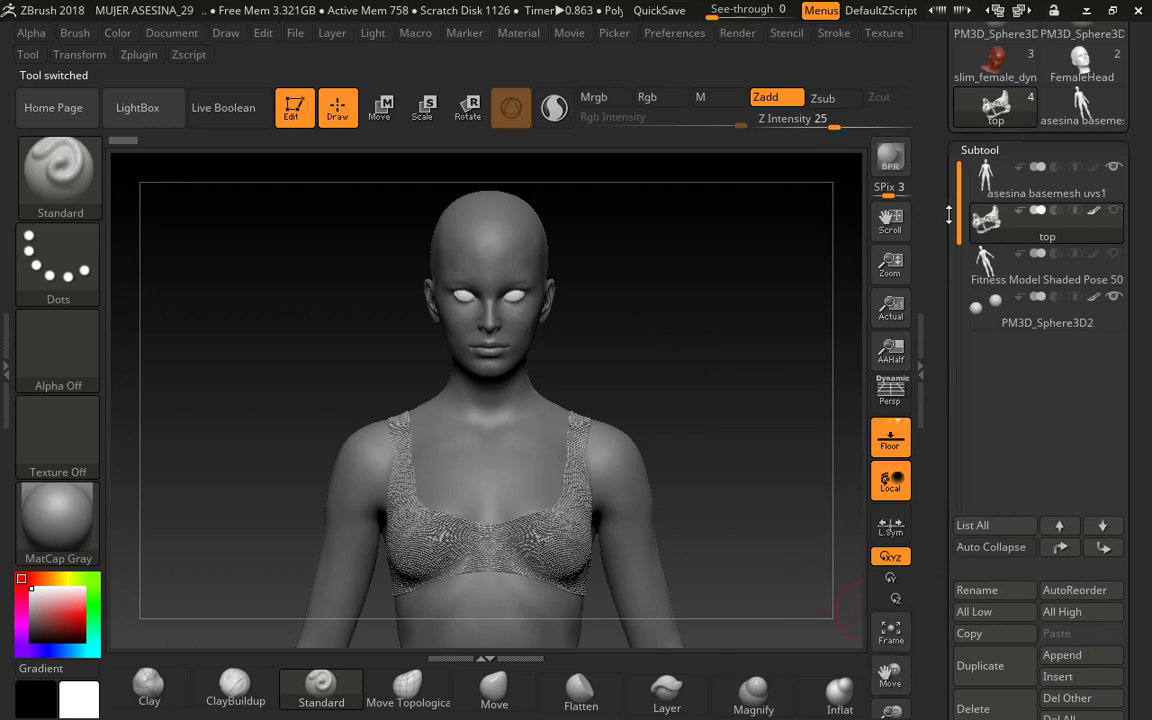
pyautogui.moveTo(942, 662); pyautogui.dragTo(942, 91)
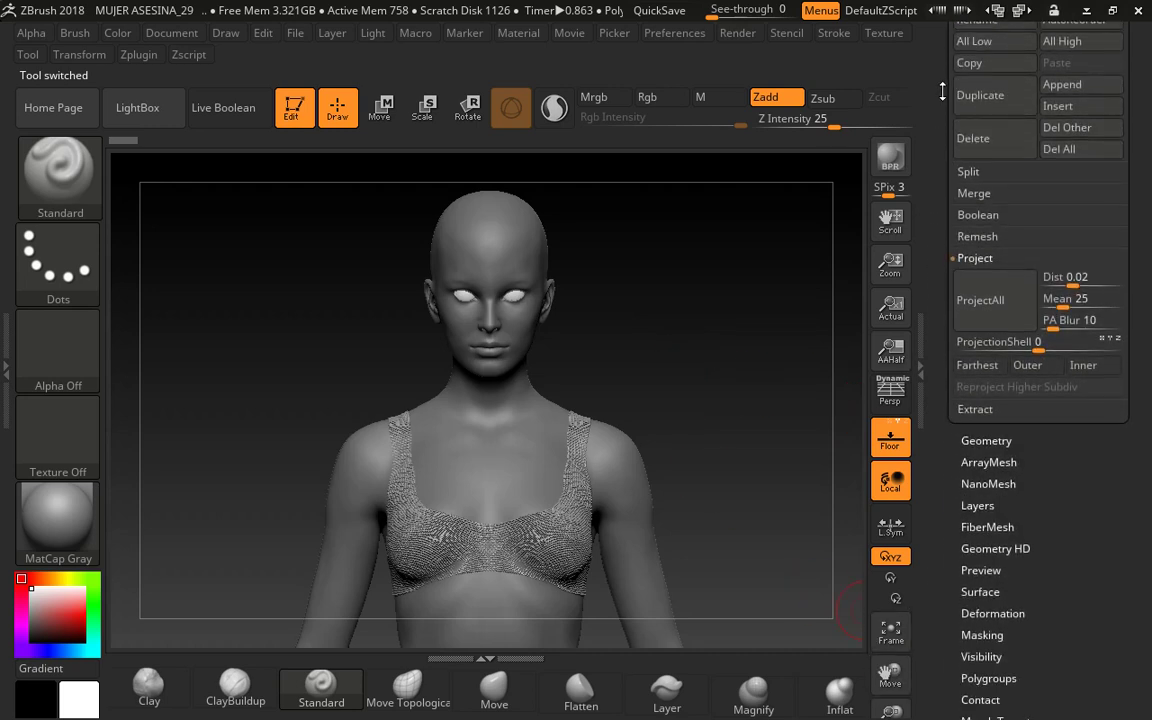
pyautogui.click(985, 440)
pyautogui.moveTo(950, 274); pyautogui.dragTo(955, 715)
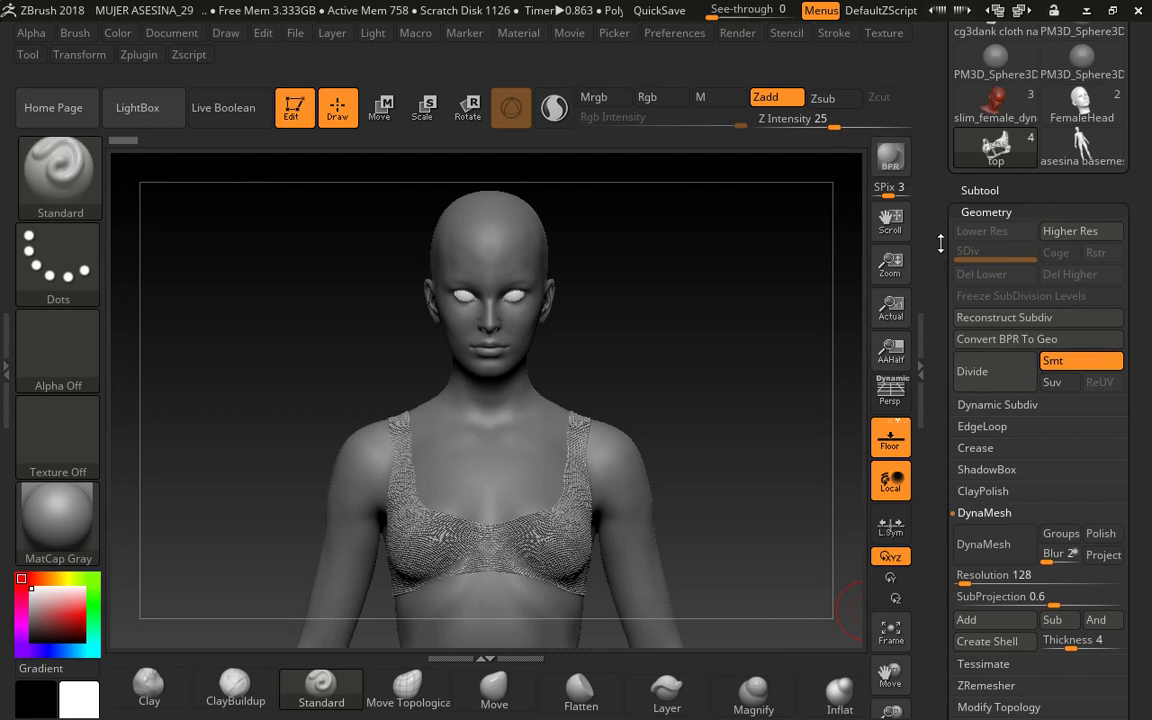
pyautogui.moveTo(942, 222); pyautogui.dragTo(942, 247)
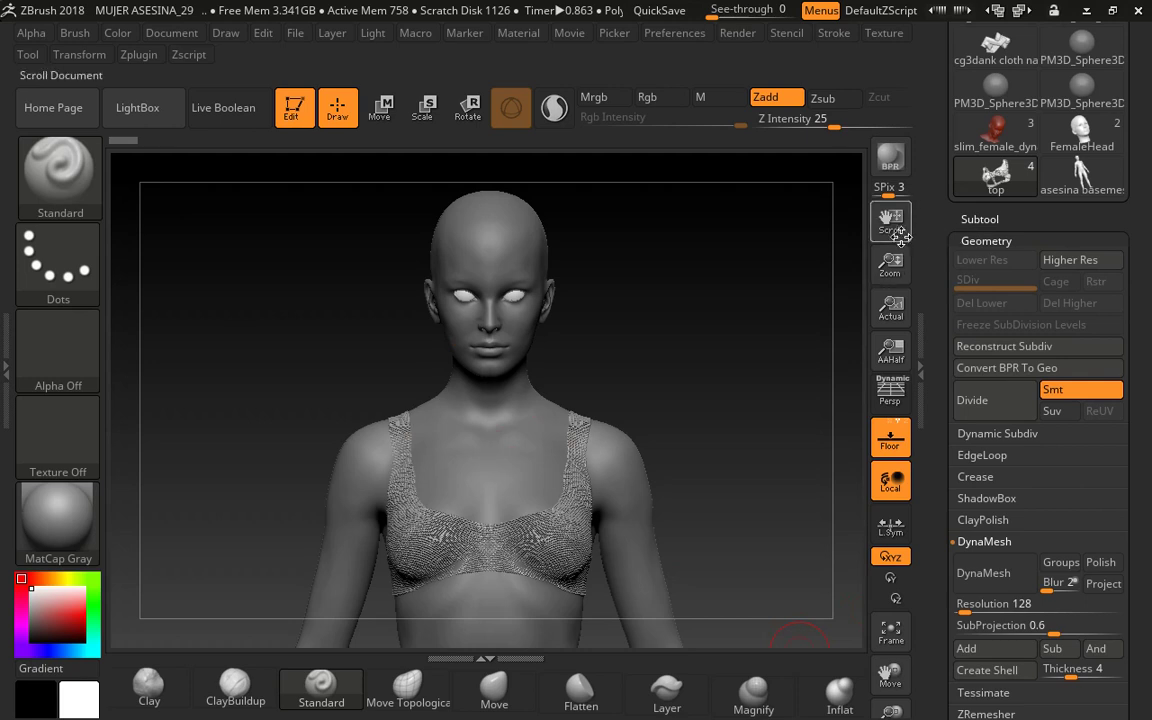
pyautogui.moveTo(890, 220); pyautogui.dragTo(868, 198)
pyautogui.click(979, 219)
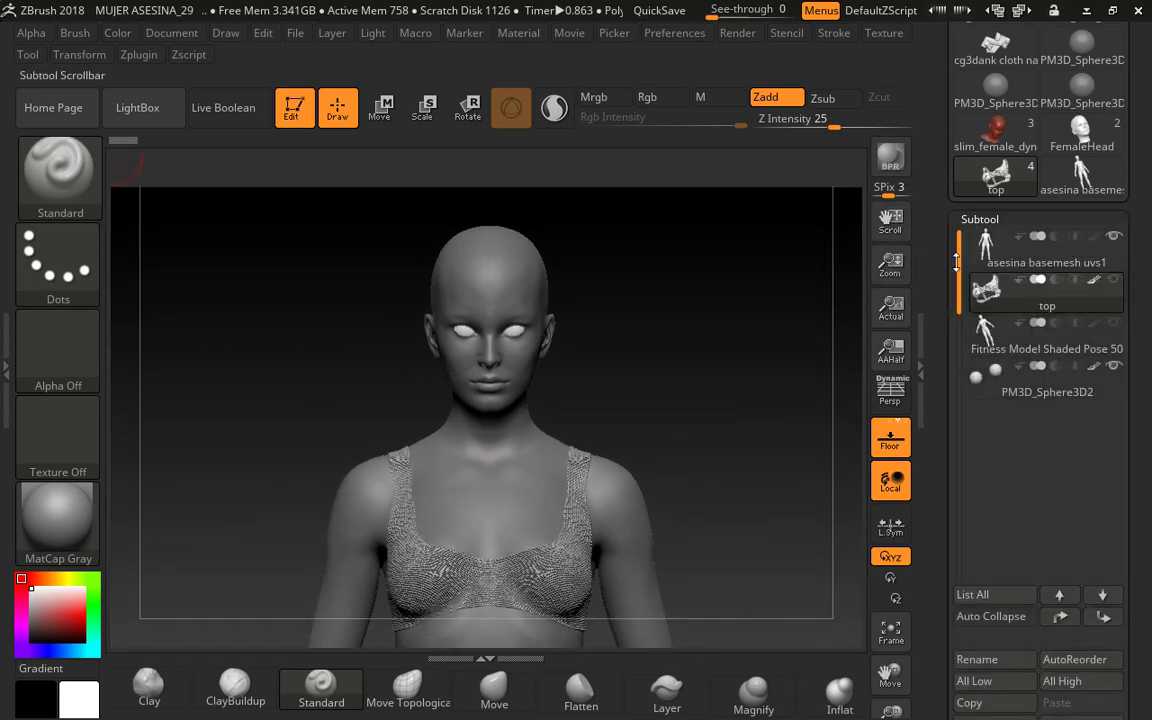
# Step: Make asesina basemesh uvs1 the active subtool and lower its subdivision level to 1 in the geometry settings
pyautogui.moveTo(1052, 257)
pyautogui.click(1002, 245)
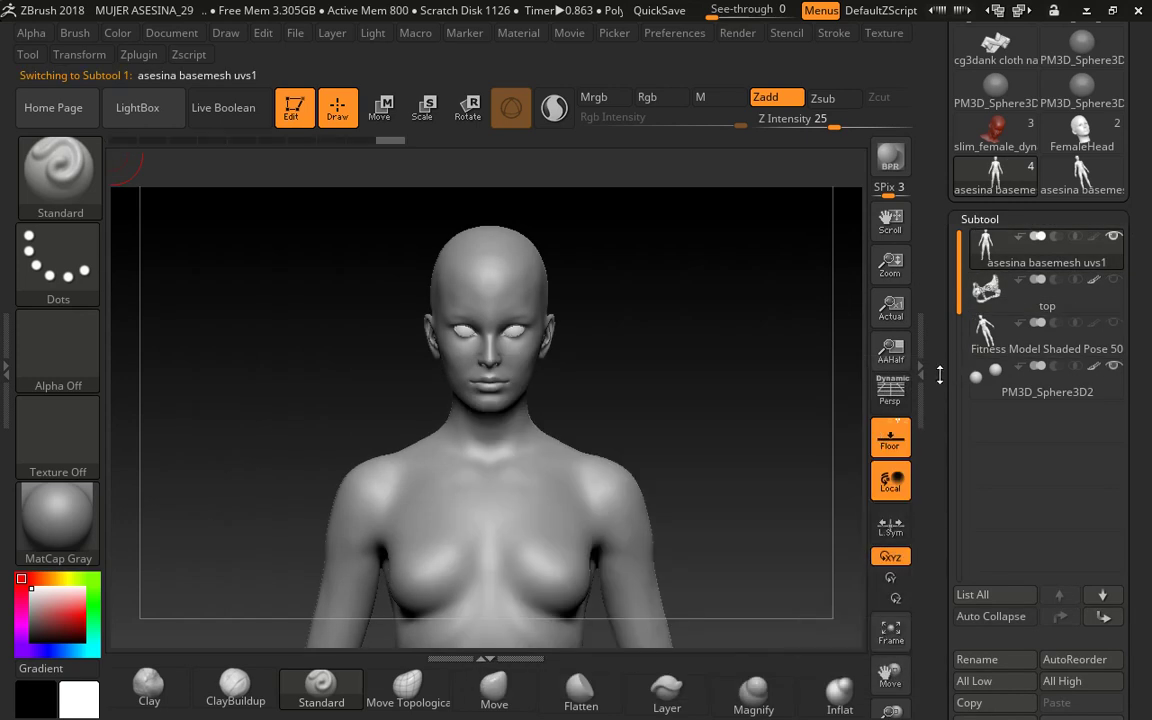
pyautogui.scroll(-6, 940, 374)
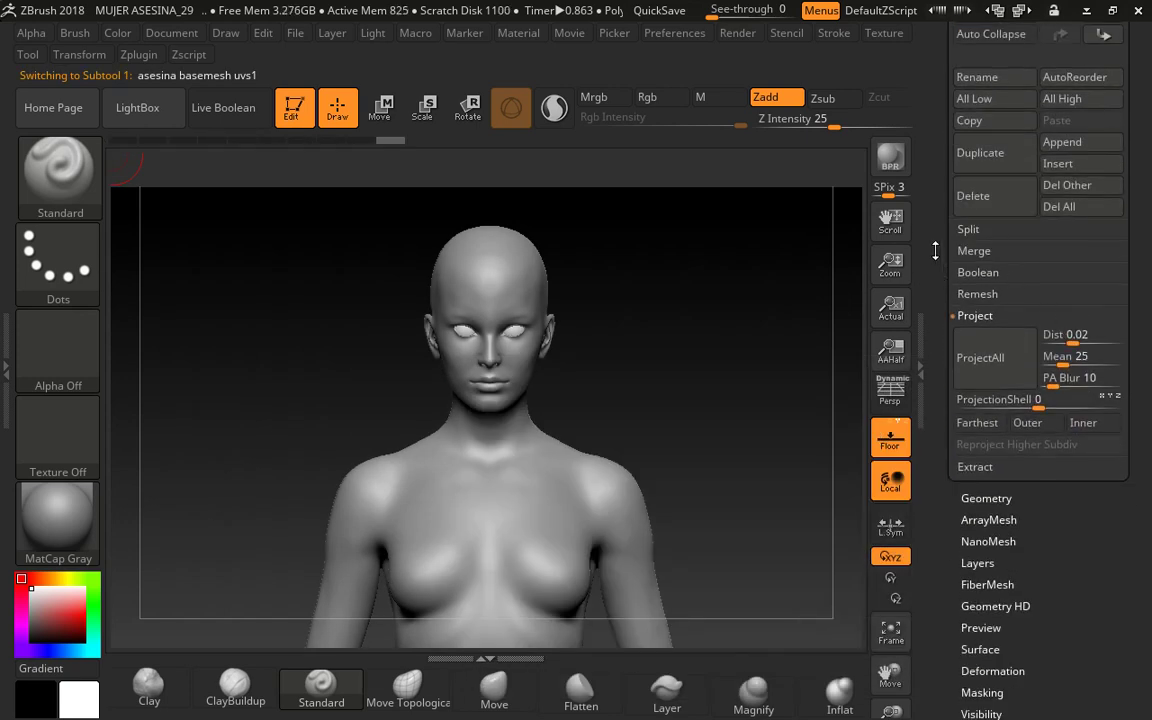
pyautogui.scroll(-2, 935, 251)
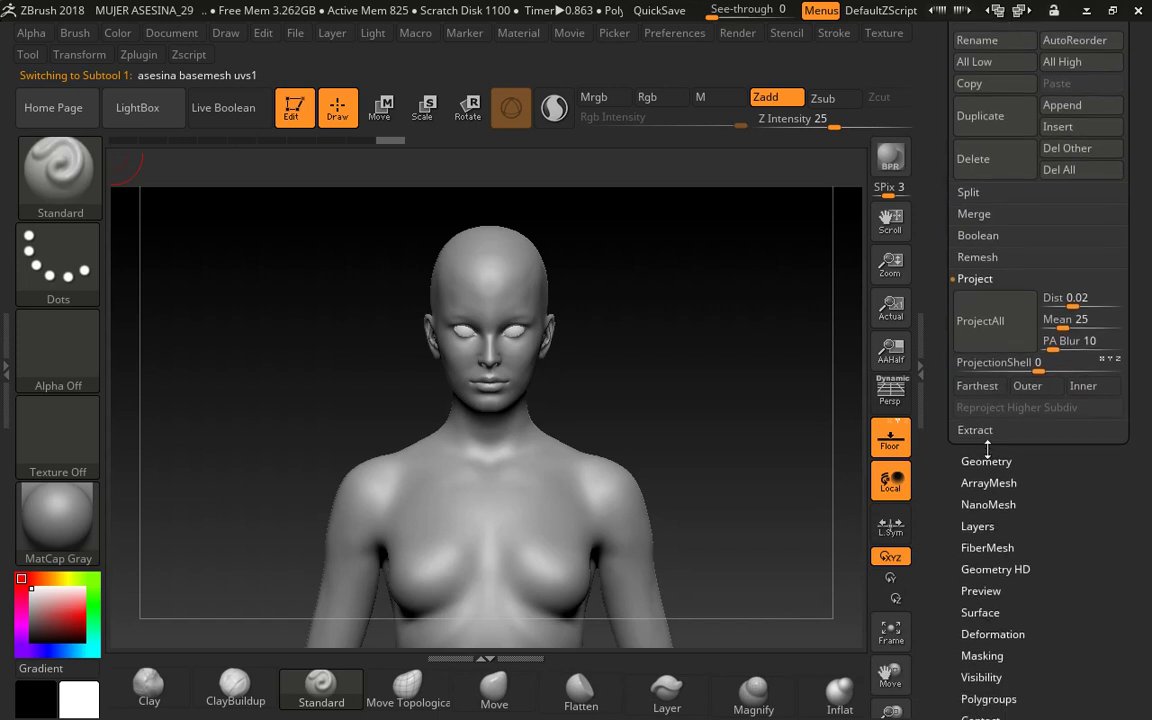
pyautogui.click(986, 461)
pyautogui.scroll(8, 968, 432)
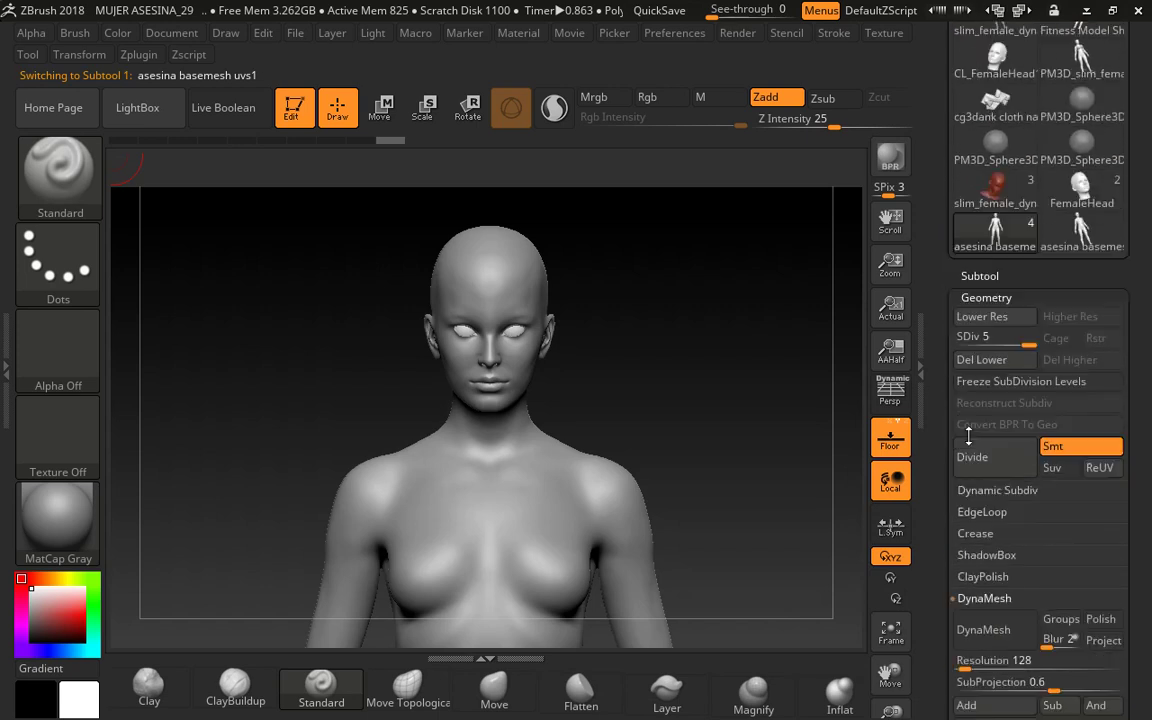
pyautogui.scroll(-7, 968, 432)
pyautogui.scroll(4, 987, 334)
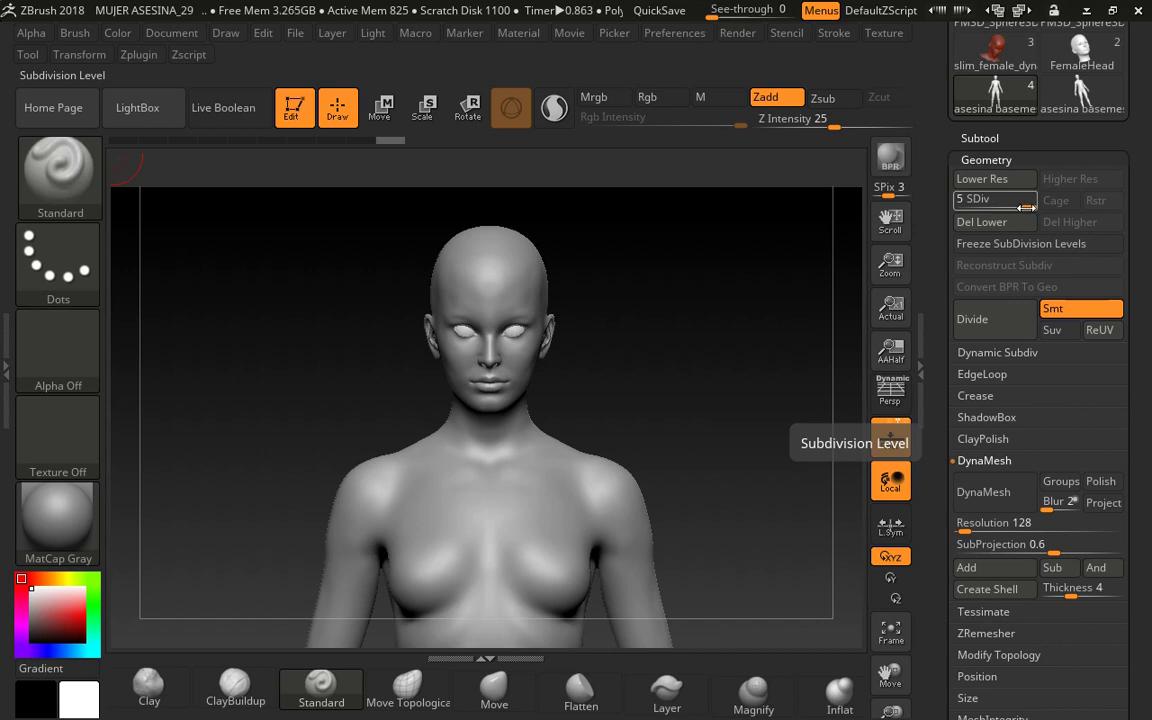
pyautogui.moveTo(1027, 207); pyautogui.dragTo(963, 308)
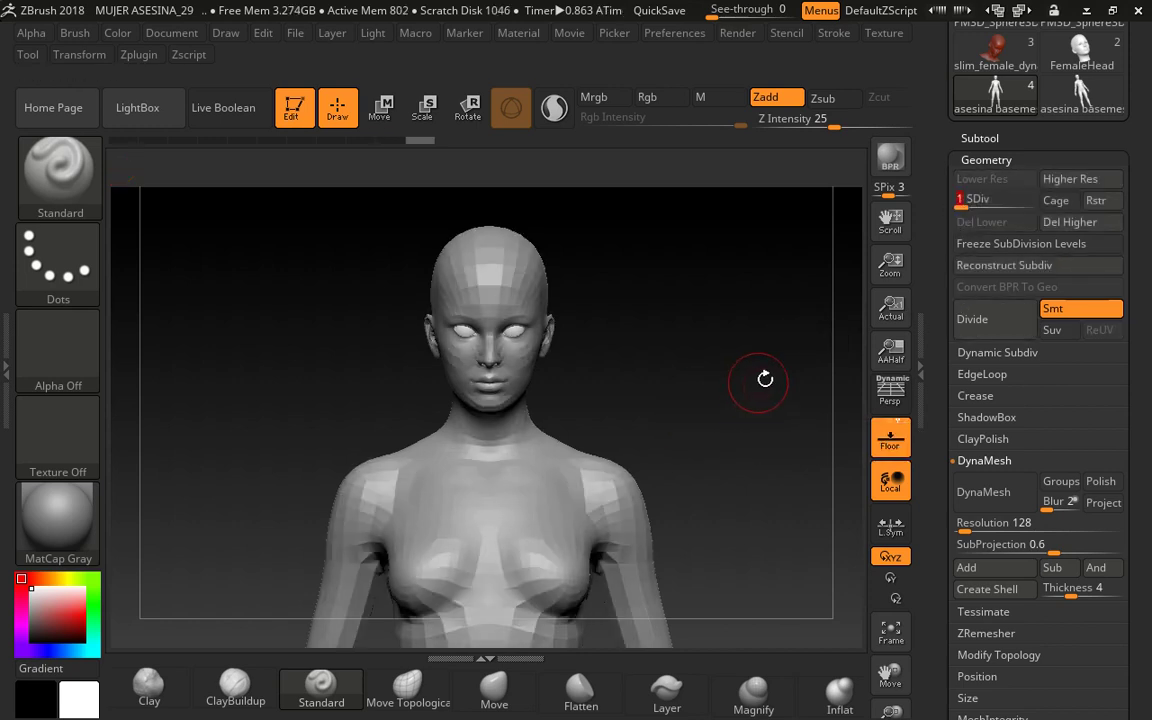
# Step: Compare the base mesh's subdivision levels, leave it at level 5, and inspect the body from several angles
pyautogui.moveTo(761, 380); pyautogui.dragTo(768, 440)
pyautogui.click(183, 139)
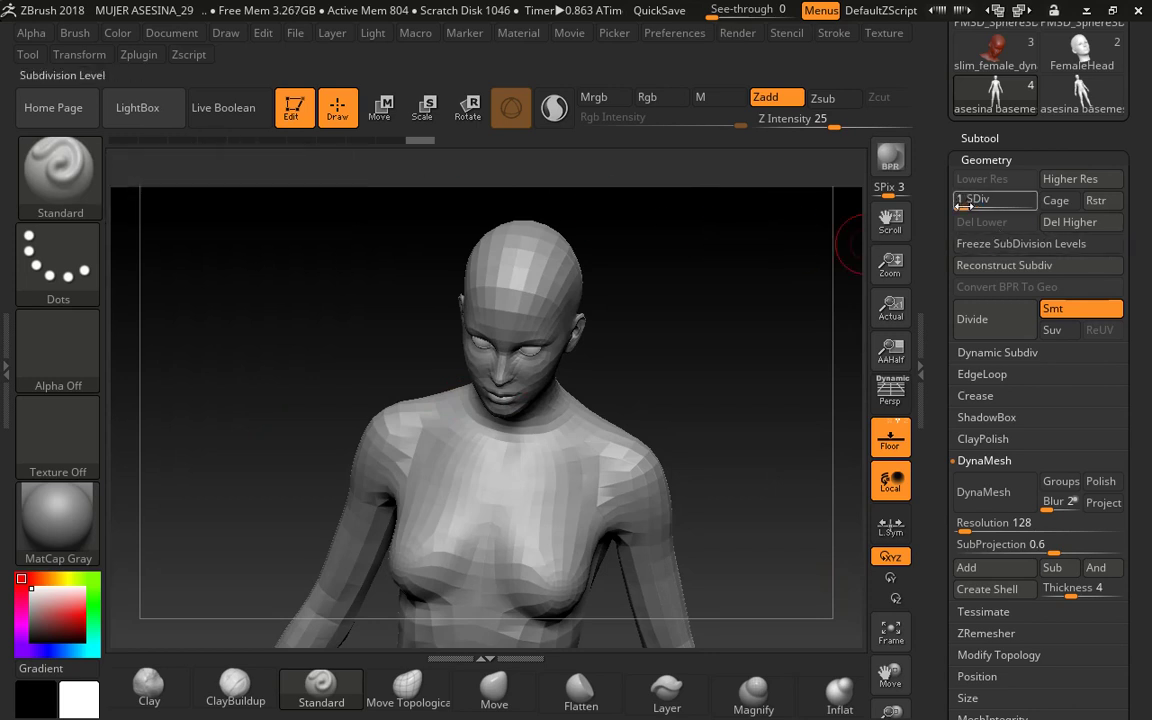
pyautogui.moveTo(965, 201); pyautogui.dragTo(1029, 207)
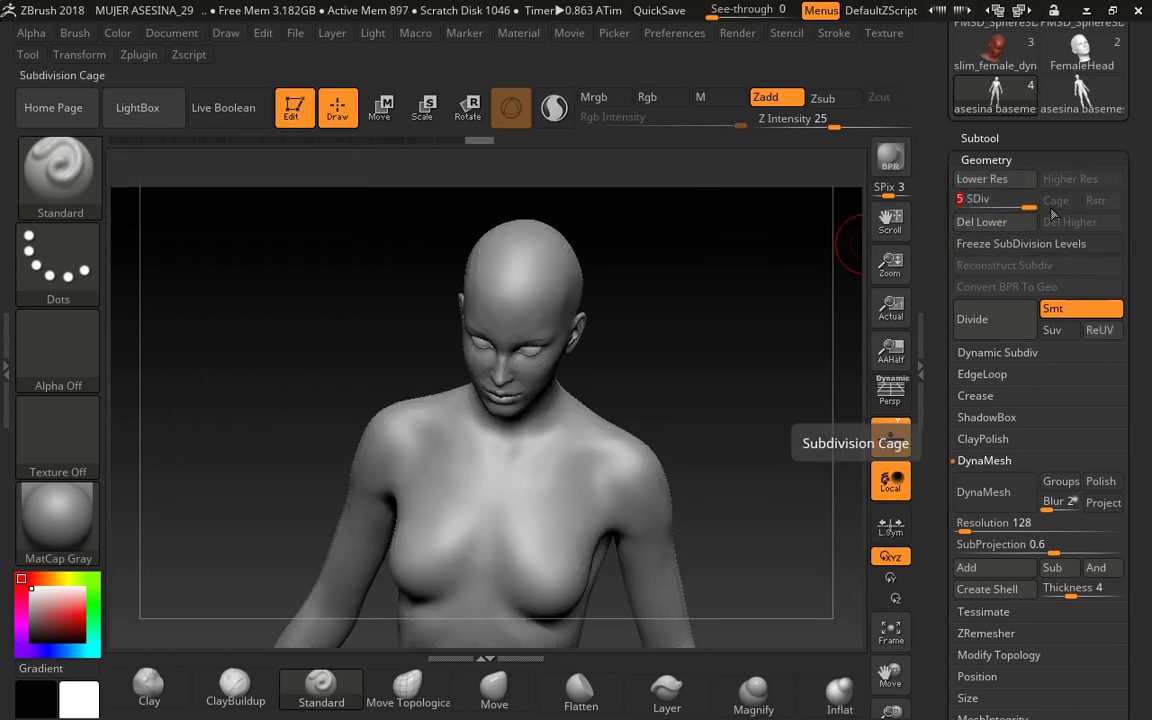
pyautogui.moveTo(1029, 207)
pyautogui.mouseDown()
pyautogui.moveTo(958, 205)
pyautogui.moveTo(1043, 206)
pyautogui.mouseUp()
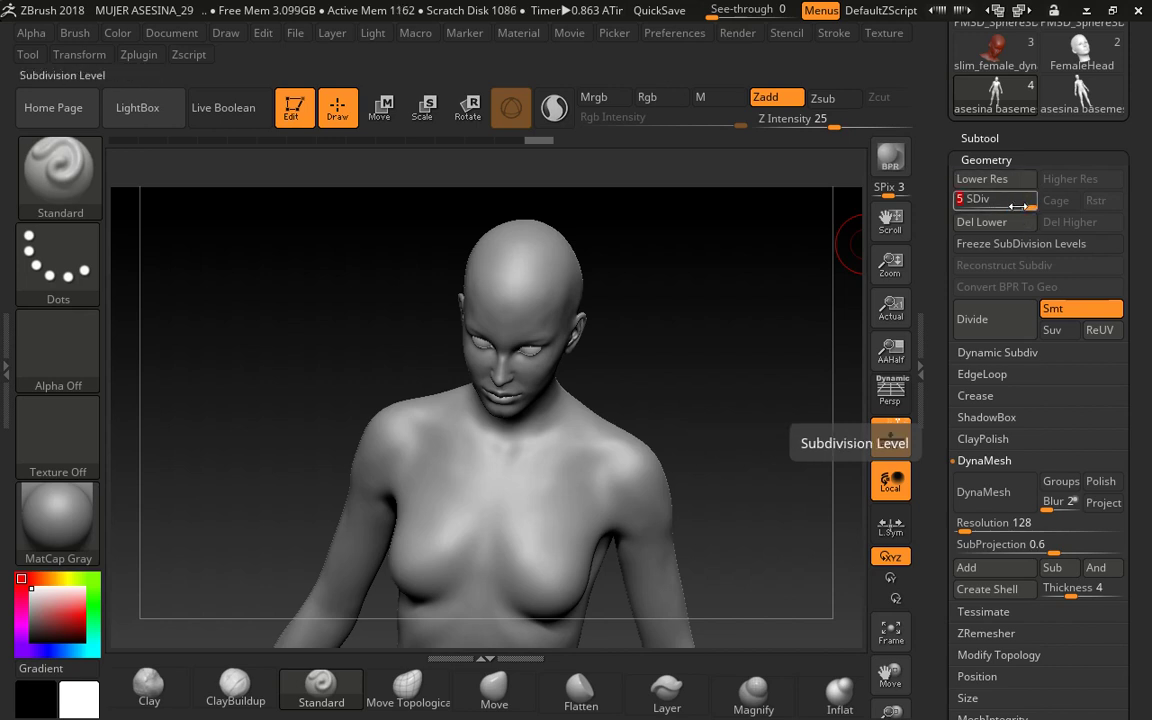
pyautogui.click(1021, 207)
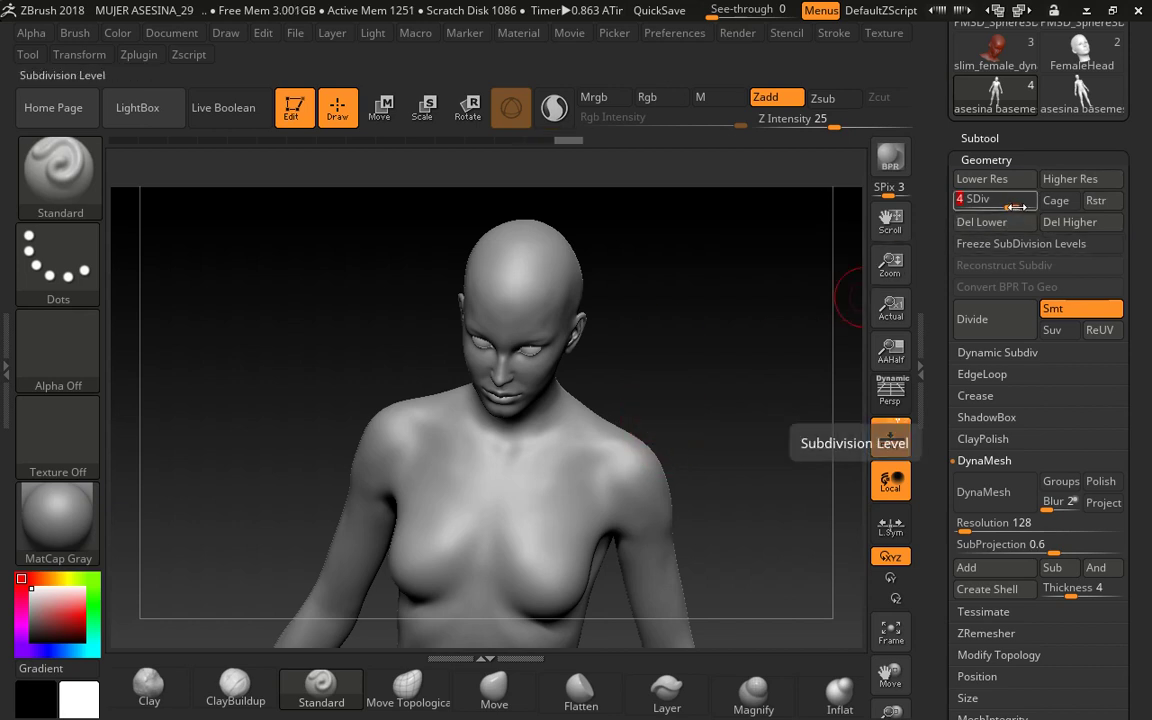
pyautogui.moveTo(1015, 206); pyautogui.dragTo(1032, 206)
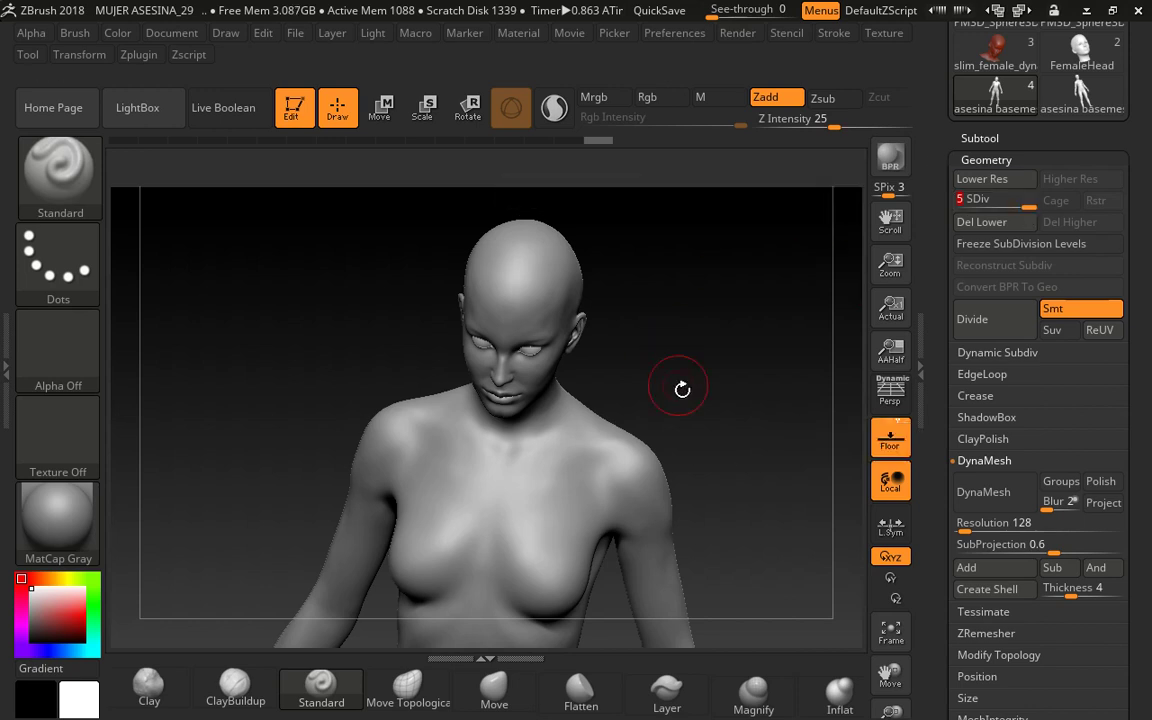
pyautogui.moveTo(738, 342)
pyautogui.mouseDown()
pyautogui.moveTo(720, 290)
pyautogui.moveTo(756, 296)
pyautogui.moveTo(728, 265)
pyautogui.moveTo(751, 303)
pyautogui.moveTo(723, 361)
pyautogui.moveTo(663, 311)
pyautogui.moveTo(728, 311)
pyautogui.moveTo(687, 301)
pyautogui.moveTo(691, 324)
pyautogui.mouseUp()
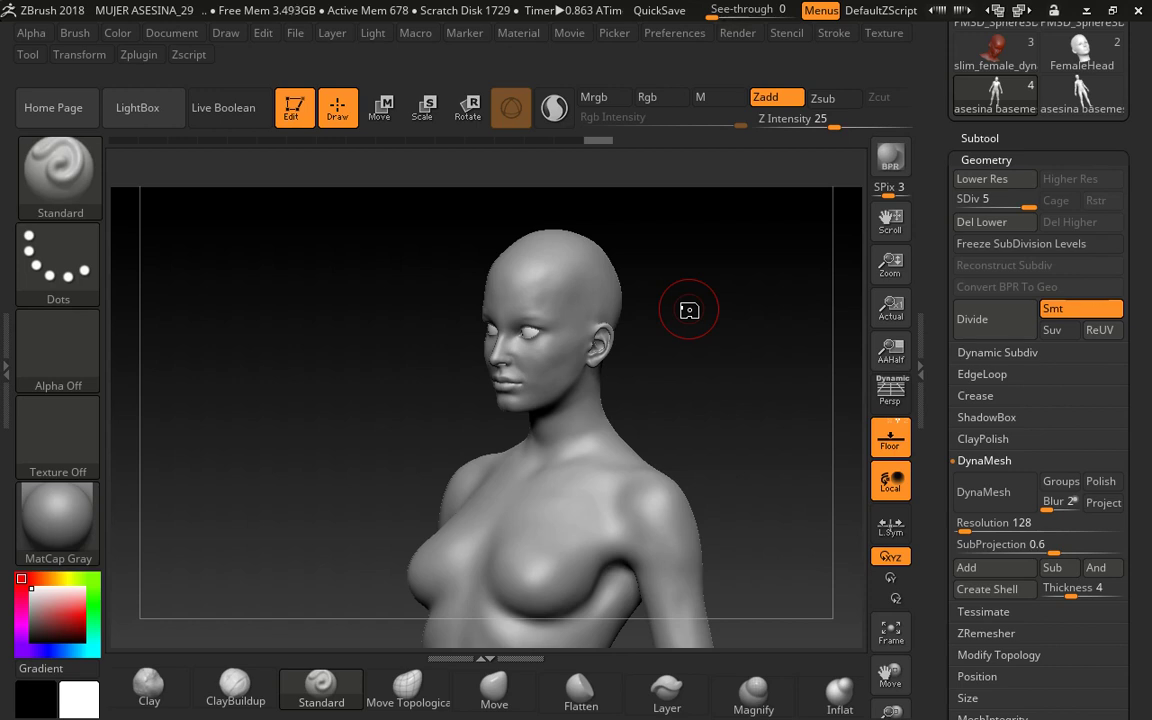
pyautogui.keyDown('shift'); pyautogui.moveTo(688, 310); pyautogui.dragTo(738, 283); pyautogui.keyUp('shift')
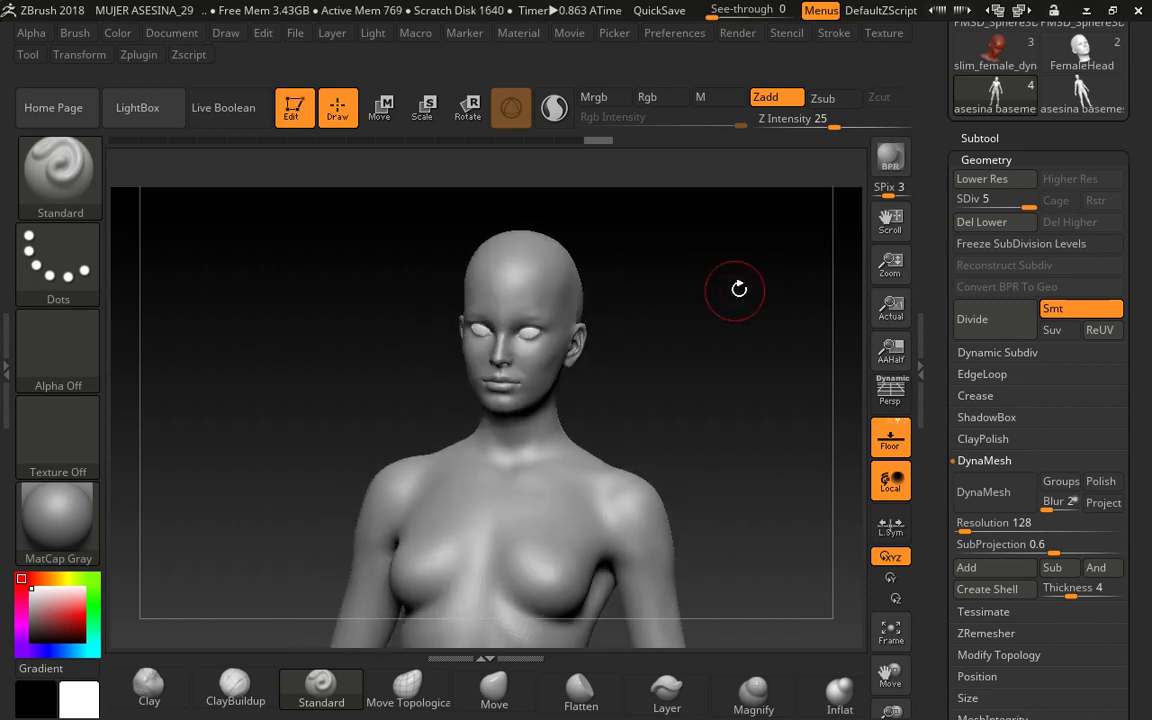
# Step: Minimize ZBrush, open a File Explorer window, and open the texturas folder on the external H: drive
pyautogui.click(1087, 10)
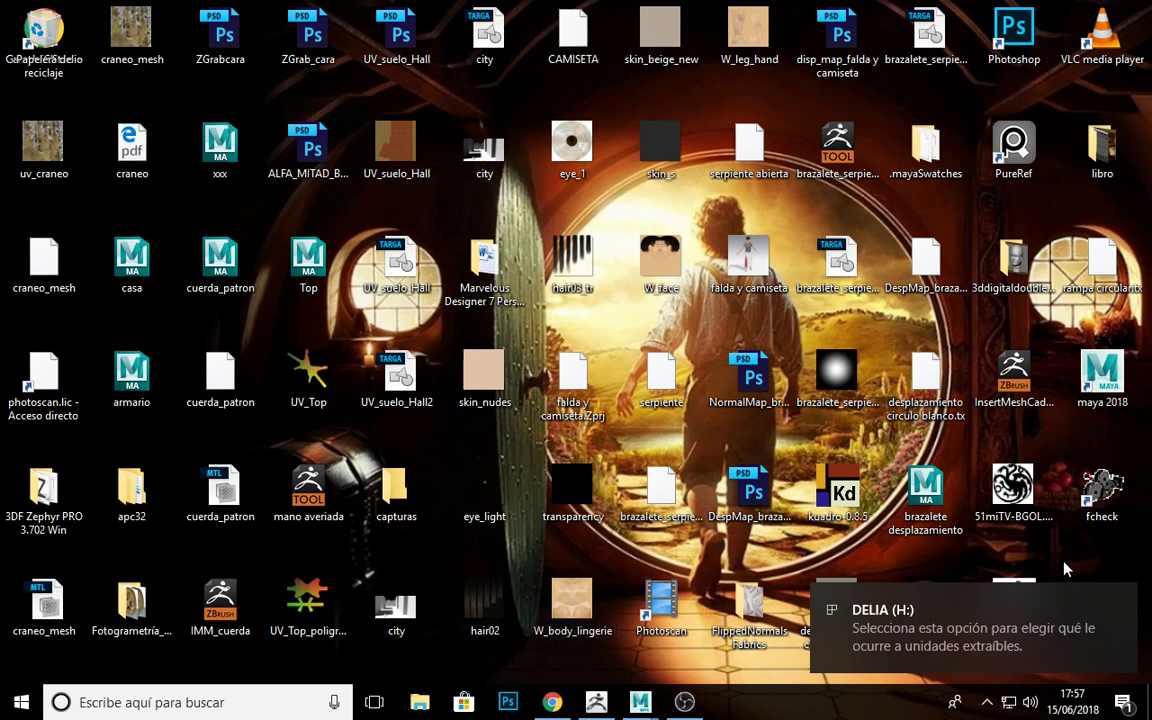
pyautogui.press('super+e')
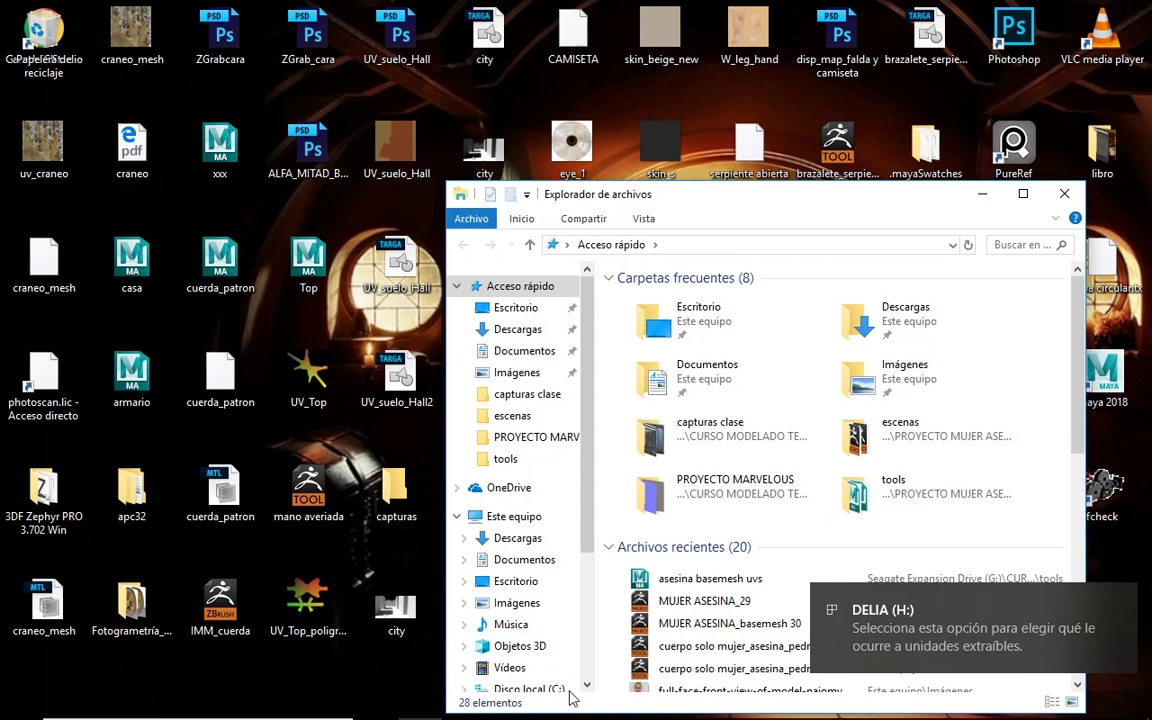
pyautogui.scroll(-3, 586, 560)
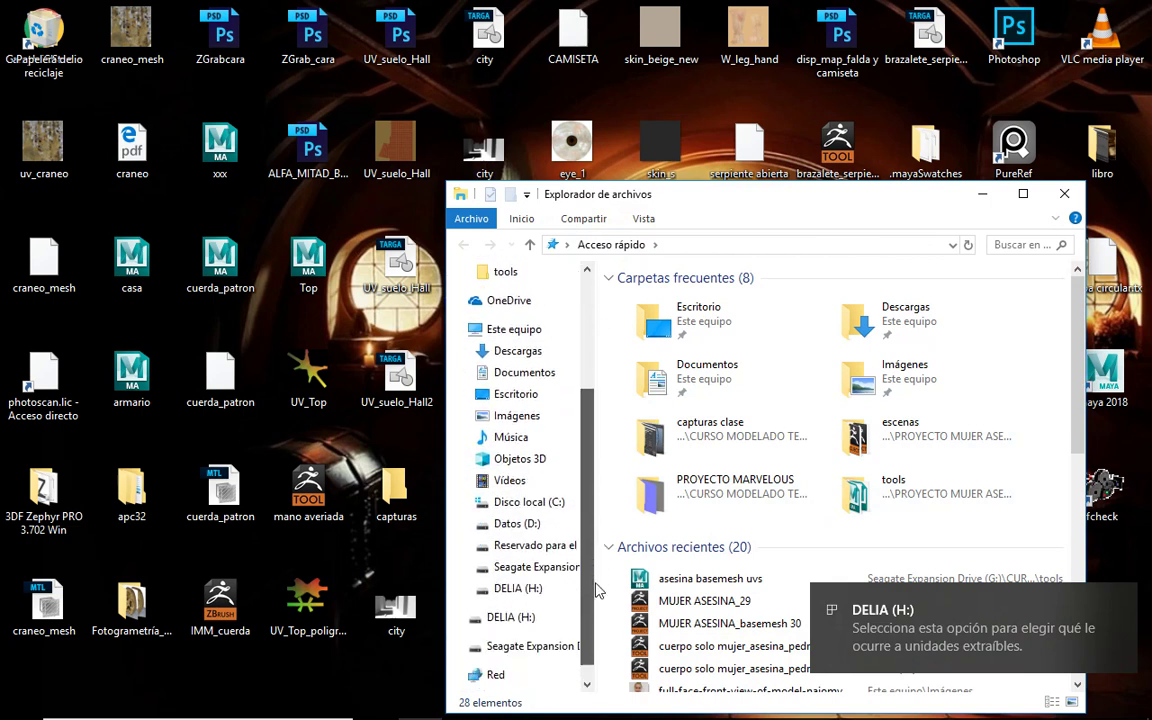
pyautogui.click(520, 588)
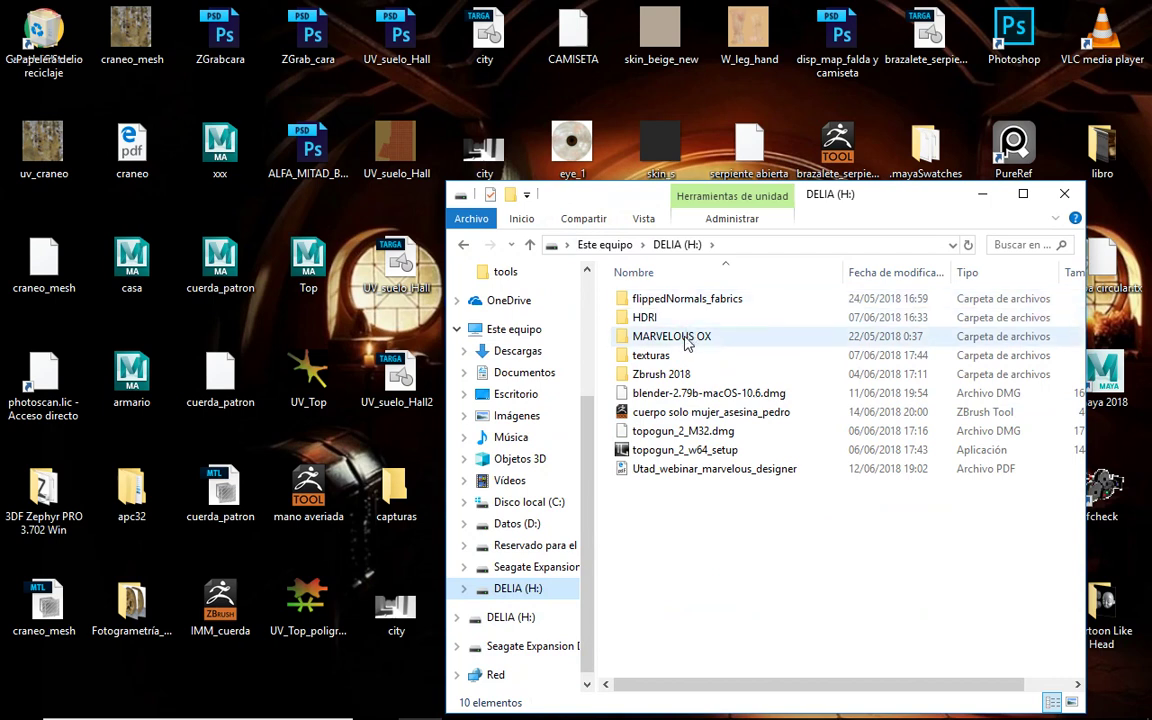
pyautogui.click(631, 359)
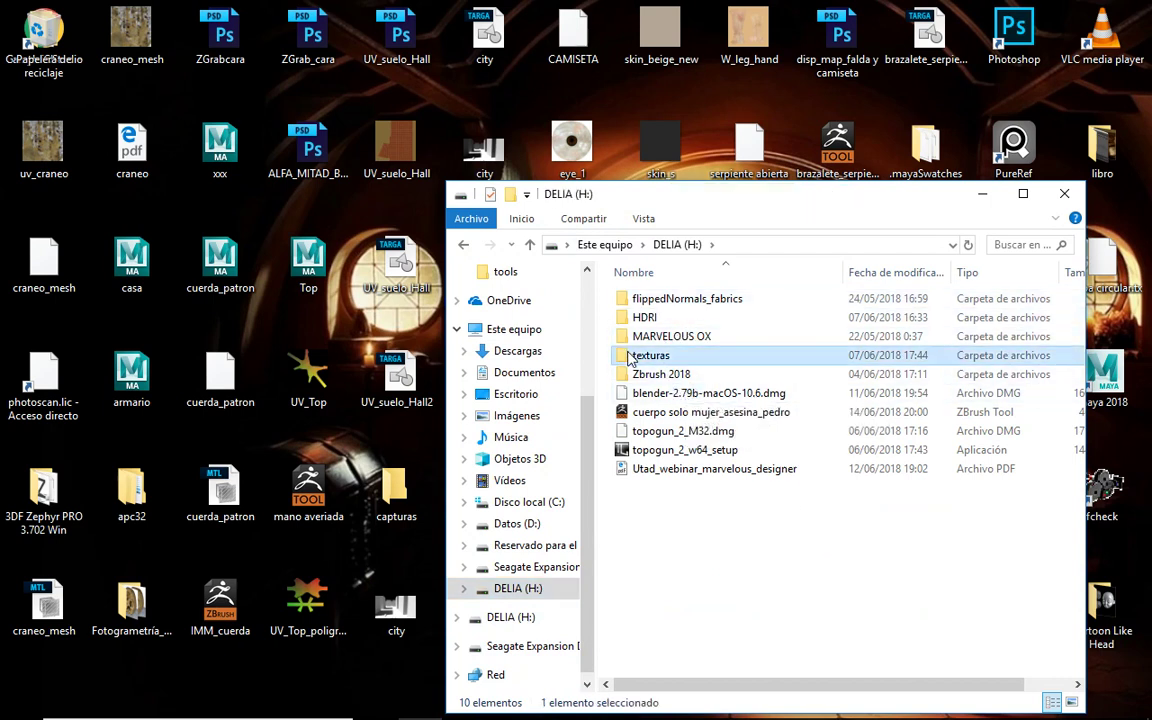
pyautogui.doubleClick(631, 359)
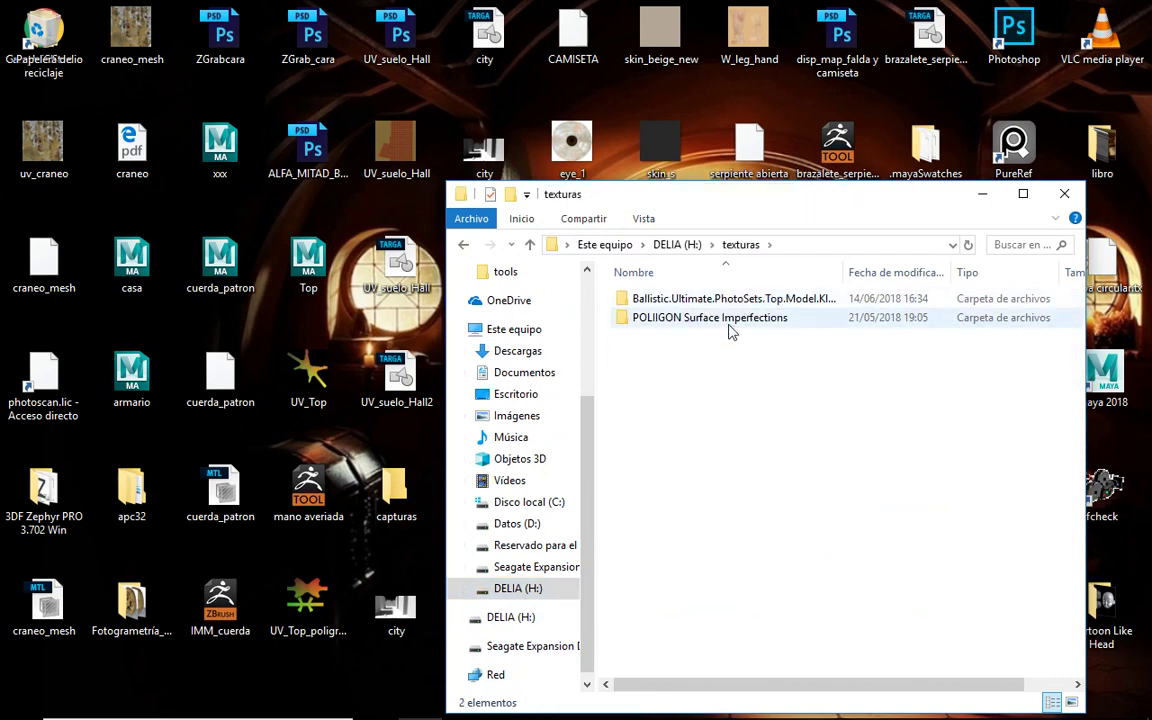
# Step: Copy the Ballistic Ultimate PhotoSets and POLIIGON Surface Imperfections folders from texturas to the desktop
pyautogui.click(625, 300)
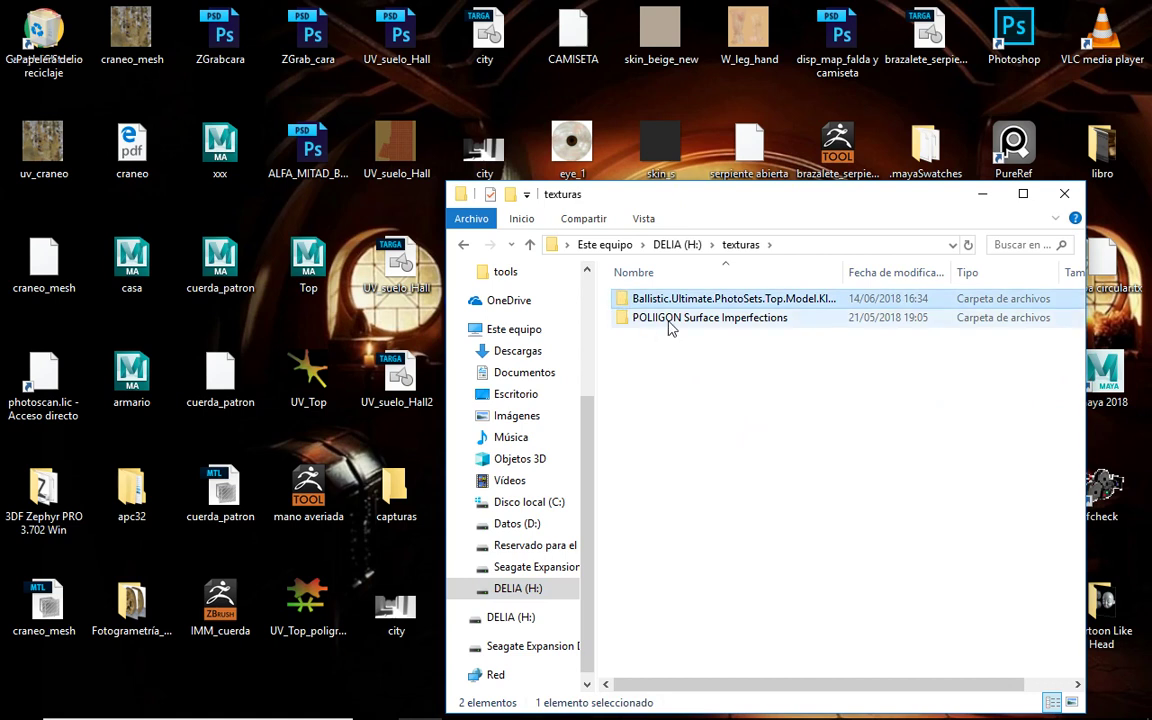
pyautogui.click(670, 327)
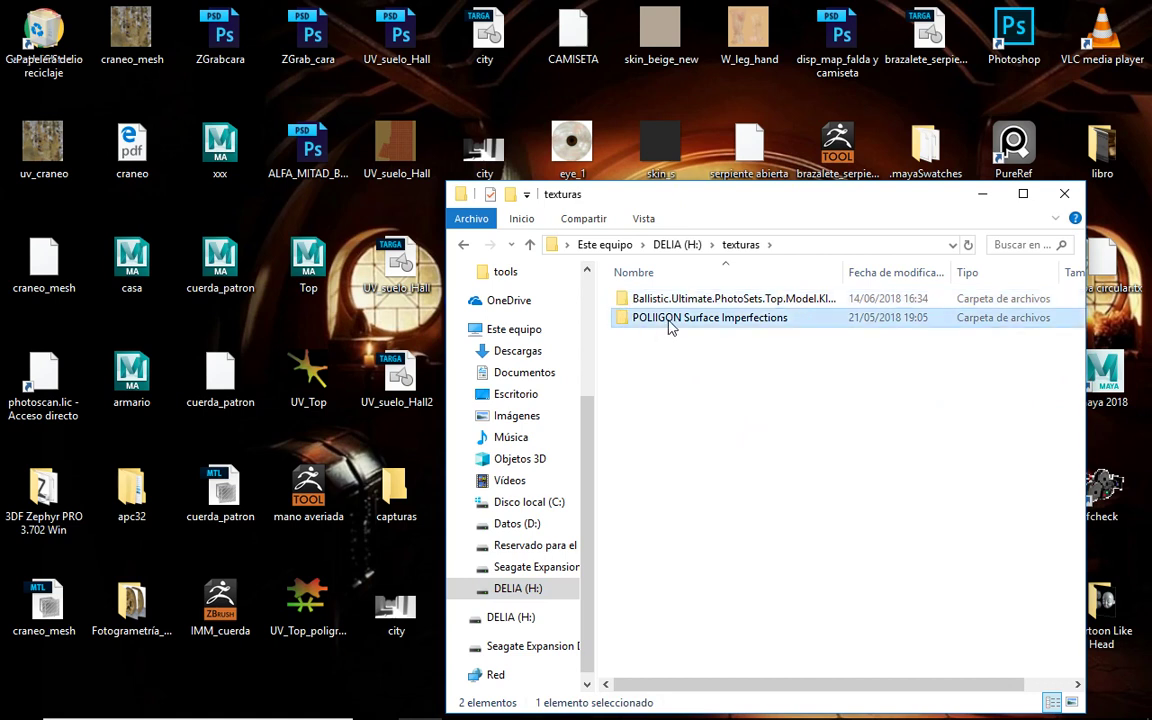
pyautogui.click(628, 301)
pyautogui.click(623, 318)
pyautogui.click(618, 300)
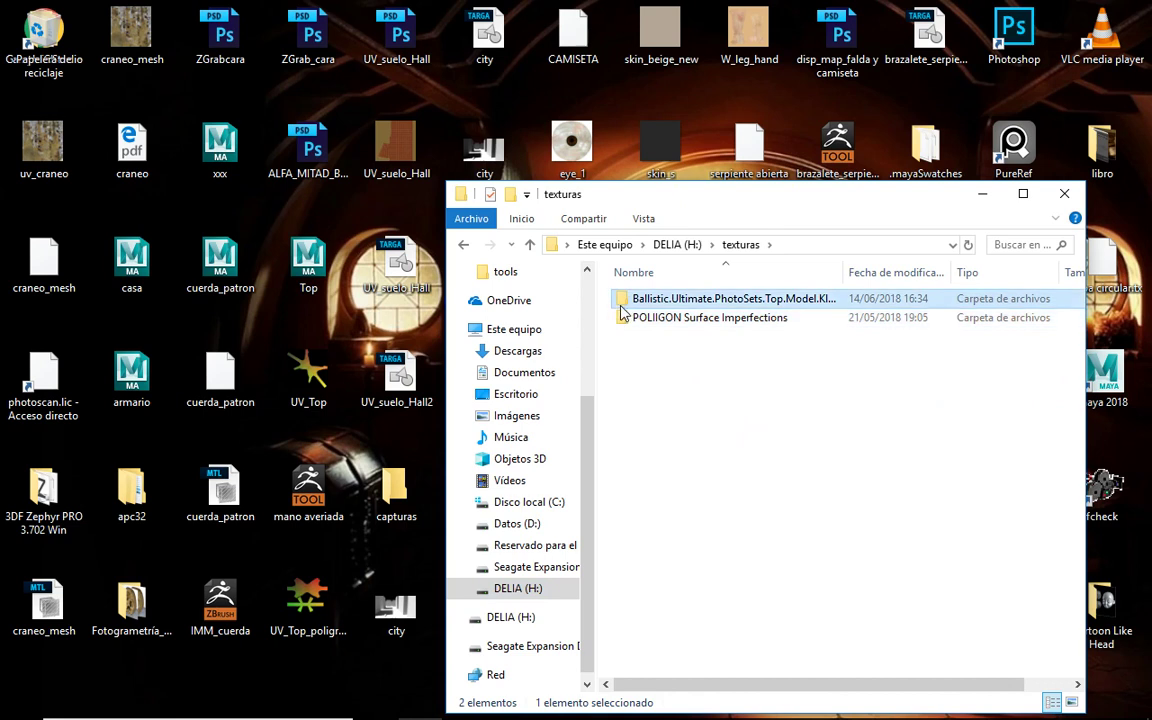
pyautogui.keyDown('shift'); pyautogui.click(682, 320); pyautogui.keyUp('shift')
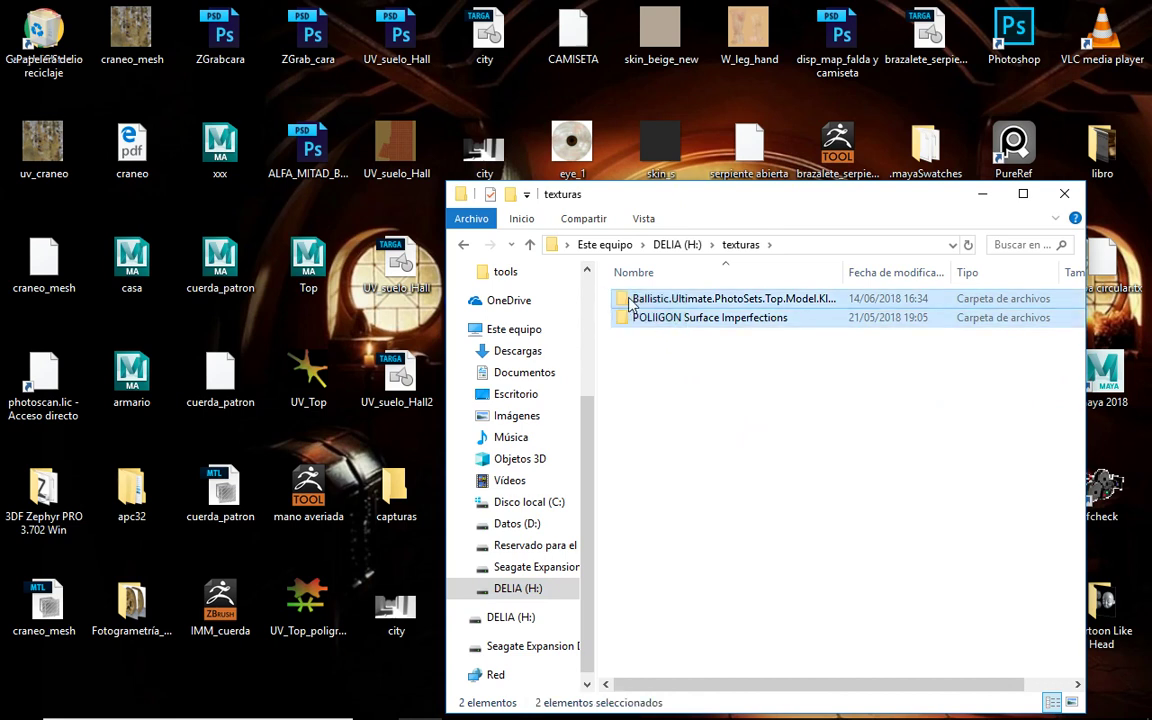
pyautogui.moveTo(623, 302); pyautogui.dragTo(793, 133)
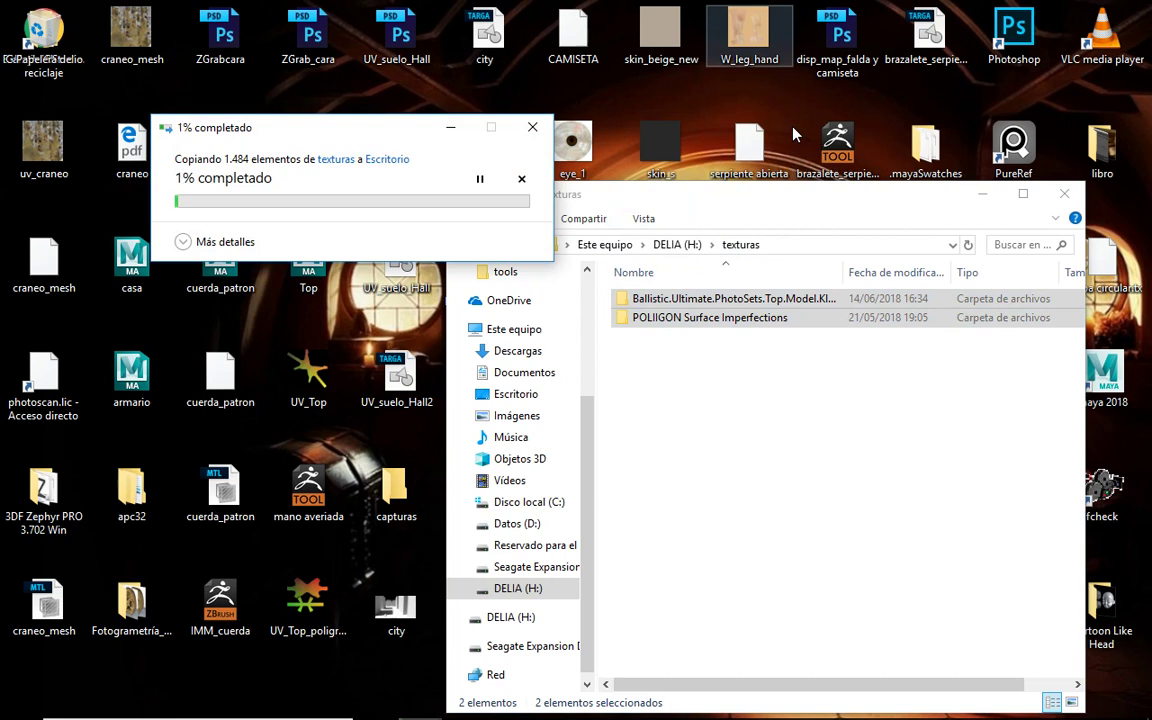
# Step: Open the Ballistic photo set's DVD1 high_res folder on the H: drive, preview image YO5Z9479, and close the viewer
pyautogui.click(820, 210)
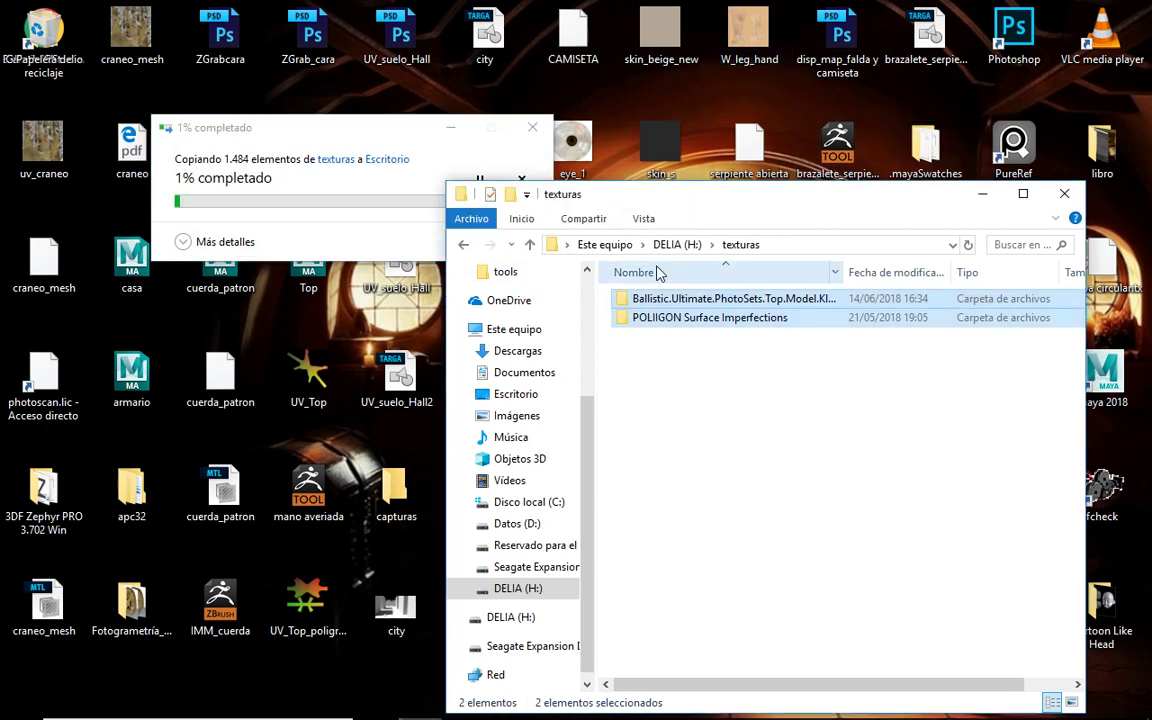
pyautogui.click(625, 298)
pyautogui.doubleClick(622, 298)
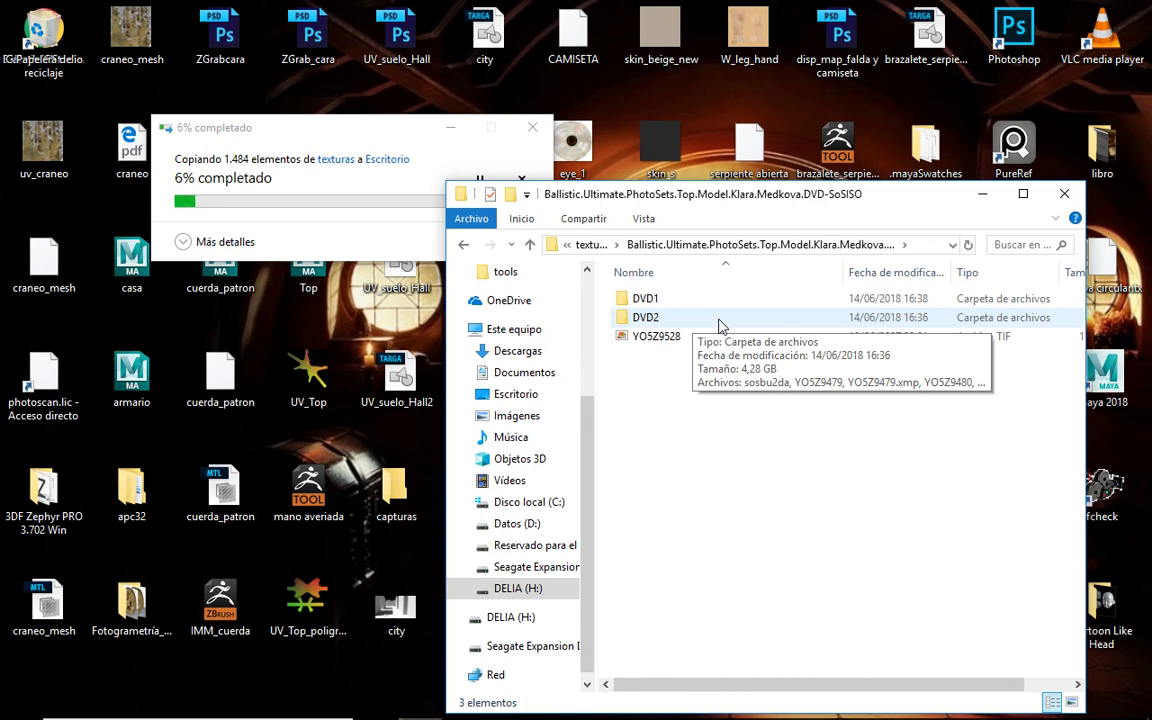
pyautogui.doubleClick(640, 299)
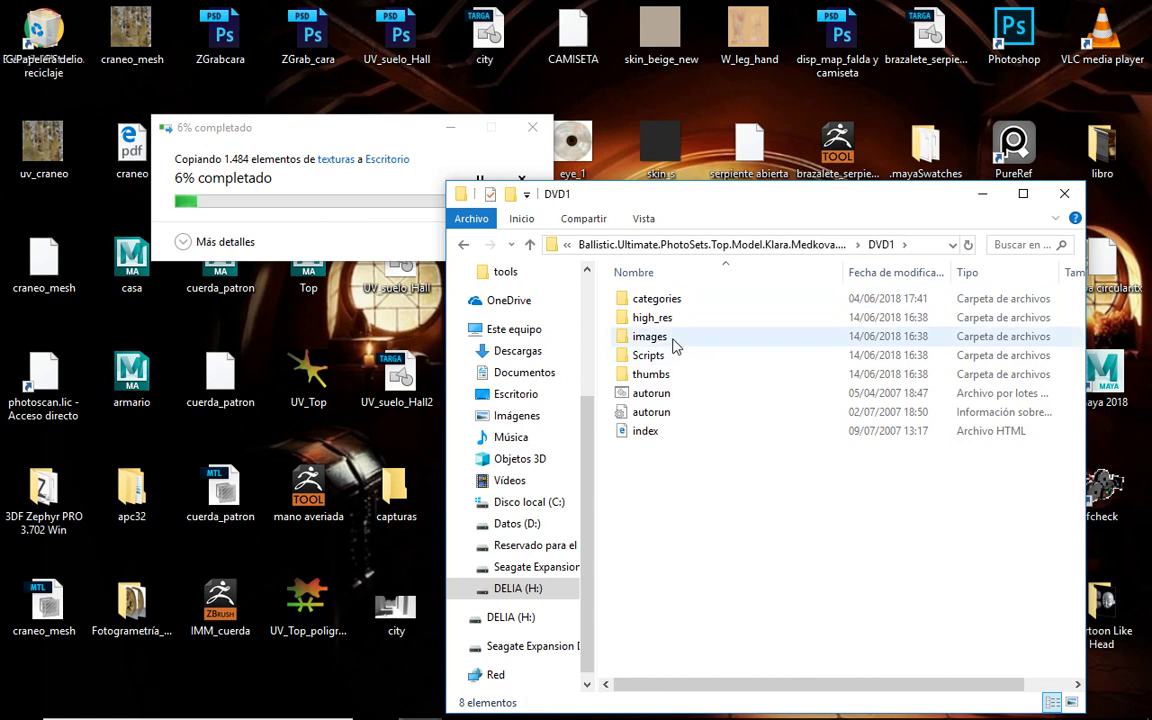
pyautogui.doubleClick(627, 317)
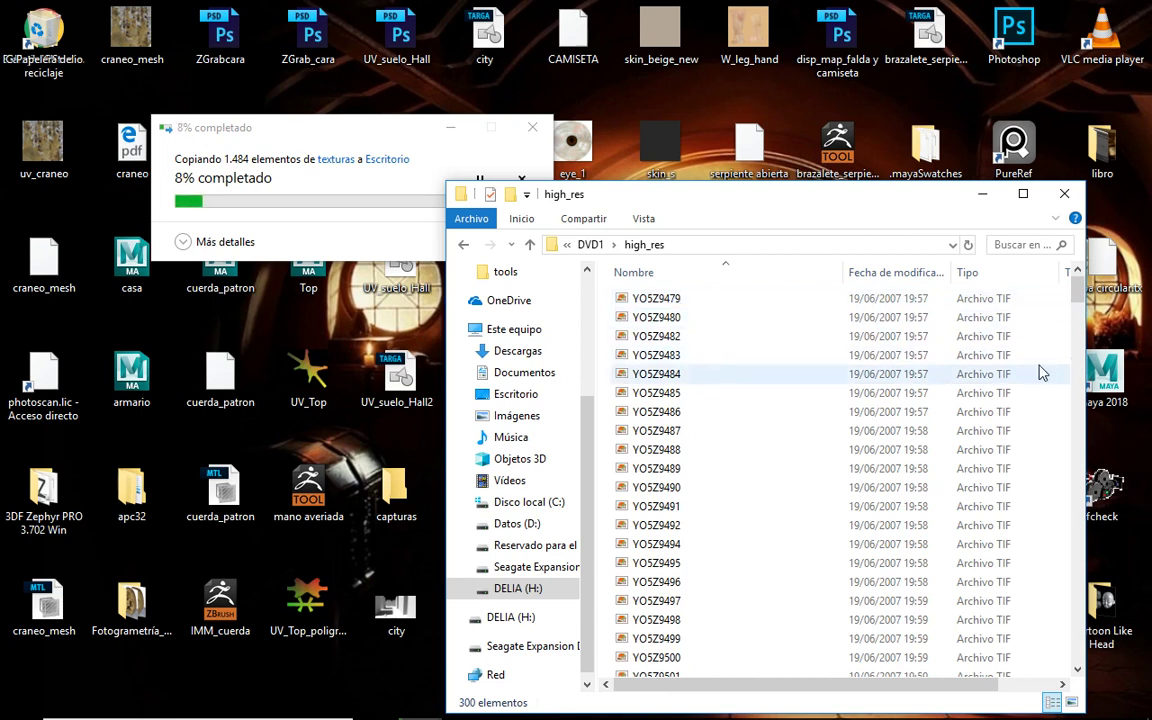
pyautogui.moveTo(1079, 292)
pyautogui.mouseDown()
pyautogui.moveTo(1083, 312)
pyautogui.moveTo(1066, 298)
pyautogui.mouseUp()
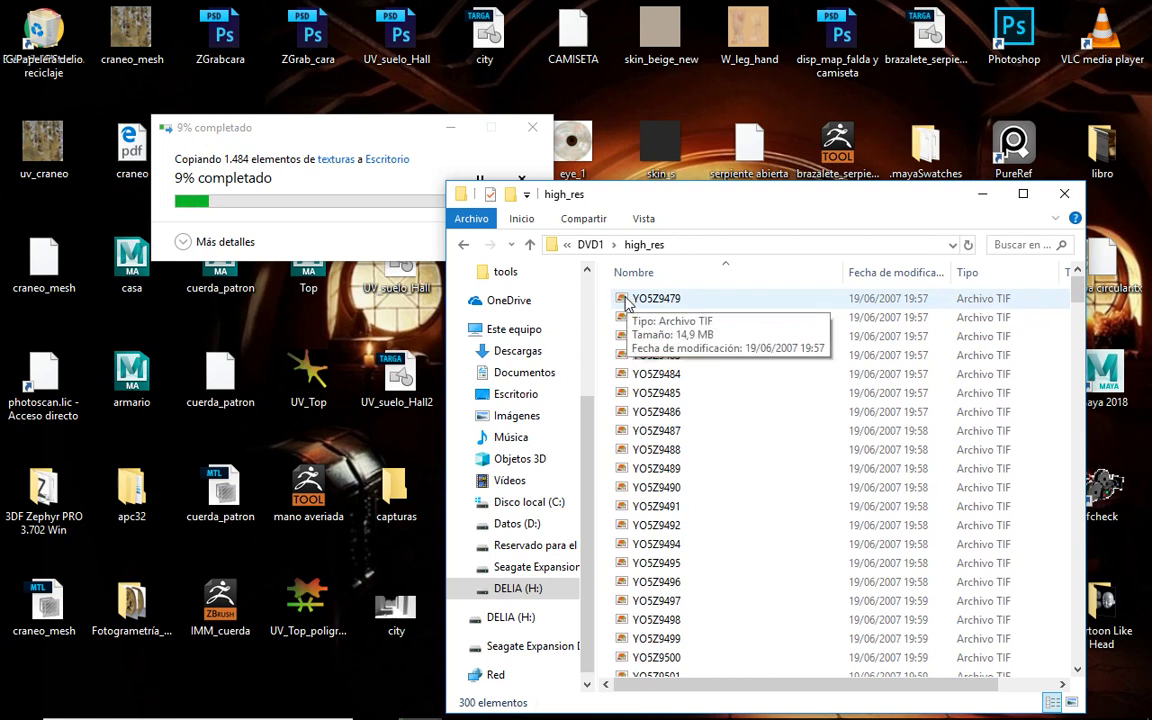
pyautogui.doubleClick(629, 303)
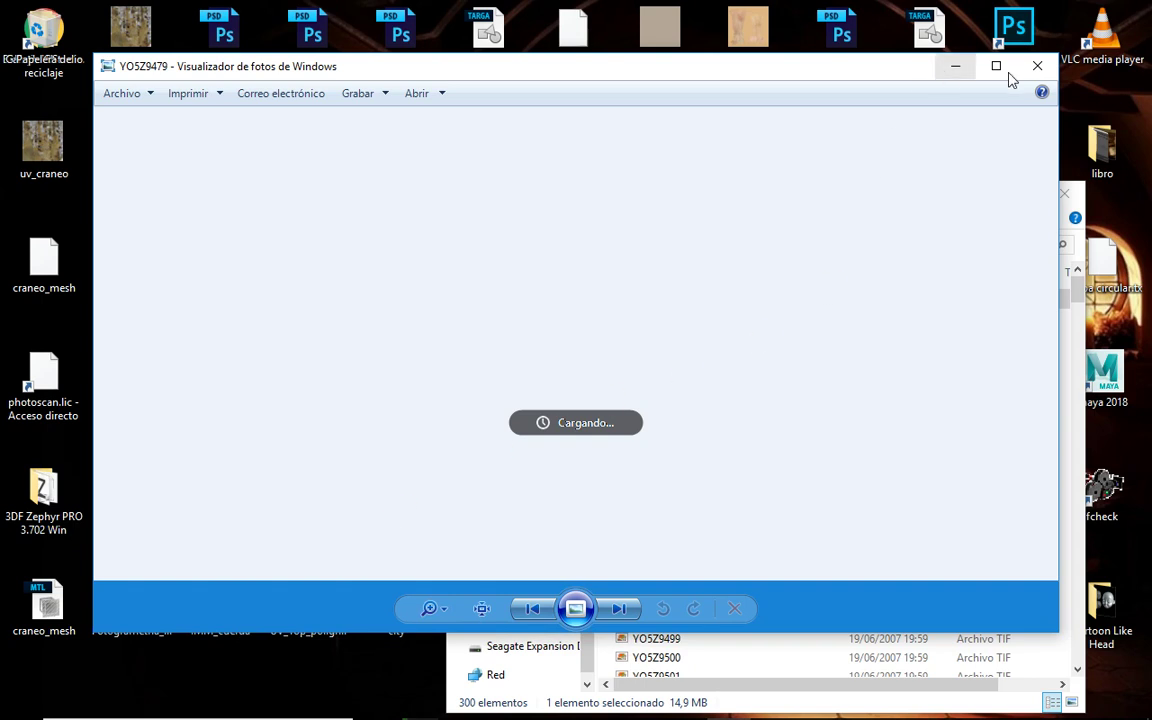
pyautogui.click(1037, 66)
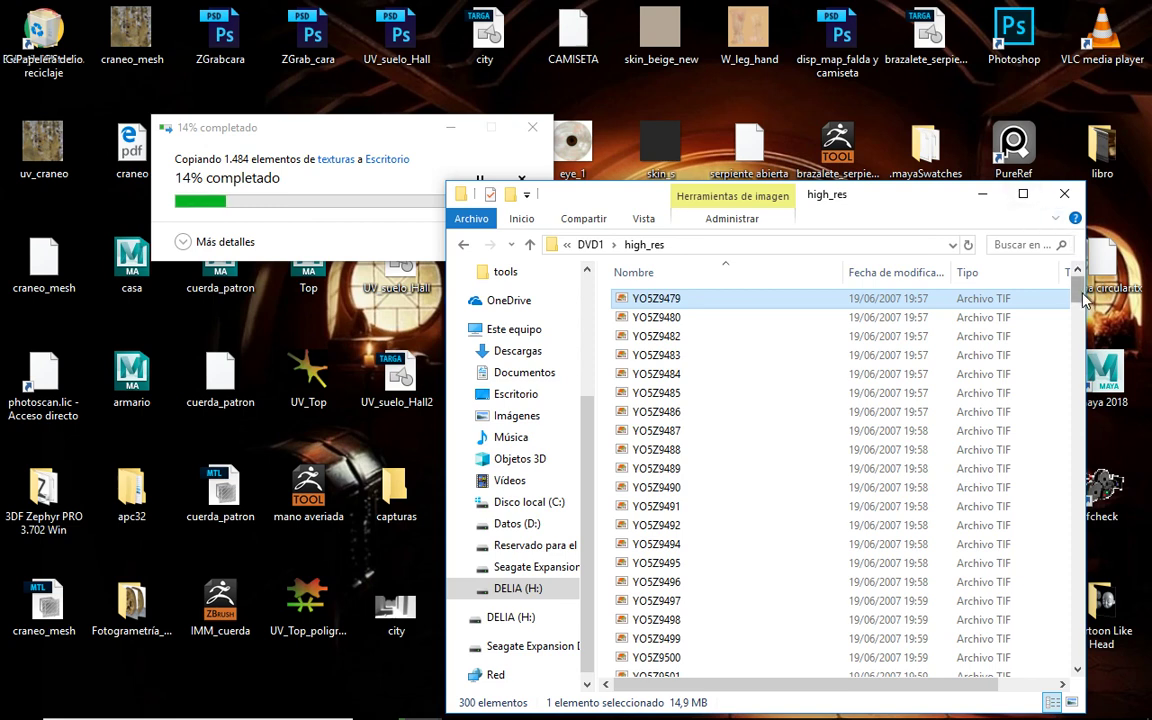
# Step: Move the copy progress window and the high_res folder window apart on the desktop
pyautogui.moveTo(360, 136); pyautogui.dragTo(240, 264)
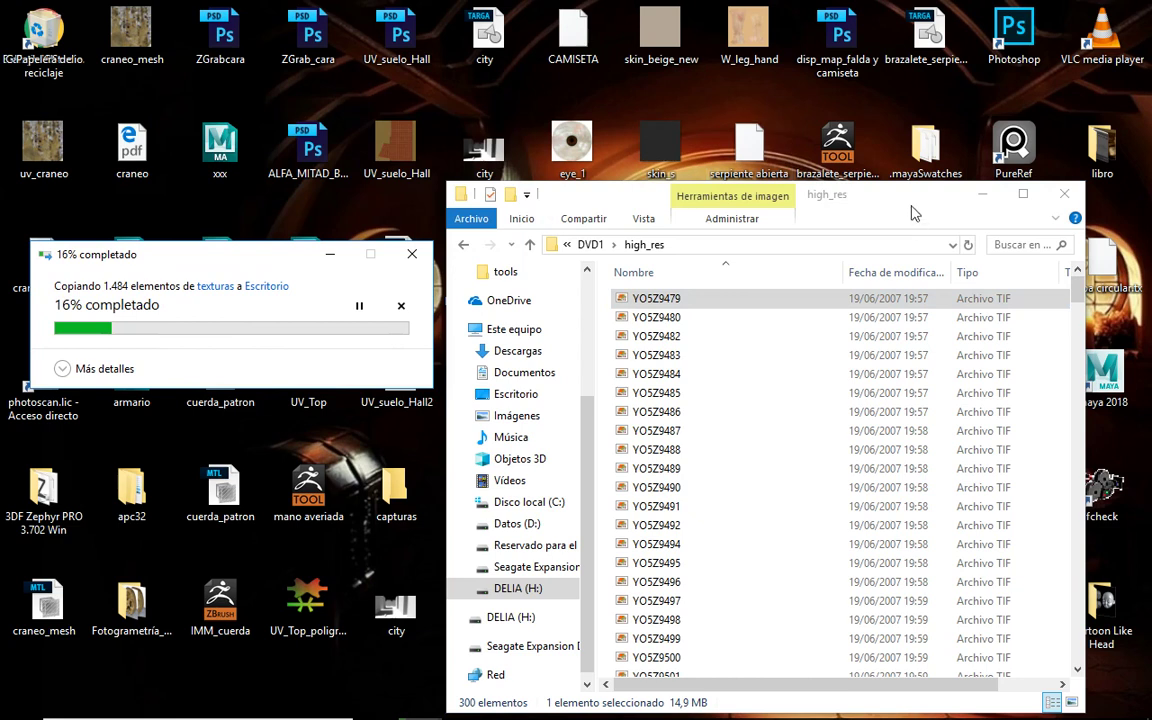
pyautogui.click(826, 192)
pyautogui.moveTo(913, 196); pyautogui.dragTo(931, 105)
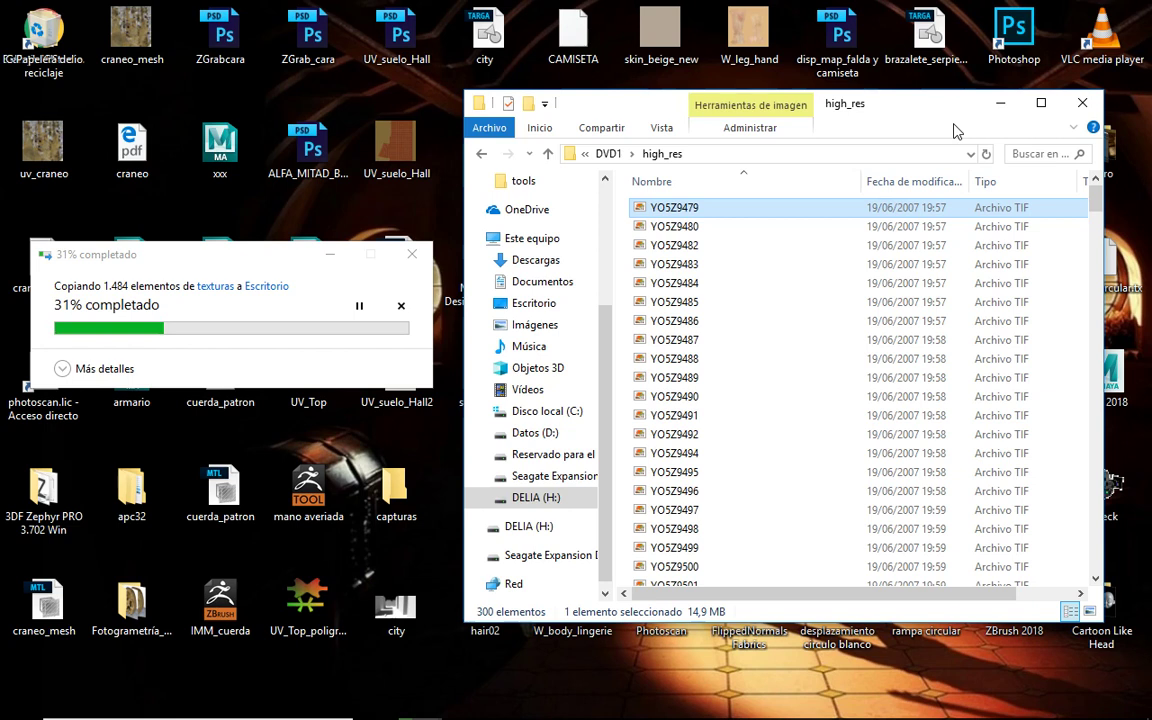
pyautogui.moveTo(955, 125); pyautogui.dragTo(1015, 171)
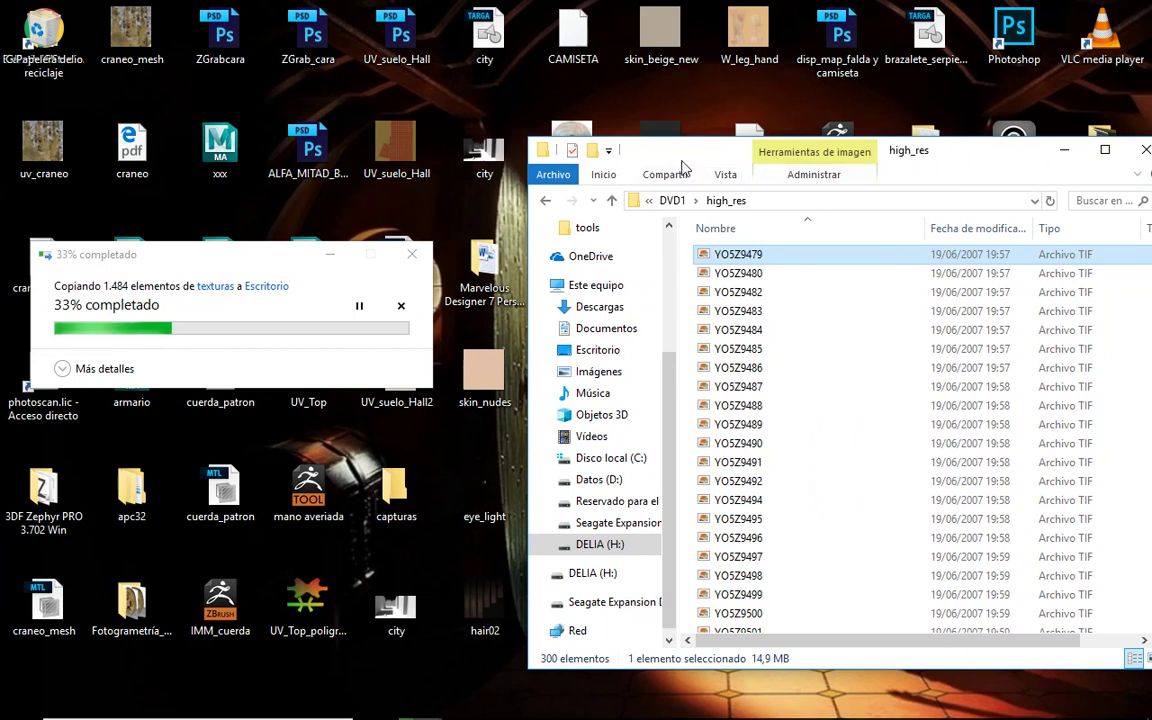
# Step: Open the DVD1 high_res folder of the desktop's Ballistic photo set in a second Explorer window and browse its thumbnails
pyautogui.press('super+e')
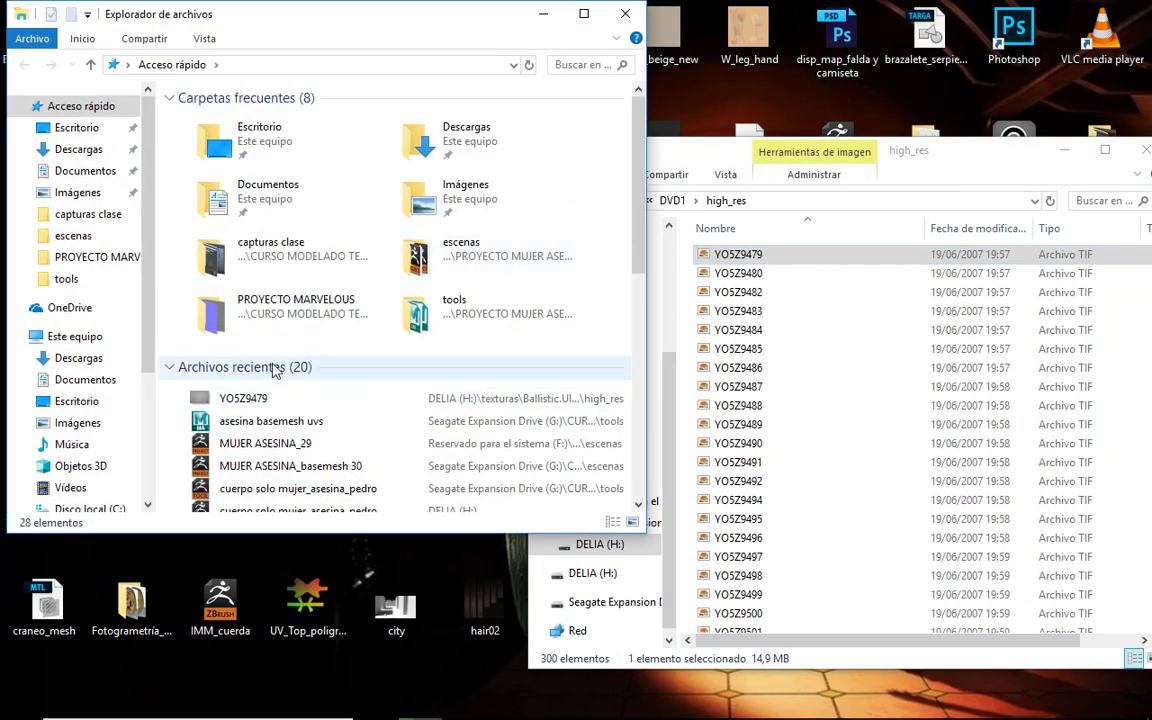
pyautogui.click(78, 126)
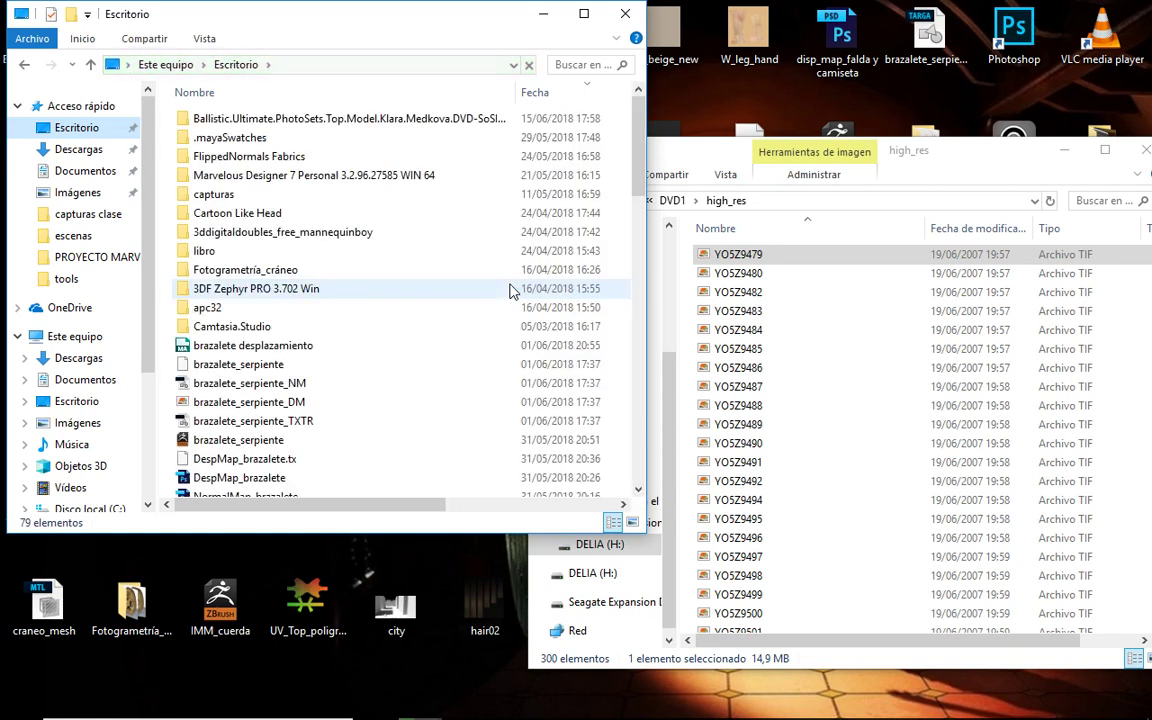
pyautogui.doubleClick(212, 118)
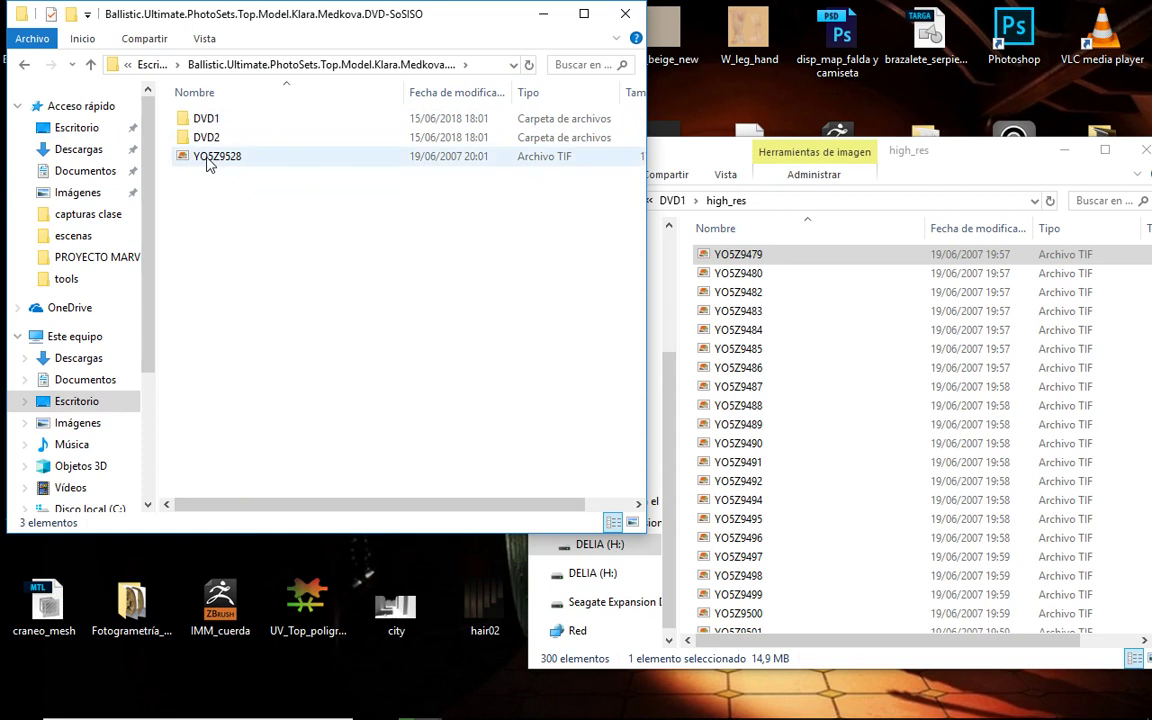
pyautogui.doubleClick(206, 118)
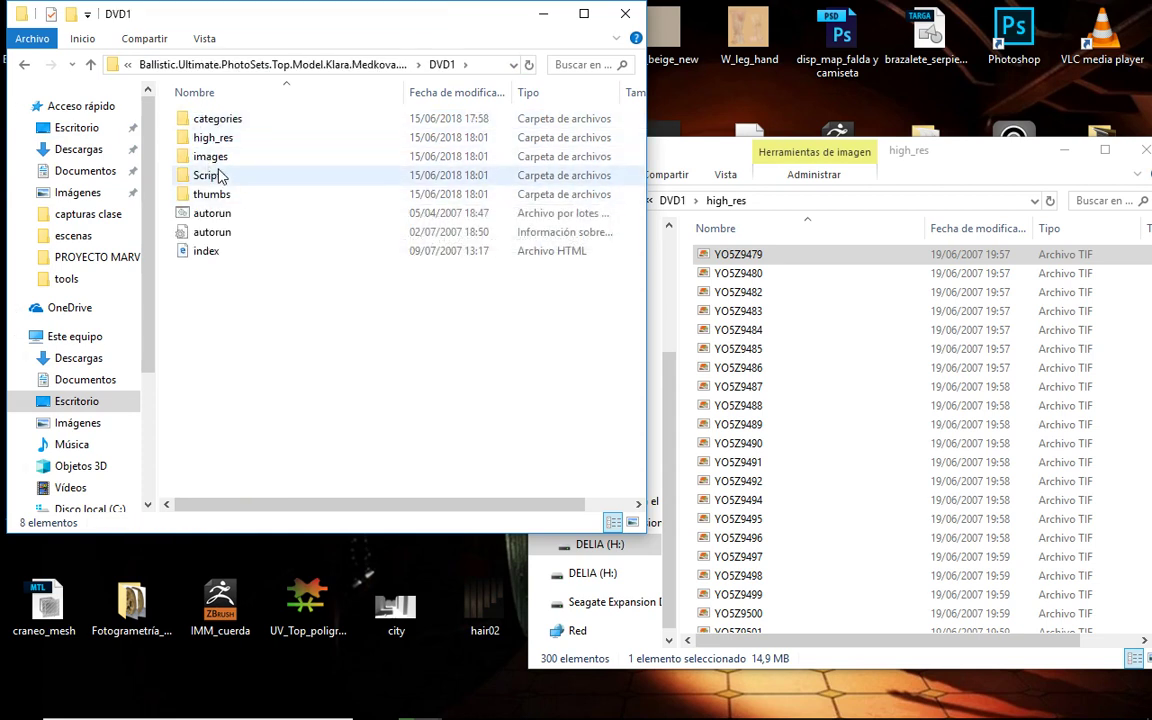
pyautogui.click(193, 140)
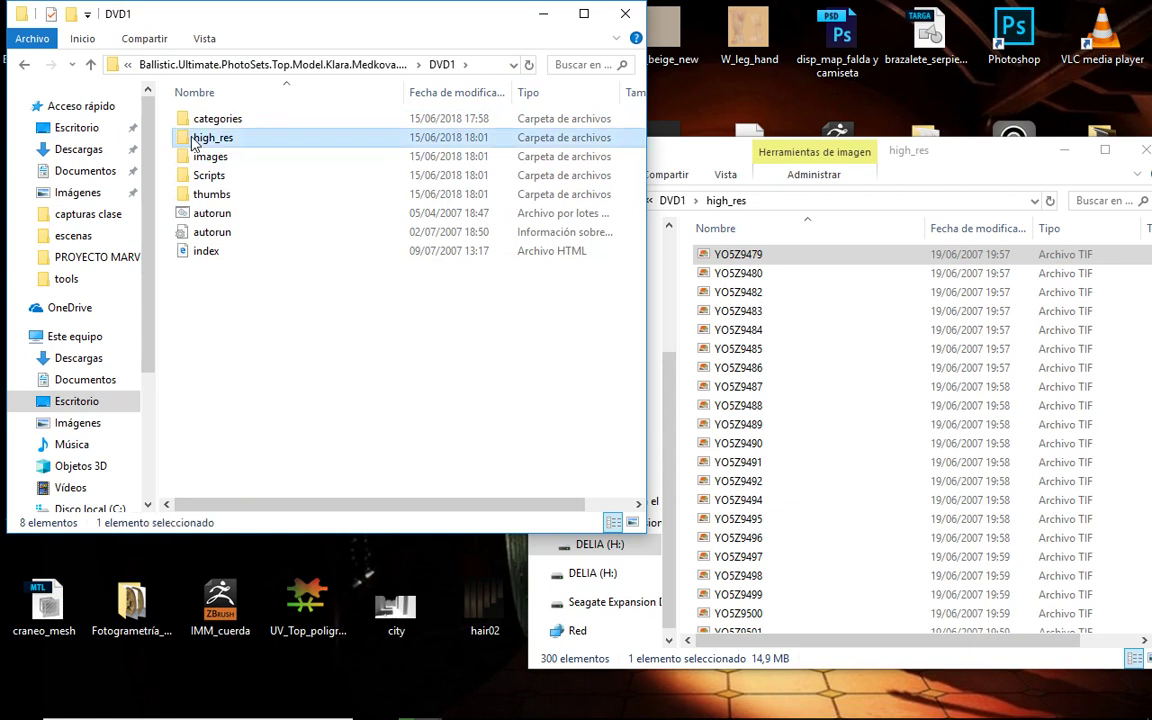
pyautogui.doubleClick(193, 140)
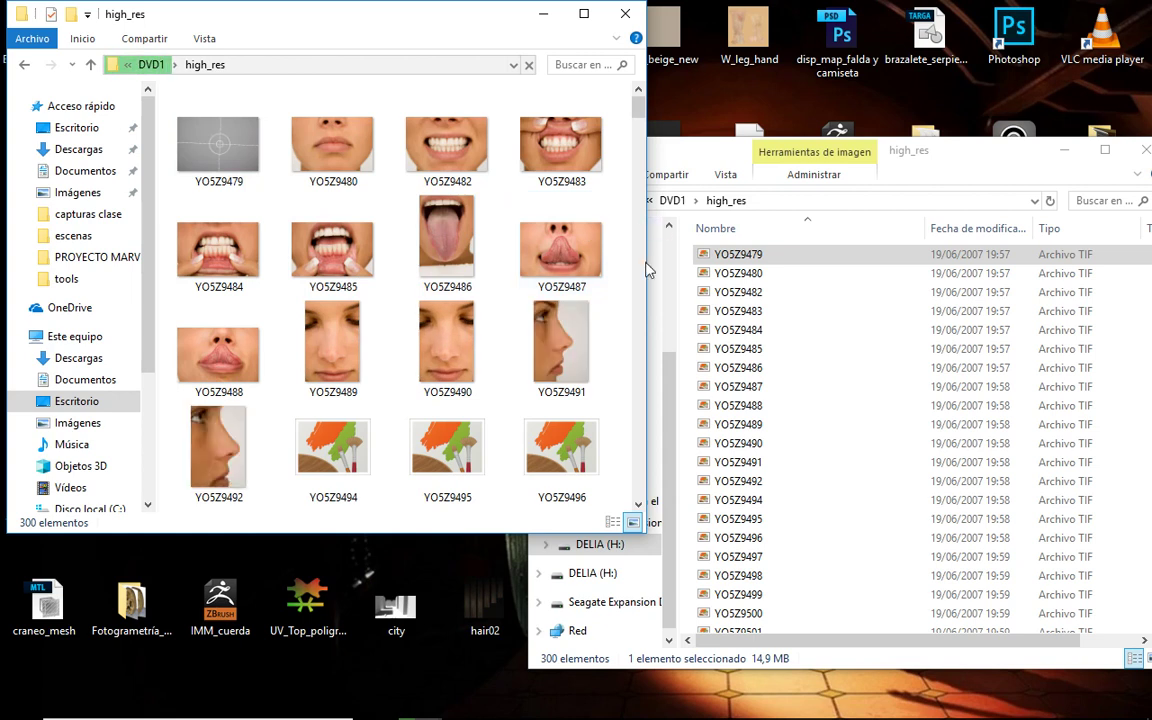
pyautogui.scroll(-2, 641, 128)
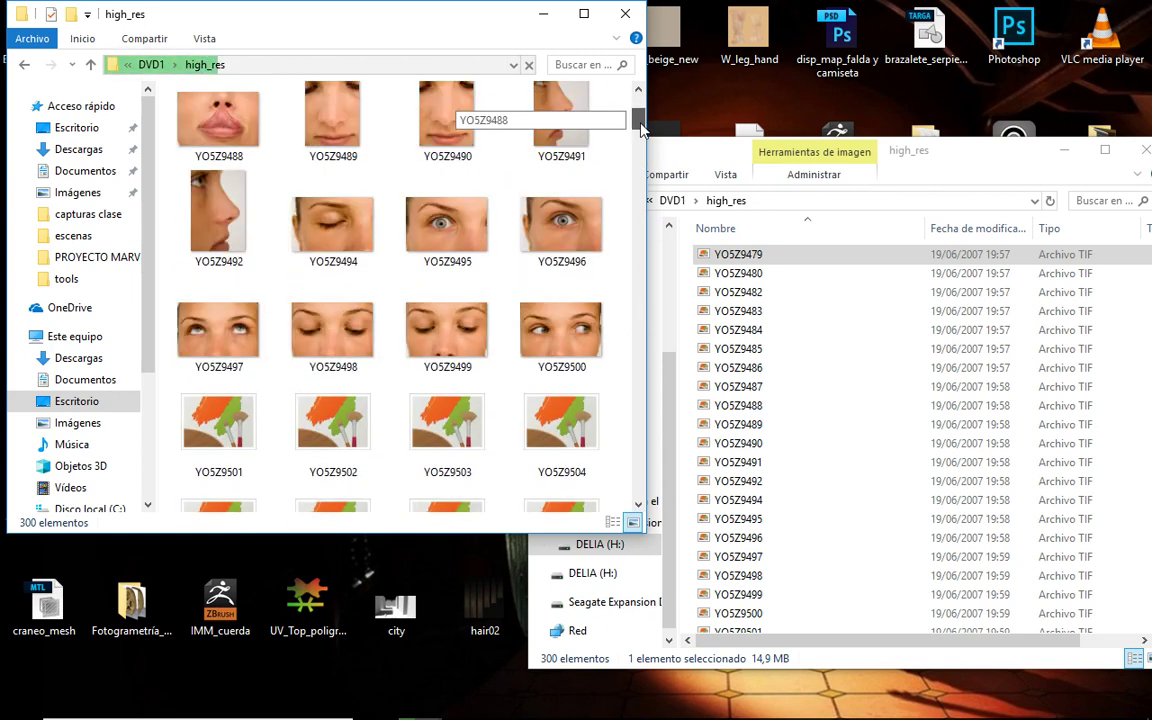
# Step: Browse the mouth, eye and head photos in the high_res folder and select the frontal face image YO5Z9528
pyautogui.scroll(-1, 641, 128)
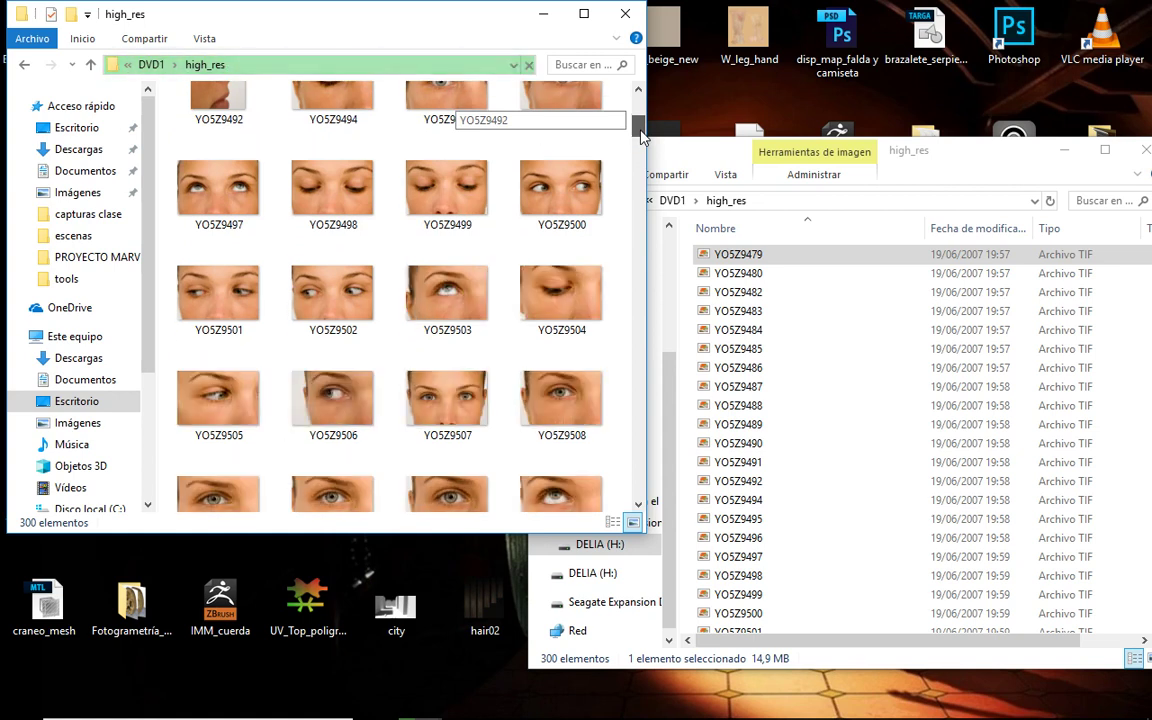
pyautogui.scroll(-2, 641, 137)
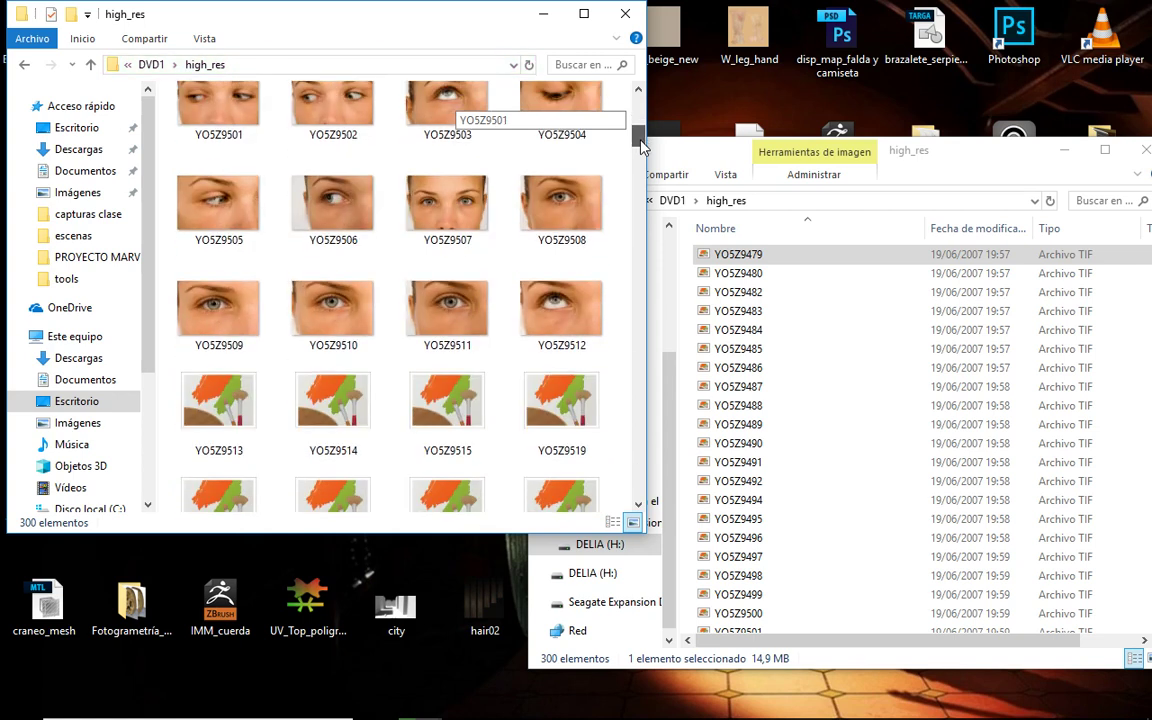
pyautogui.scroll(5, 640, 130)
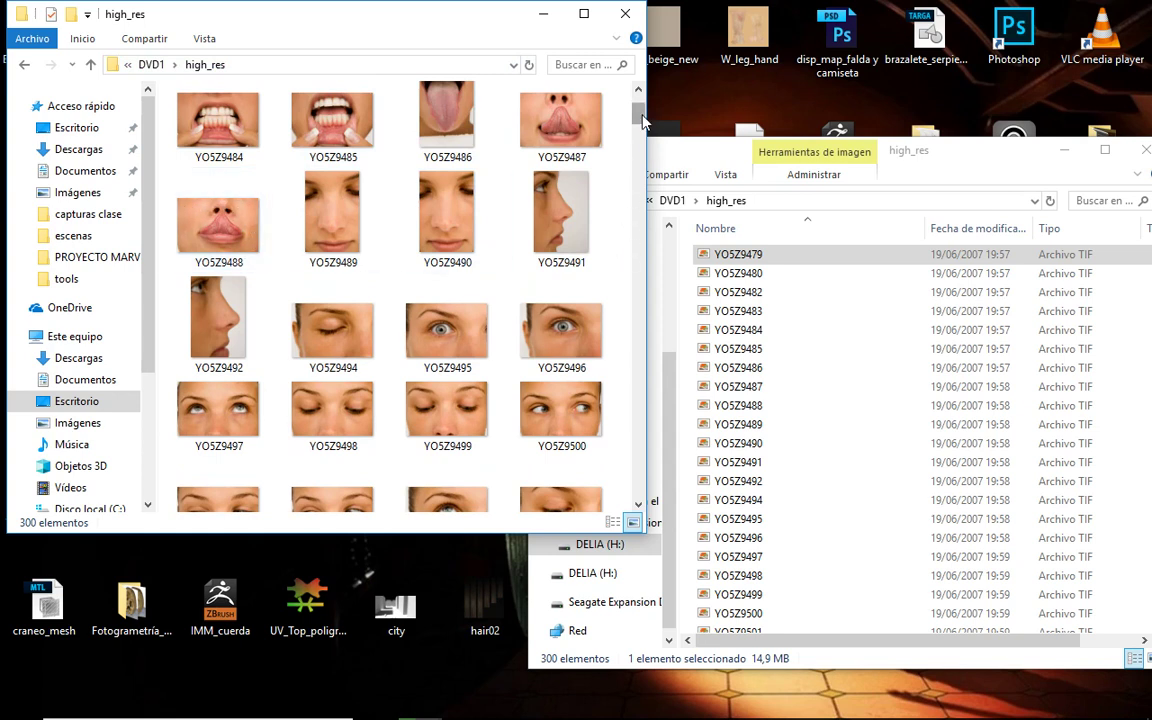
pyautogui.moveTo(642, 117); pyautogui.dragTo(642, 152)
pyautogui.click(469, 375)
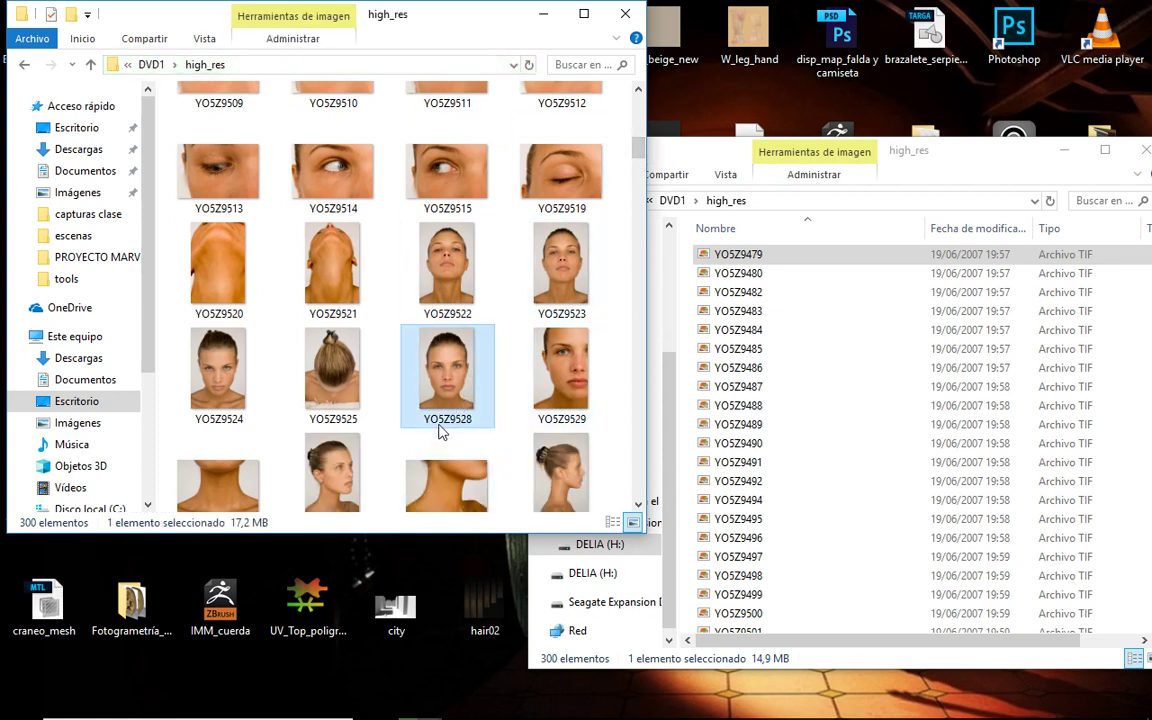
pyautogui.moveTo(445, 432)
pyautogui.moveTo(639, 156)
pyautogui.mouseDown()
pyautogui.moveTo(643, 187)
pyautogui.moveTo(641, 163)
pyautogui.mouseUp()
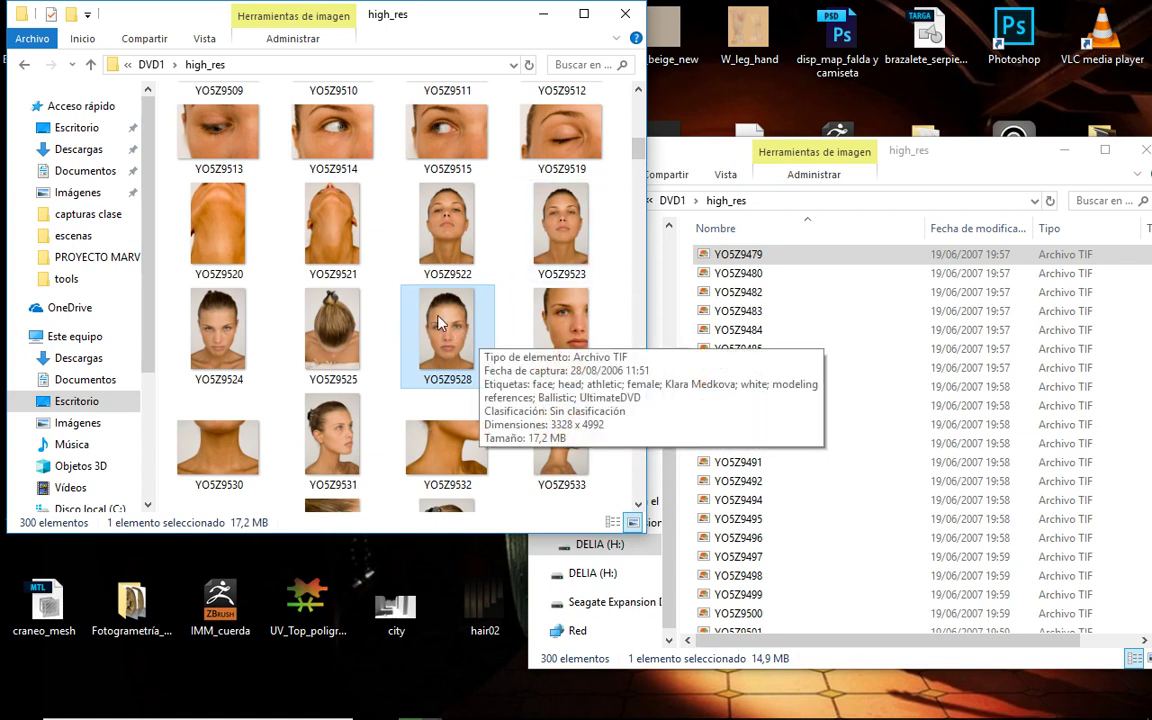
pyautogui.moveTo(446, 346)
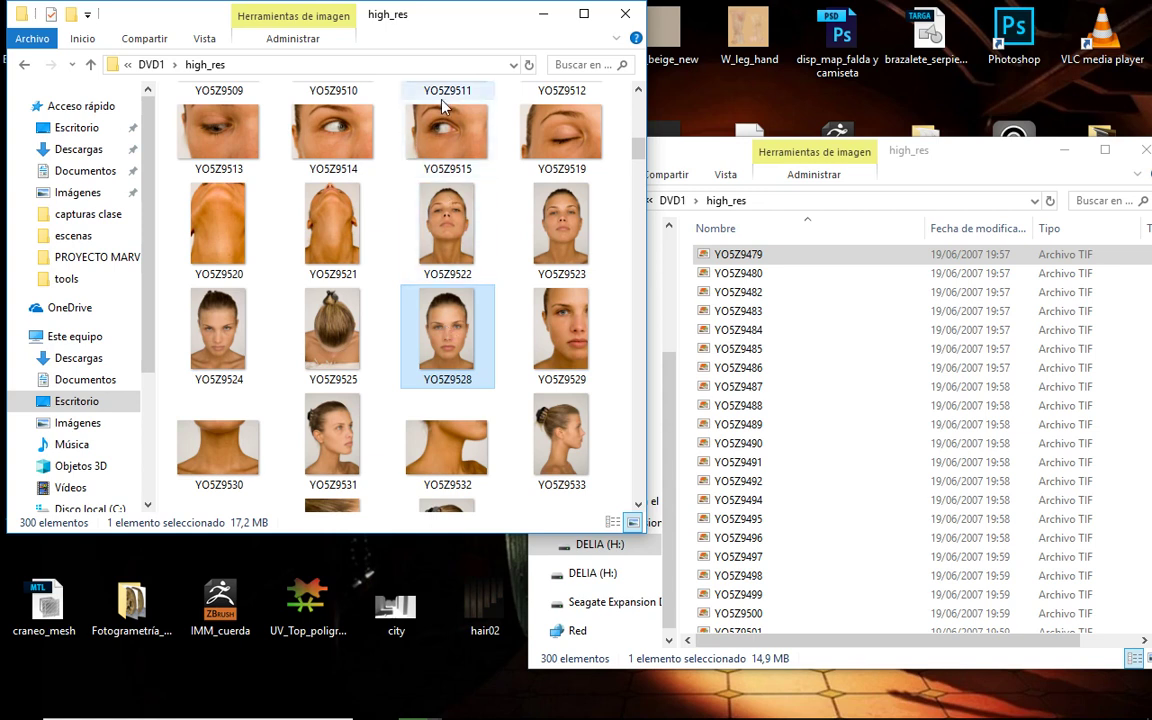
# Step: Reposition the high_res thumbnail window and minimize both high_res Explorer windows
pyautogui.moveTo(466, 28); pyautogui.dragTo(516, 88)
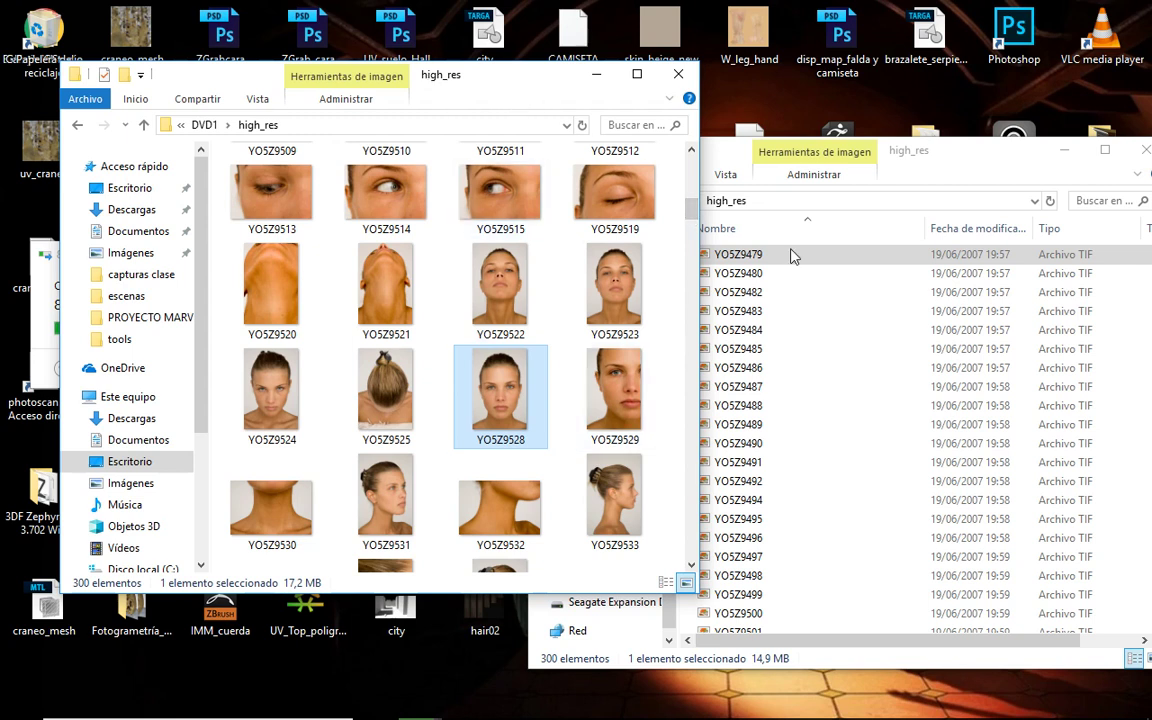
pyautogui.moveTo(524, 90)
pyautogui.mouseDown()
pyautogui.moveTo(540, 118)
pyautogui.moveTo(911, 185)
pyautogui.moveTo(597, 95)
pyautogui.moveTo(518, 88)
pyautogui.mouseUp()
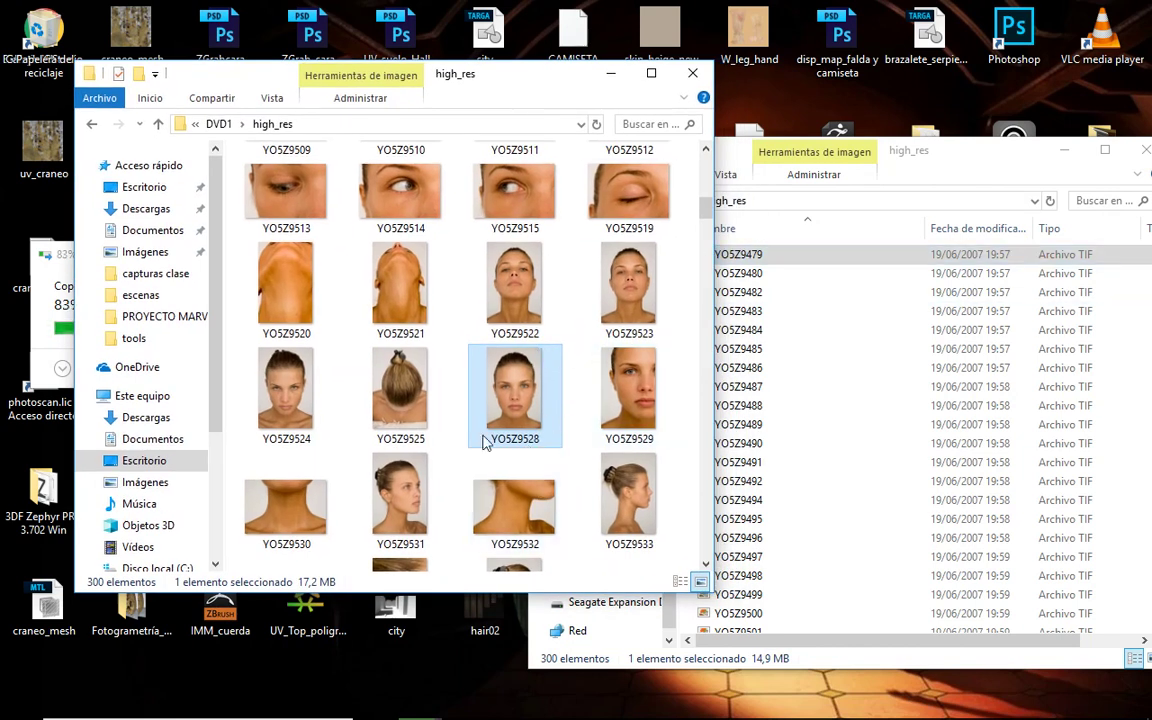
pyautogui.moveTo(514, 440); pyautogui.dragTo(505, 494, button='right')
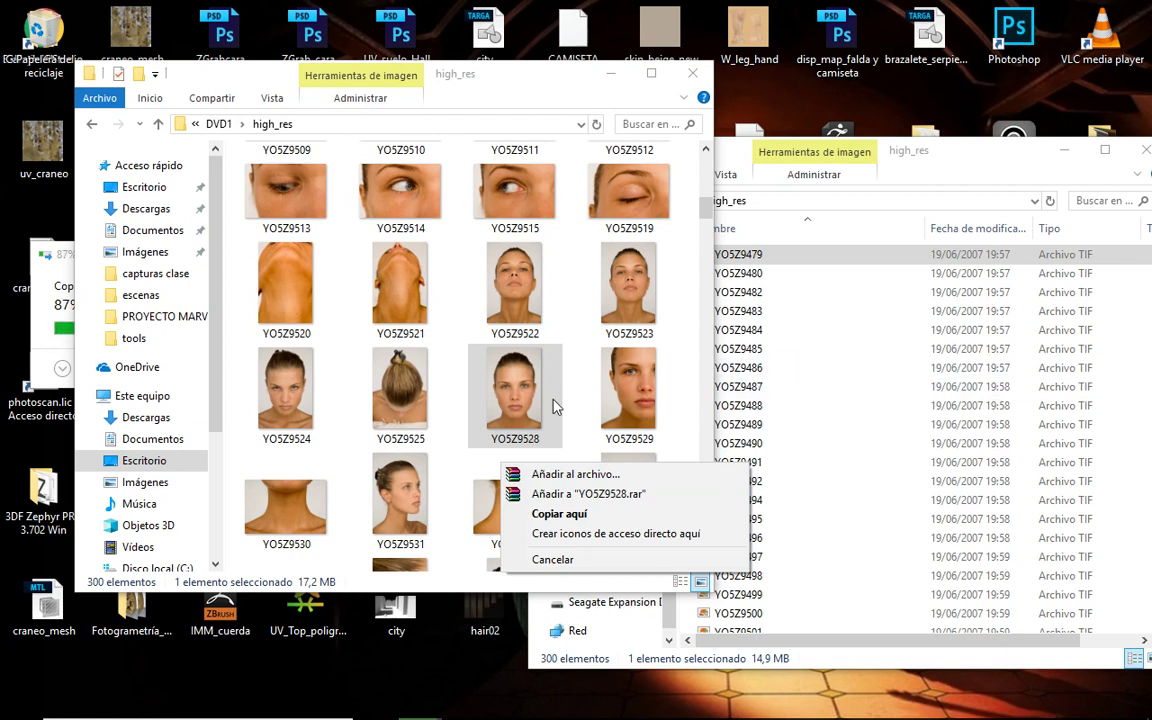
pyautogui.click(550, 66)
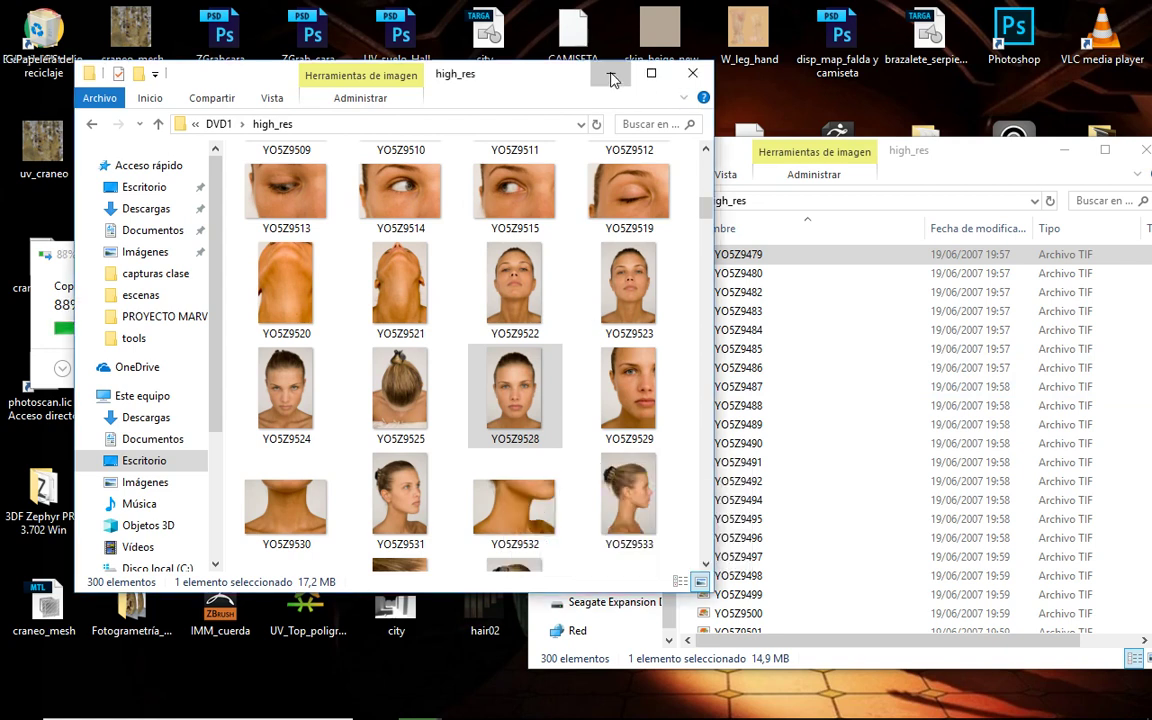
pyautogui.click(609, 73)
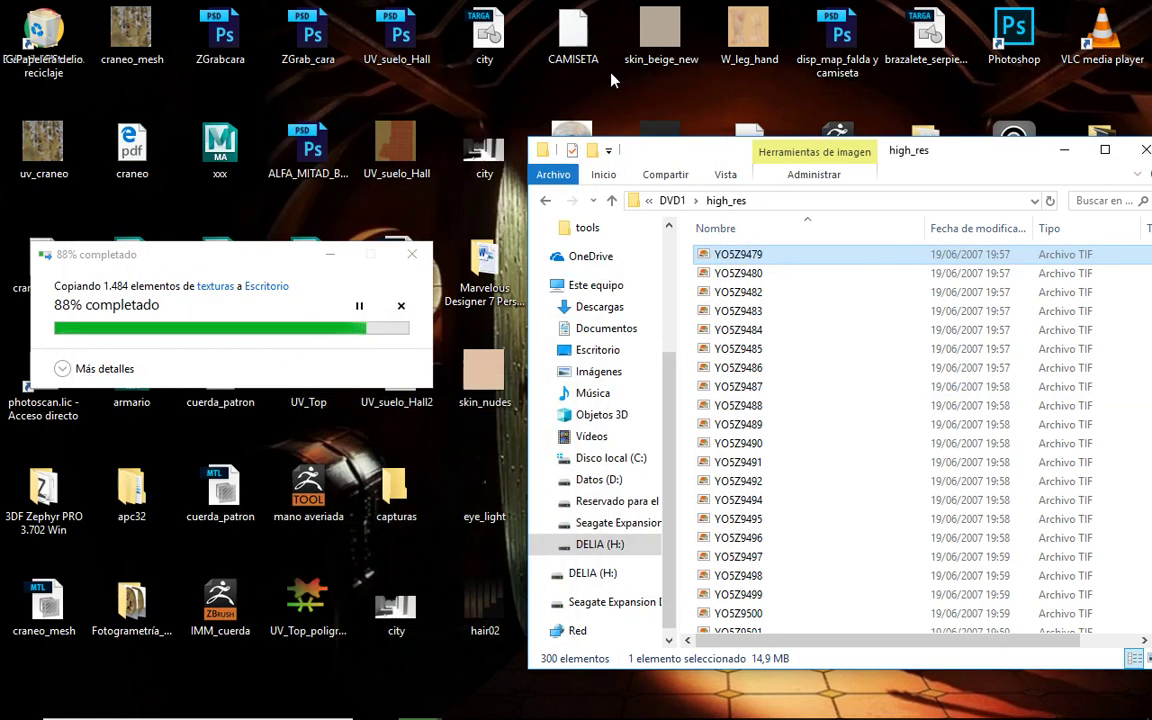
pyautogui.click(1064, 150)
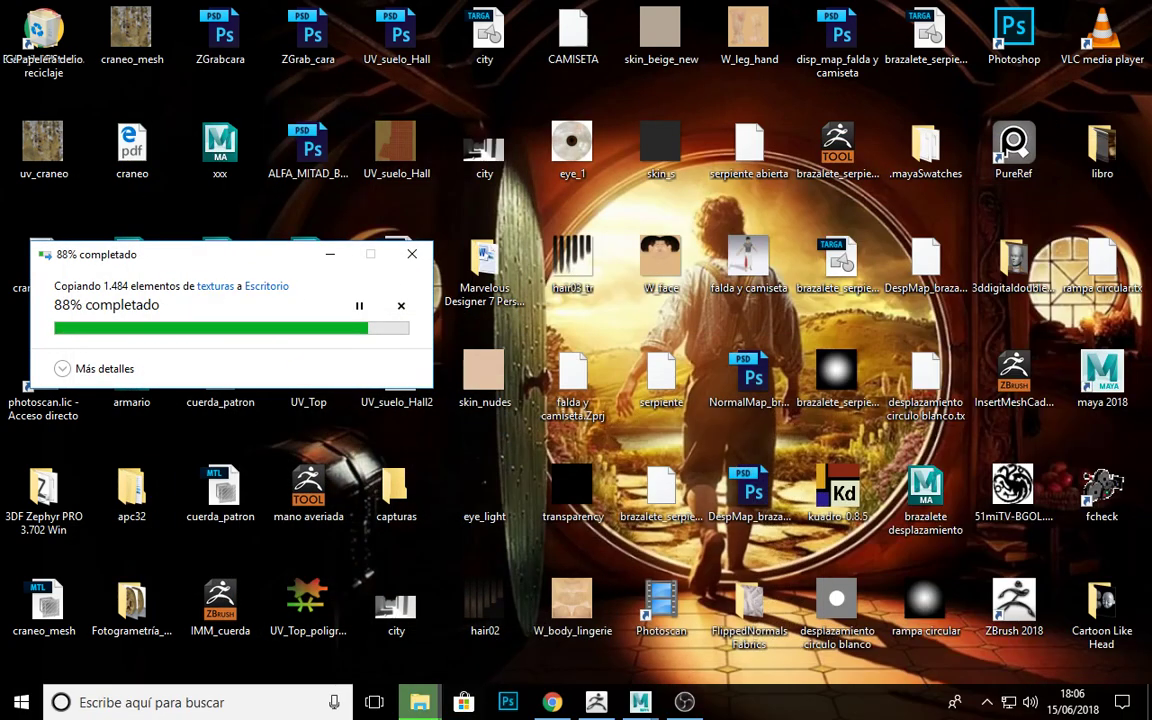
# Step: Review the head, neck and ear photos in the desktop high_res folder over ZBrush, then minimize the folder
pyautogui.moveTo(608, 708)
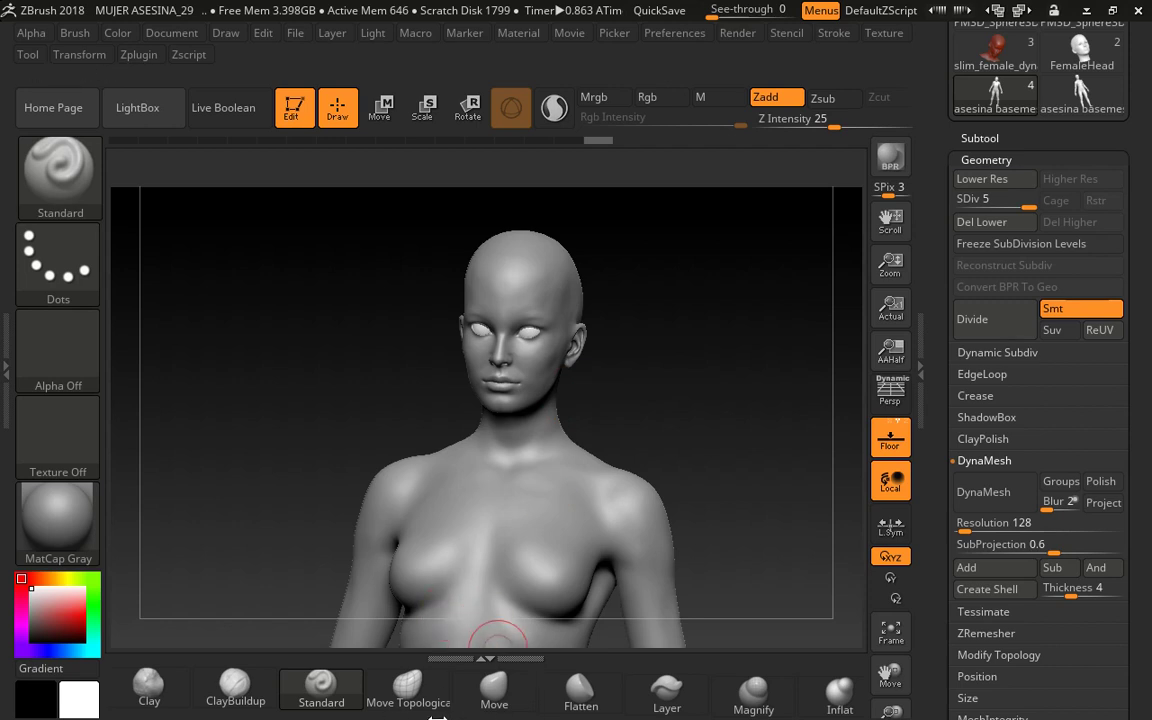
pyautogui.hotkey('alt', 'Tab')
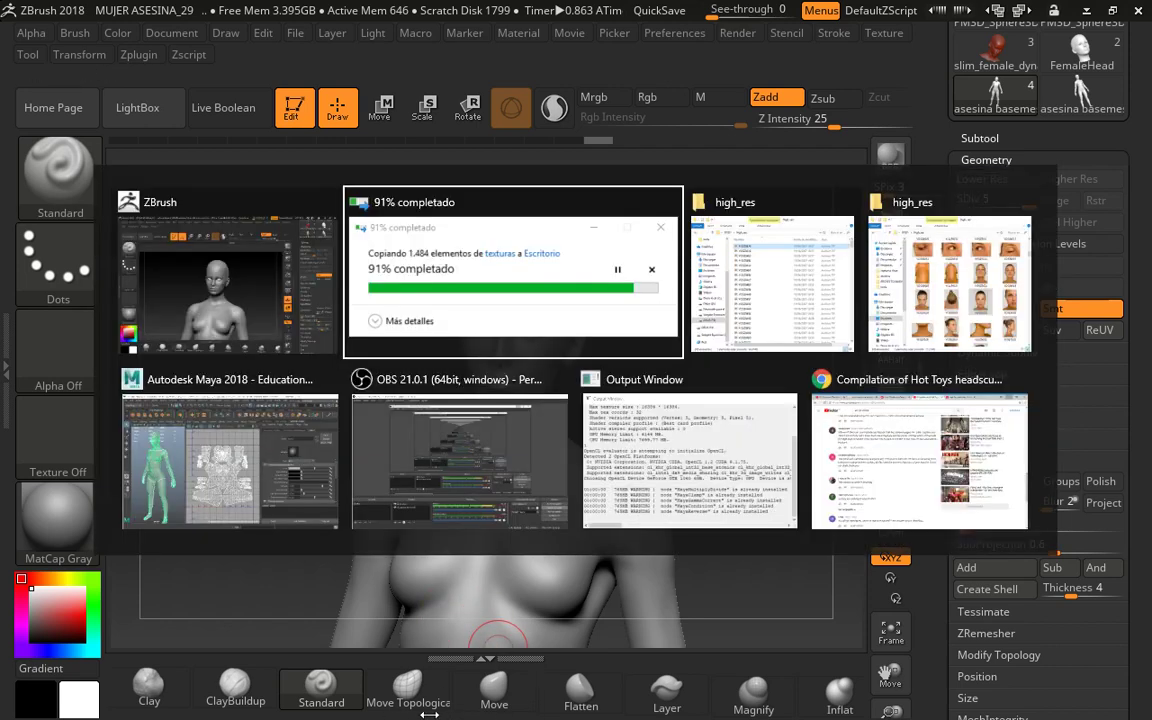
pyautogui.hotkey('alt', 'Tab')
pyautogui.hotkey('alt', 'Tab')
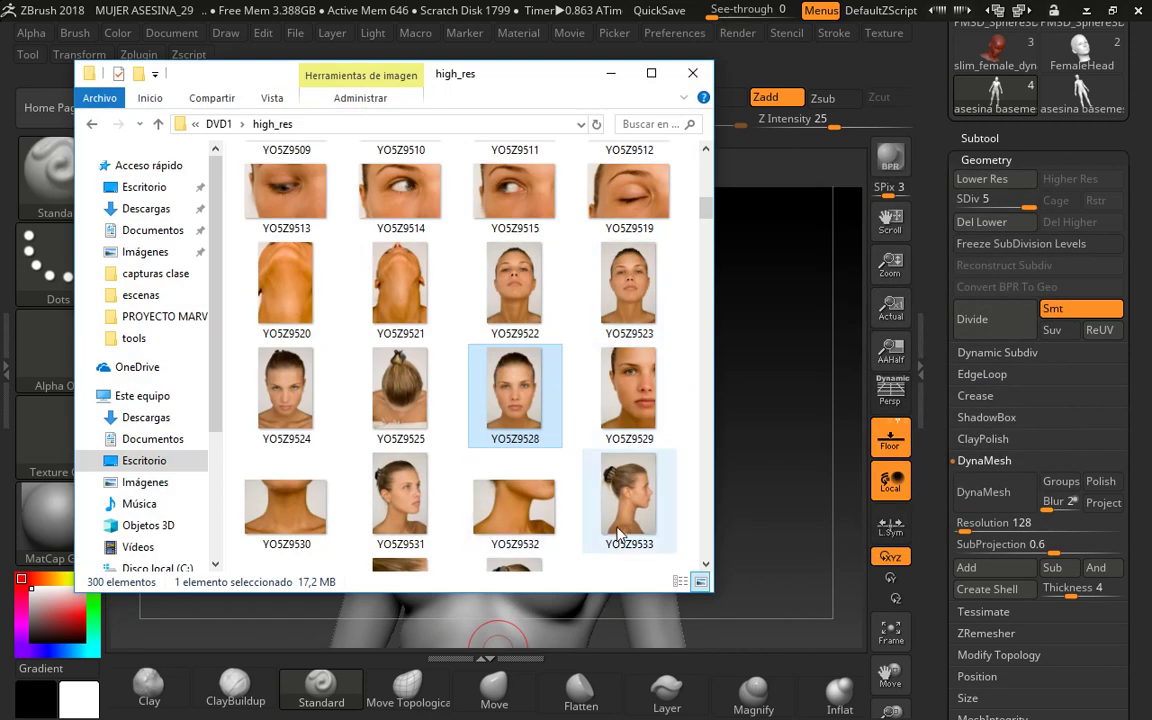
pyautogui.moveTo(705, 207); pyautogui.dragTo(708, 237)
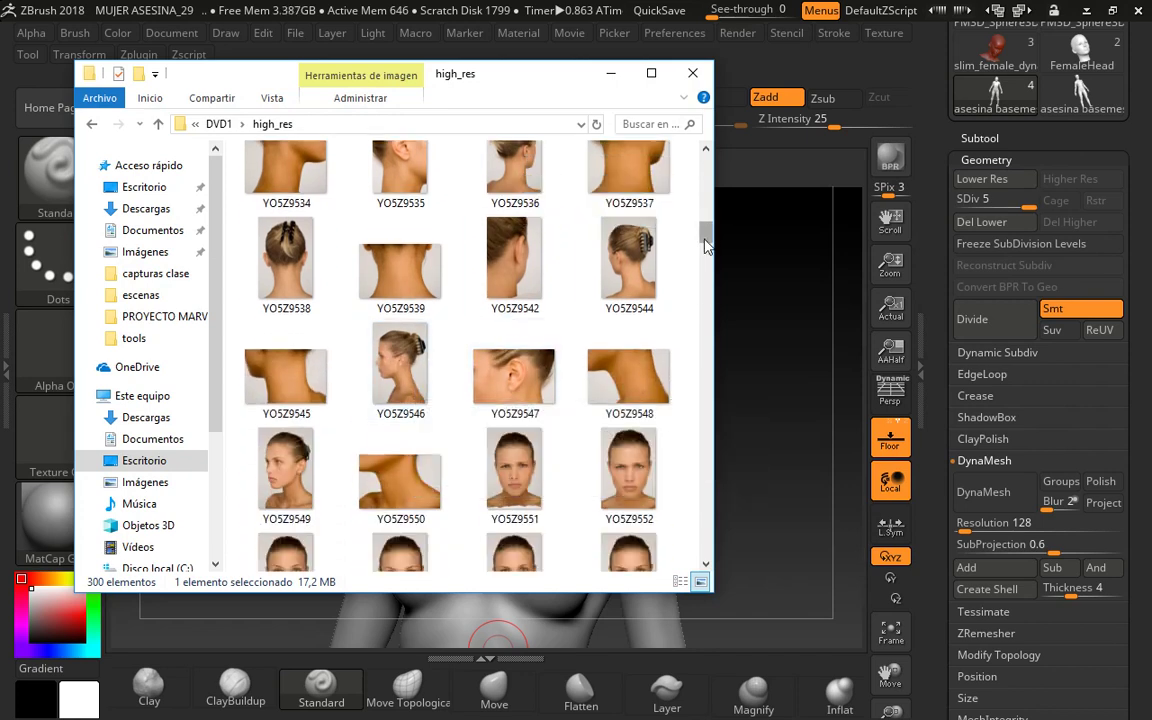
pyautogui.moveTo(706, 246); pyautogui.dragTo(712, 245)
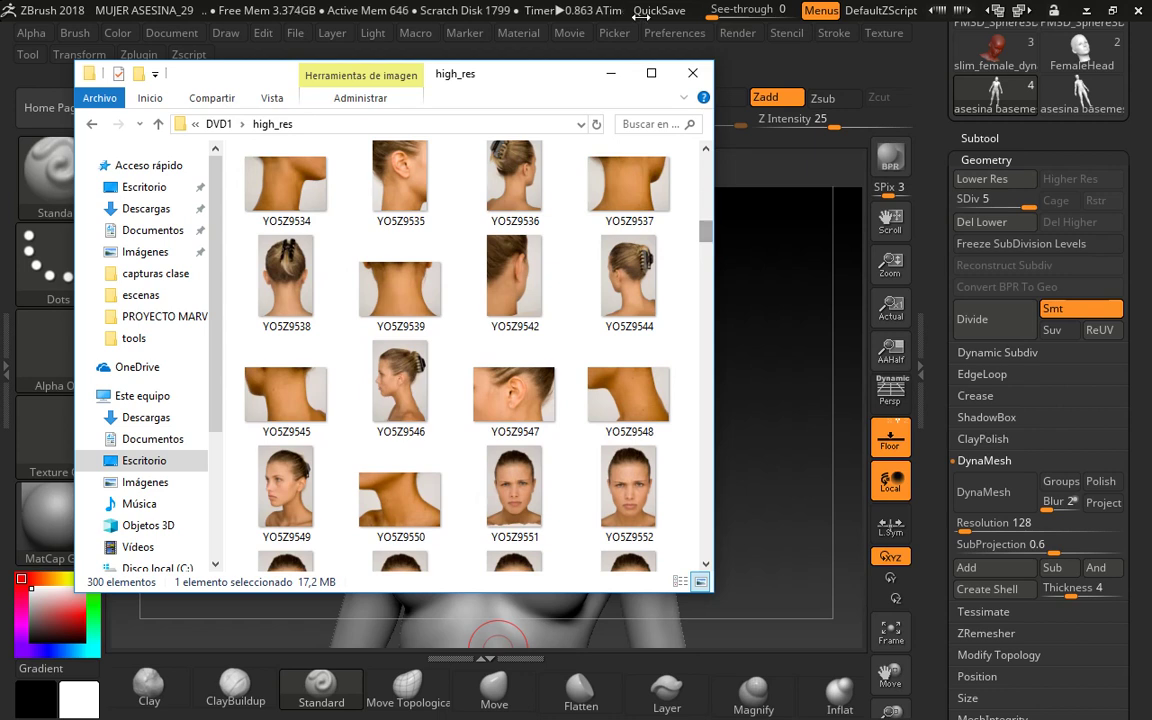
pyautogui.click(610, 74)
# Step: Inspect the assassin body mesh at subdivision level 1 and return it to level 5
pyautogui.moveTo(666, 376)
pyautogui.mouseDown()
pyautogui.moveTo(656, 352)
pyautogui.moveTo(676, 342)
pyautogui.moveTo(656, 316)
pyautogui.moveTo(657, 362)
pyautogui.moveTo(699, 329)
pyautogui.moveTo(661, 357)
pyautogui.moveTo(635, 316)
pyautogui.moveTo(652, 351)
pyautogui.moveTo(676, 338)
pyautogui.mouseUp()
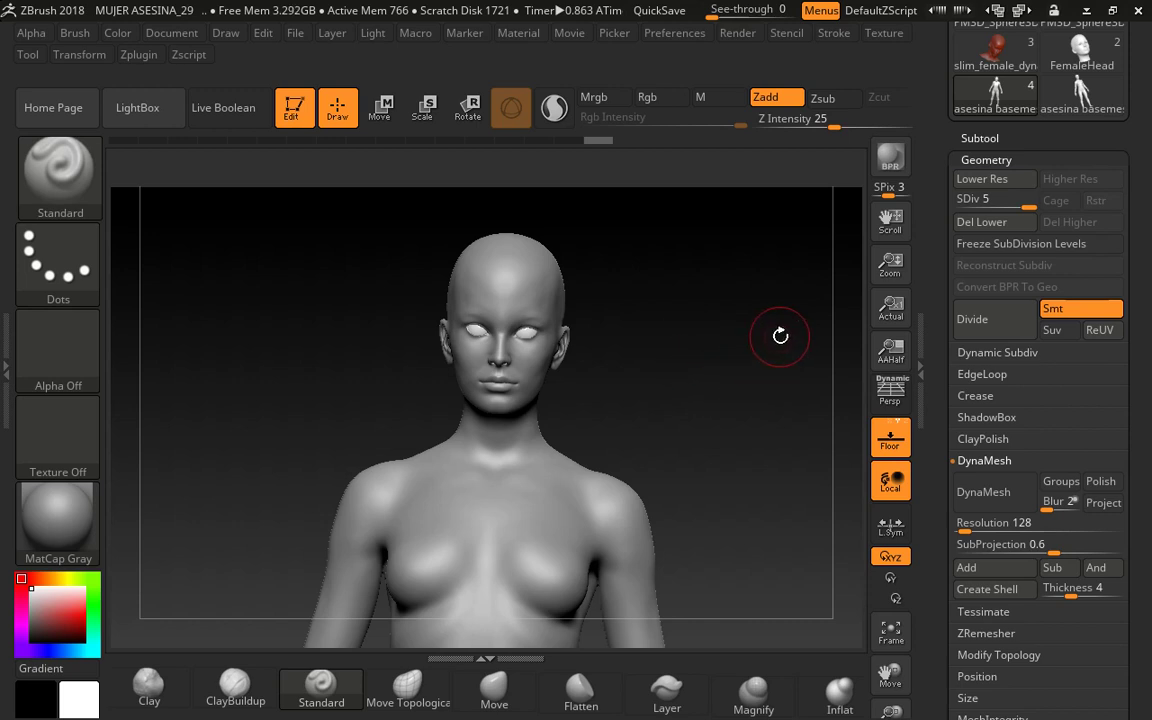
pyautogui.moveTo(779, 334)
pyautogui.mouseDown()
pyautogui.moveTo(710, 334)
pyautogui.moveTo(751, 334)
pyautogui.mouseUp()
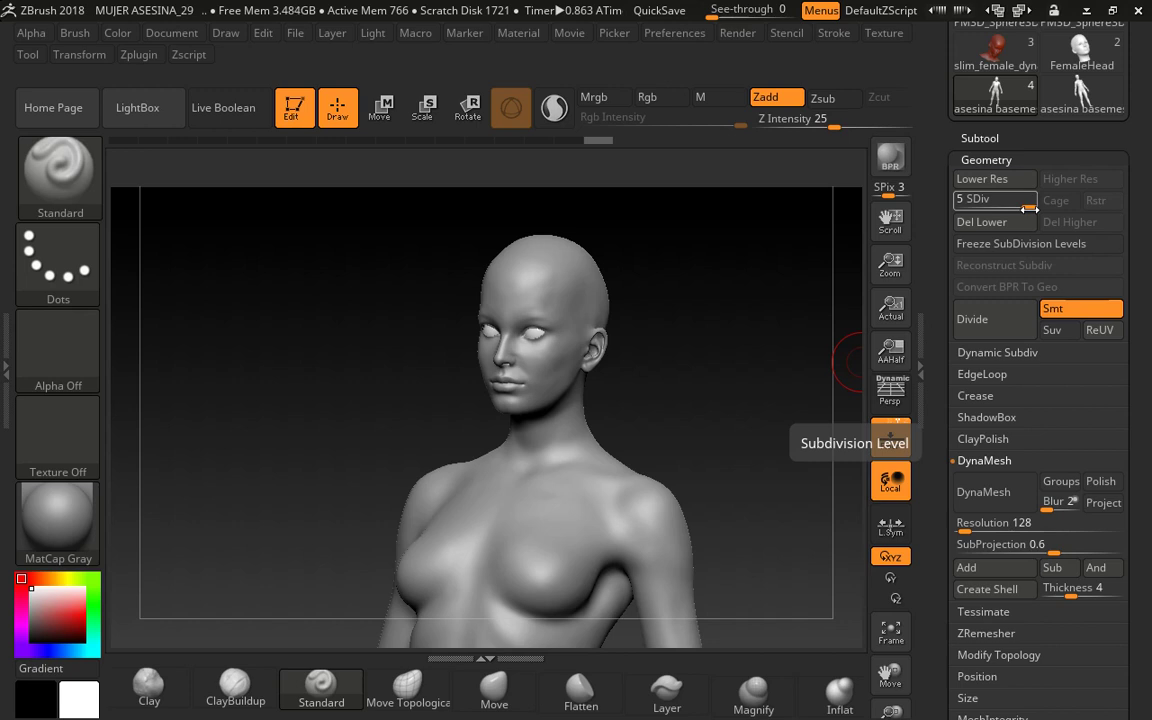
pyautogui.moveTo(1028, 207); pyautogui.dragTo(955, 208)
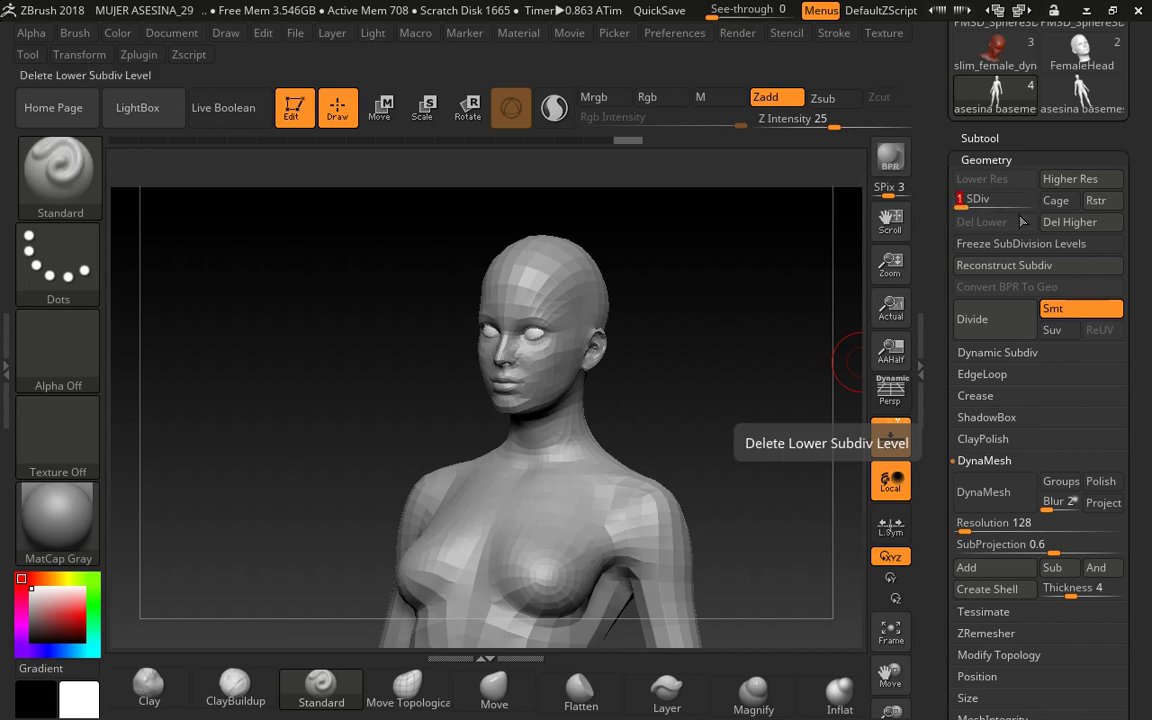
pyautogui.moveTo(954, 207); pyautogui.dragTo(1043, 207)
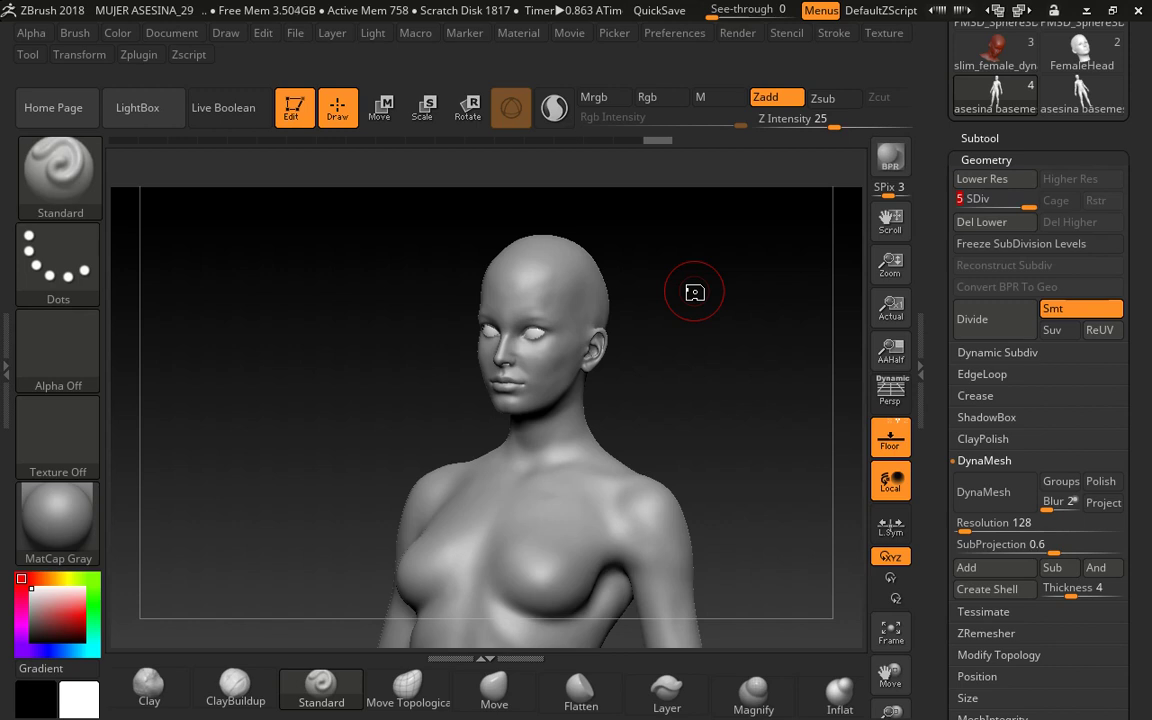
# Step: Turn off Zadd, enable the material-only M channel, and fill the body mesh with the SkinShade4 material
pyautogui.click(66, 515)
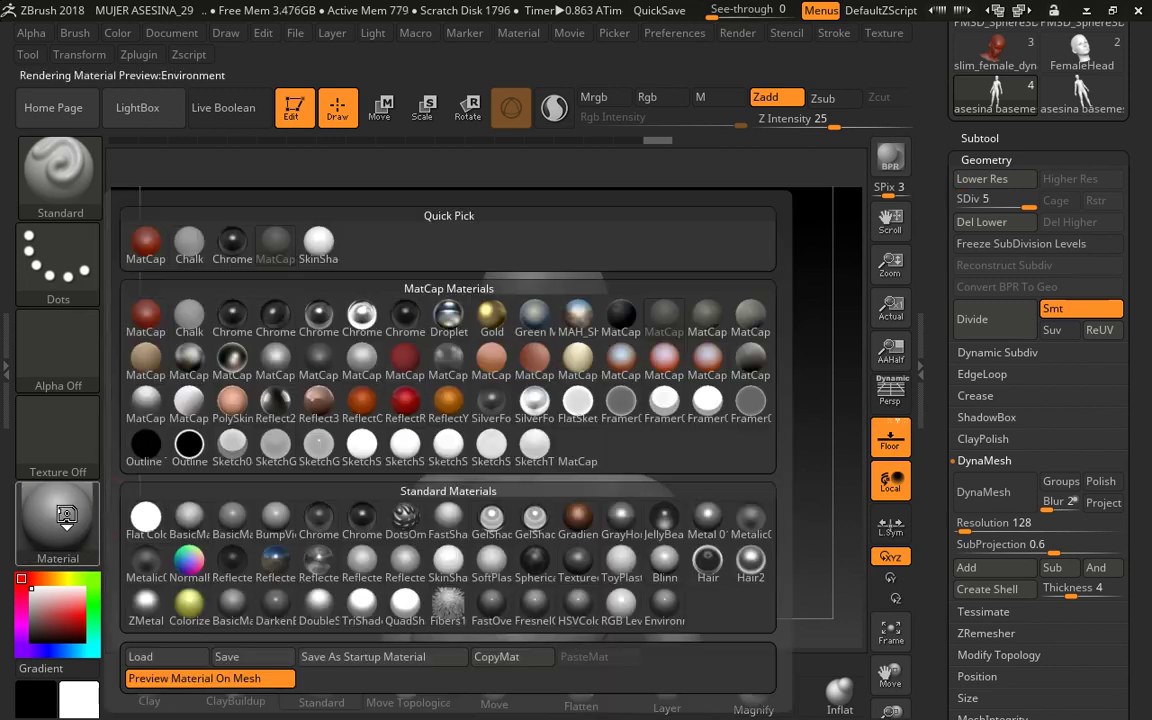
pyautogui.moveTo(333, 238)
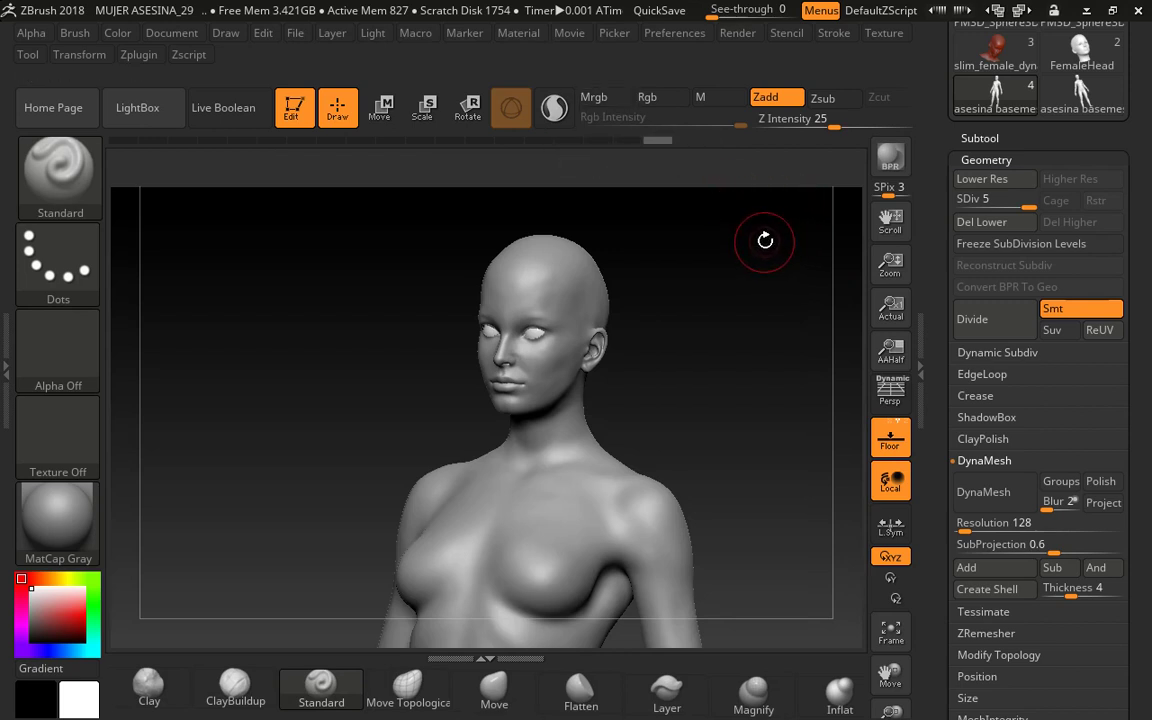
pyautogui.click(778, 98)
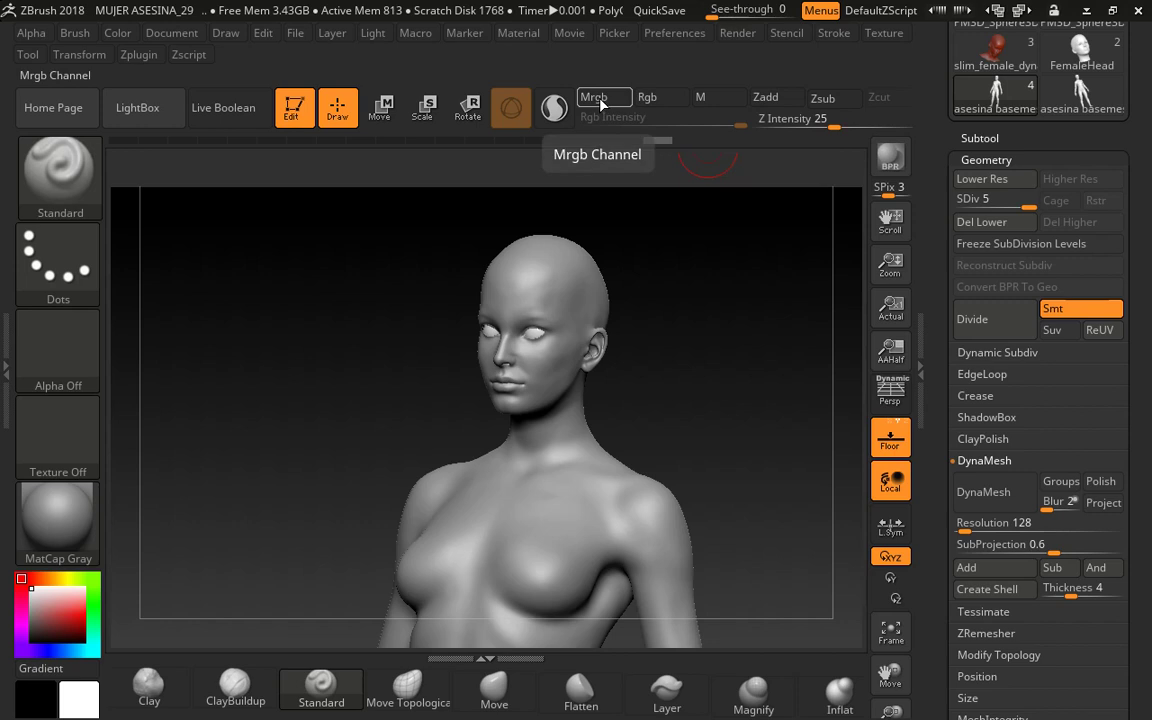
pyautogui.click(705, 100)
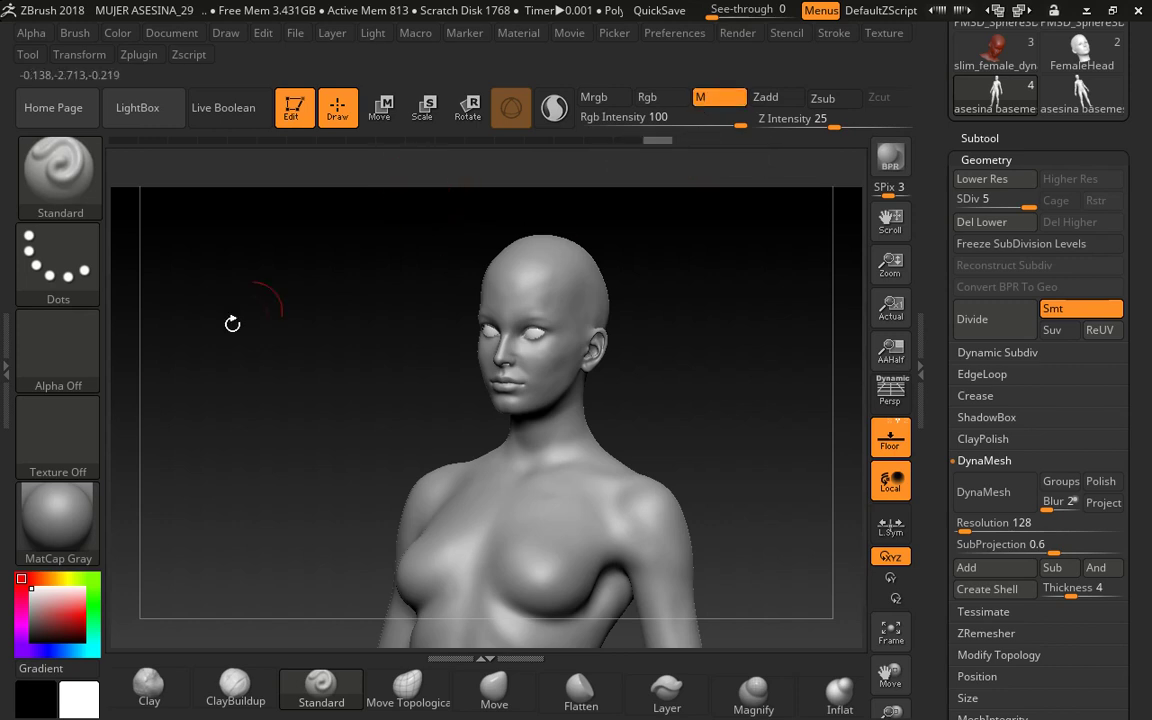
pyautogui.click(68, 505)
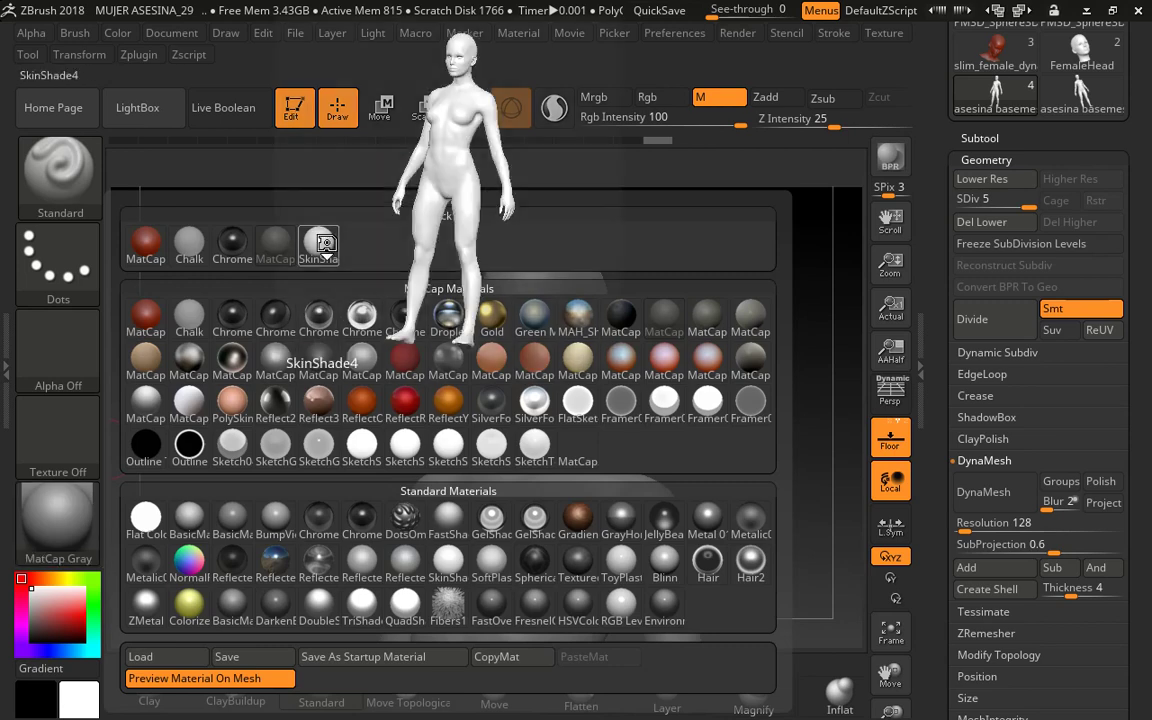
pyautogui.click(313, 250)
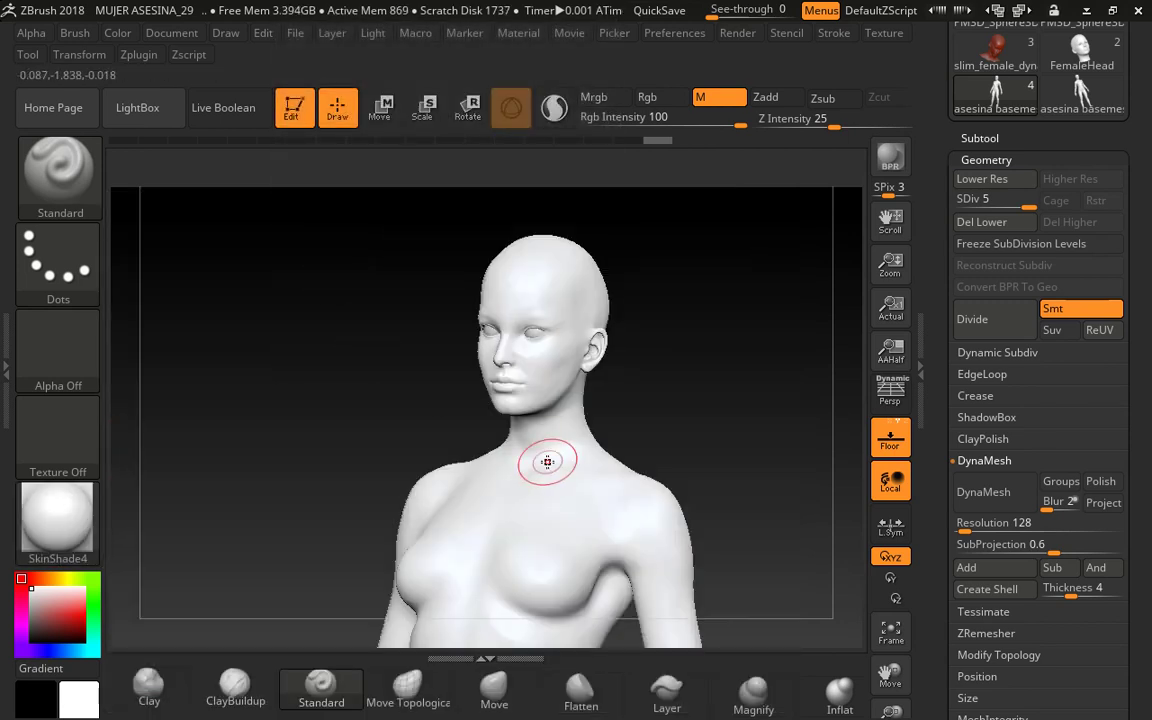
pyautogui.click(118, 34)
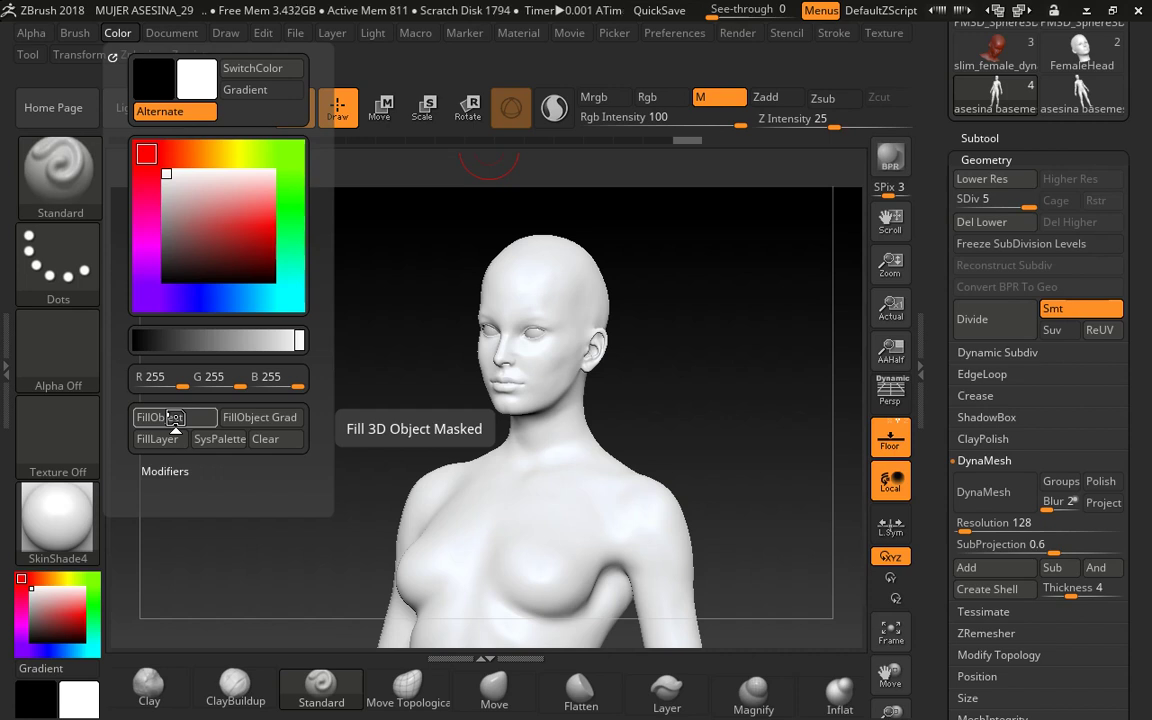
# Step: Frame the head in front view and enable perspective display
pyautogui.moveTo(766, 339)
pyautogui.mouseDown()
pyautogui.moveTo(773, 348)
pyautogui.moveTo(779, 334)
pyautogui.mouseUp()
pyautogui.keyDown('alt'); pyautogui.moveTo(697, 321); pyautogui.dragTo(720, 465); pyautogui.keyUp('alt')
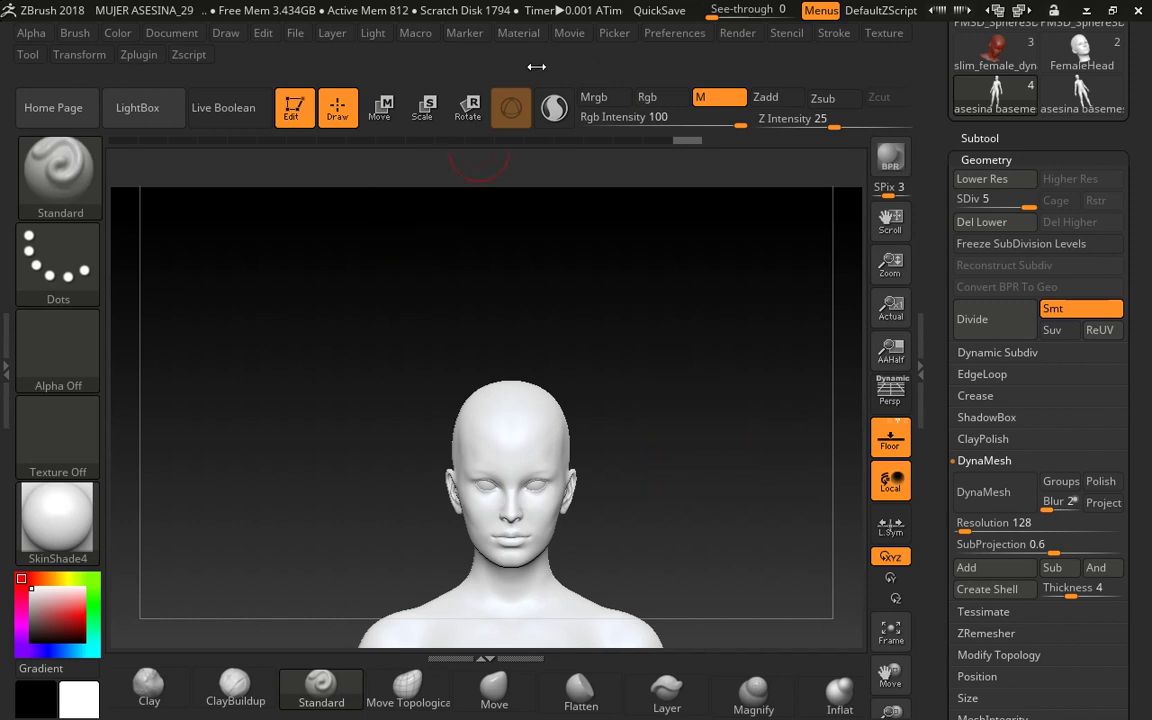
pyautogui.press('shift')
pyautogui.click(890, 390)
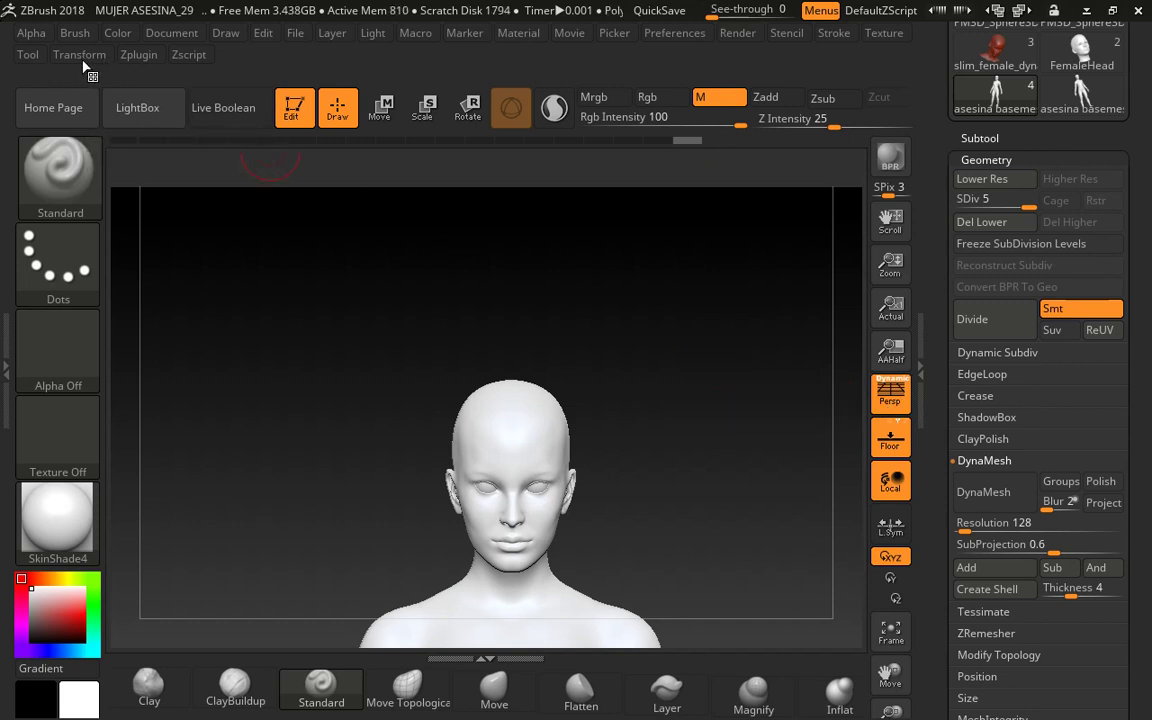
pyautogui.click(678, 34)
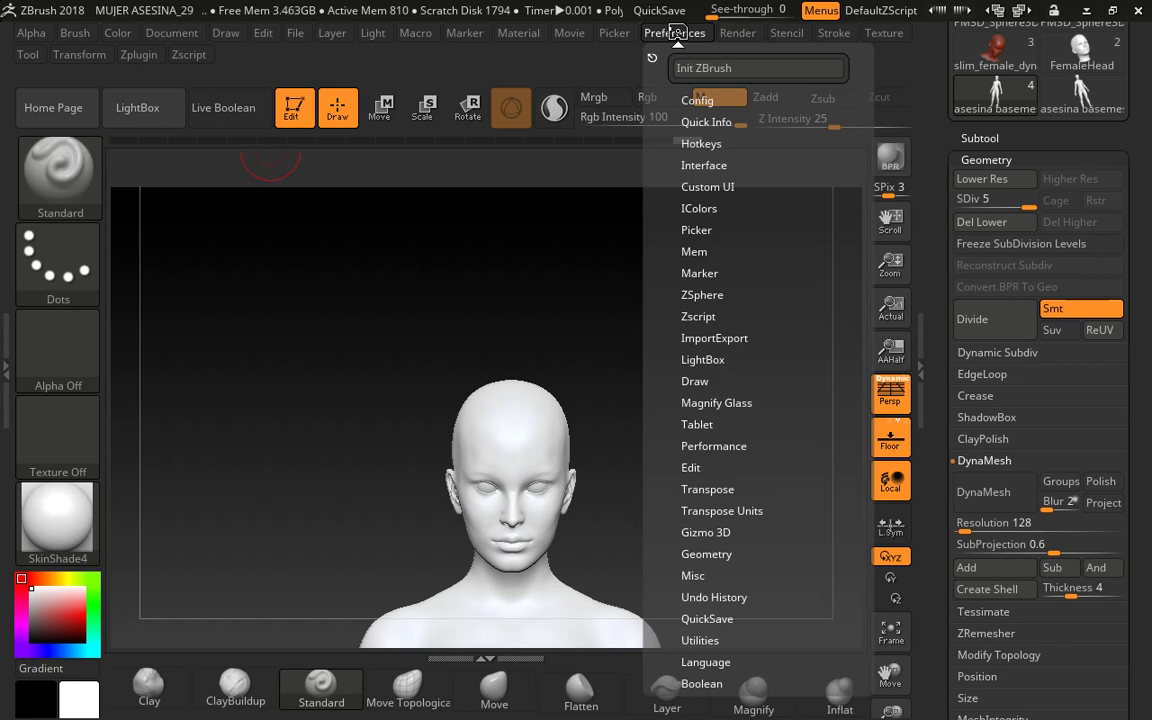
pyautogui.click(713, 98)
pyautogui.click(713, 97)
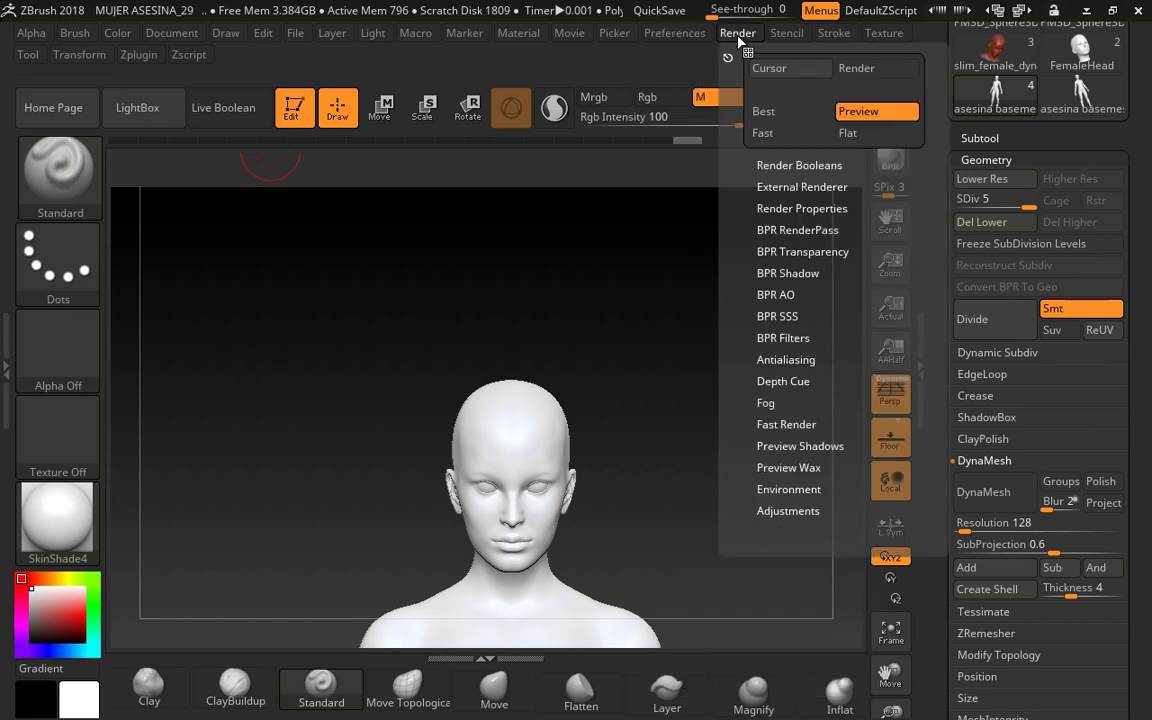
pyautogui.click(738, 34)
pyautogui.click(783, 512)
pyautogui.click(783, 512)
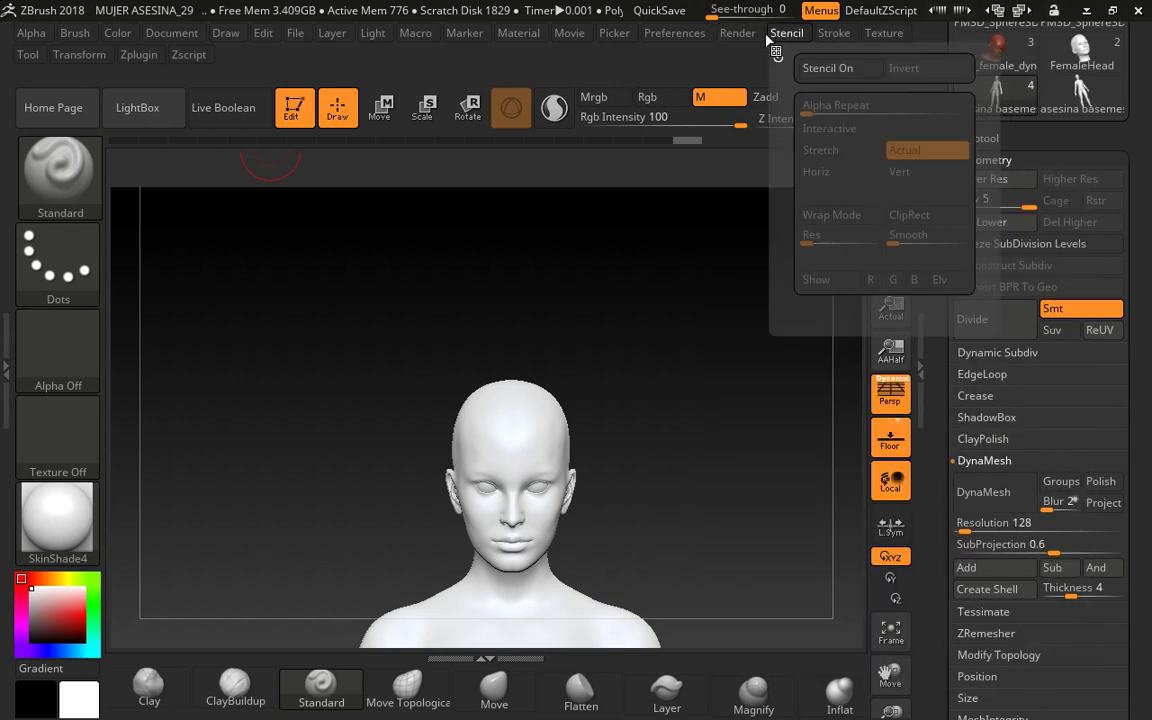
pyautogui.moveTo(688, 35)
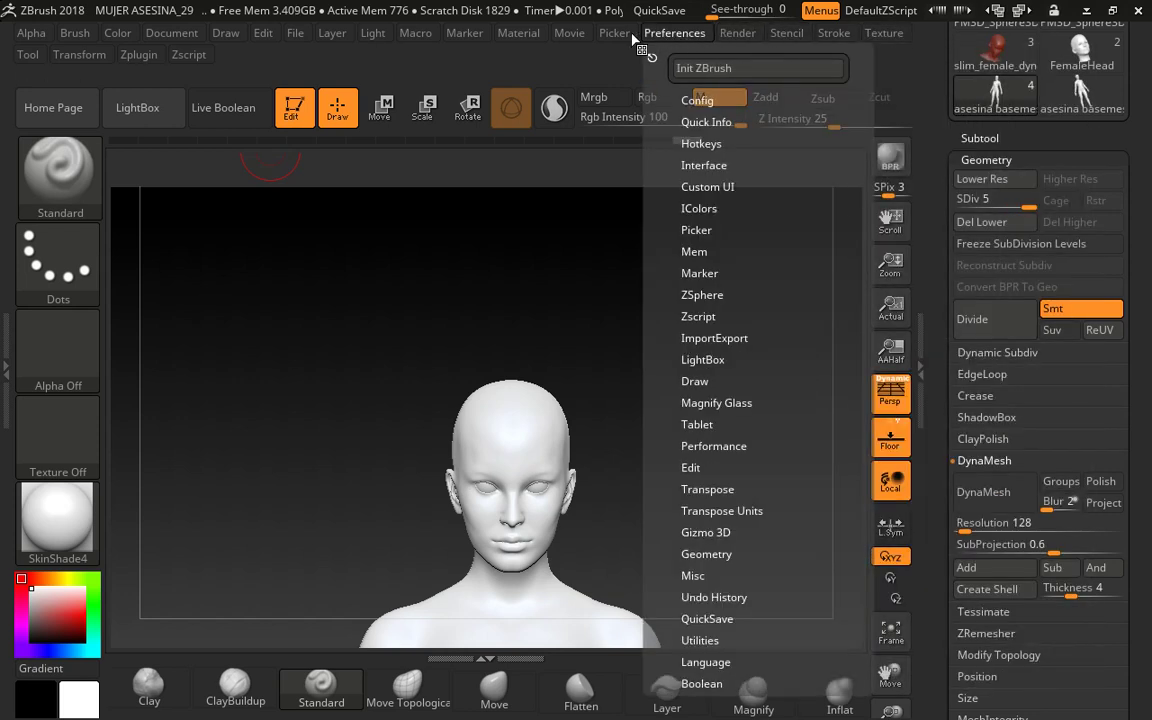
pyautogui.moveTo(570, 36)
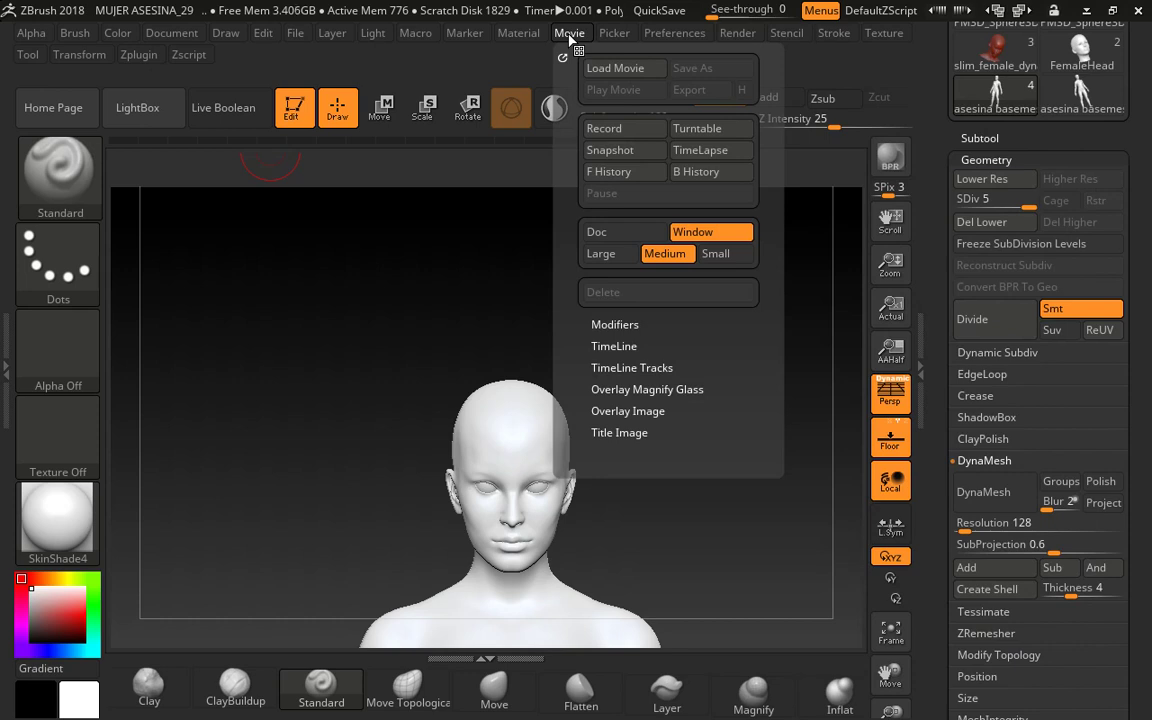
# Step: Set the perspective camera's angle of view to 14 in the draw settings and check the value
pyautogui.moveTo(512, 38)
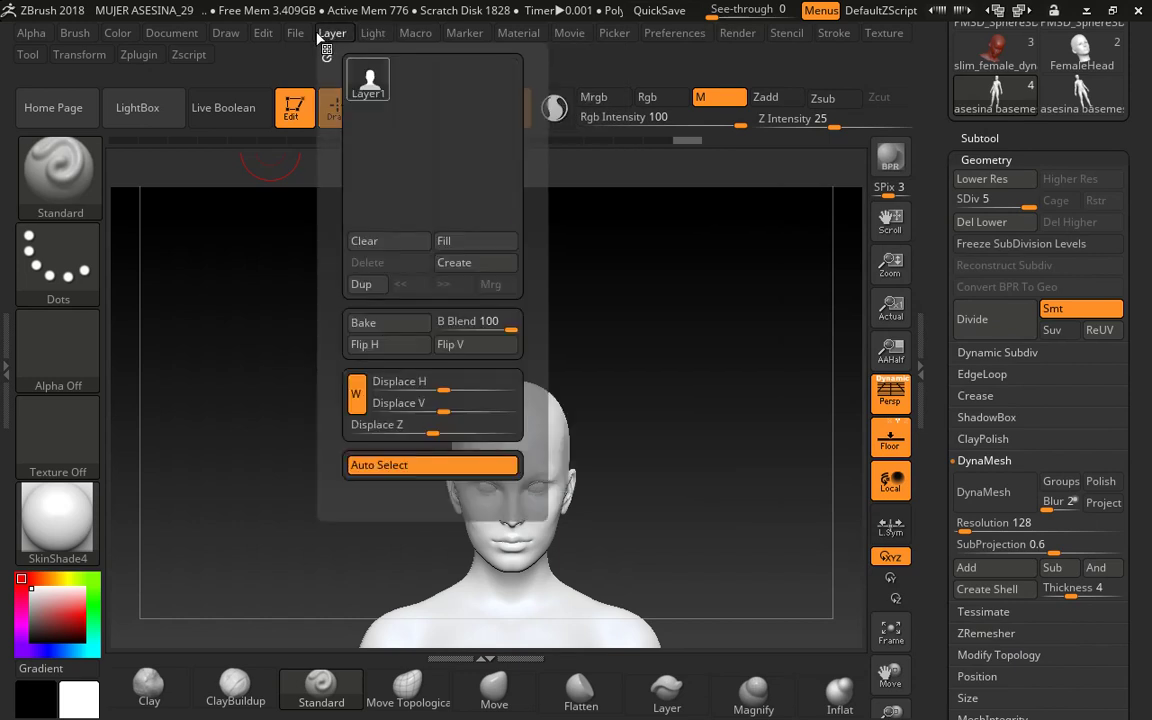
pyautogui.moveTo(296, 37)
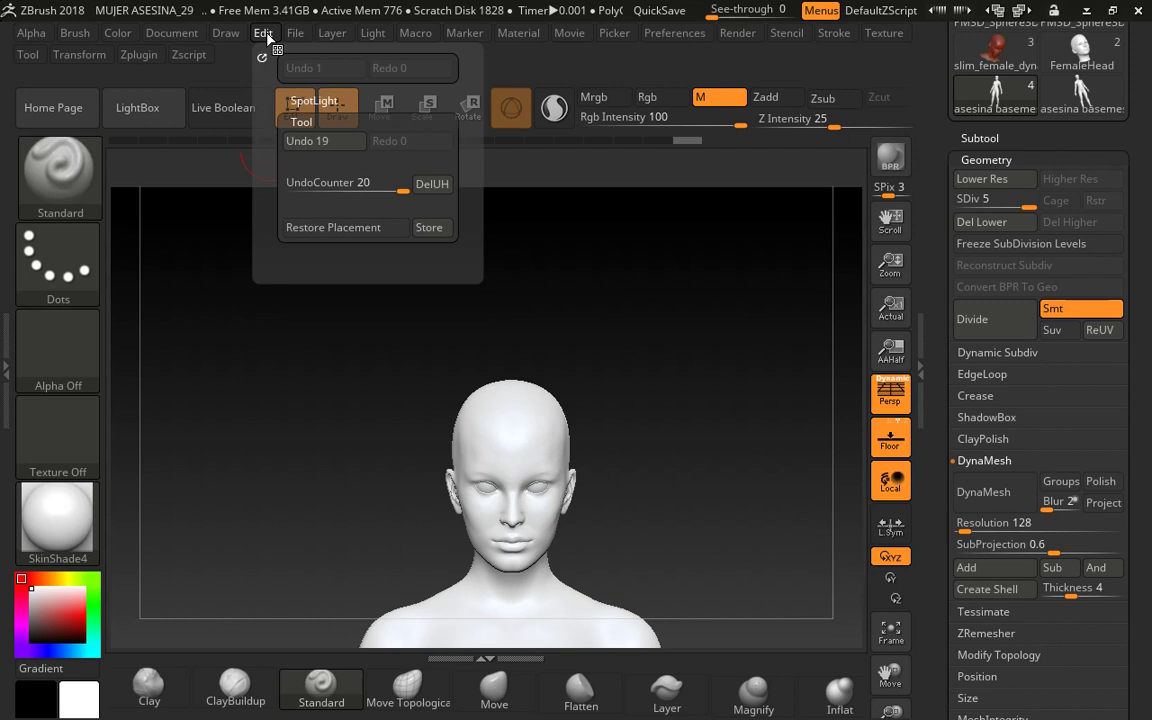
pyautogui.moveTo(230, 37)
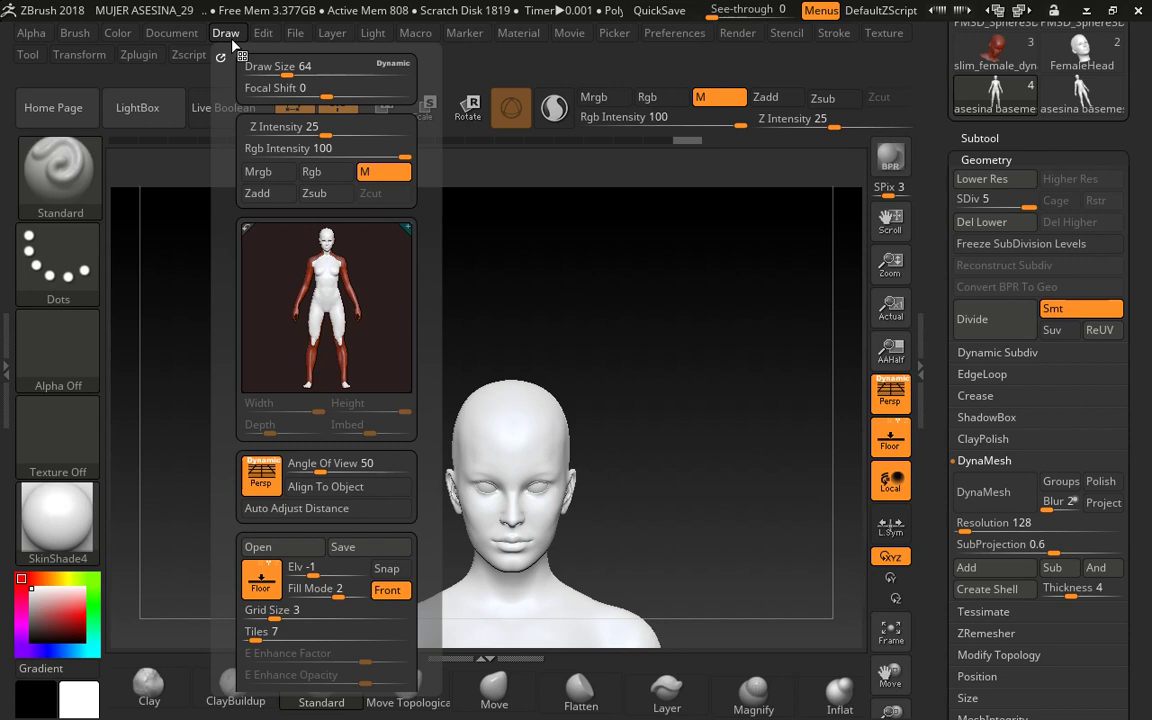
pyautogui.click(298, 463)
pyautogui.press('BackSpace')
pyautogui.write('40')
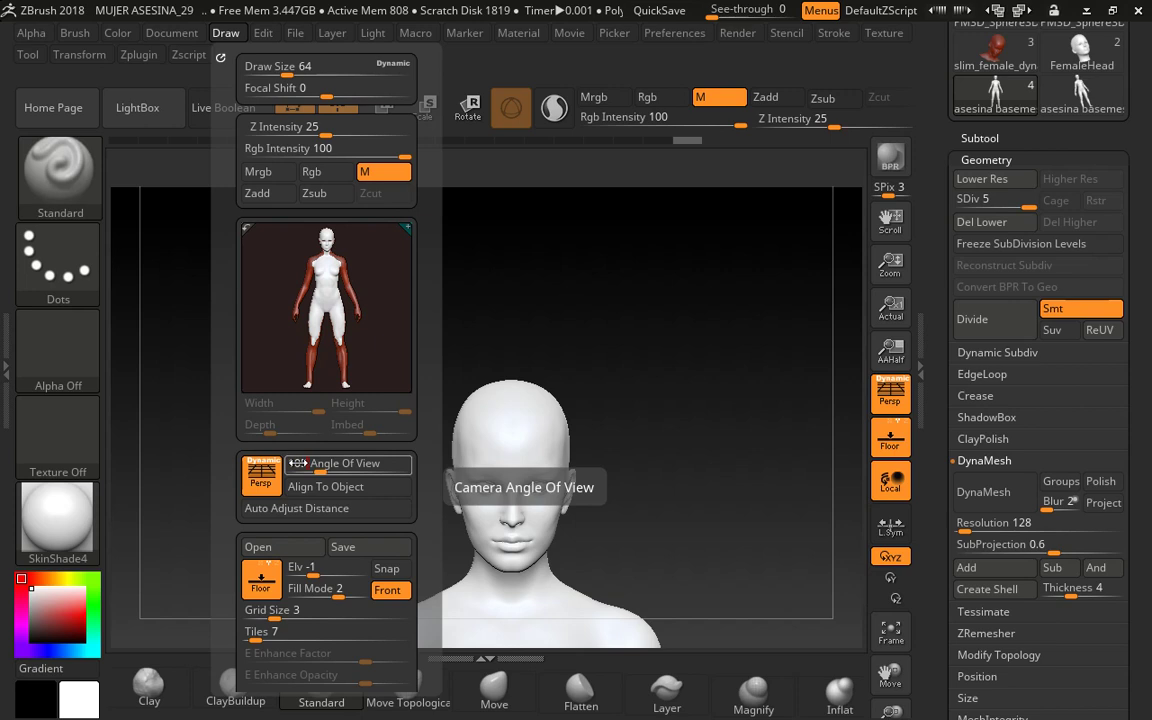
pyautogui.moveTo(297, 463); pyautogui.dragTo(300, 467)
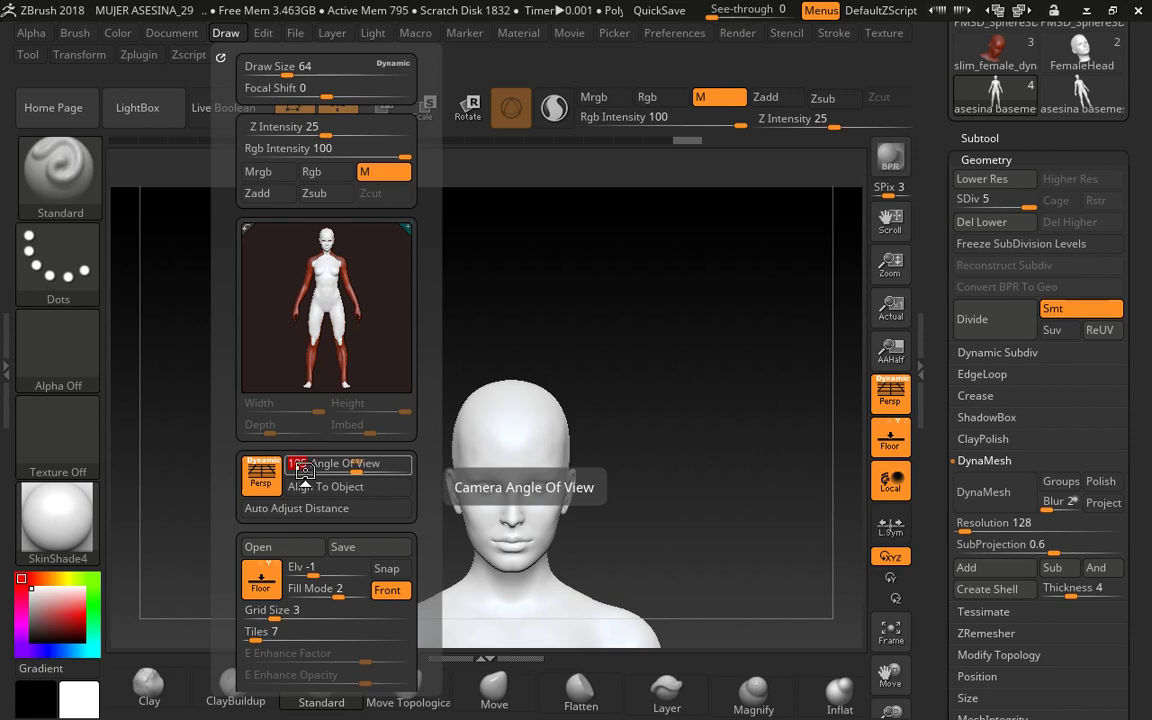
pyautogui.write('1')
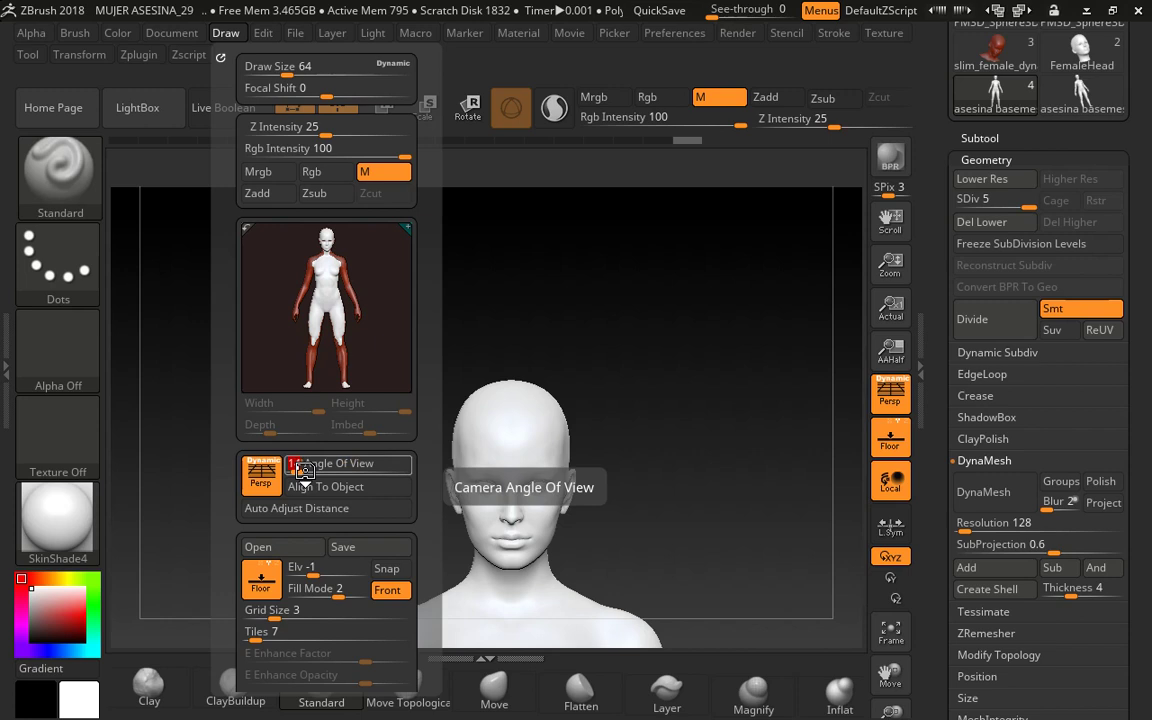
pyautogui.write('4')
pyautogui.press('Return')
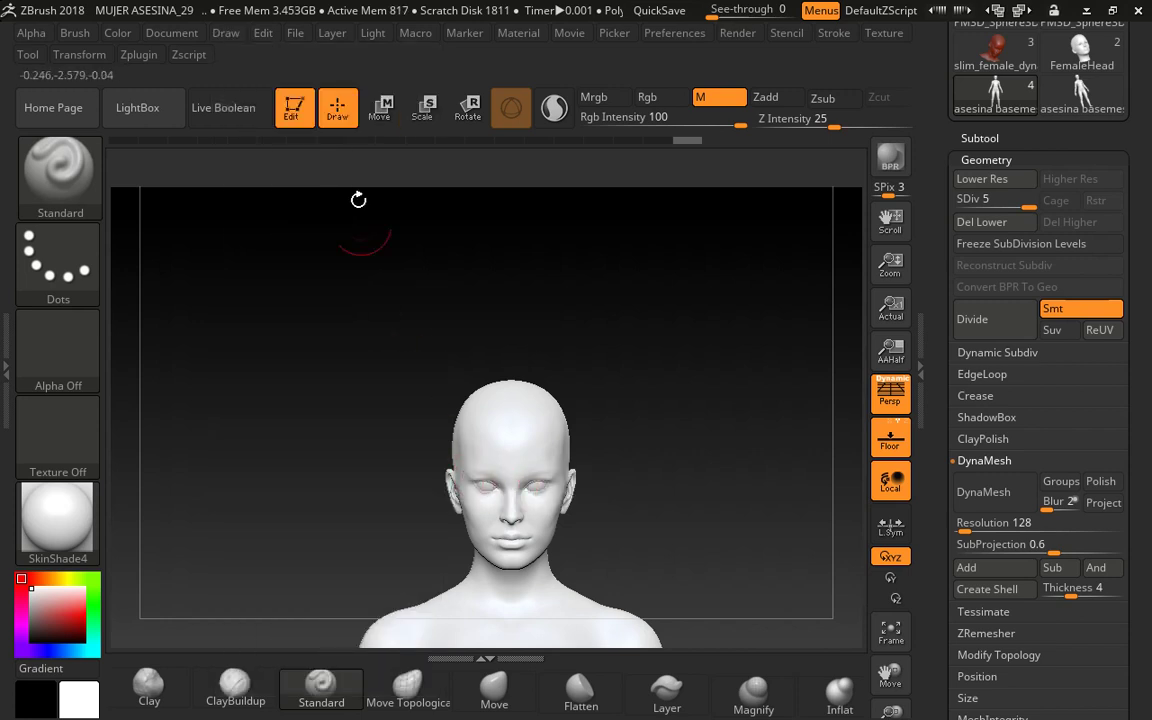
pyautogui.click(171, 33)
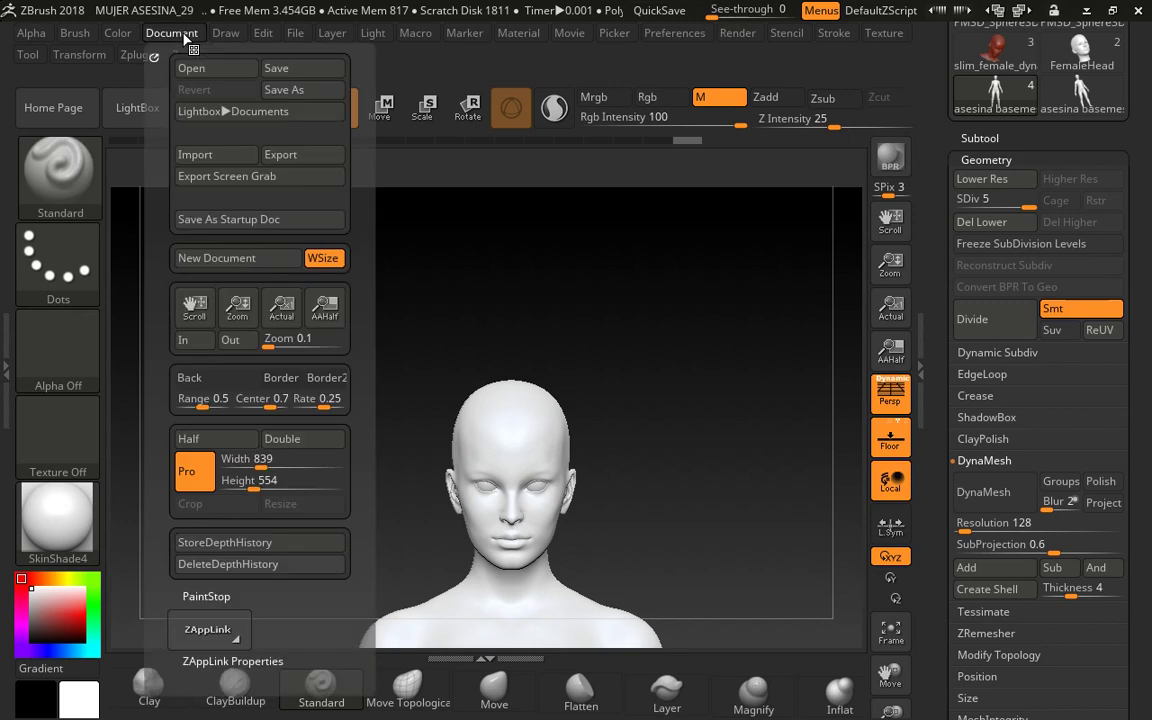
pyautogui.click(218, 35)
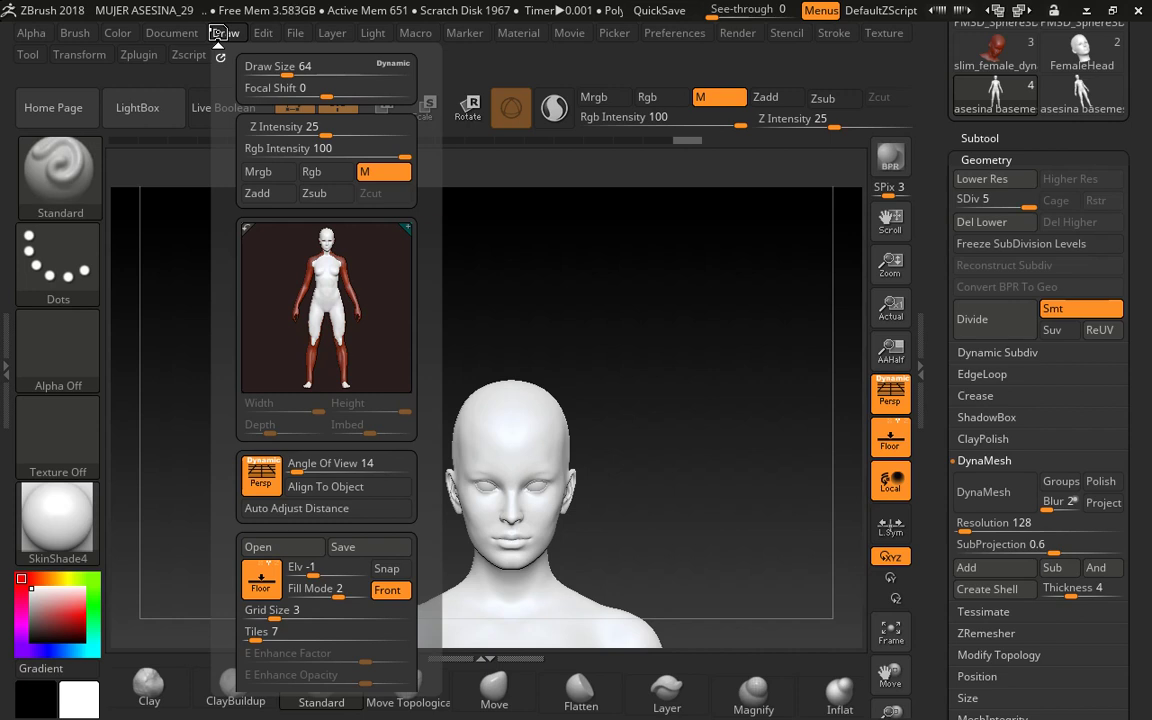
pyautogui.hotkey('ctrl', 's')
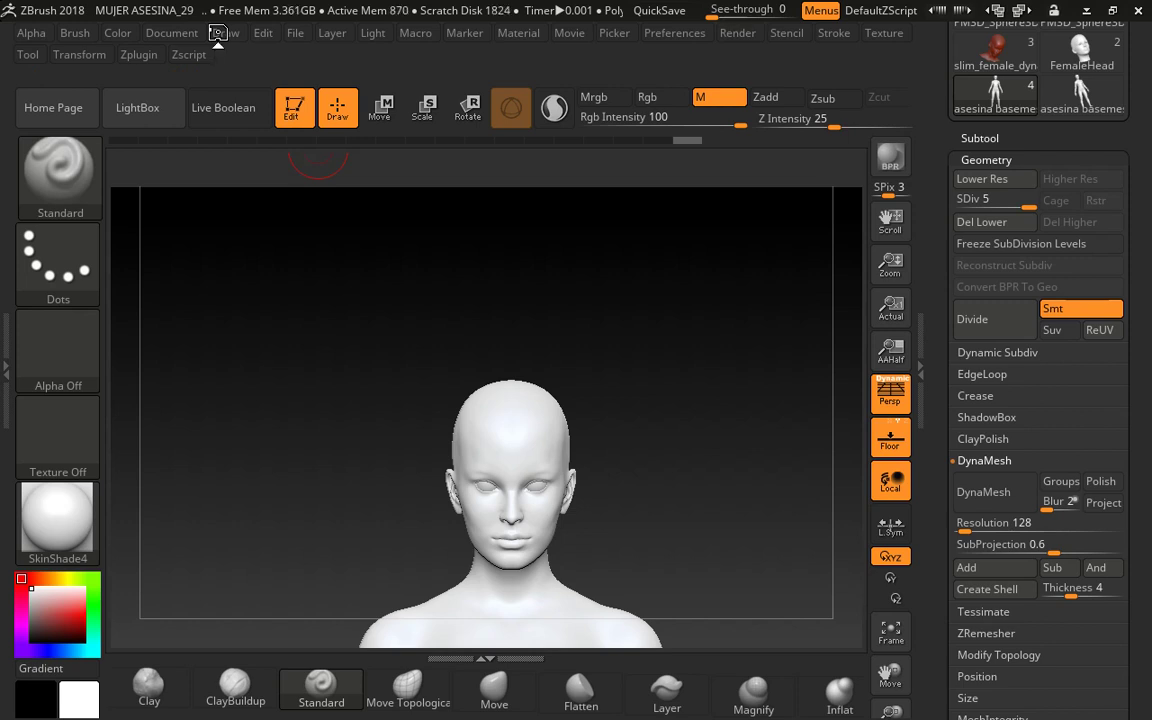
pyautogui.press('super')
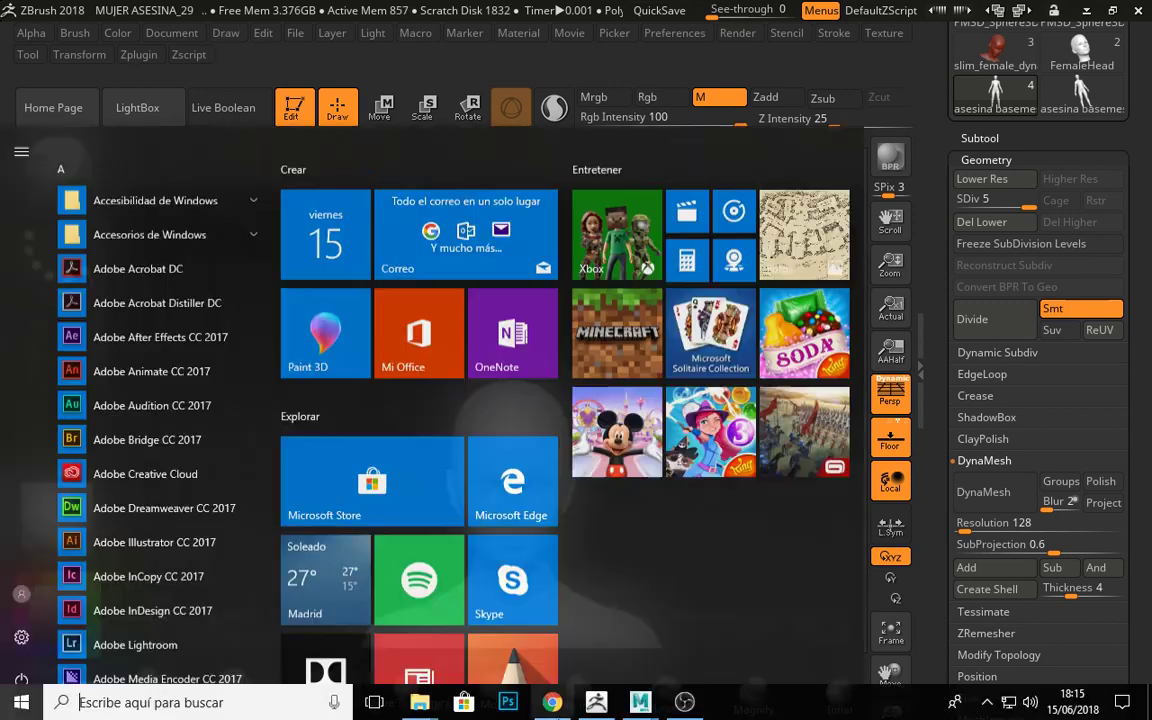
pyautogui.click(685, 708)
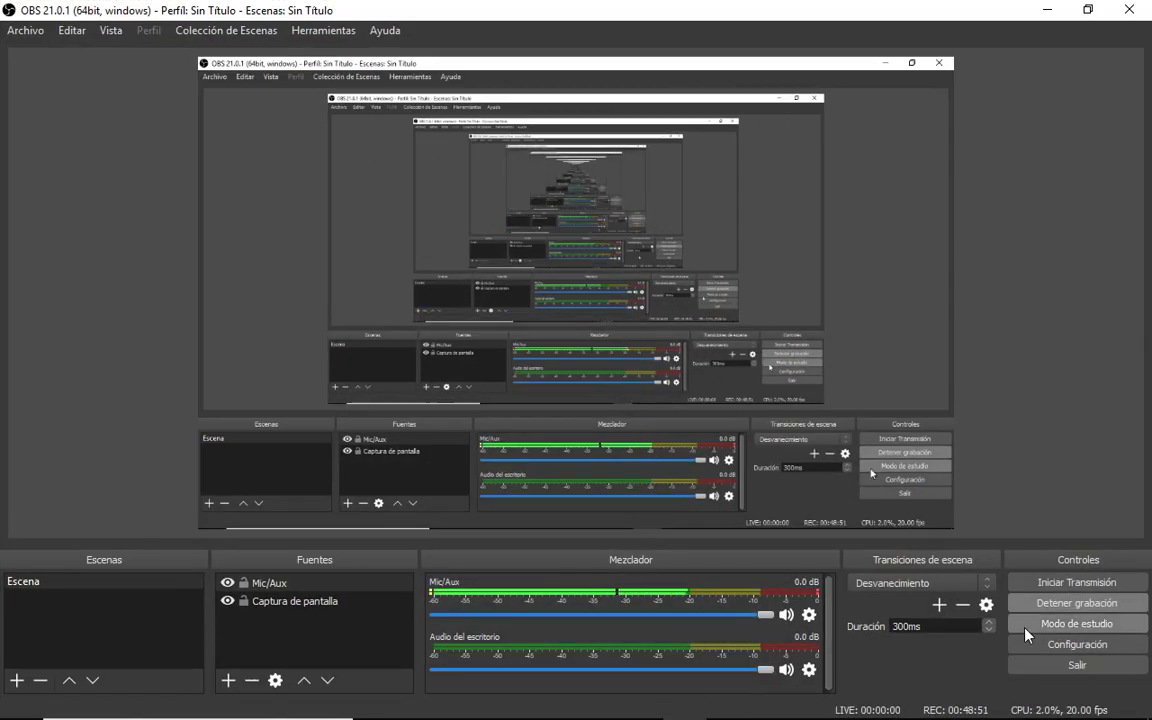